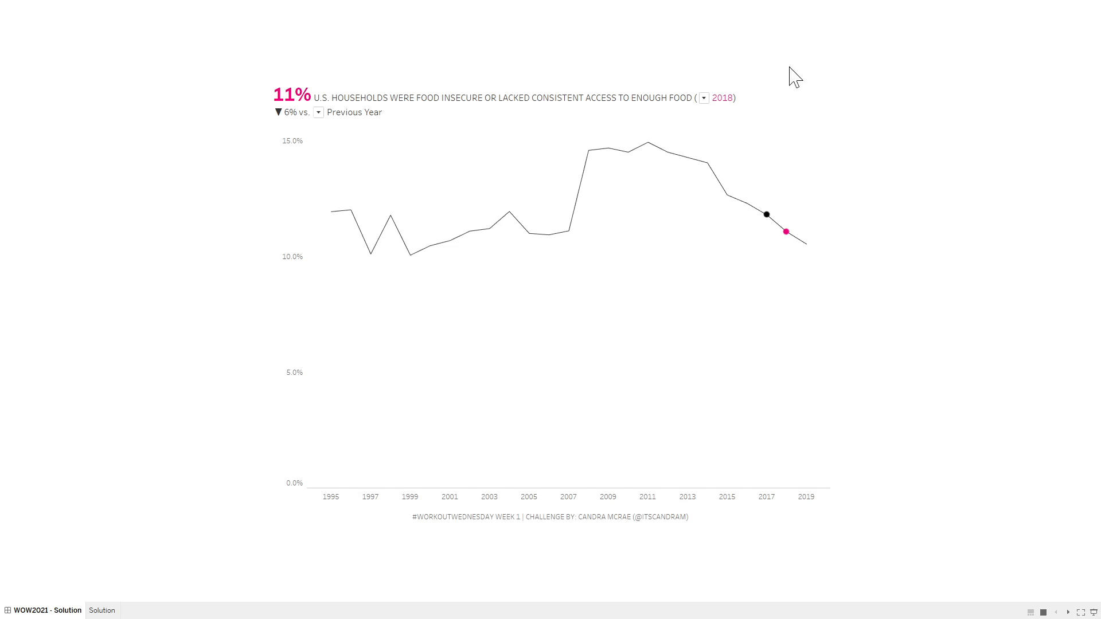
Examine the dashboard's year list and switch the comparison through First Year and Most Recent Year back to Previous Year.
click(704, 98)
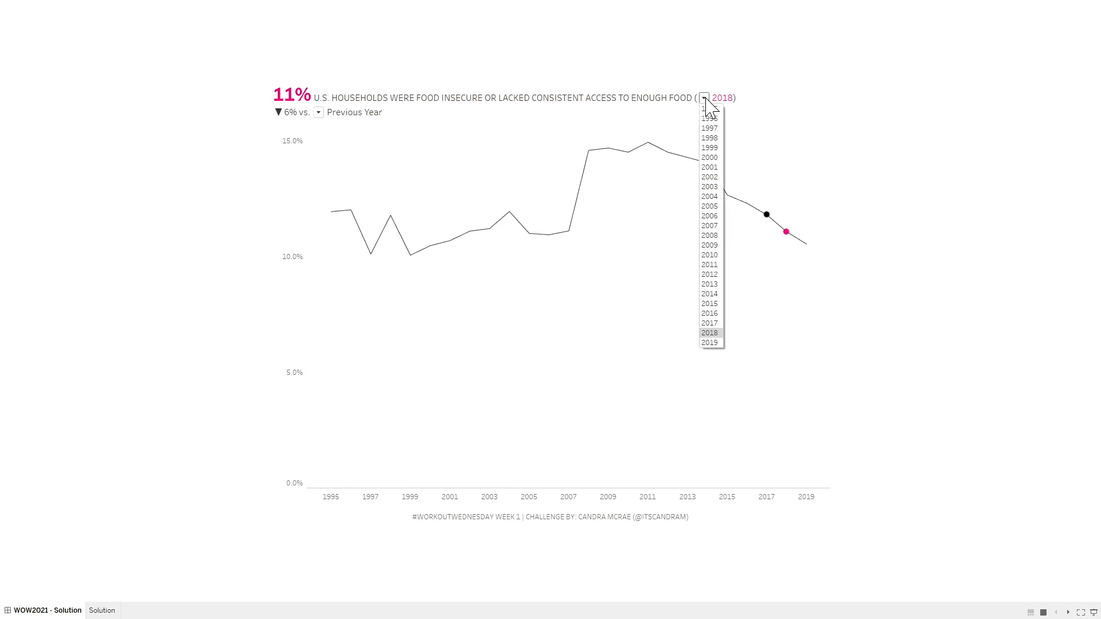
click(705, 99)
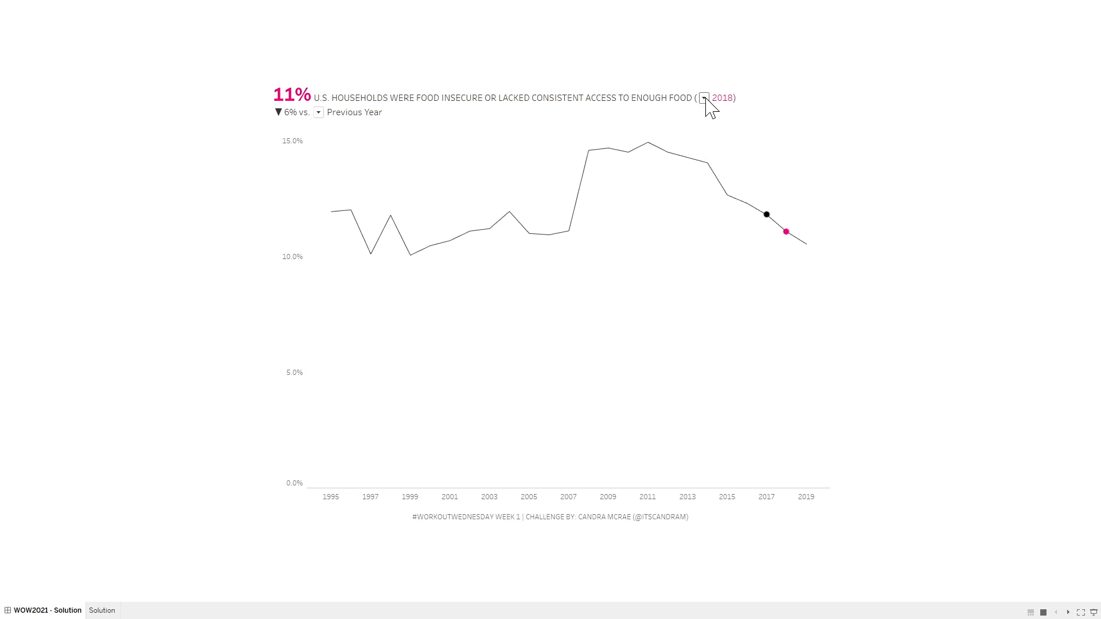
click(319, 114)
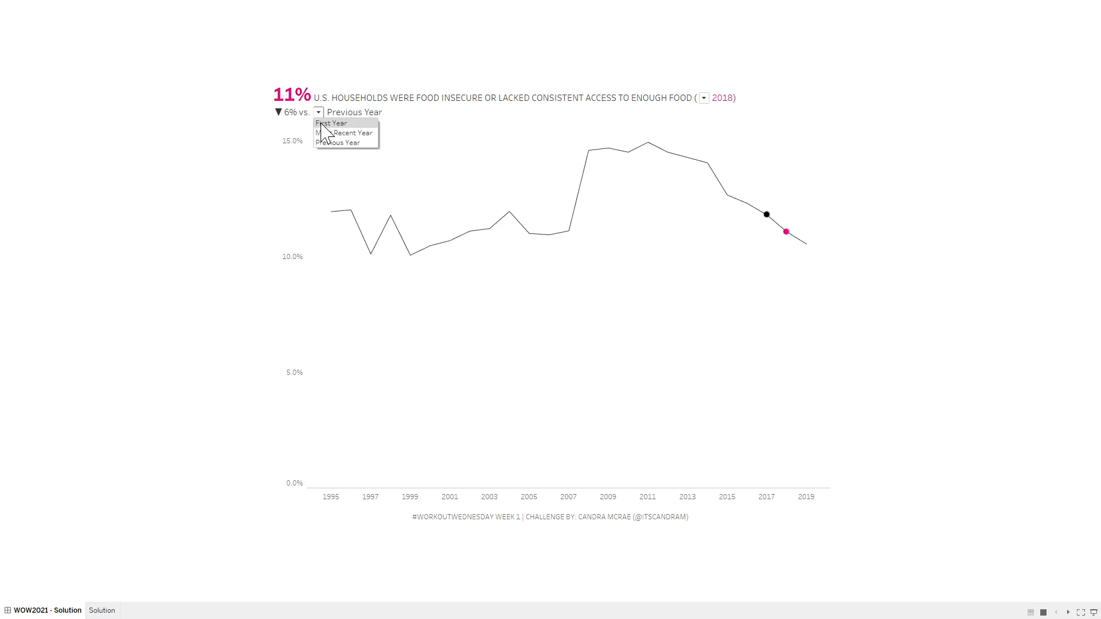
click(331, 124)
click(318, 113)
click(318, 133)
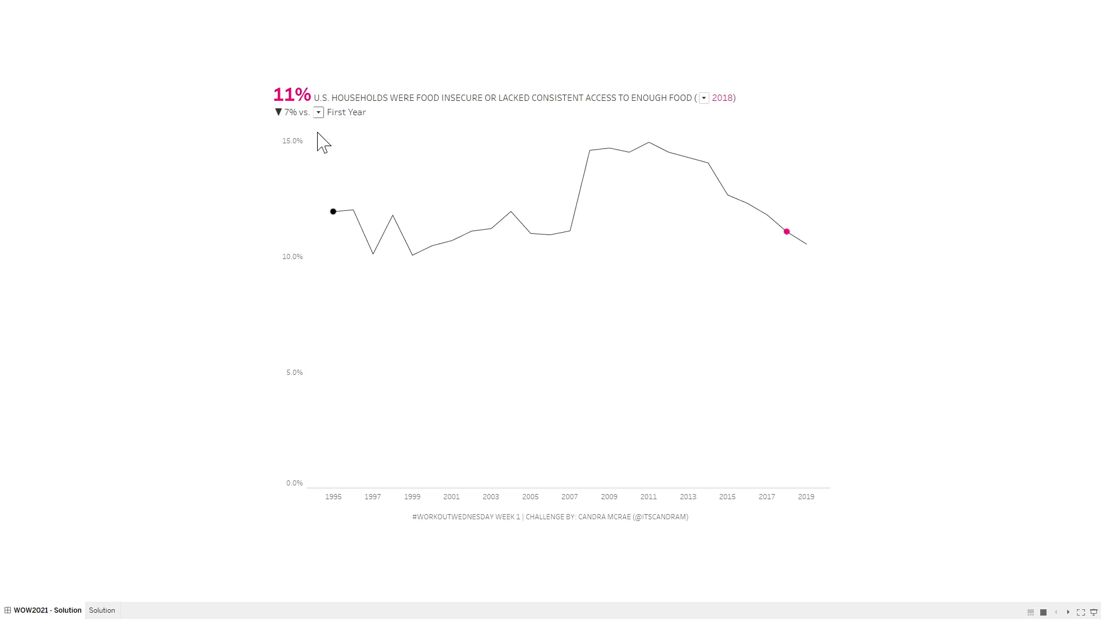
click(319, 113)
click(325, 141)
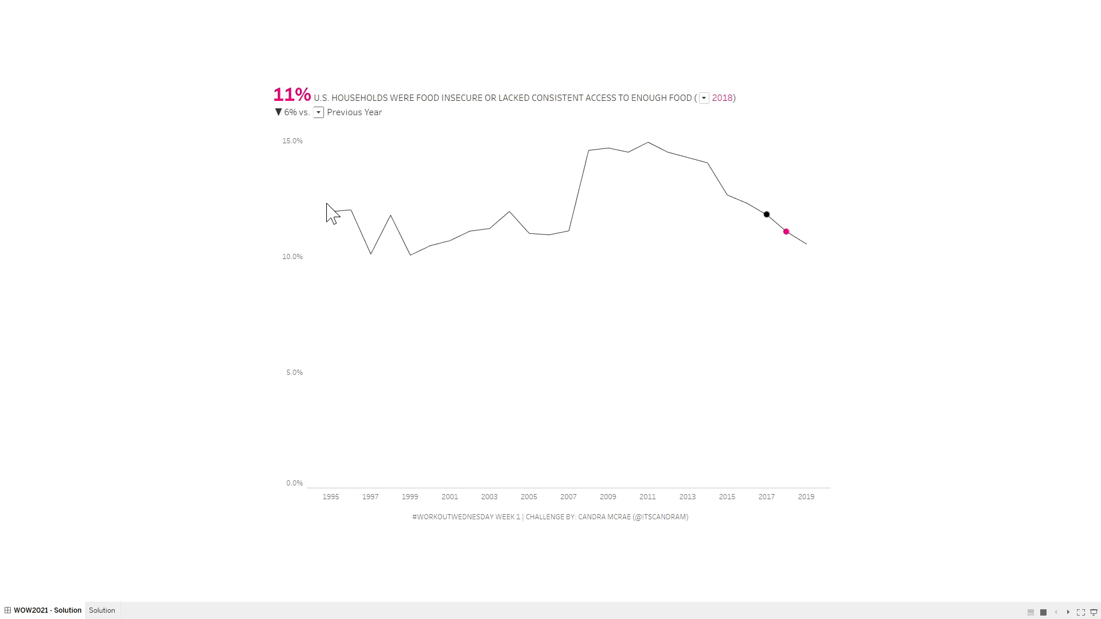
Leave the presentation view of the solution dashboard and switch to the empty Book1 workbook.
key(Escape)
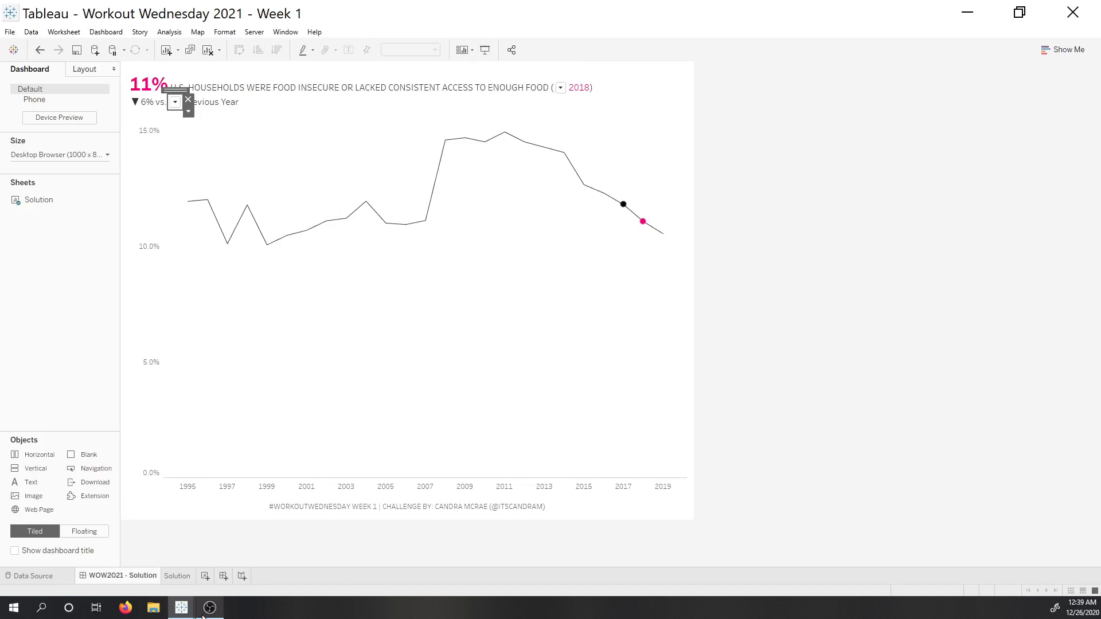
mouse_move(181, 611)
click(248, 553)
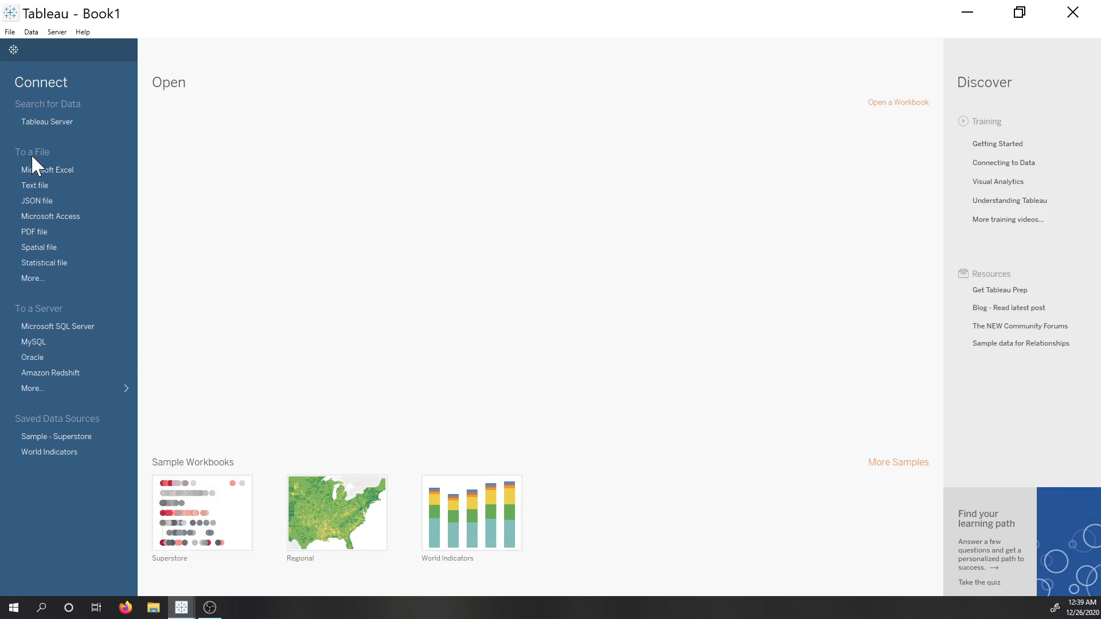
Connect to the Microsoft Excel file "Food Insecurity - 1995 to 2019" in Documents.
click(60, 170)
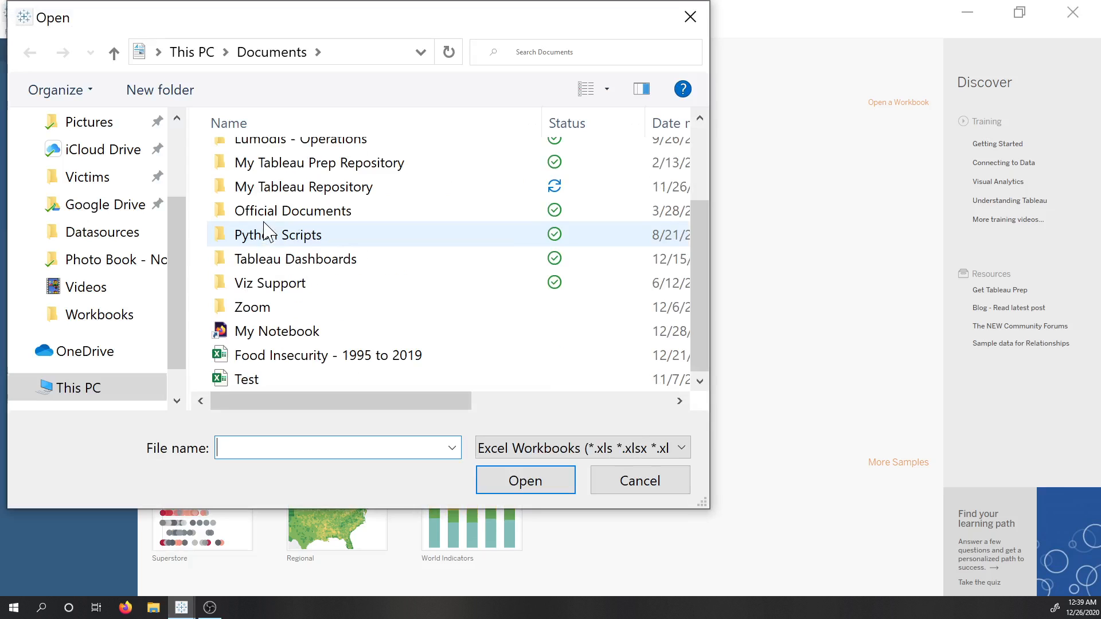
click(259, 360)
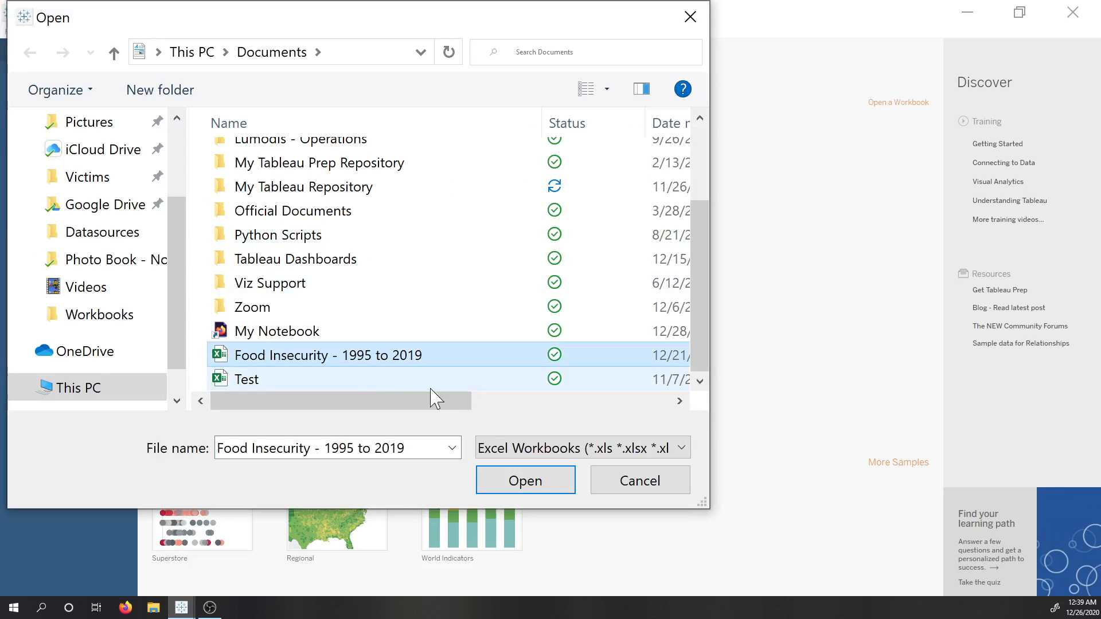
click(506, 475)
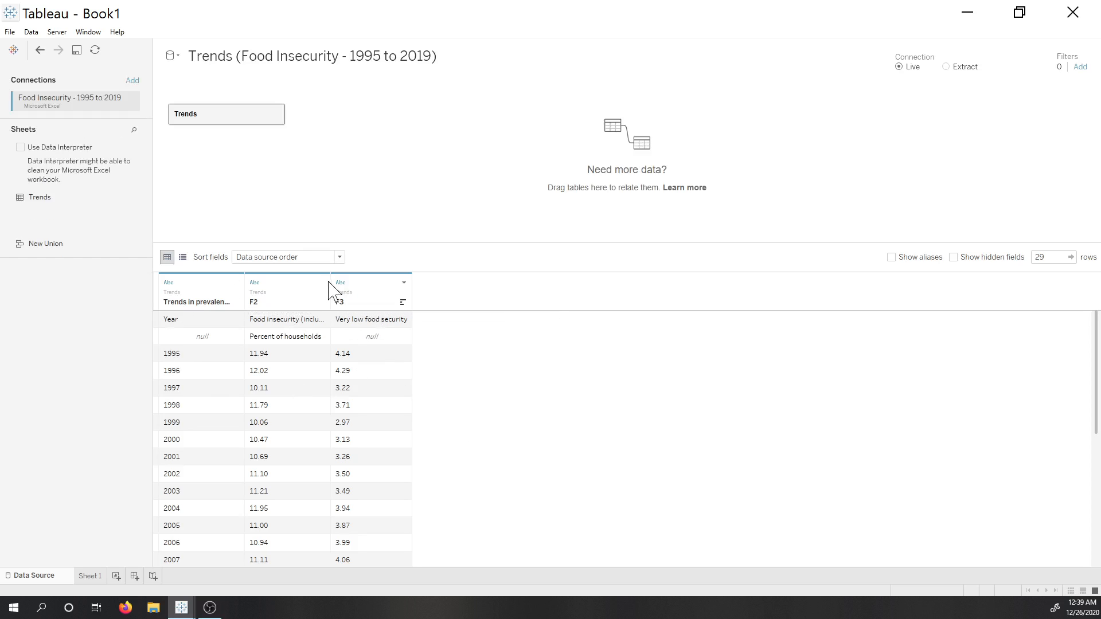
Clean the Trends data with the Data Interpreter and hide the Very low food security column.
click(21, 147)
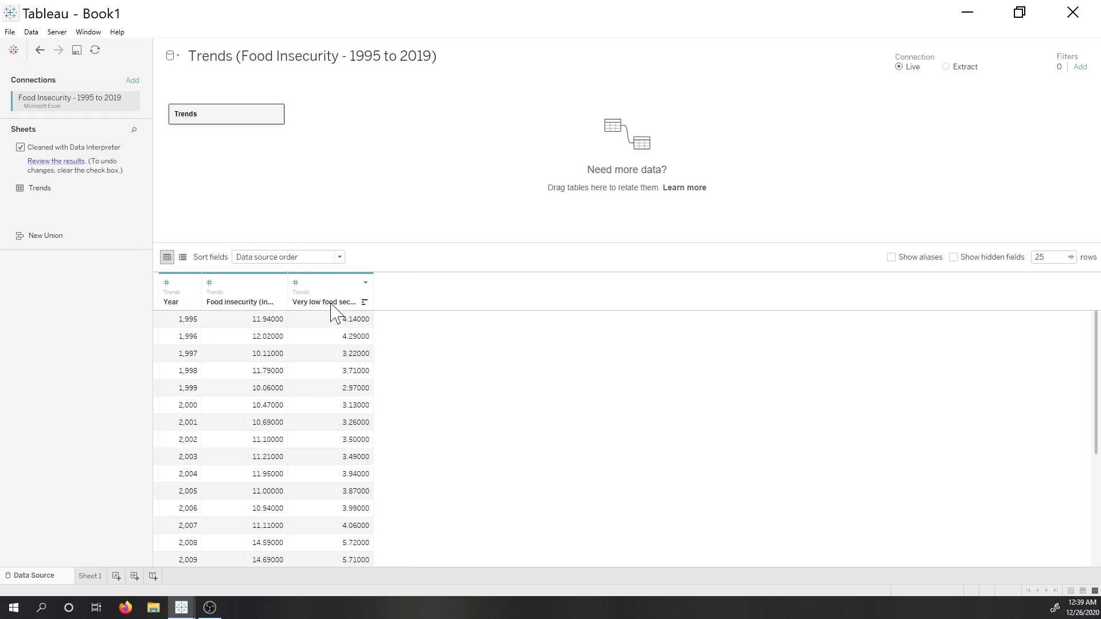
click(366, 283)
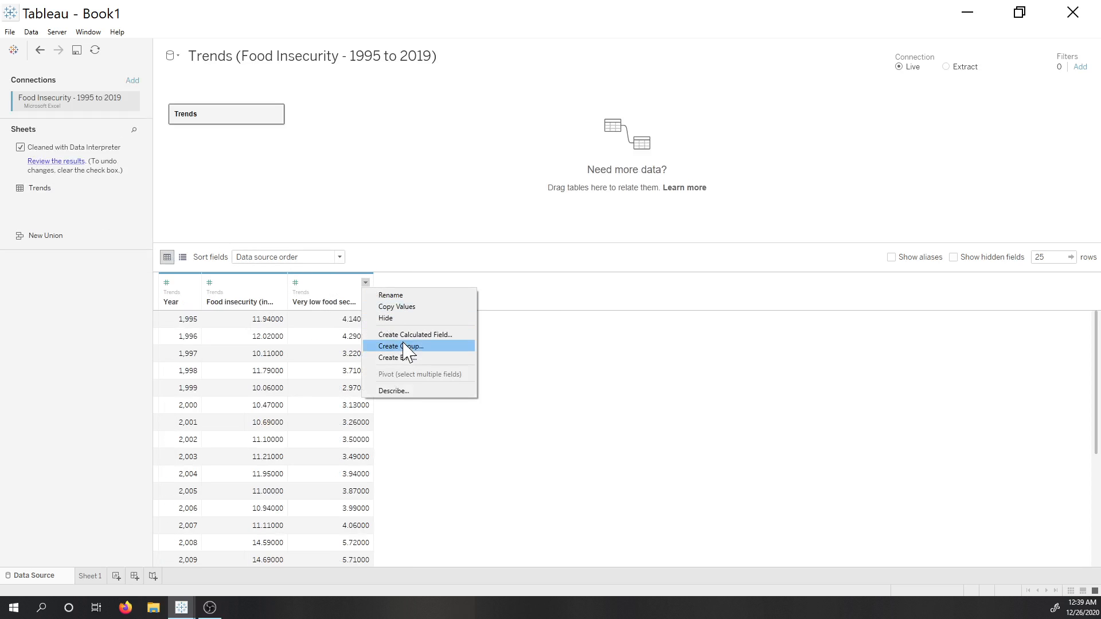
click(406, 319)
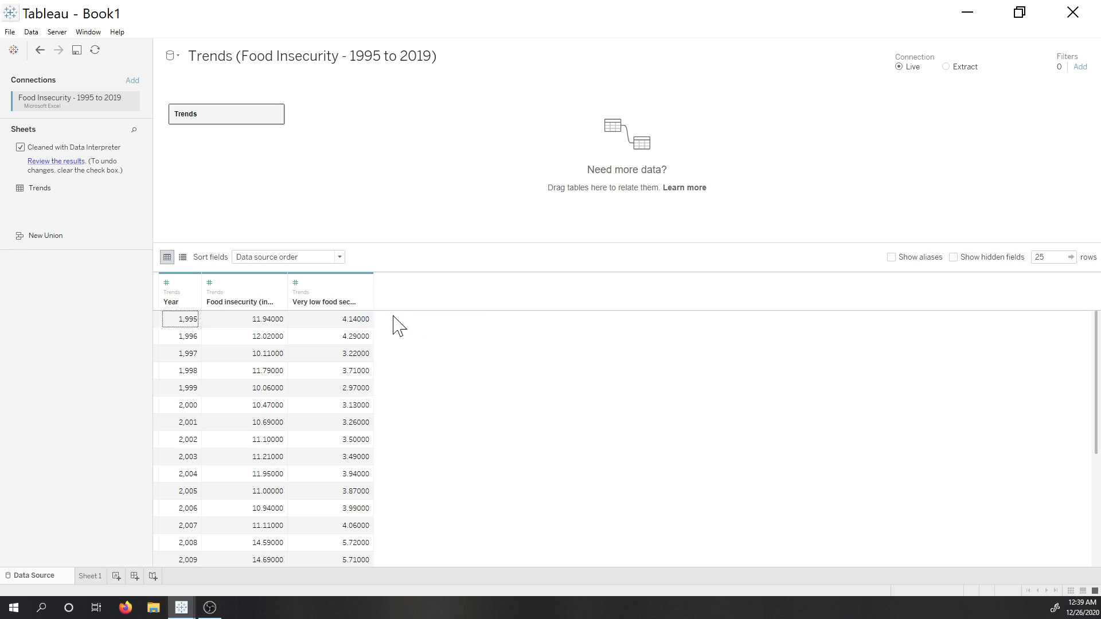
Rename the food insecurity column as "Food Insecurity" and change the Year column's data type to Date.
click(231, 302)
double_click(233, 302)
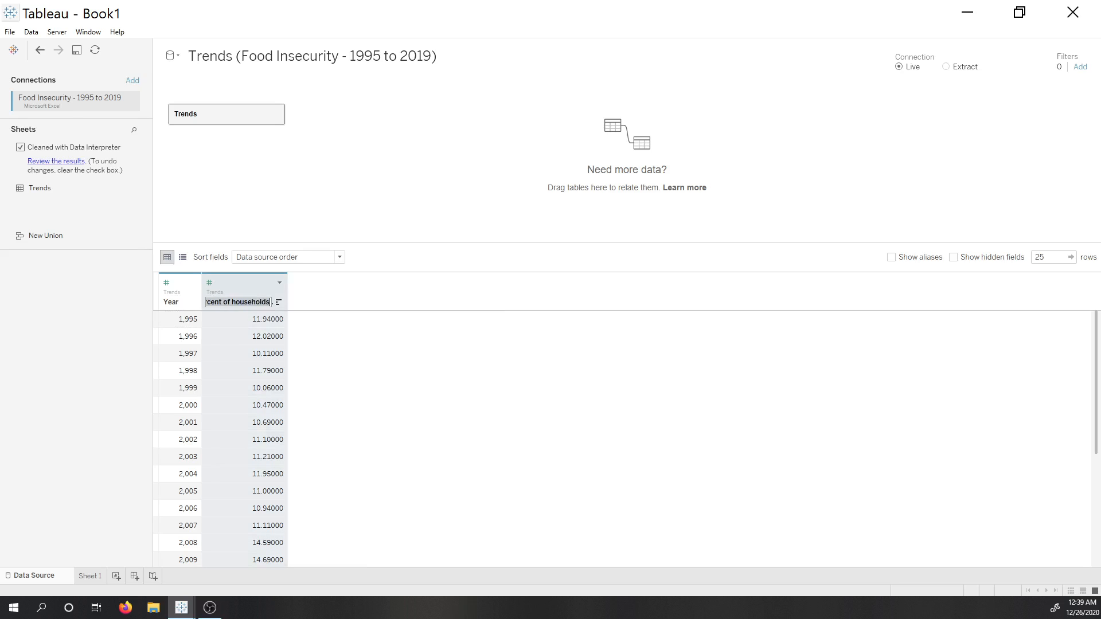
text(Food Insecurity)
key(Return)
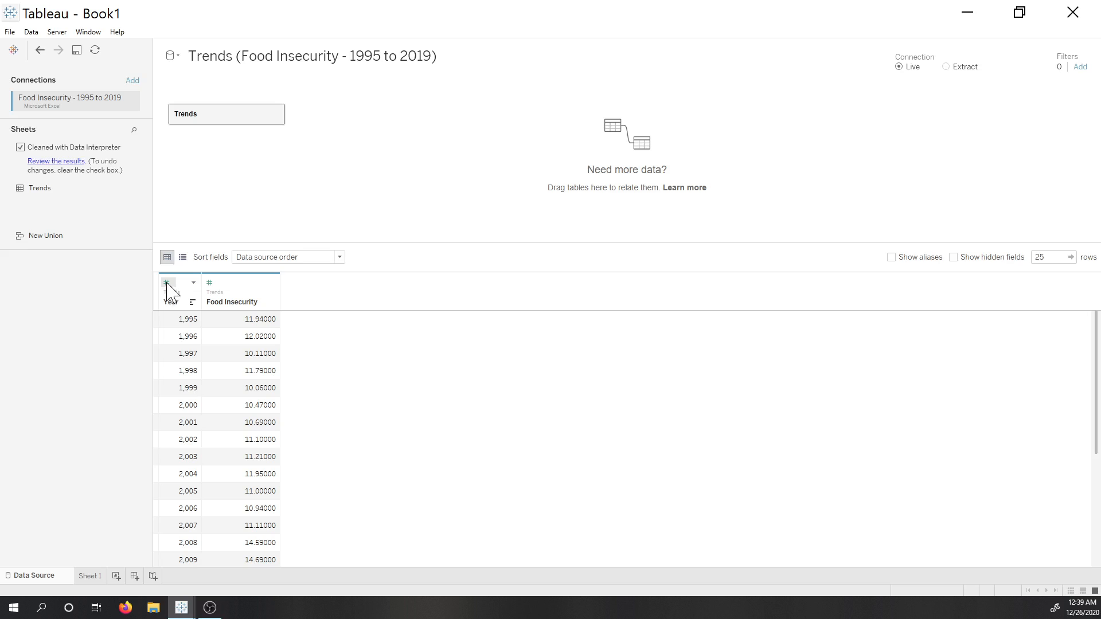
click(167, 283)
click(195, 337)
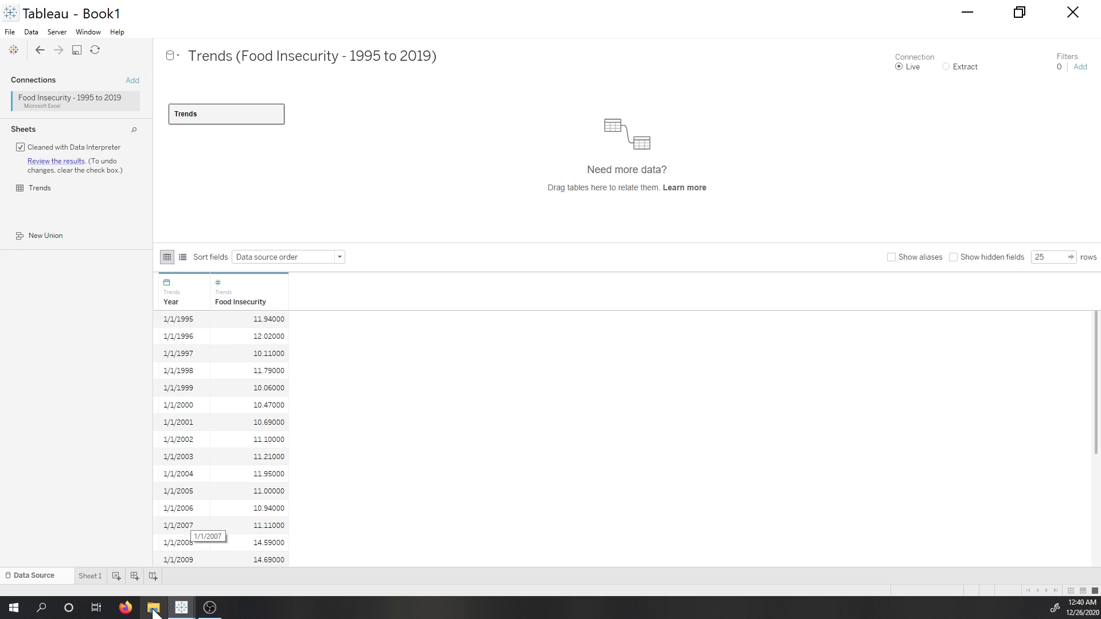
Start a new calculated field named "Parse the Year" on Sheet 1.
click(98, 580)
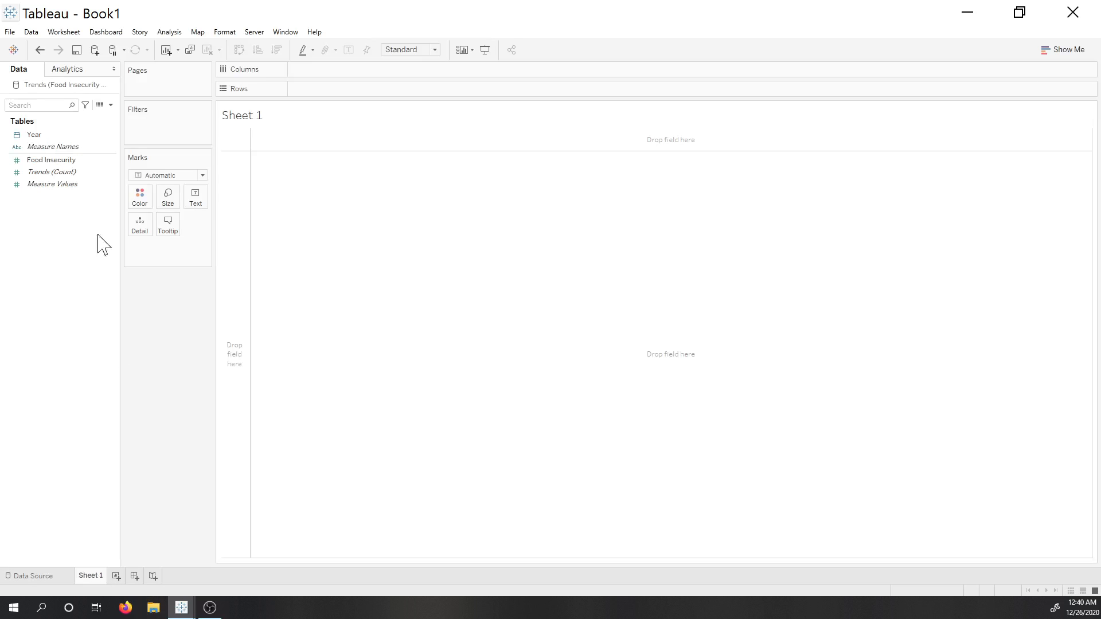
right_click(74, 210)
click(103, 217)
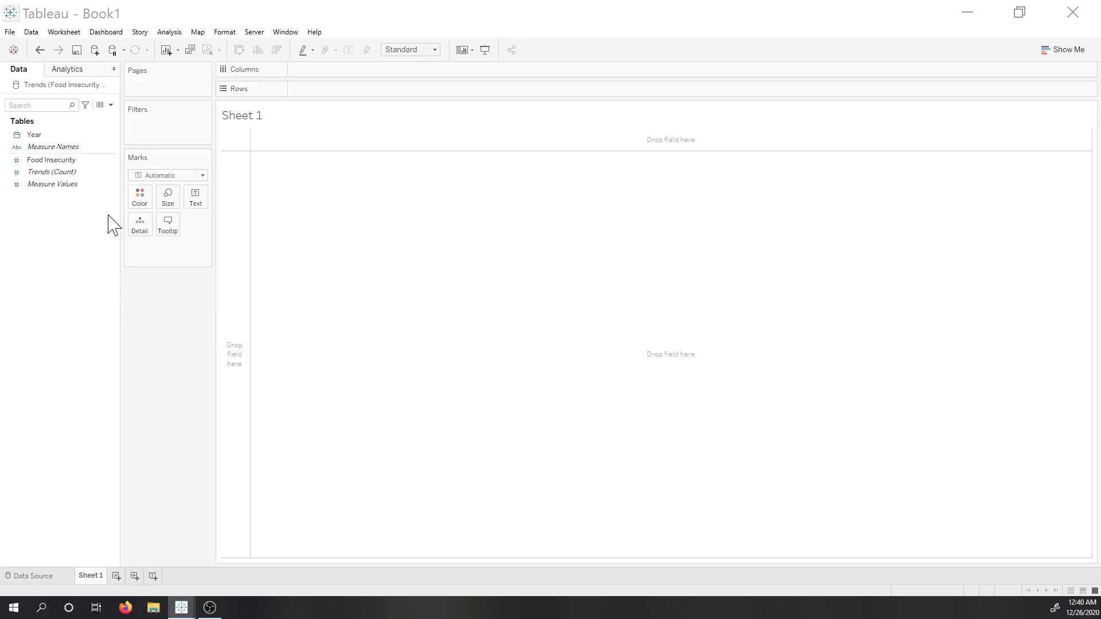
text(Pars)
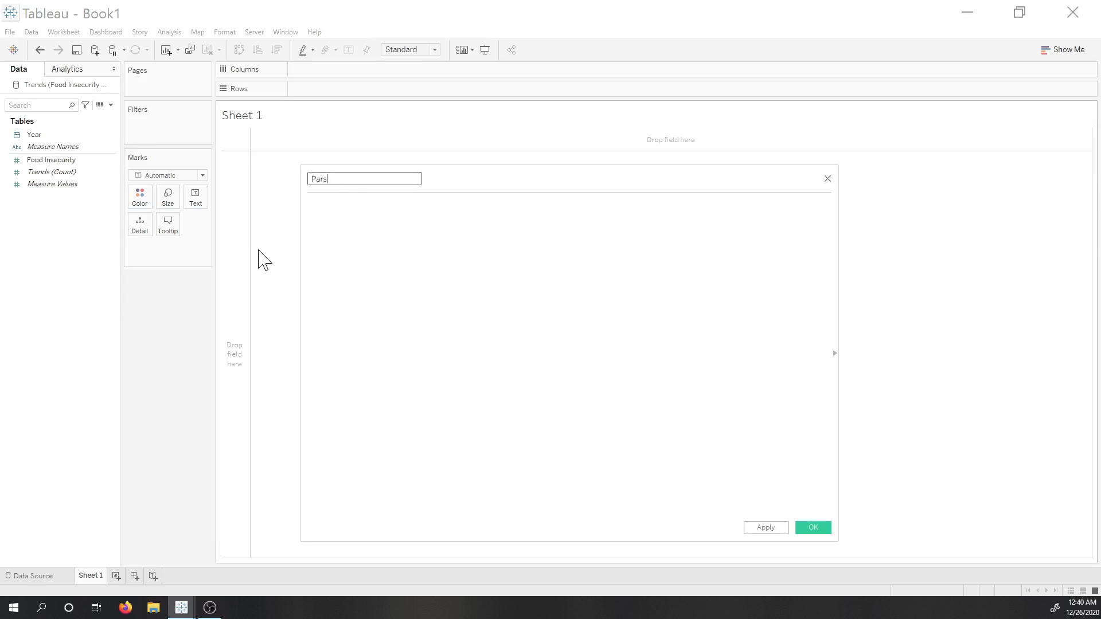
text(e the Year)
key(Tab)
Begin the calculation's formula with the DATEPARSE function.
text(date)
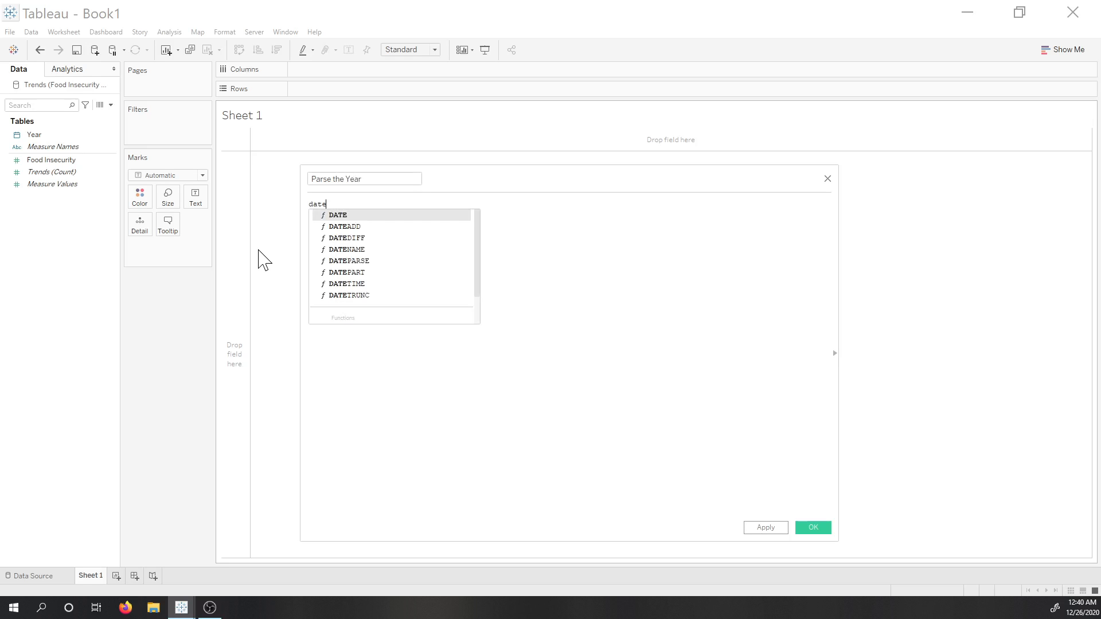
key(Down)
key(Down)
key(Down)
key(Down)
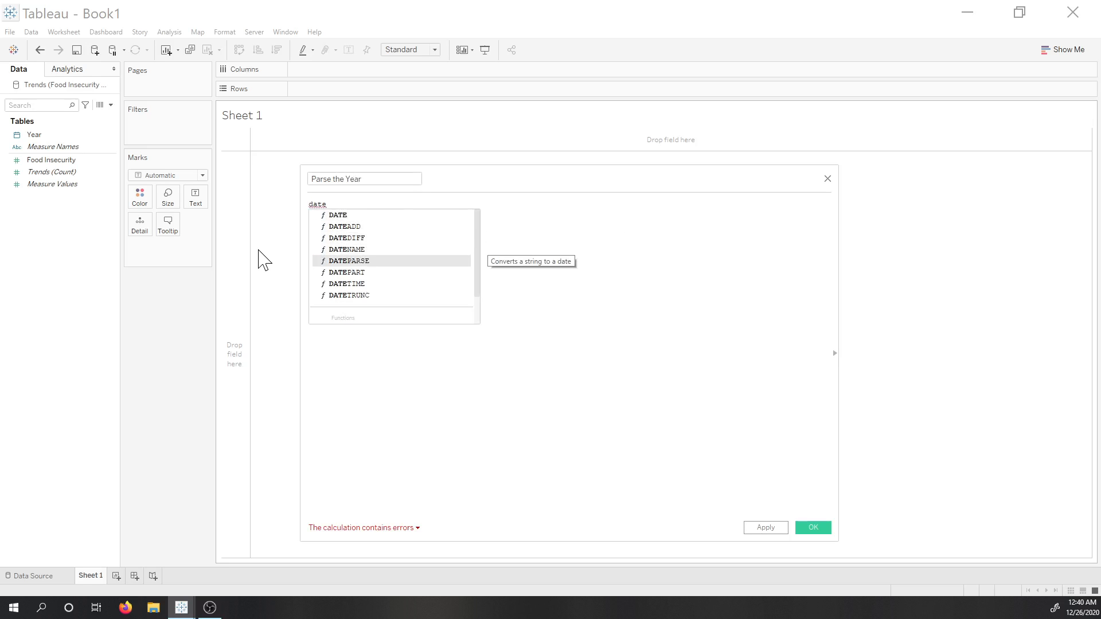
key(Return)
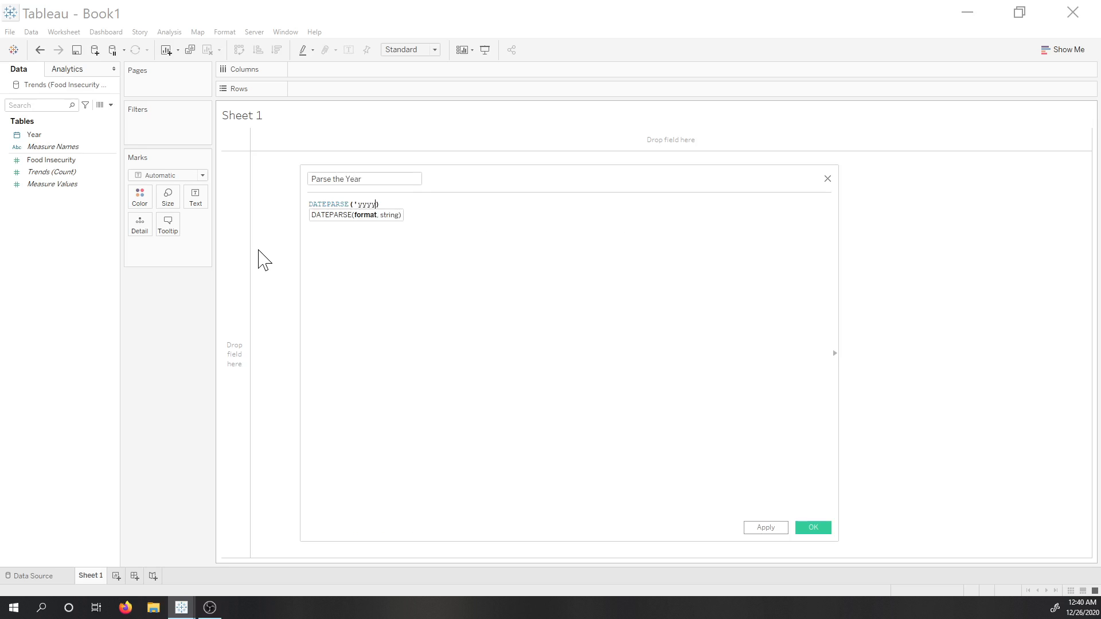
Complete the DATEPARSE arguments with the format 'yyyy' and the string str(DATEPART('year', [Year])).
text('yyyy', str(da)
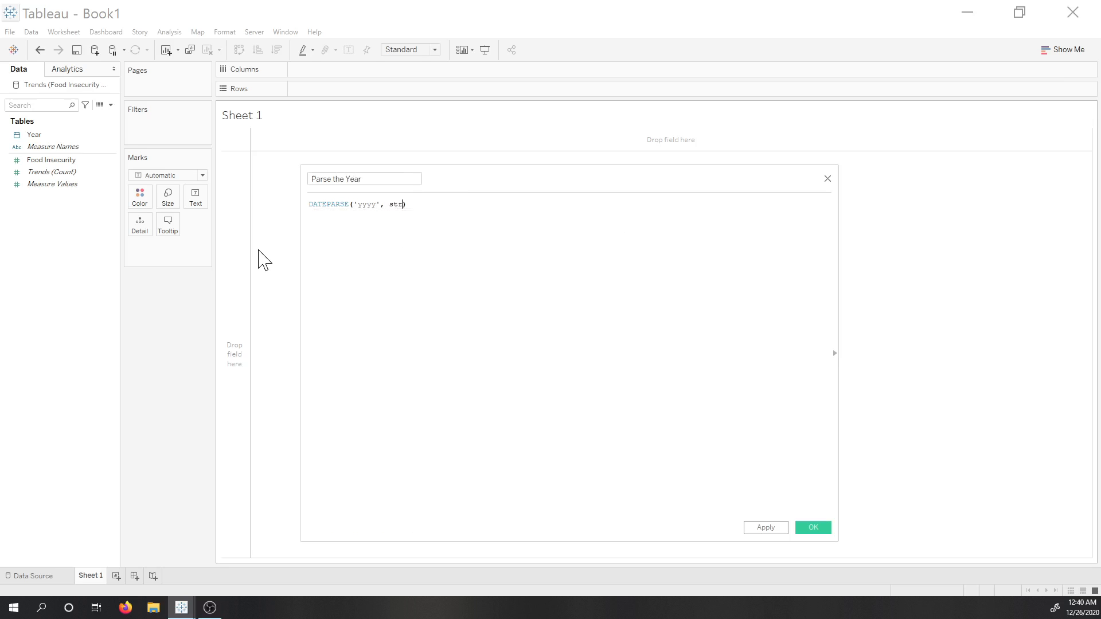
key(Down)
key(Down)
key(Down)
key(Down)
key(Down)
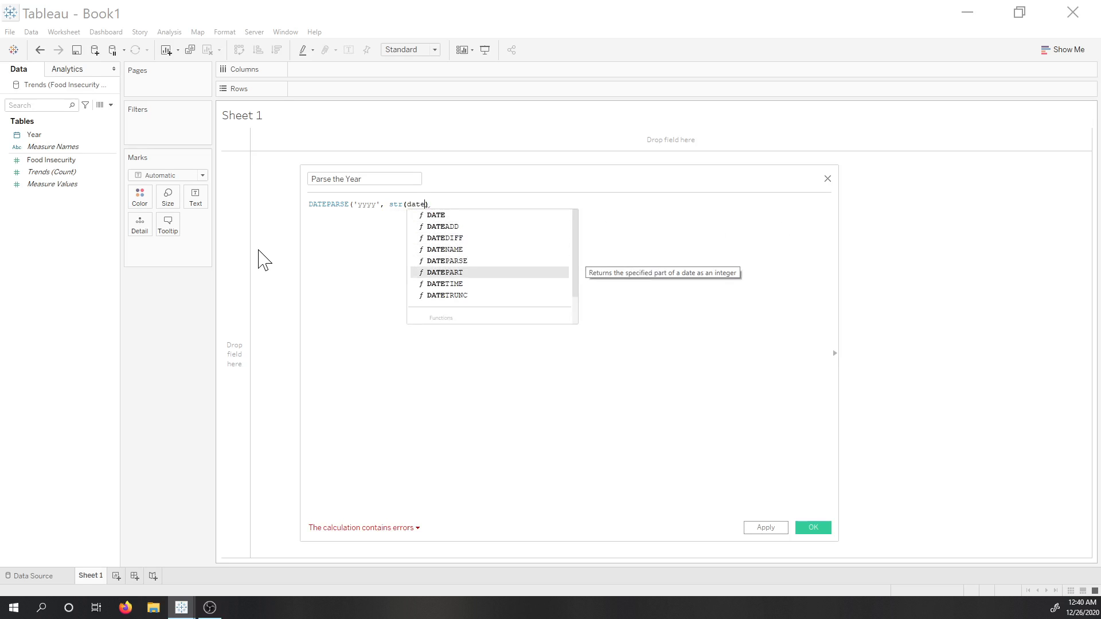
key(Return)
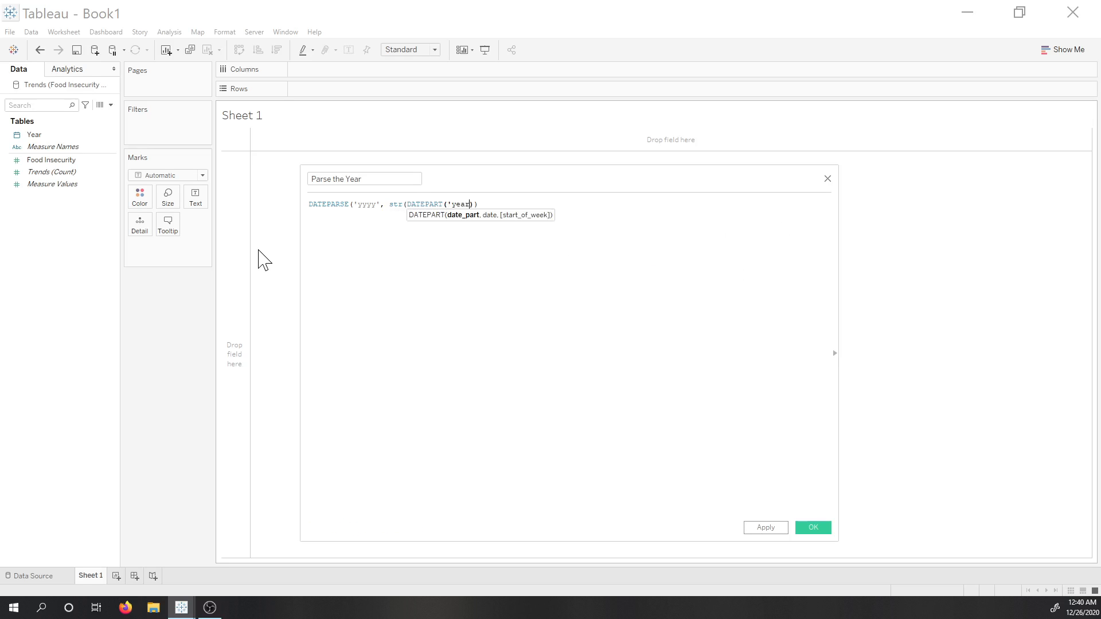
text('year', )
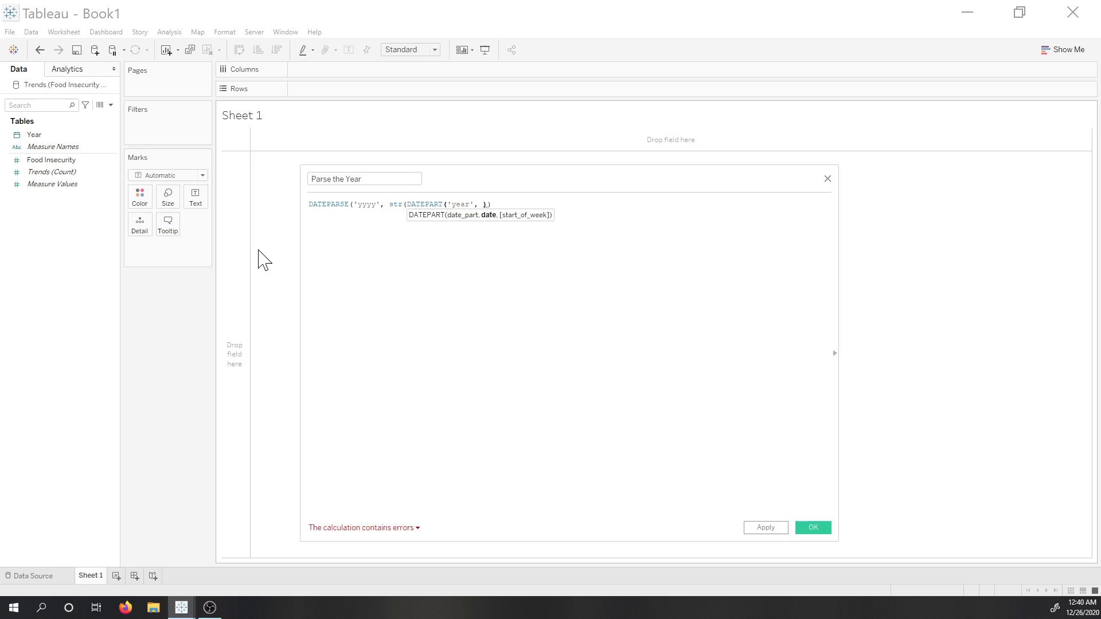
text(yea)
key(Return)
key(Left)
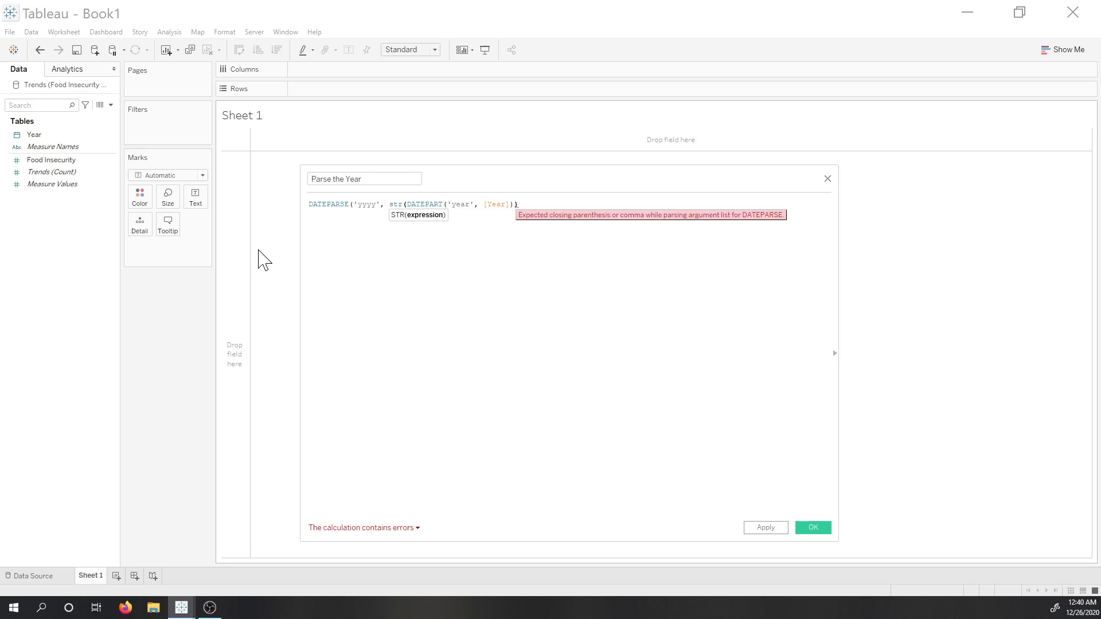
text())
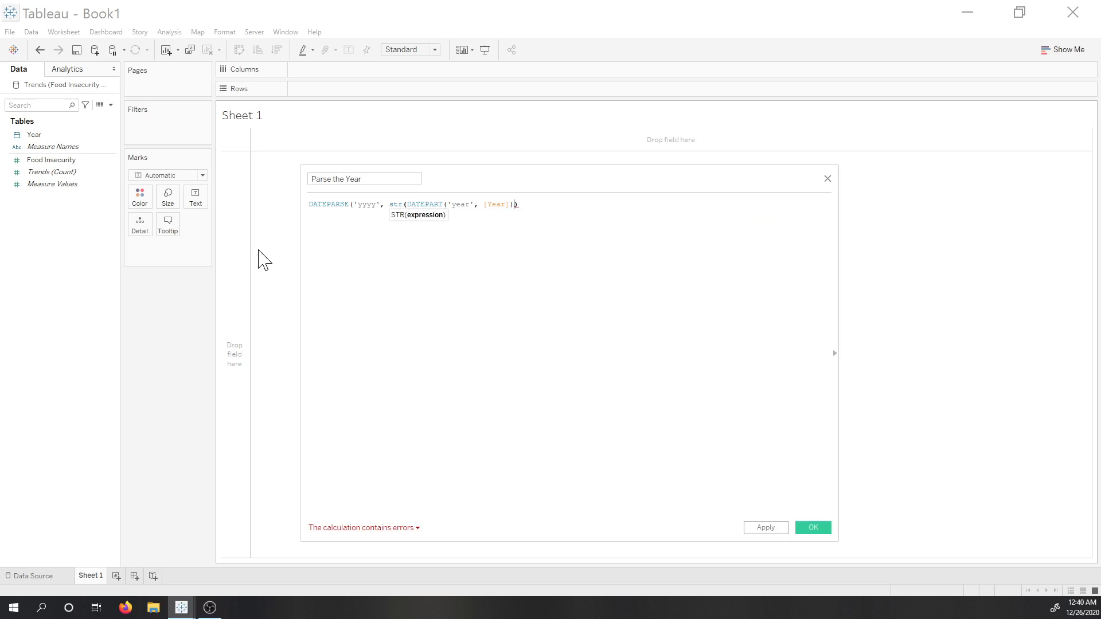
Wrap the whole DATEPARSE formula in date( ) and save the calculated field.
key(Home)
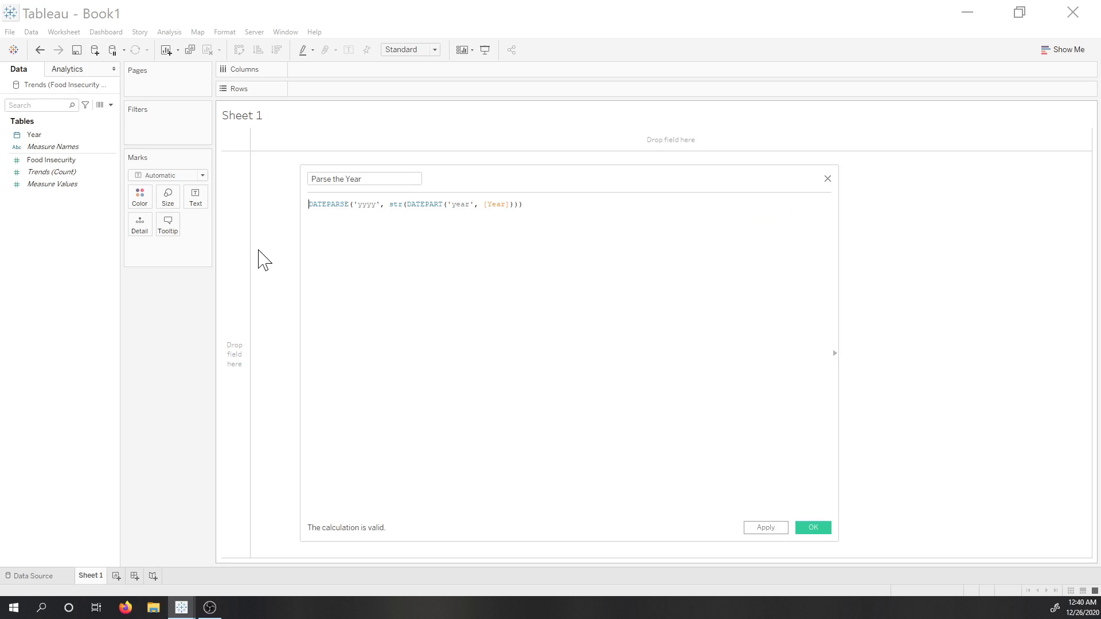
text(date()
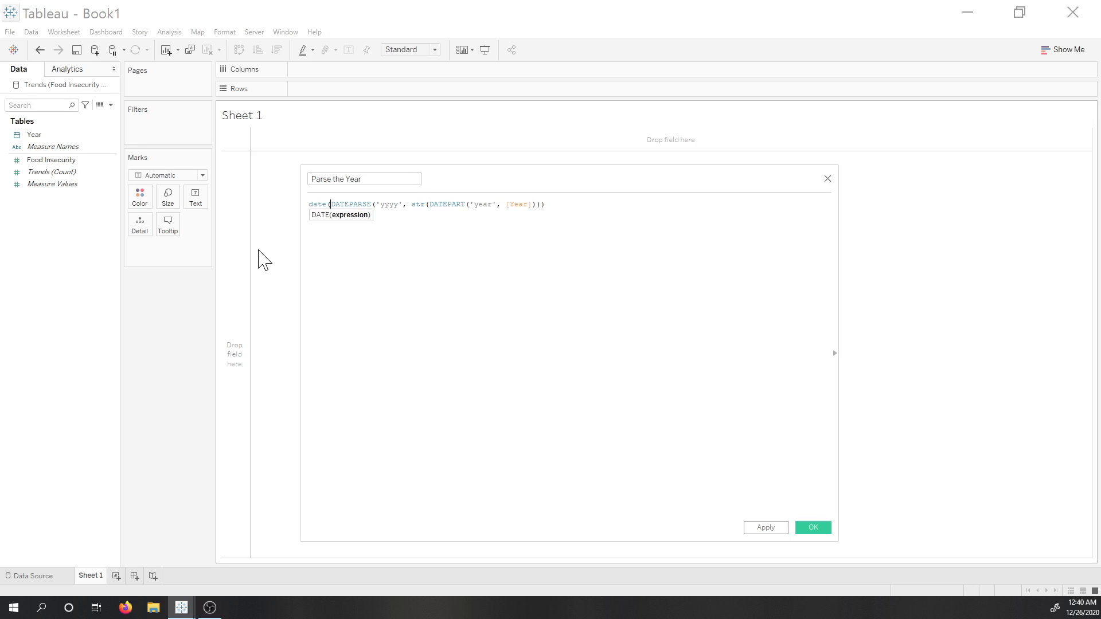
text())
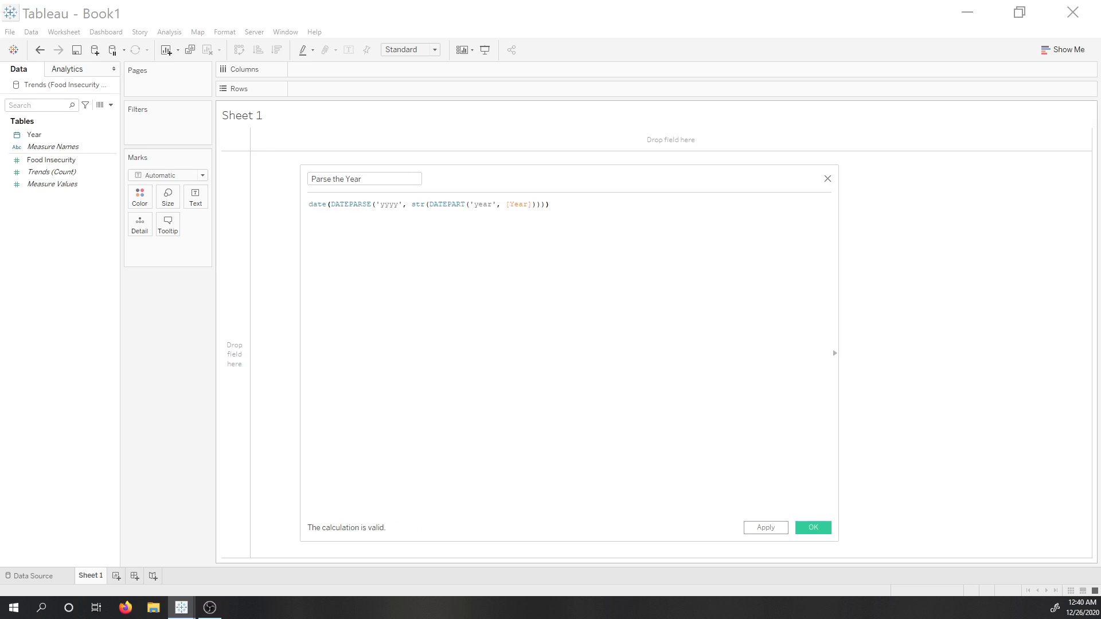
click(809, 527)
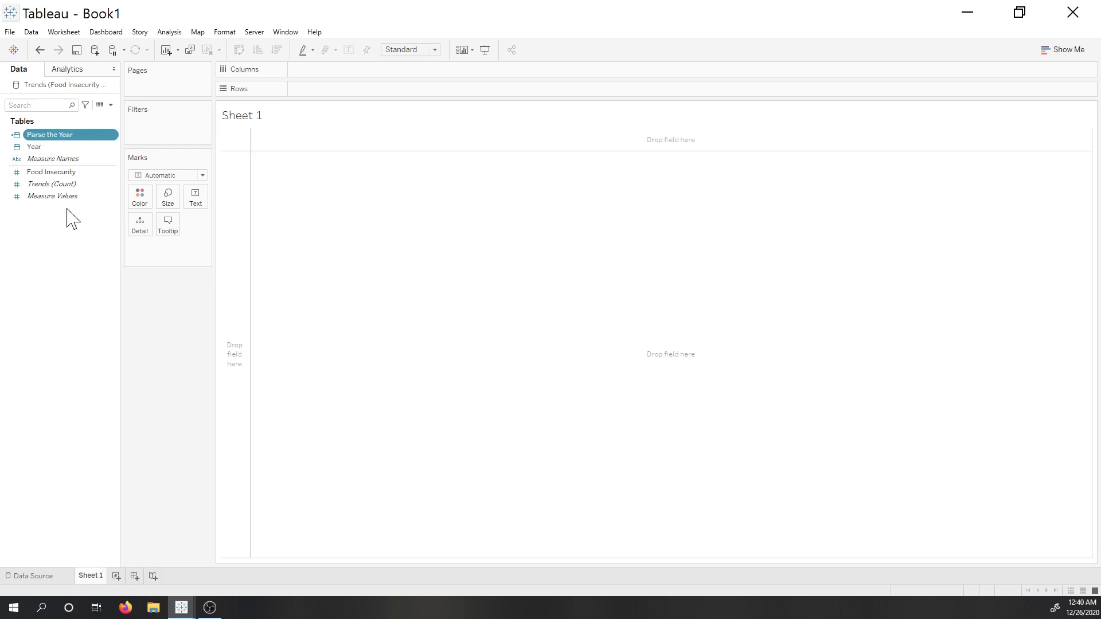
Set up a new parameter named "Select the Year" with the Date data type and a list of allowable values.
right_click(51, 217)
click(87, 234)
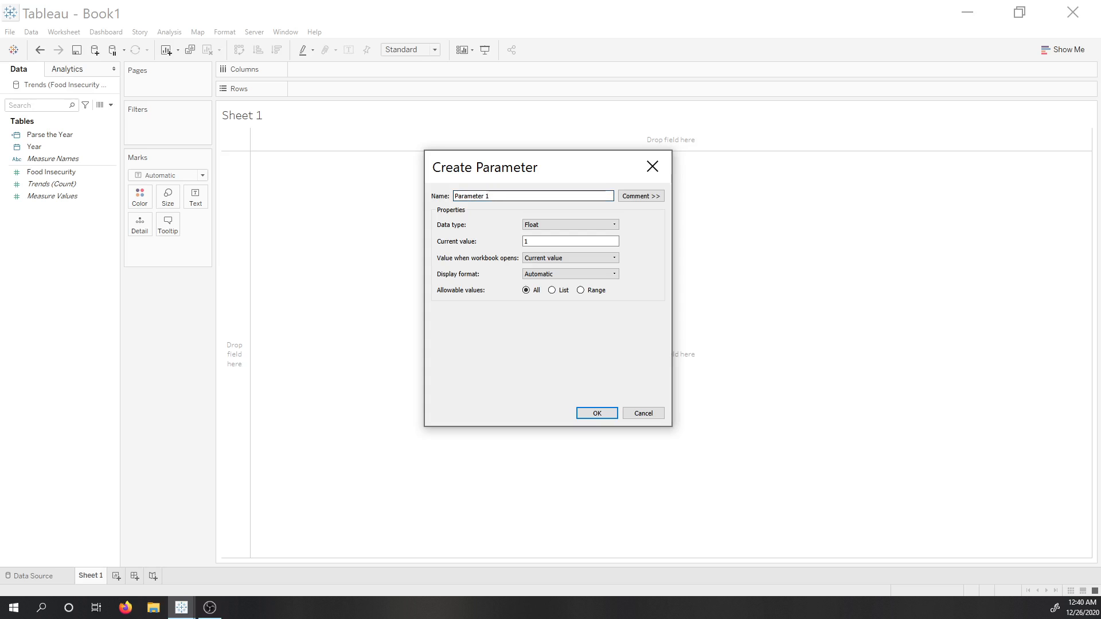
drag(492, 196, 453, 196)
text(Select the Year)
click(569, 224)
click(569, 267)
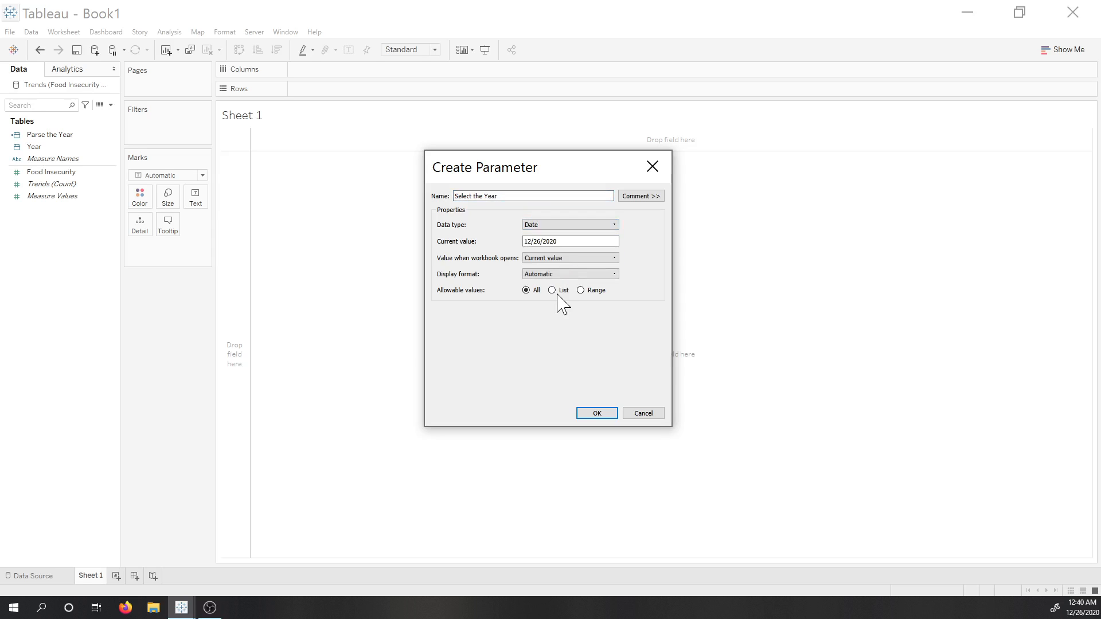
click(553, 290)
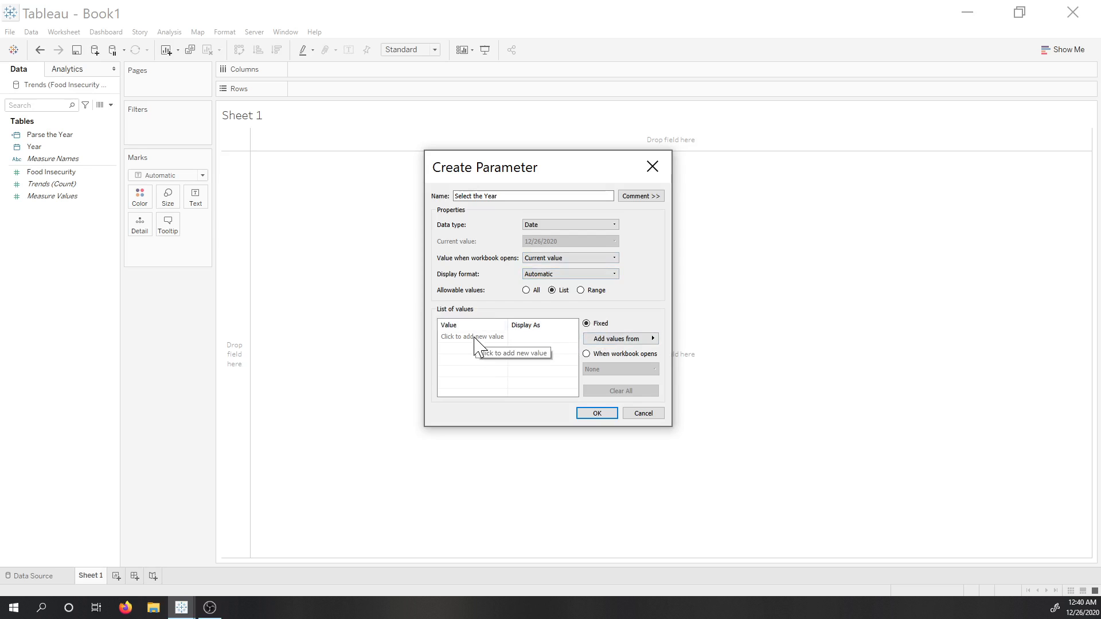
Fill the parameter's list of allowable values from the Parse the Year field.
click(637, 339)
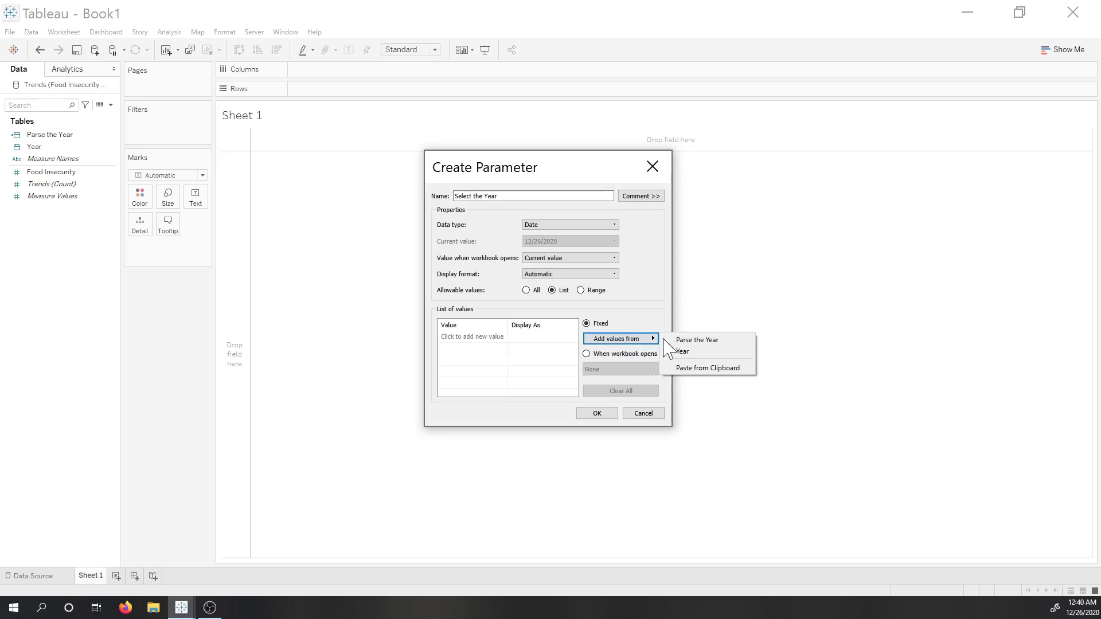
click(687, 341)
scroll(507, 382, down, 6)
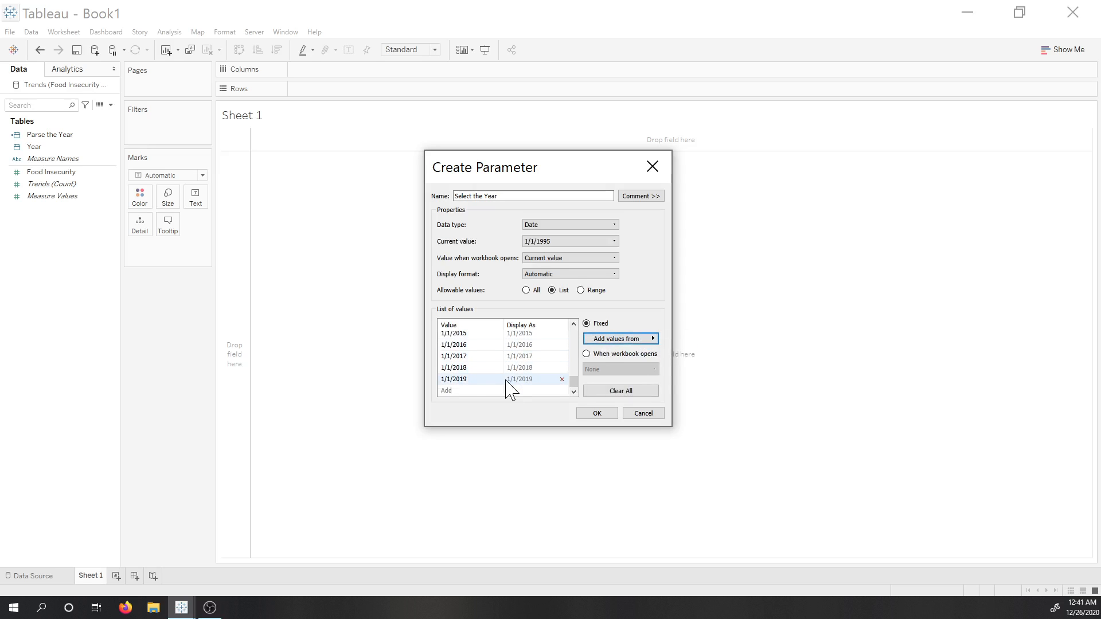
Set the parameter's display format to the custom date format yyyy.
click(588, 275)
scroll(559, 325, down, 2)
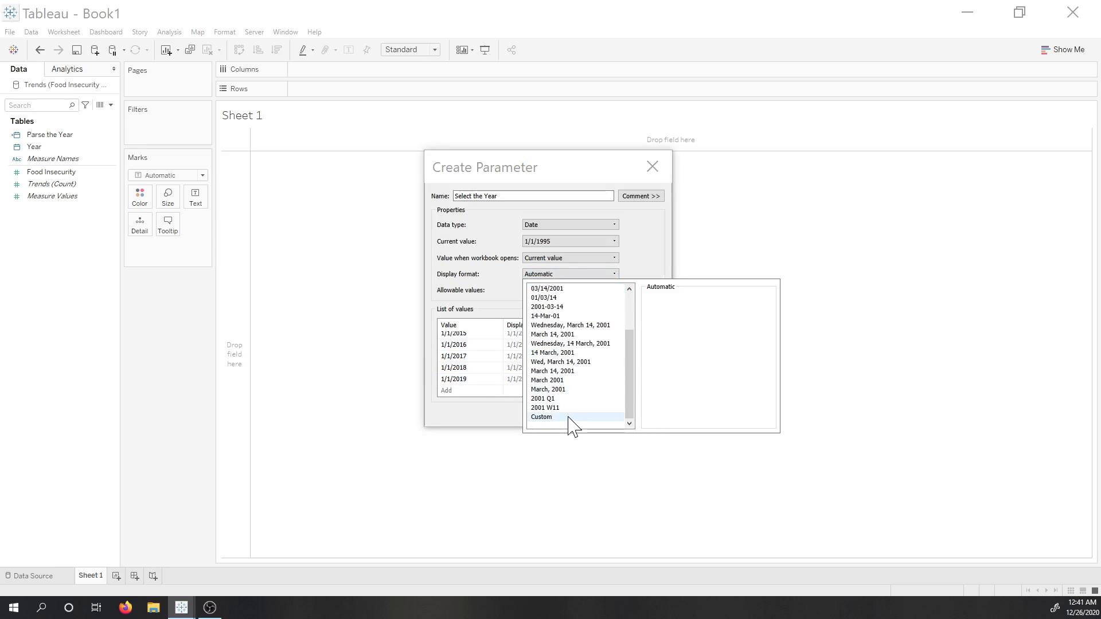
click(570, 417)
key(Tab)
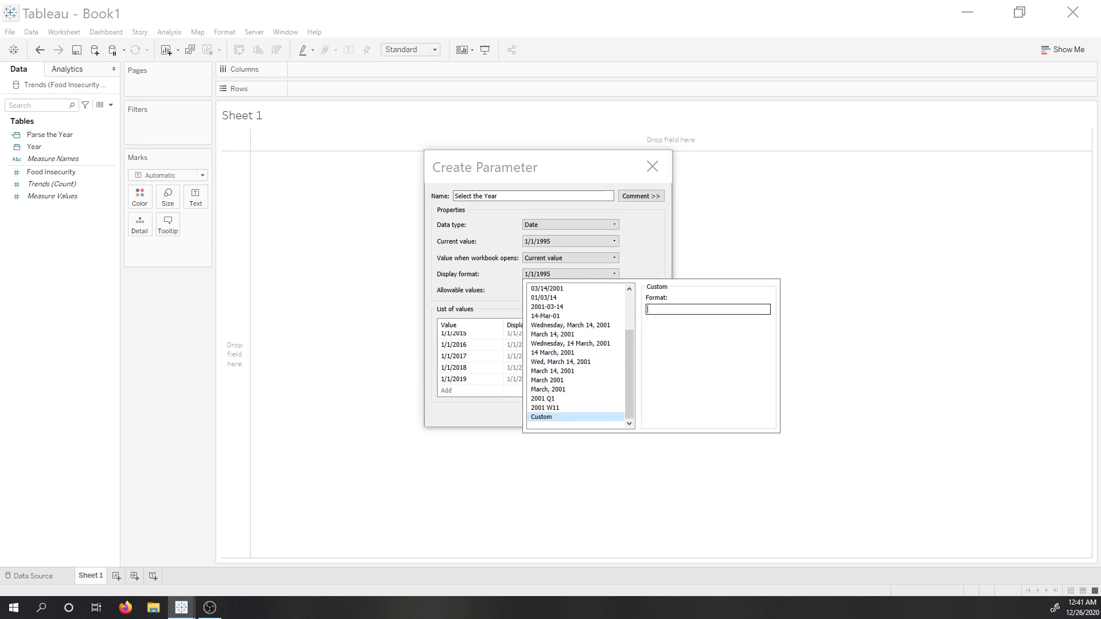
text(yyyy)
click(644, 270)
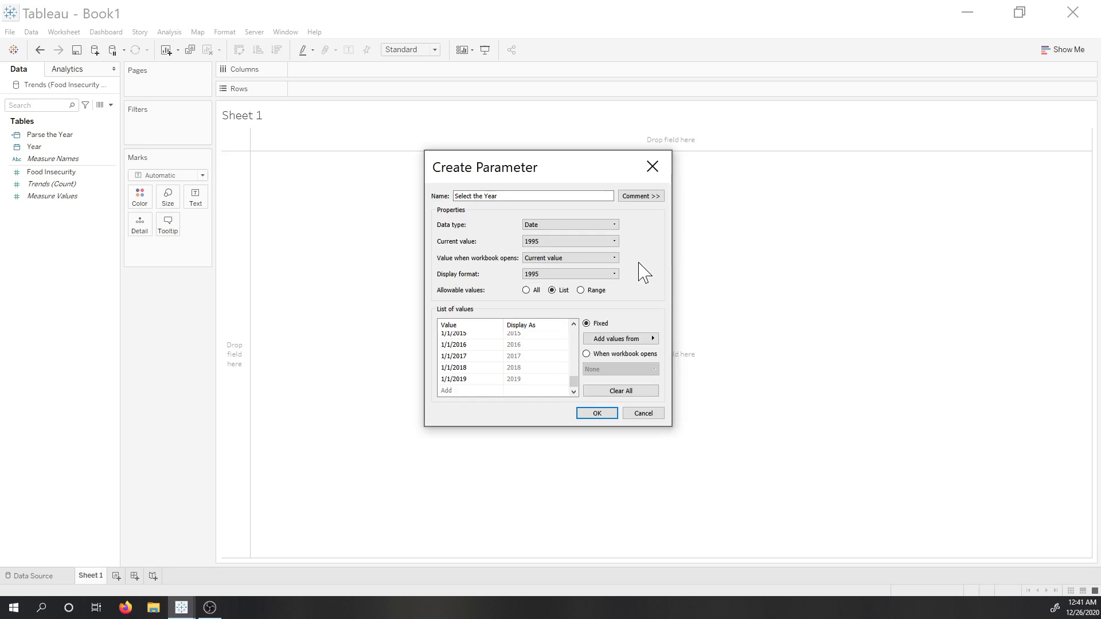
Choose 2019 as the current value and save the Select the Year parameter.
click(614, 241)
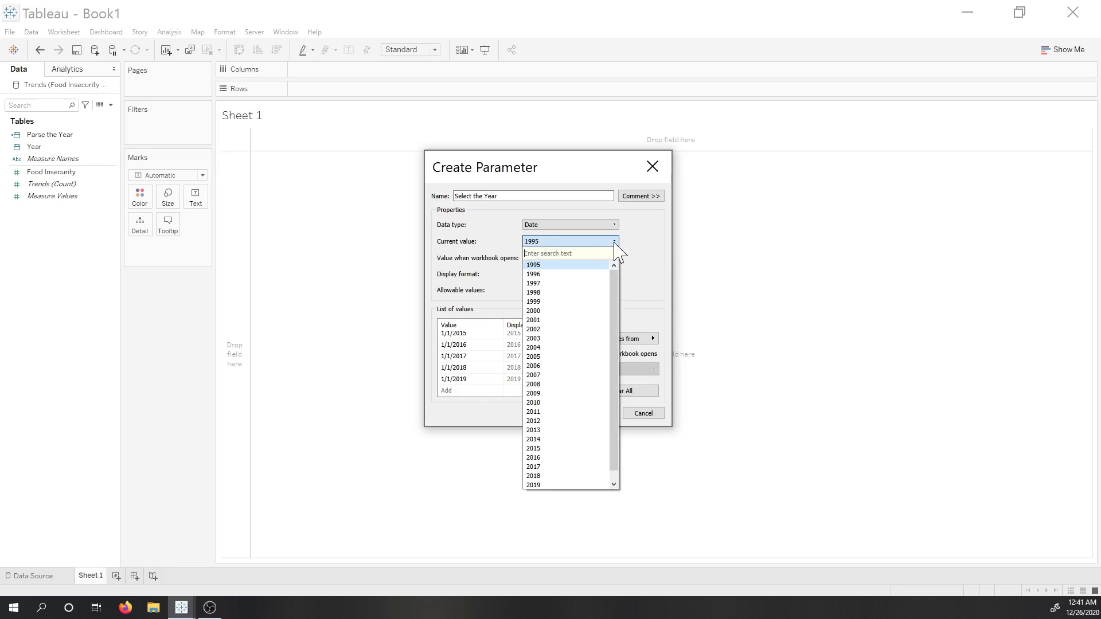
click(571, 485)
click(602, 414)
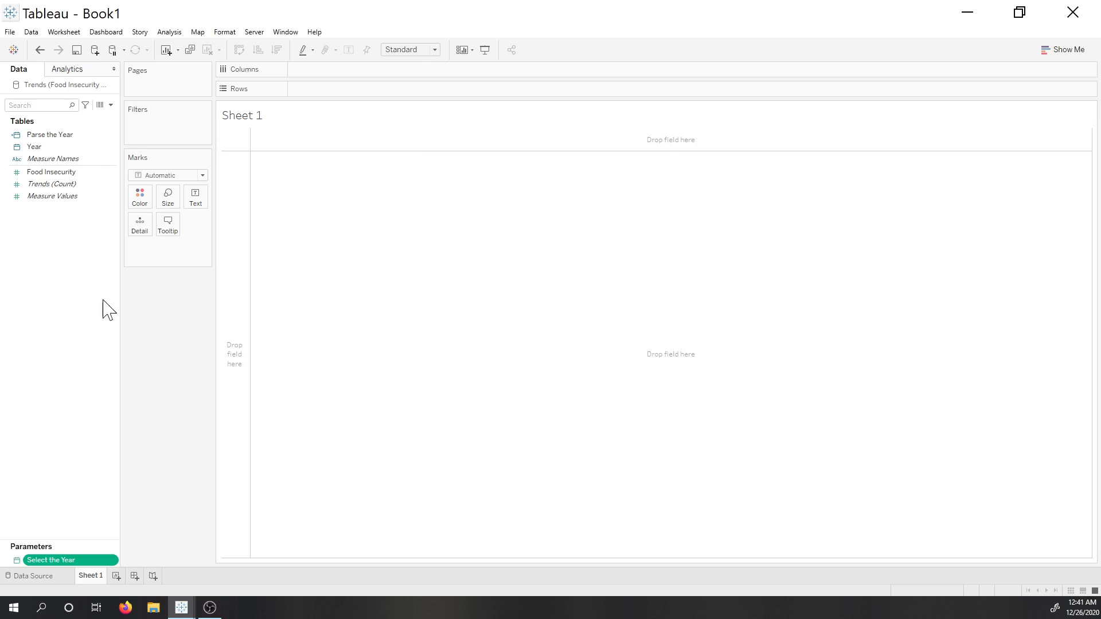
Set up another new parameter named "Comparison Period" with the String data type and a list of allowable values.
right_click(90, 465)
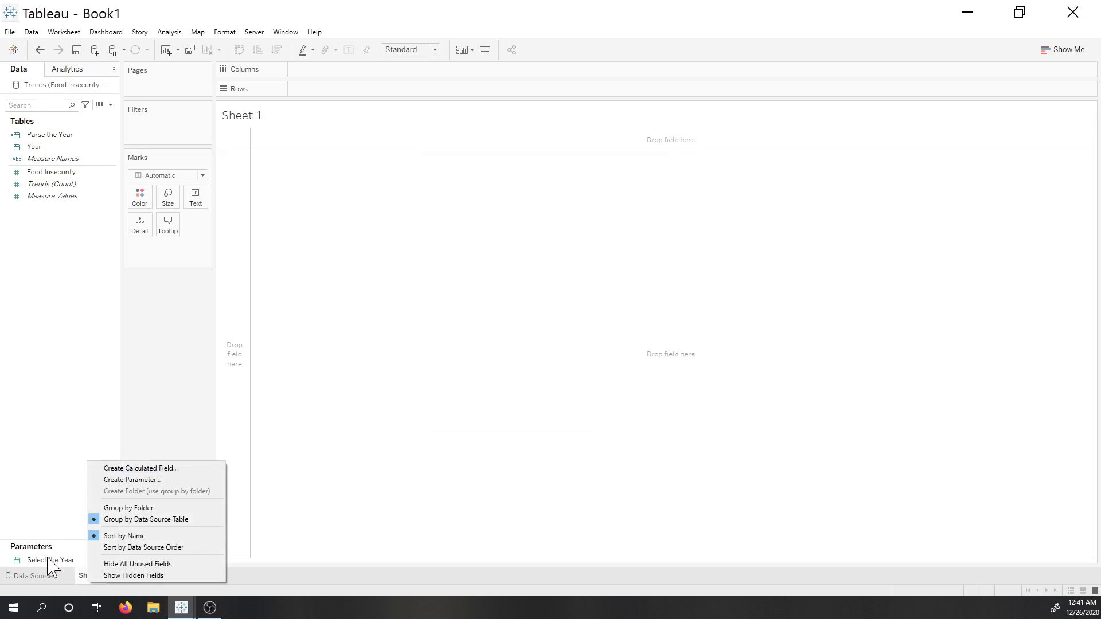
click(141, 480)
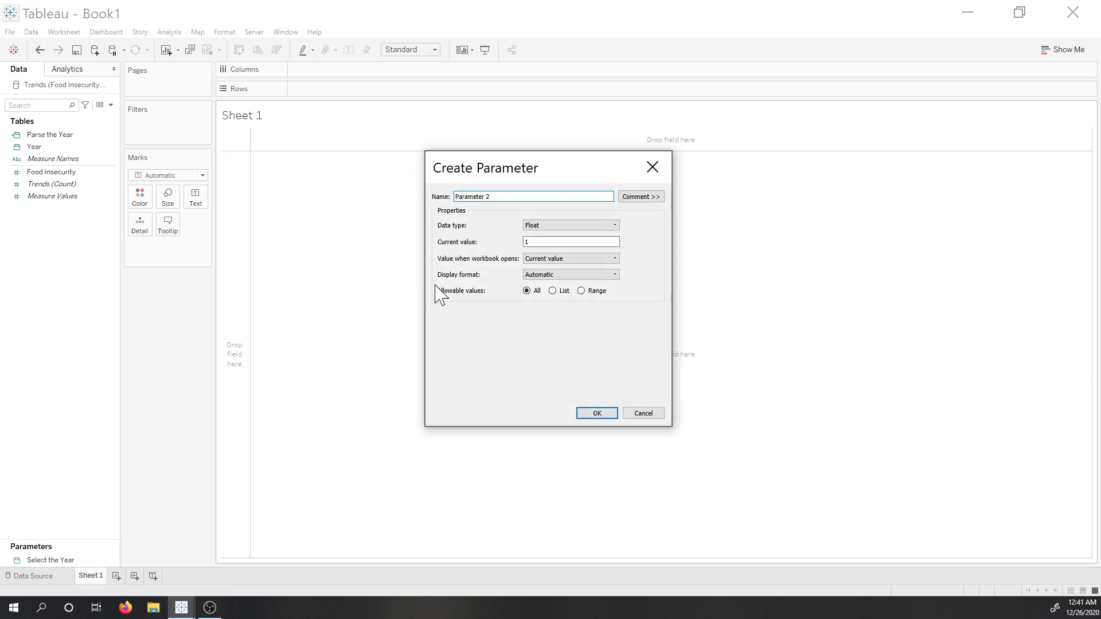
key(ctrl+a)
text(Com)
click(566, 226)
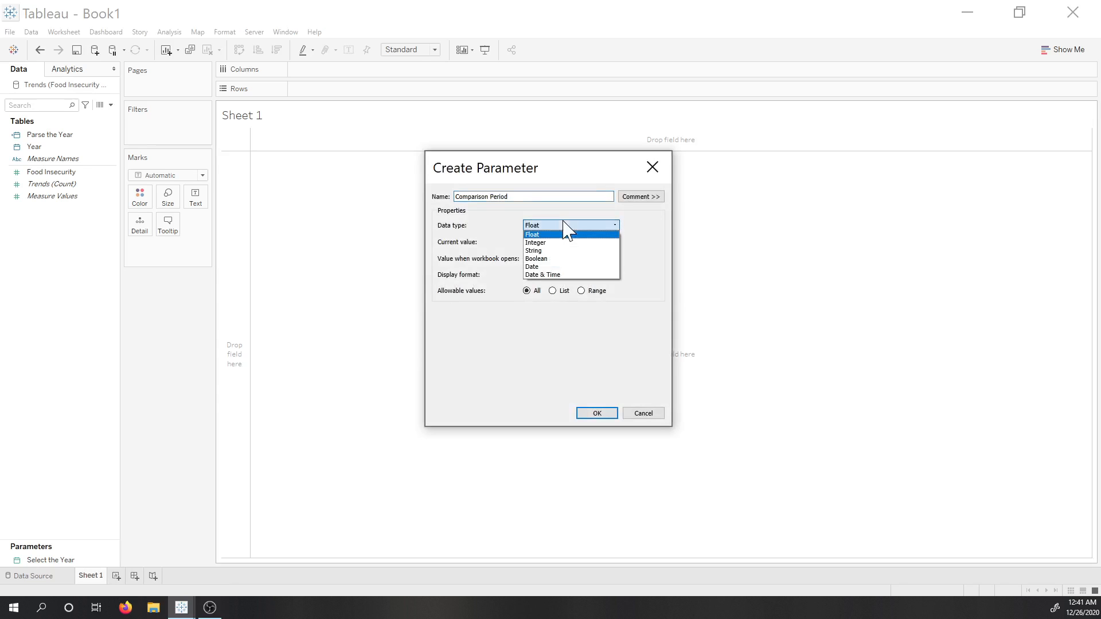
click(561, 251)
click(553, 291)
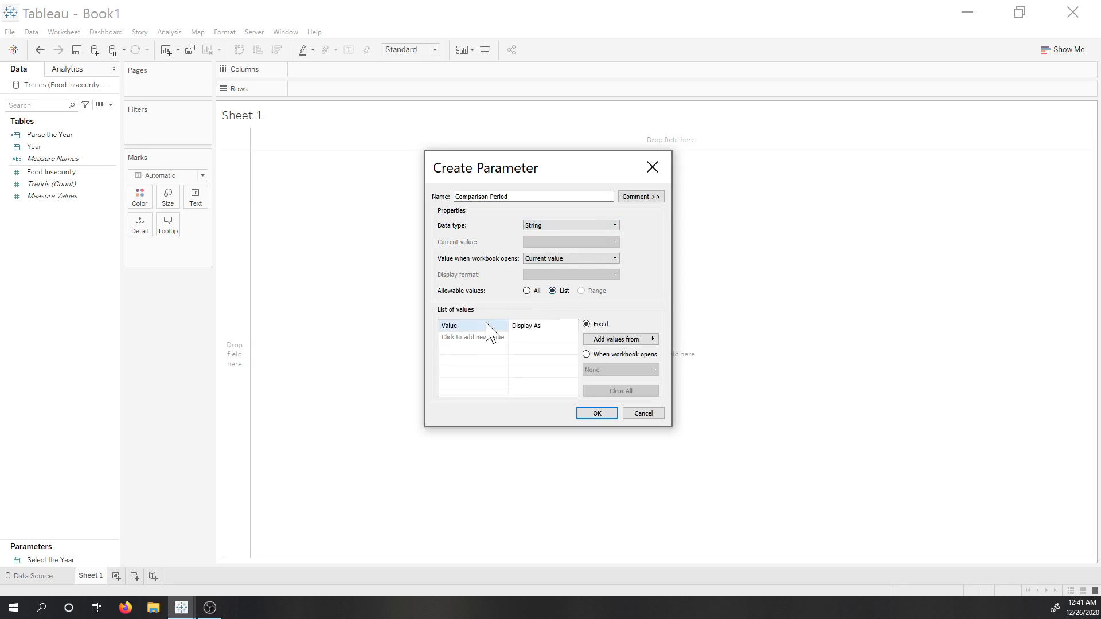
Add the list values First Year, Most Recent Year and Previous Year, and save the Comparison Period parameter.
click(483, 339)
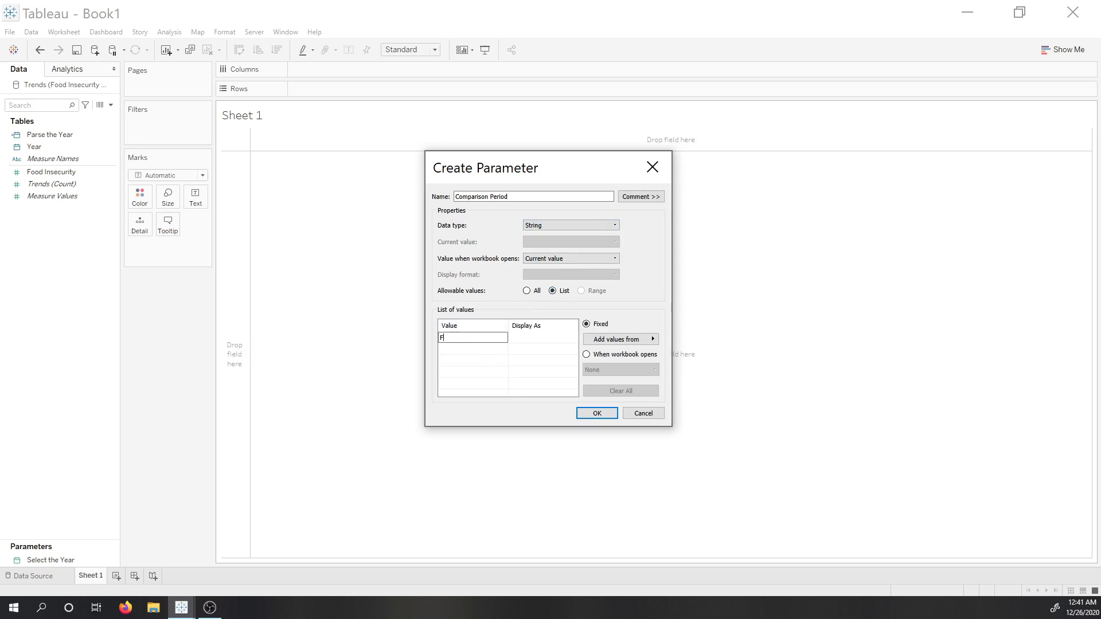
text(First Year)
key(Return)
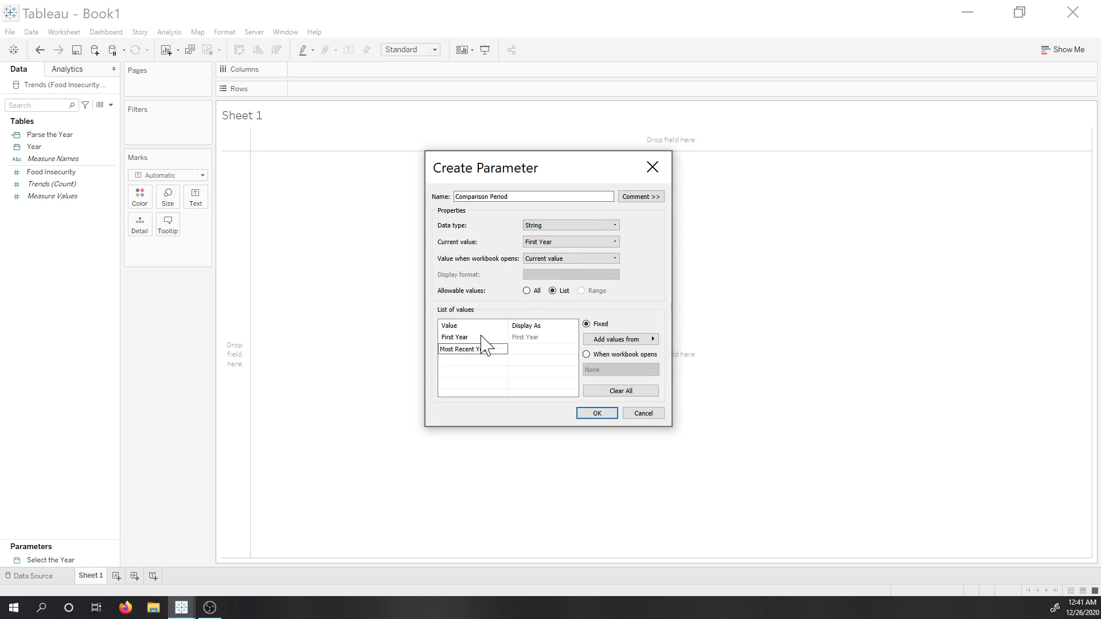
key(Return)
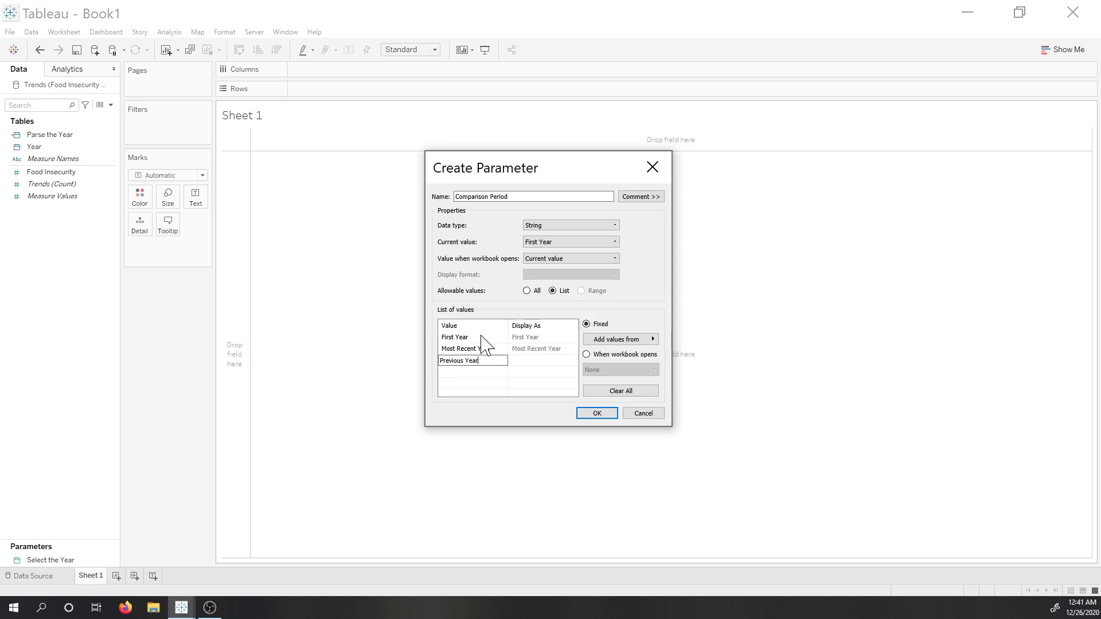
key(Return)
click(597, 413)
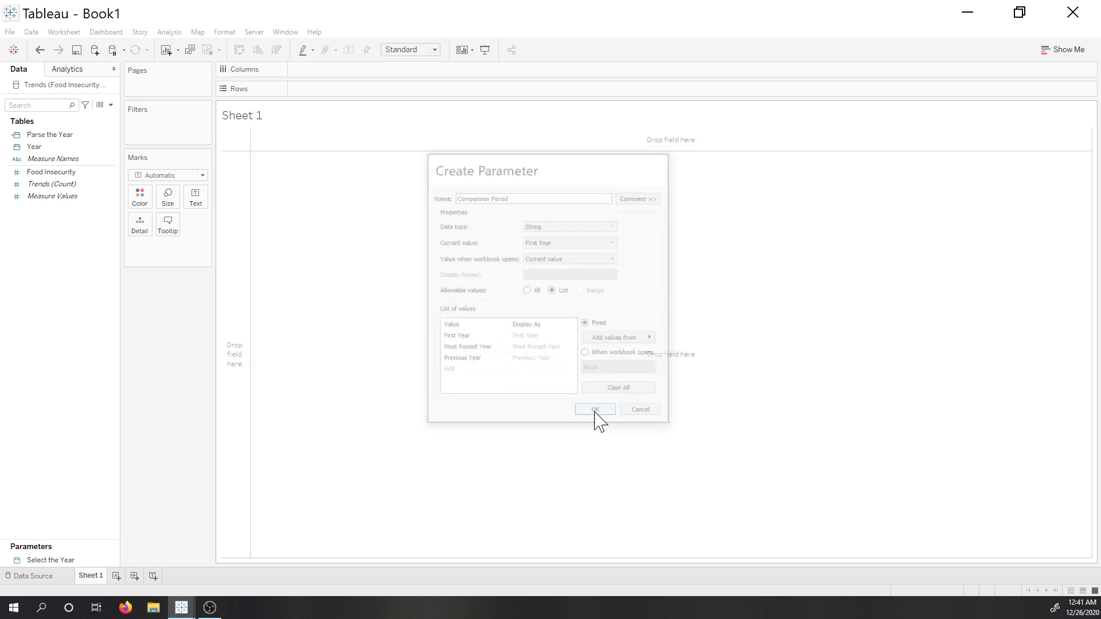
Show the Comparison Period and Select the Year parameter controls on the sheet and give the parameter list more height.
right_click(54, 549)
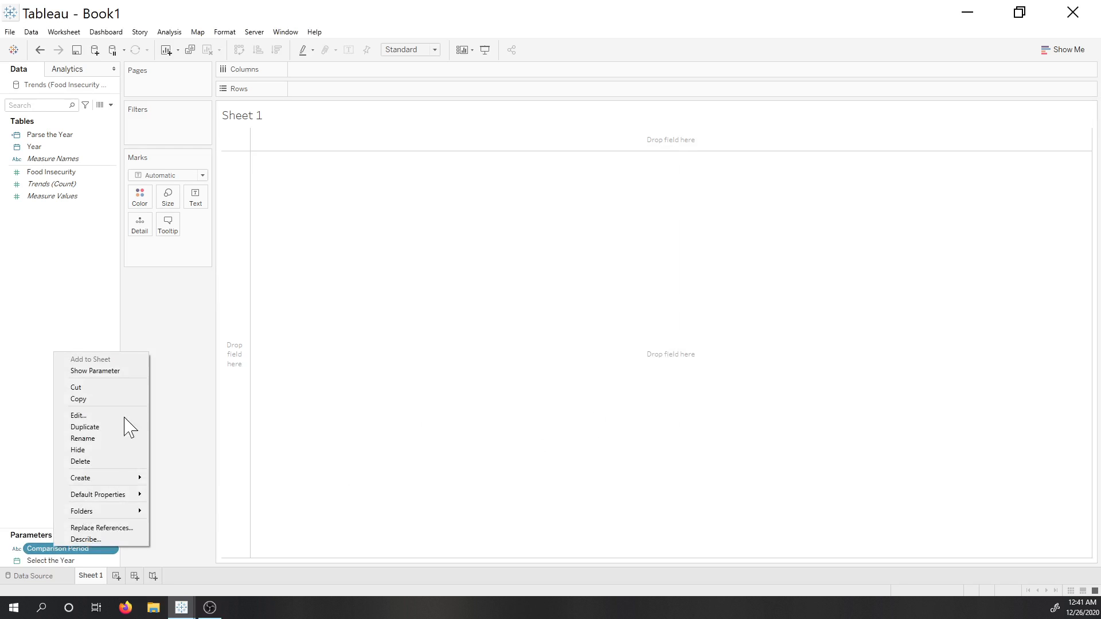
click(122, 371)
click(94, 562)
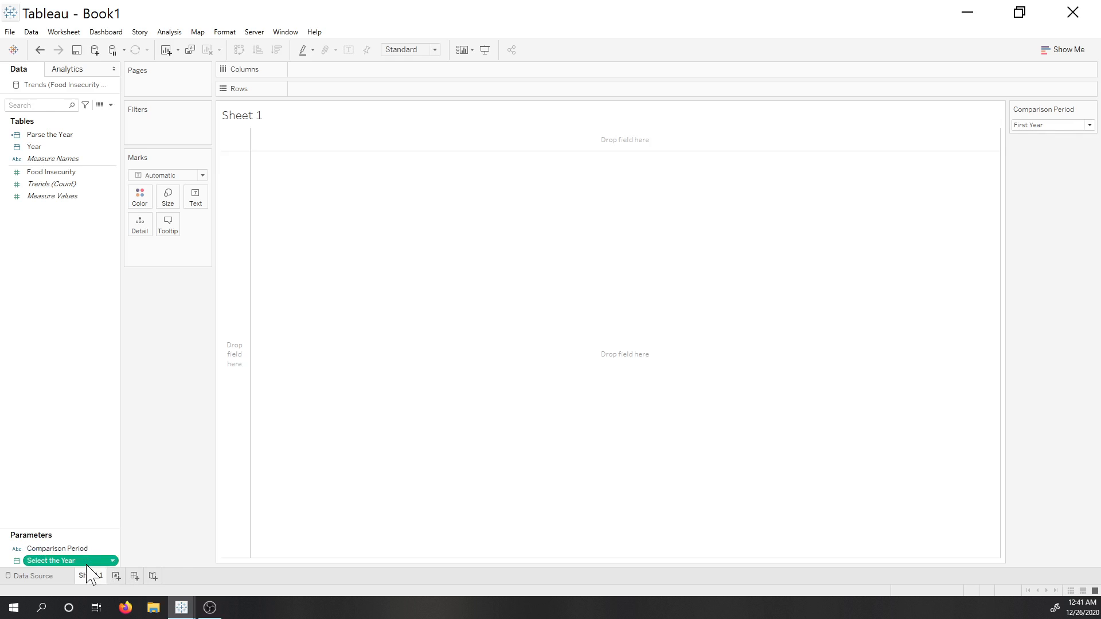
right_click(87, 564)
click(152, 391)
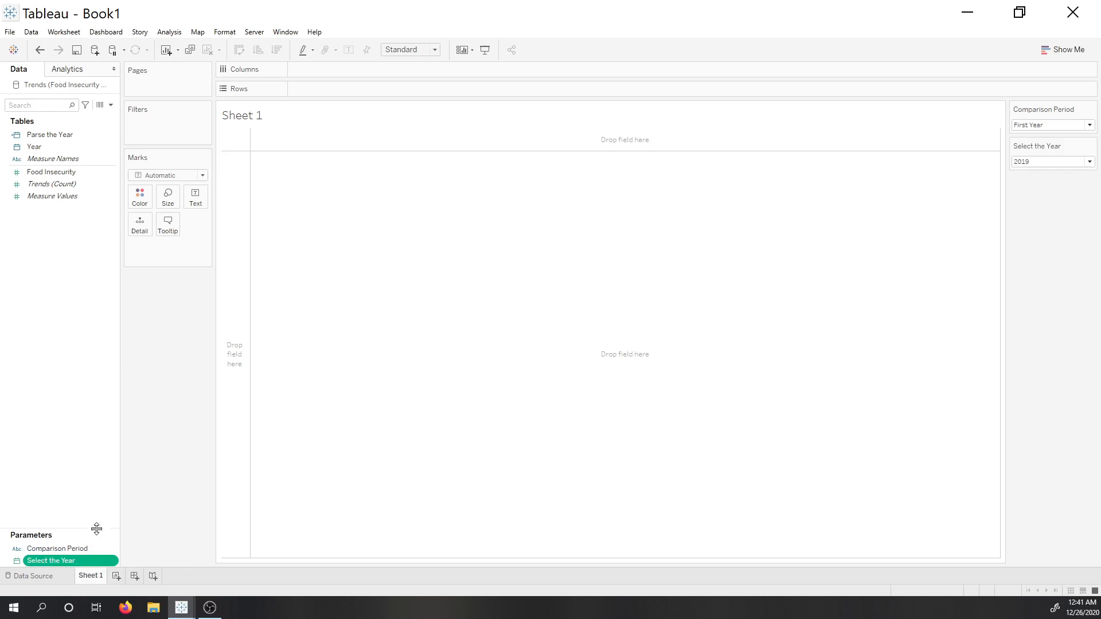
drag(95, 529, 95, 426)
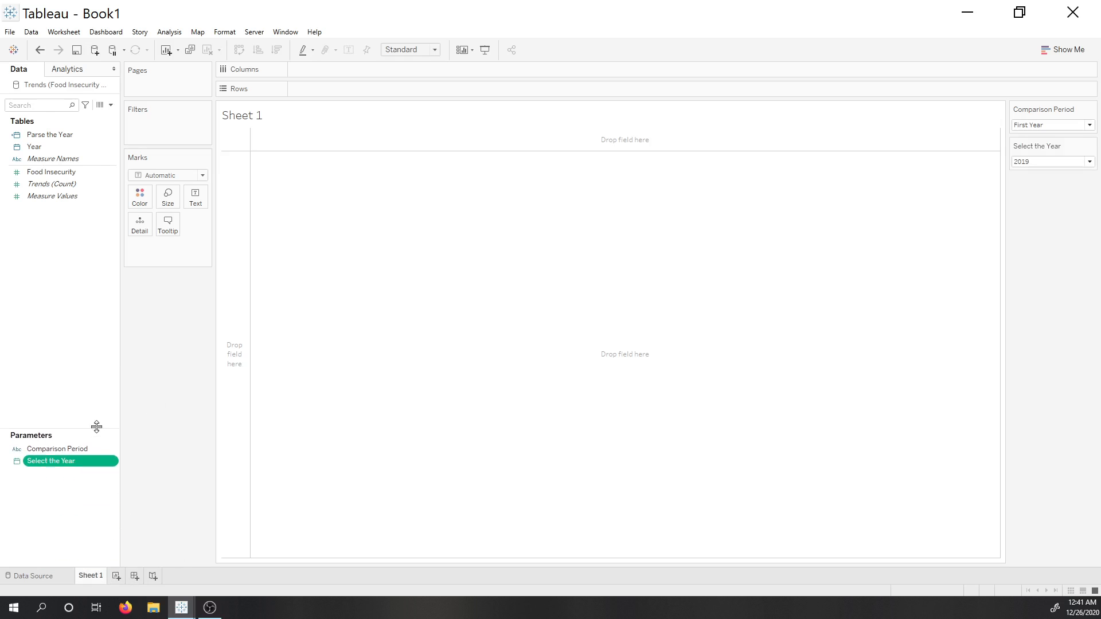
click(55, 237)
Place continuous Parse the Year on Columns and the sum of Food Insecurity on Rows to build the line chart.
click(55, 138)
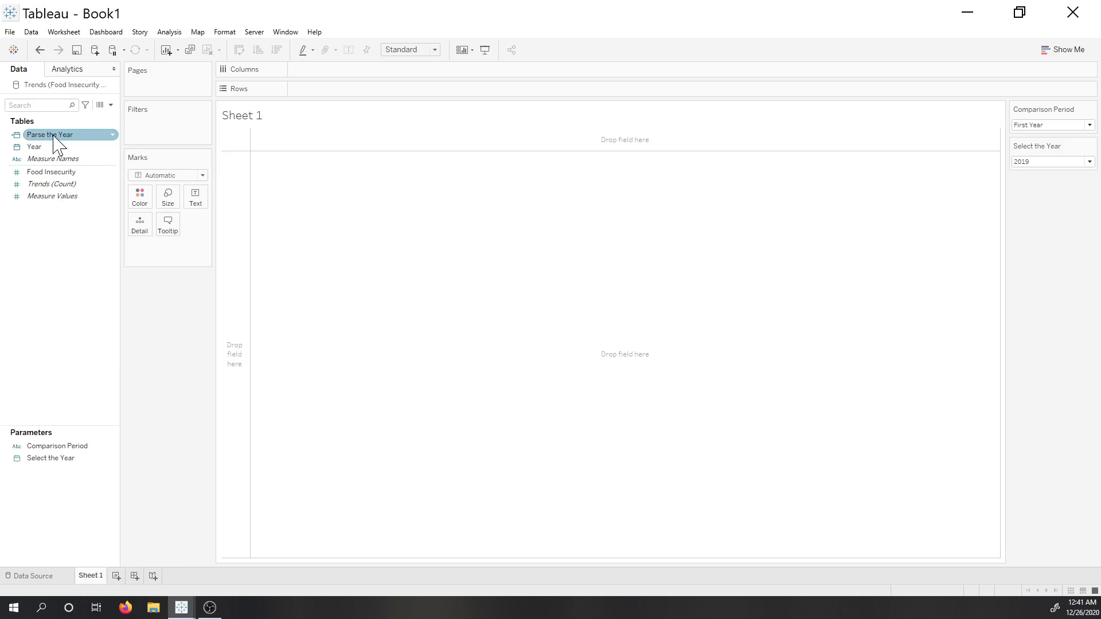
drag(53, 136, 312, 70)
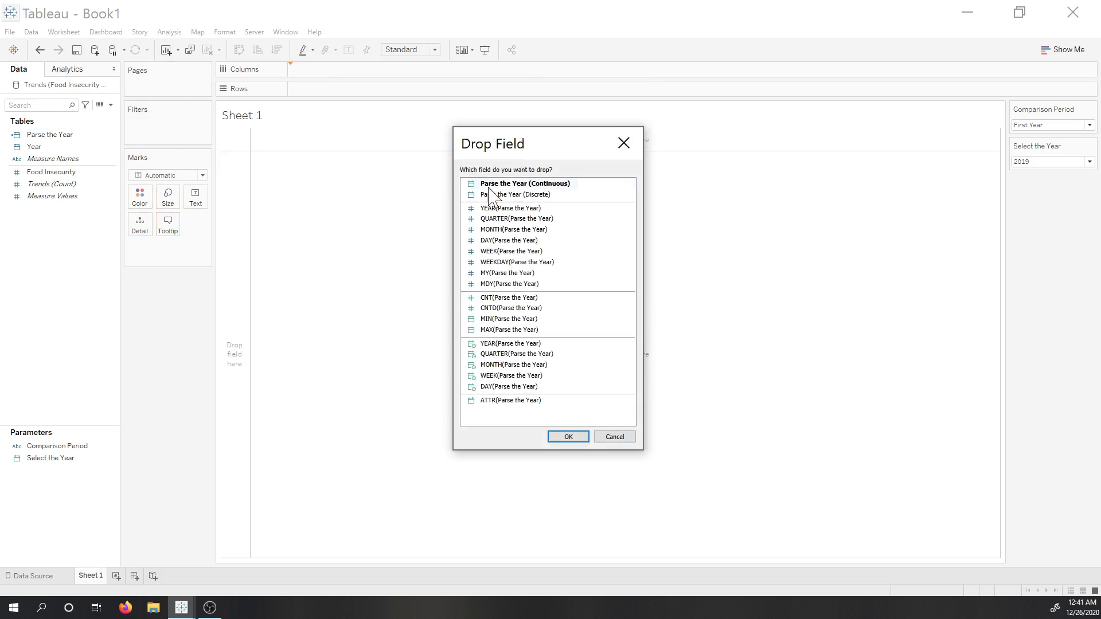
click(570, 438)
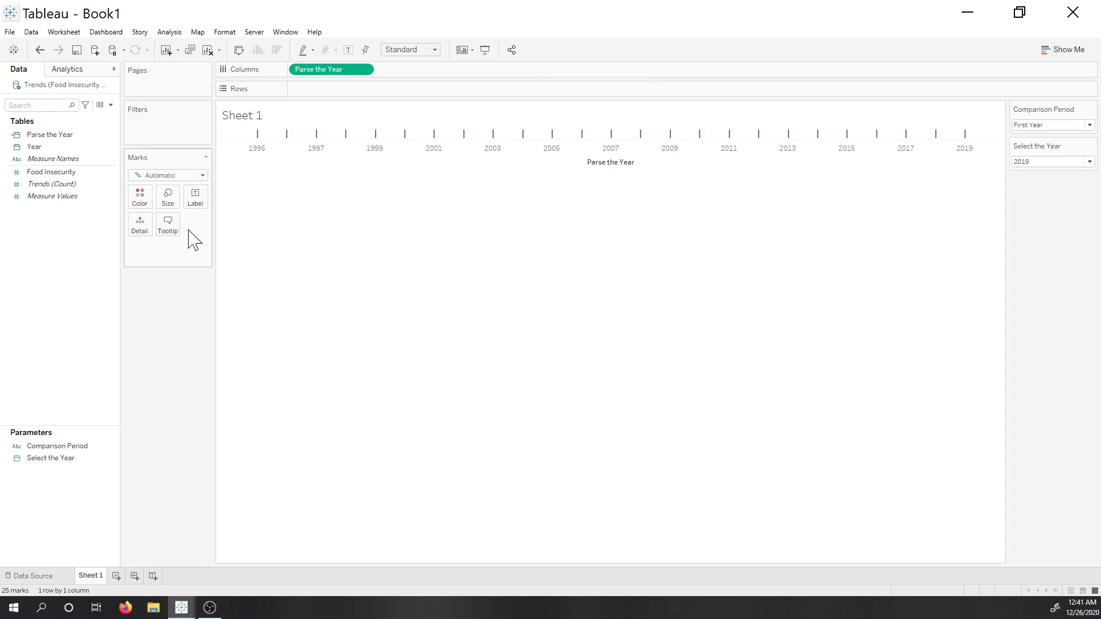
drag(46, 172, 370, 87)
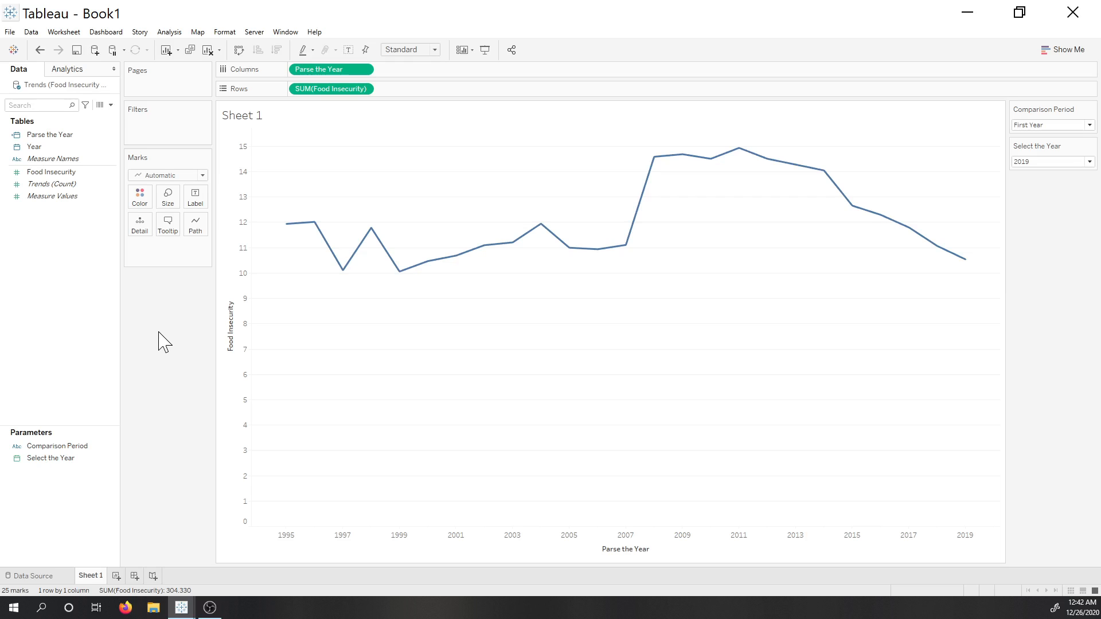
Create a new calculated field named "Identify the Years".
right_click(21, 239)
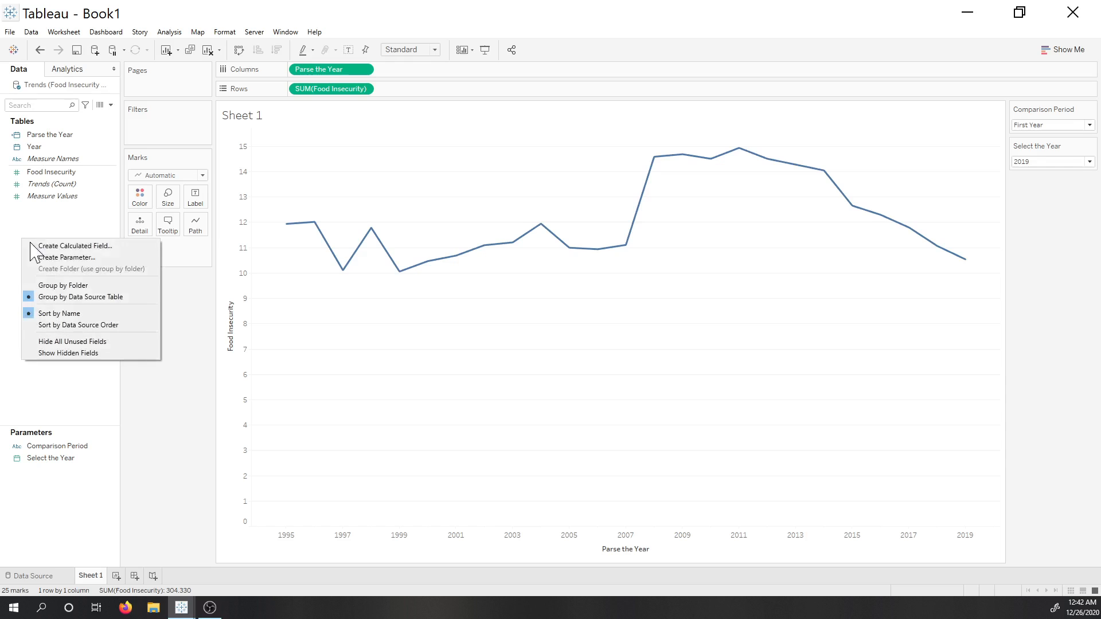
click(67, 246)
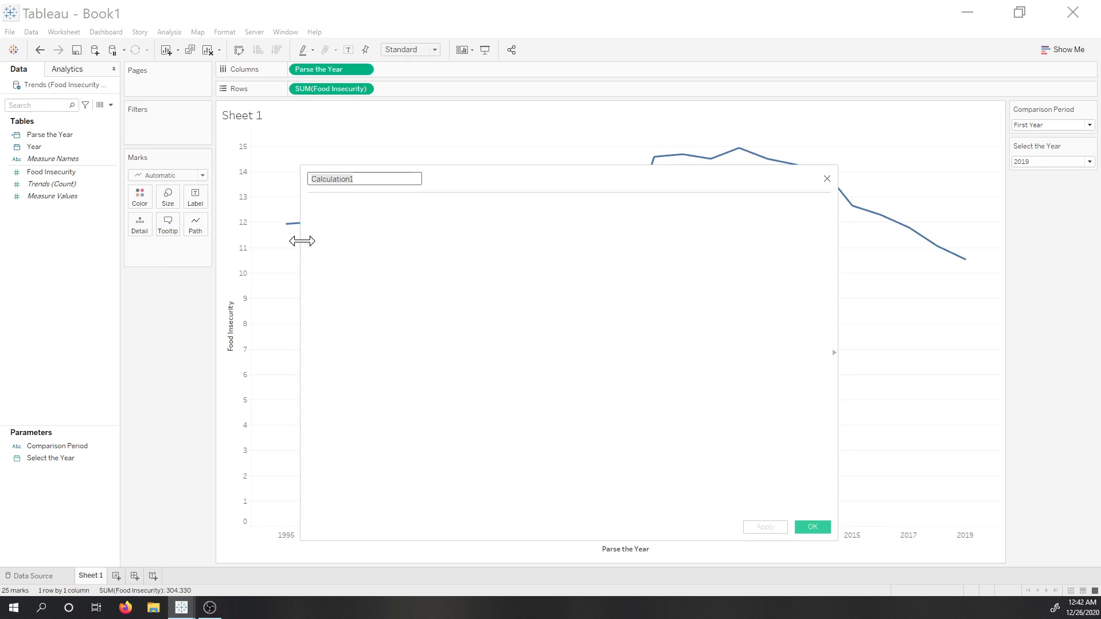
text(Iden)
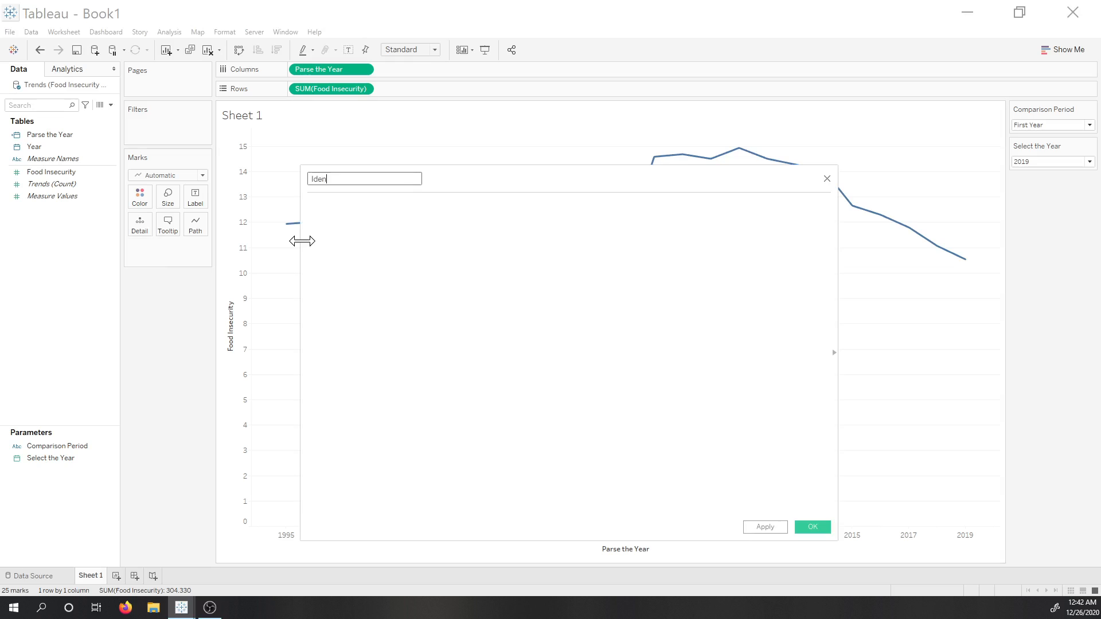
text(tify the Years)
key(Tab)
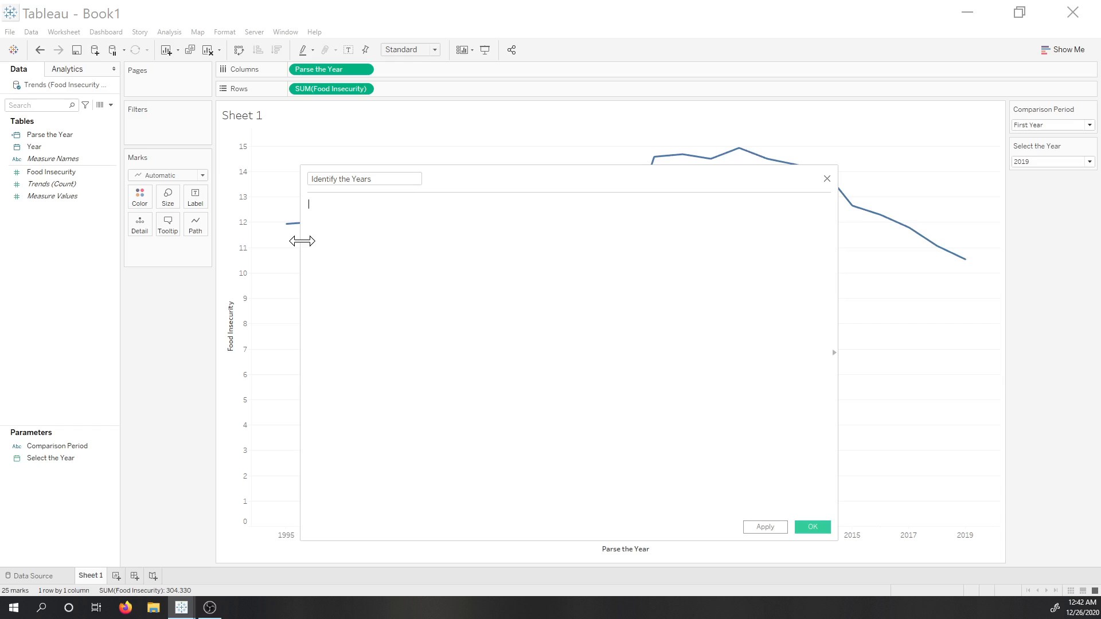
Begin the formula with IF [Comparison Period]="First Year" then, followed by the WINDOW_MIN function.
text(IF [Comparison Period]="First Year" then window)
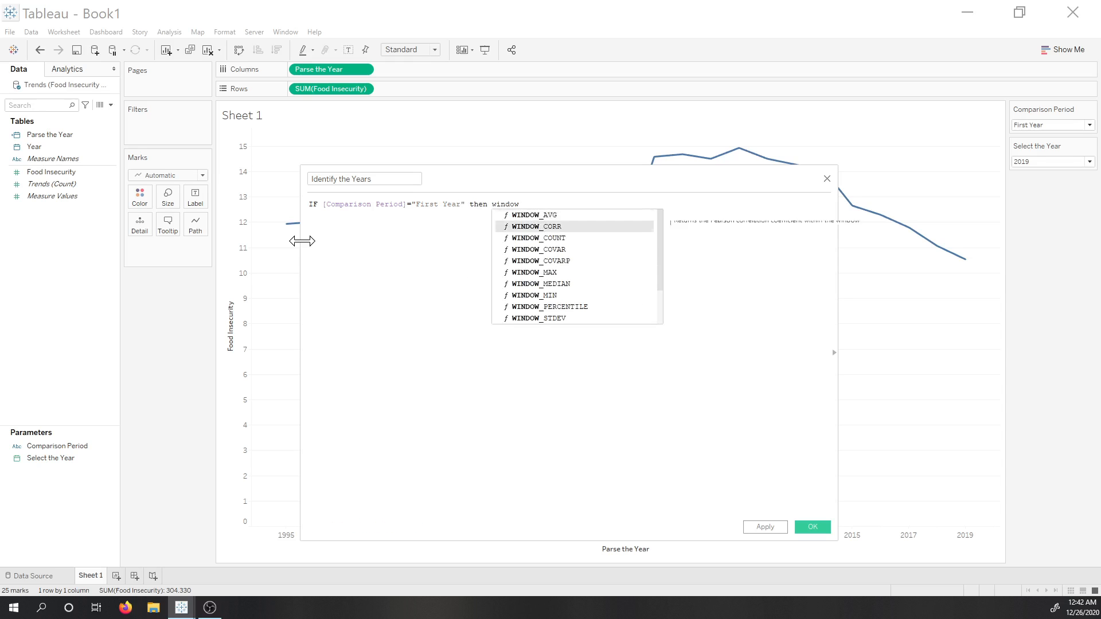
key(Down)
key(Down)
key(Down)
key(Down)
key(Down)
key(Down)
key(Return)
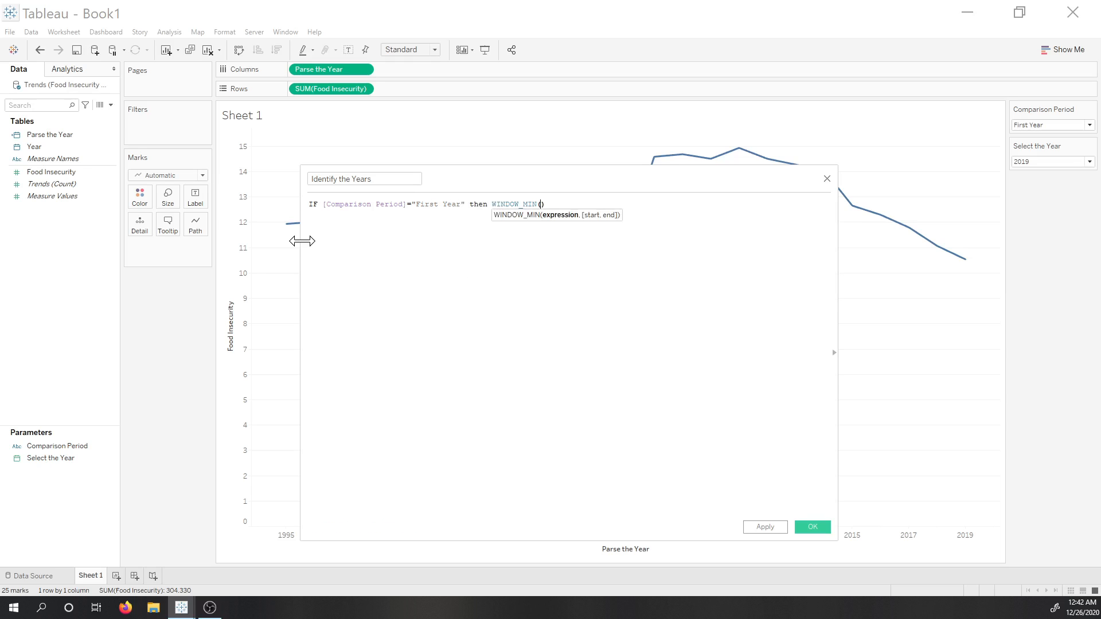
Enter MIN([Parse the Year]) as the expression inside WINDOW_MIN.
text(min)
key(Return)
text(par)
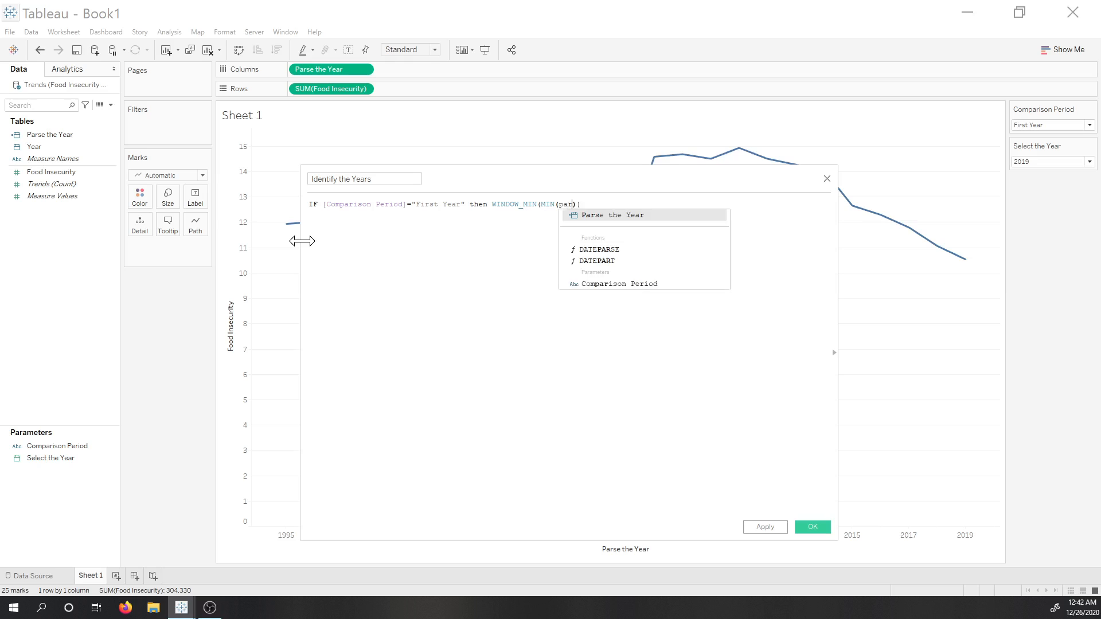
key(Return)
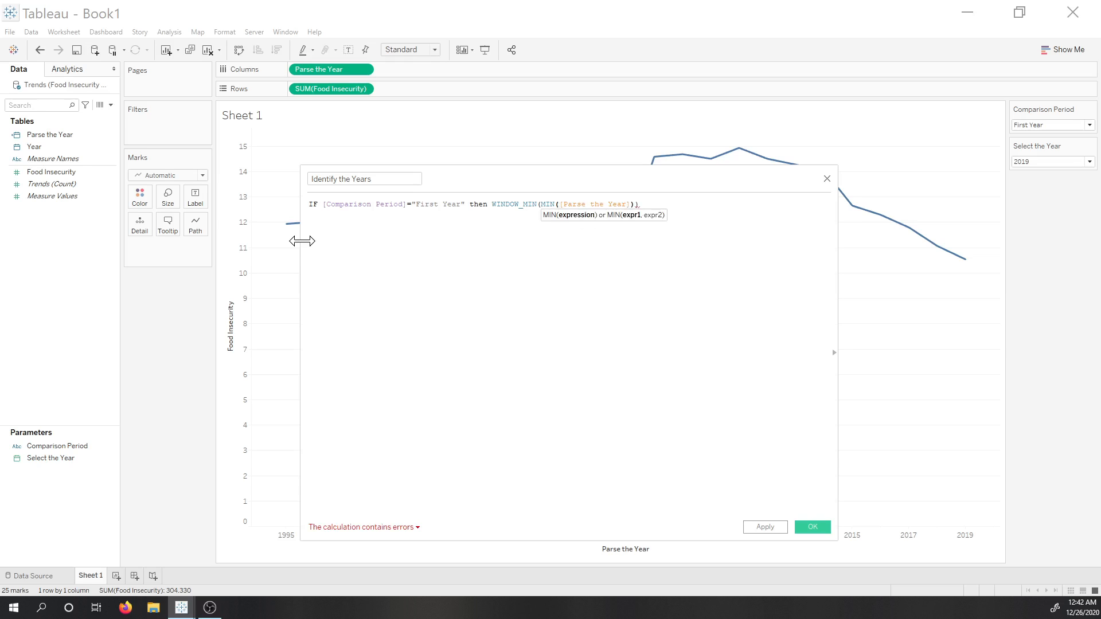
key(Right)
key(Right)
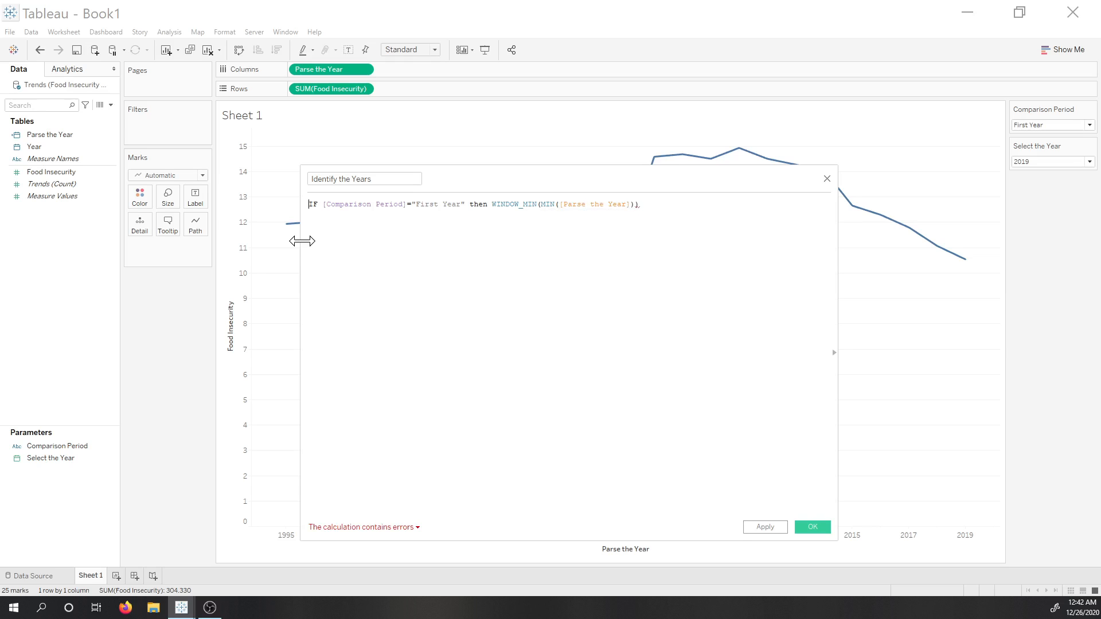
Duplicate the IF condition onto a second line of the formula and turn the copy into an elseIF.
key(ctrl+a)
key(ctrl+c)
key(Right)
key(Return)
key(ctrl+v)
text(else)
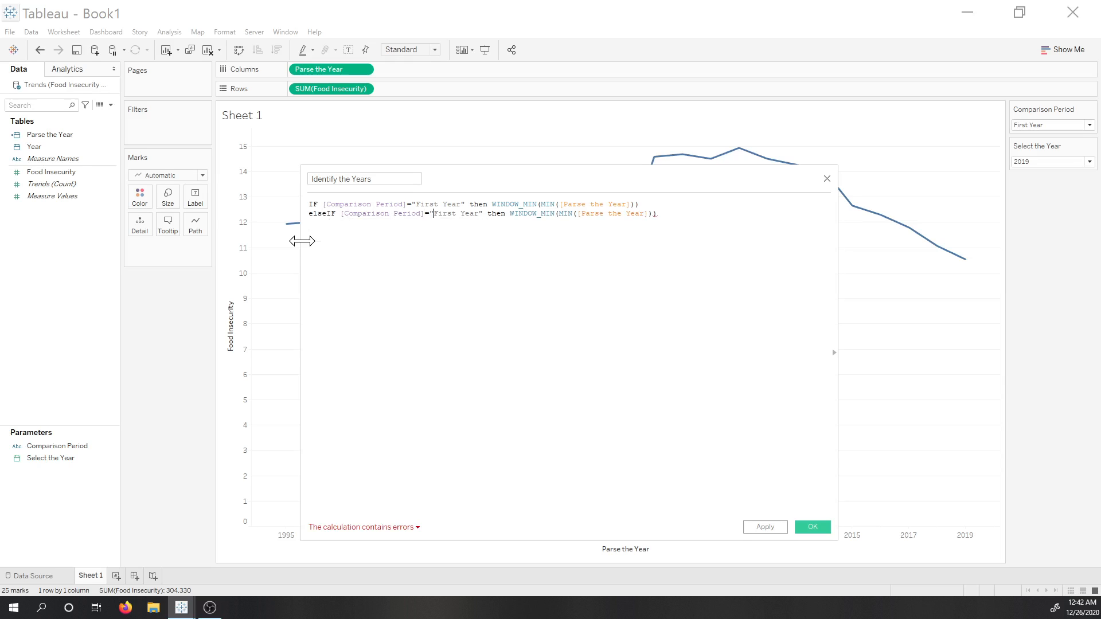
Change the comparison text in the elseIF line to "Most Recent Year".
key(BackSpace)
key(BackSpace)
key(BackSpace)
key(BackSpace)
key(BackSpace)
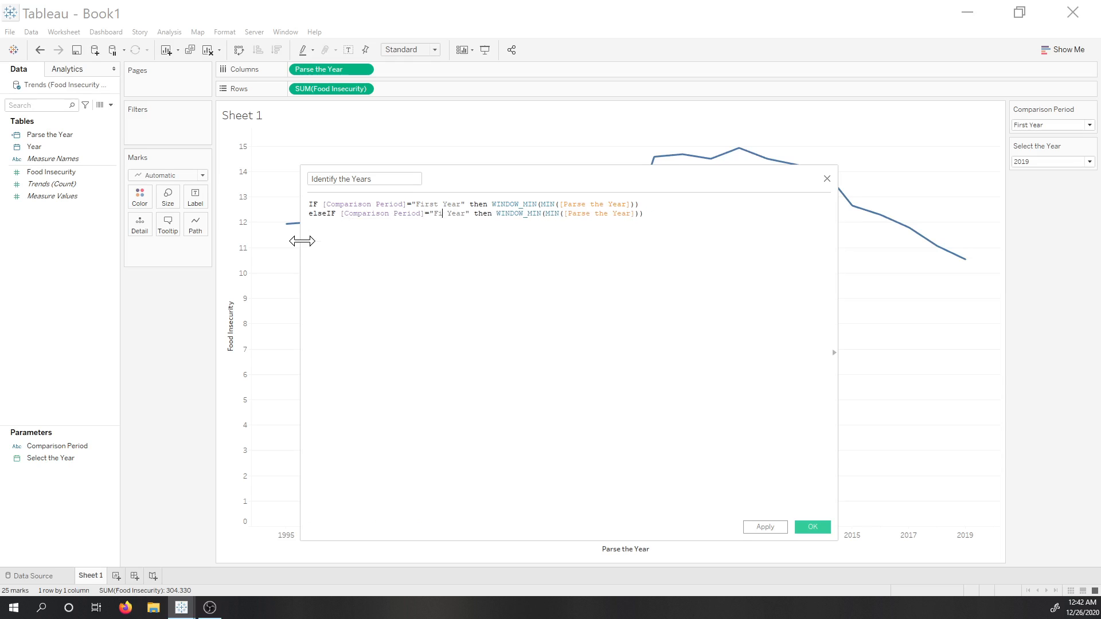
text(Most Recent)
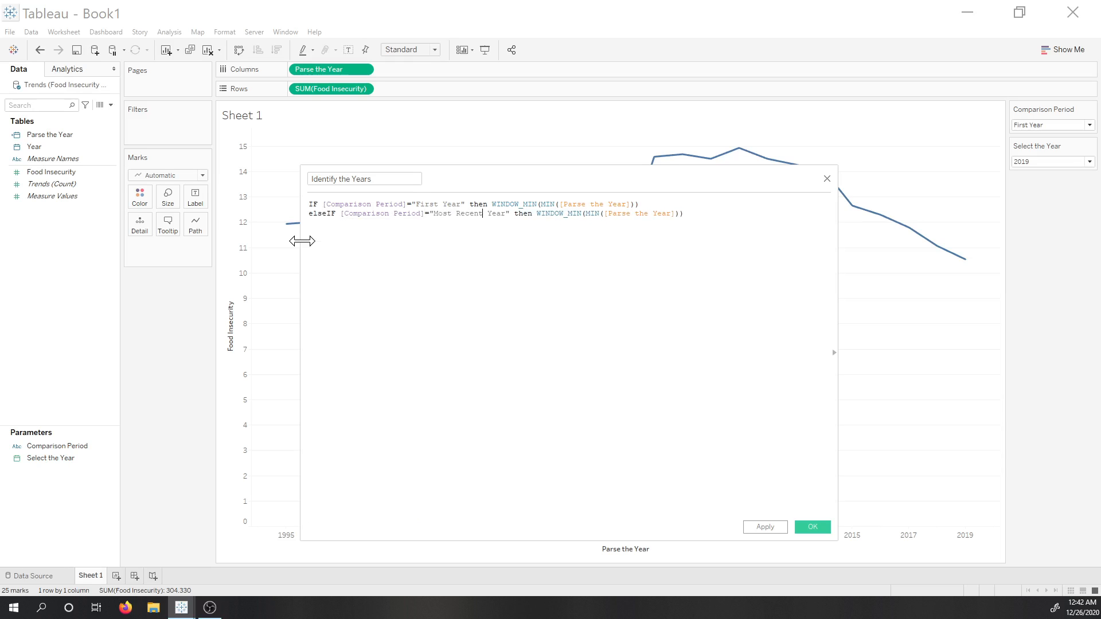
Change the elseIF result to WINDOW_Max(Max([Parse the Year])).
key(Right)
key(BackSpace)
key(BackSpace)
text(ax)
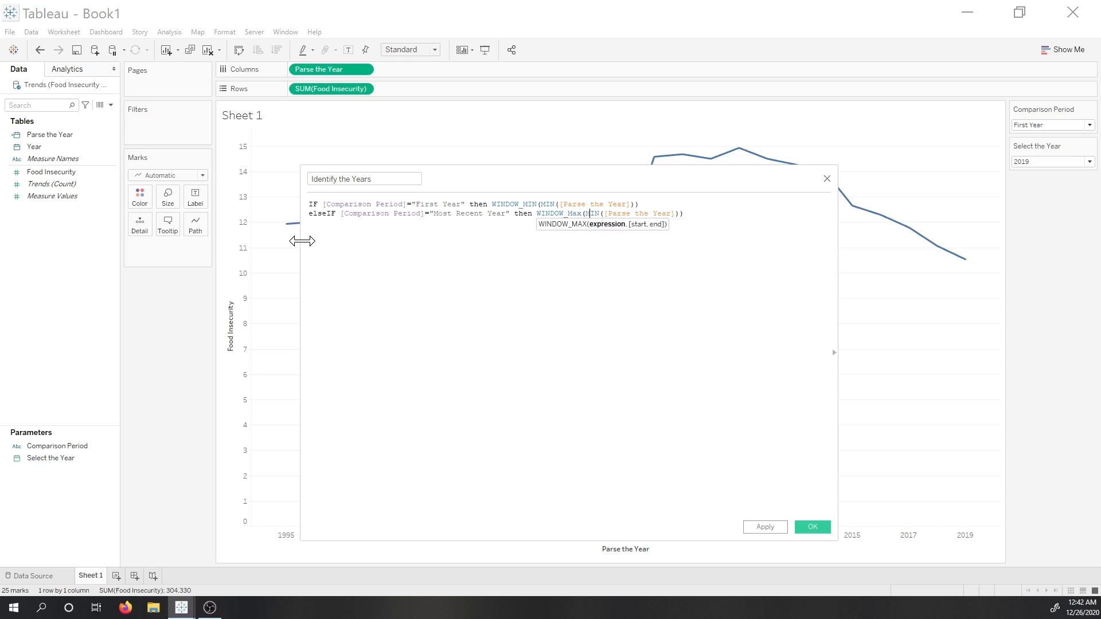
key(BackSpace)
key(BackSpace)
text(ax)
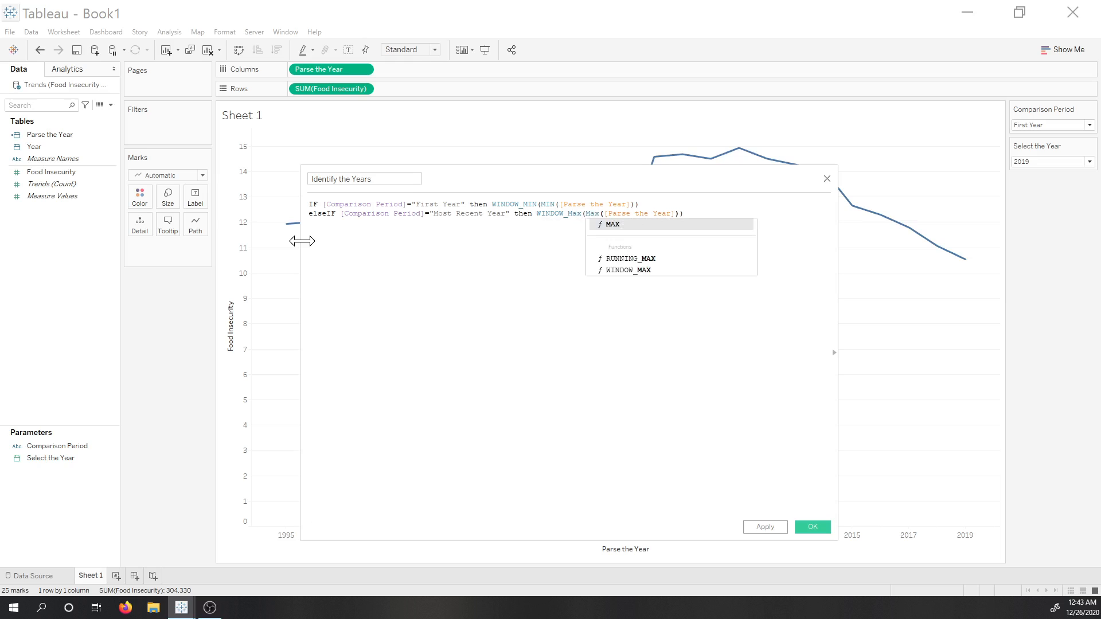
Finish the formula with else [Select the Year]-1 and END on separate lines, and save the calculation.
key(End)
key(Return)
text(else )
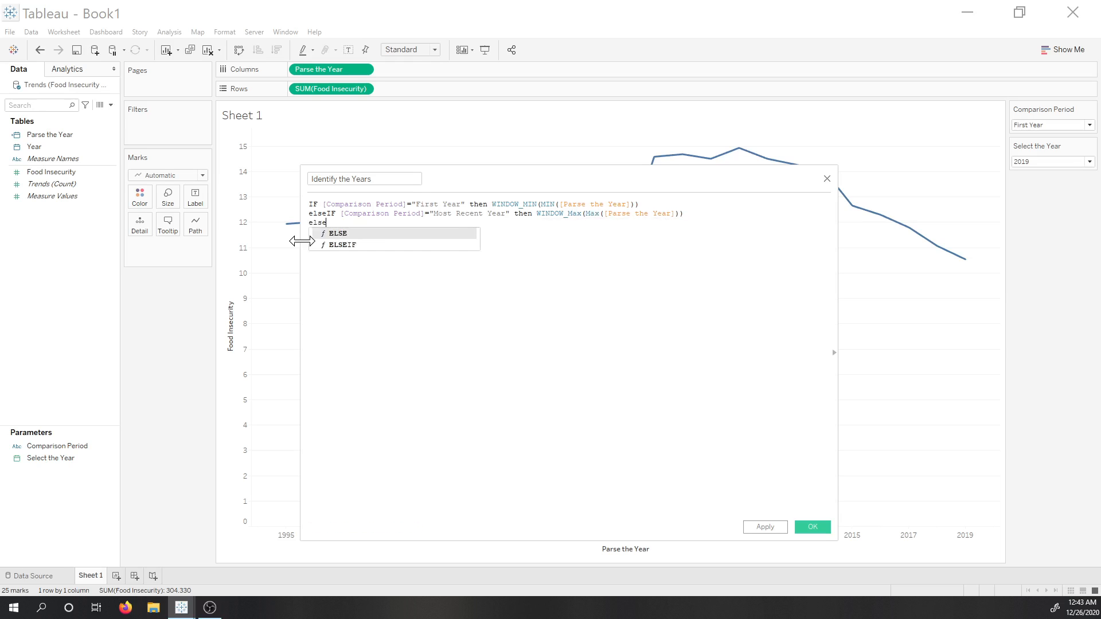
text([Select the Year])
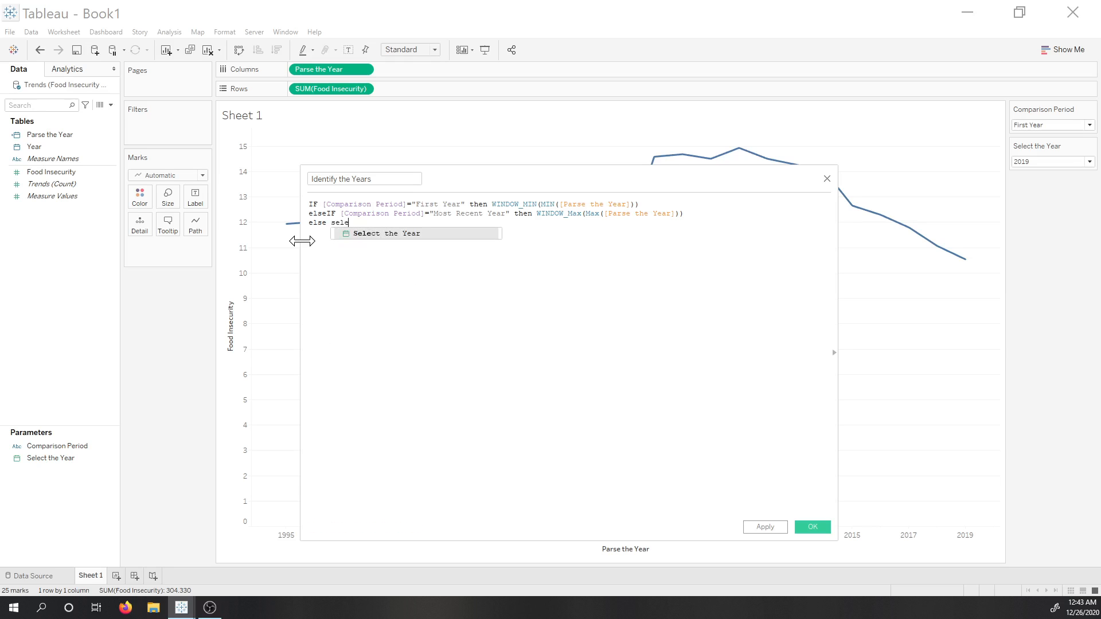
text(-1)
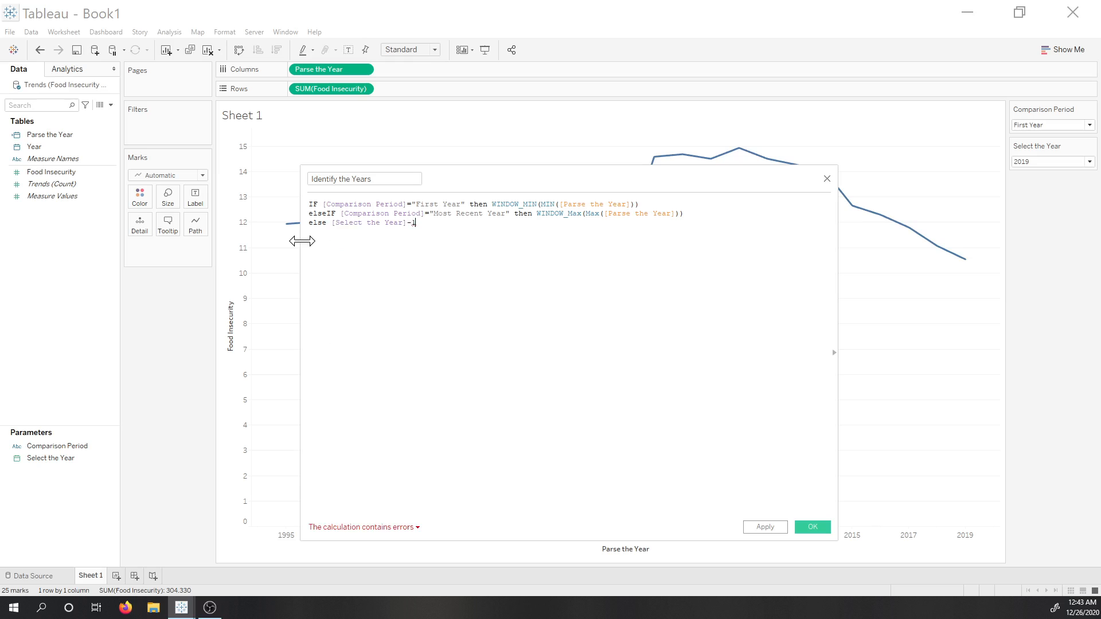
key(Return)
text(END)
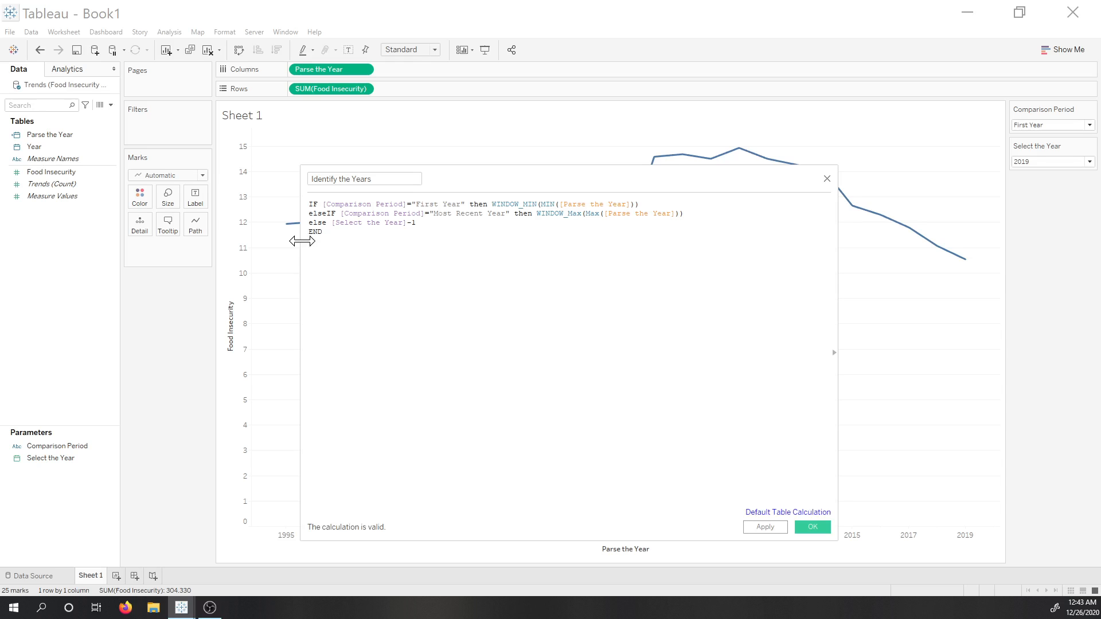
click(813, 528)
Create a calculated field named "Find the Values for Selections".
right_click(34, 221)
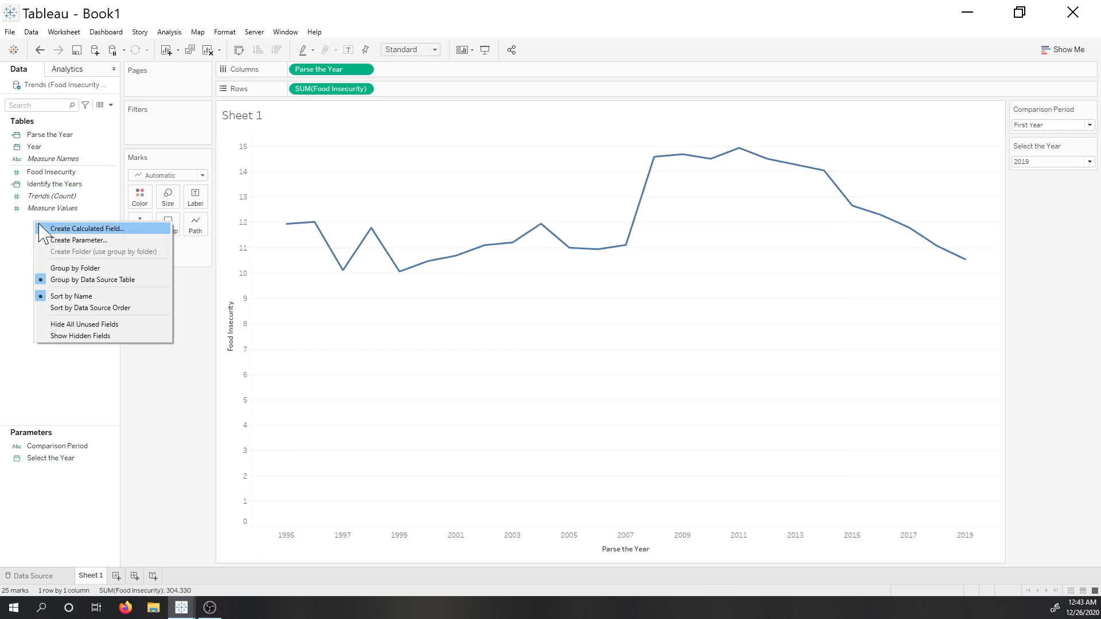
click(79, 229)
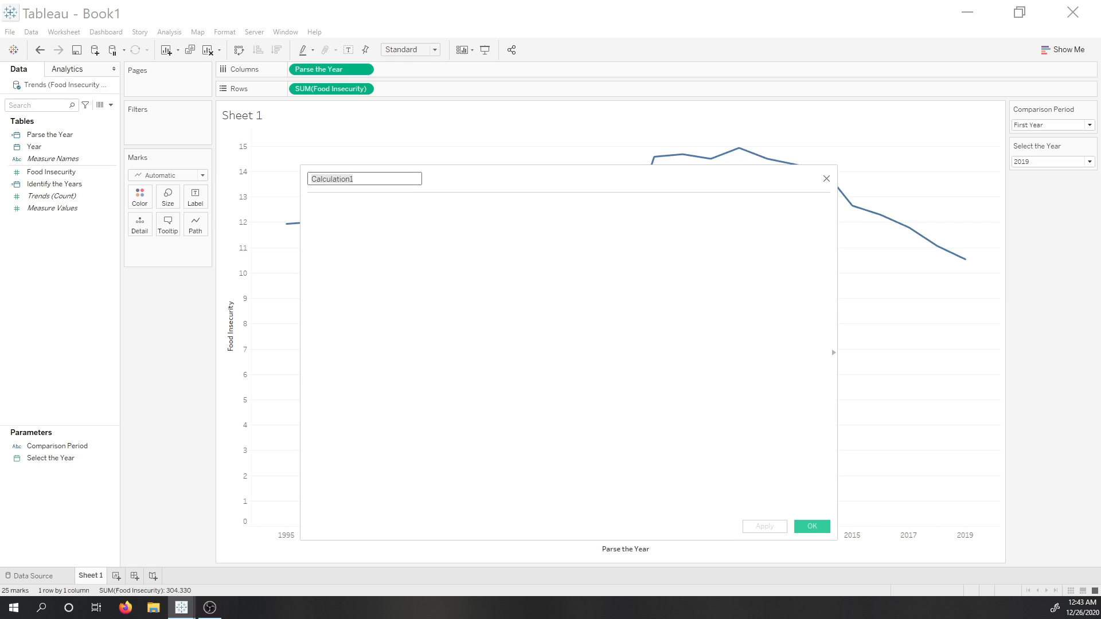
text(Find the Values )
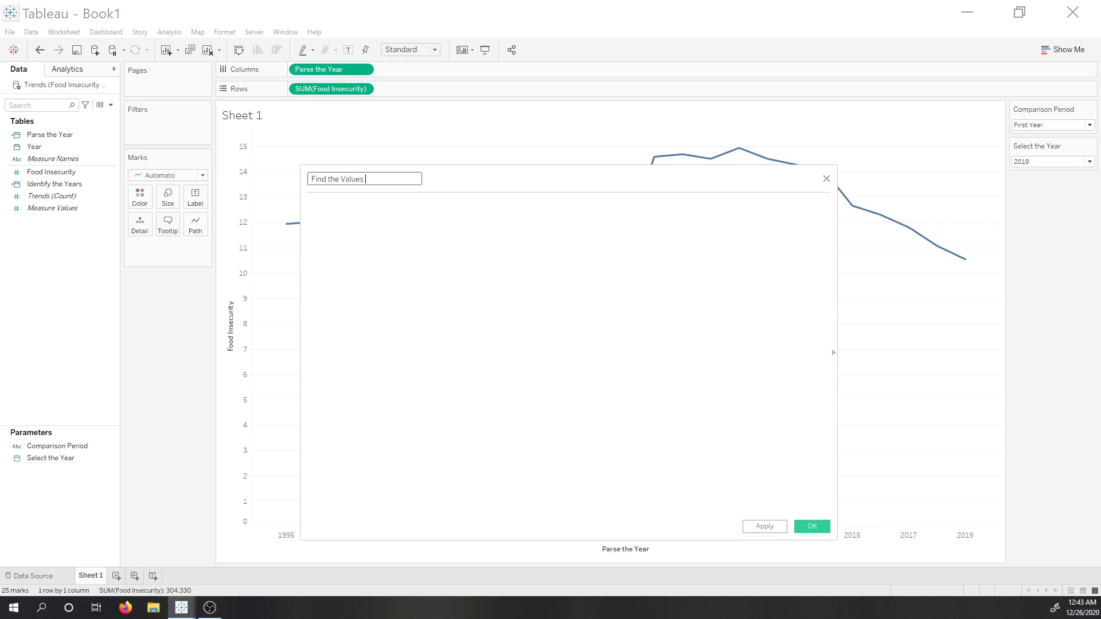
text(for Selections)
click(309, 204)
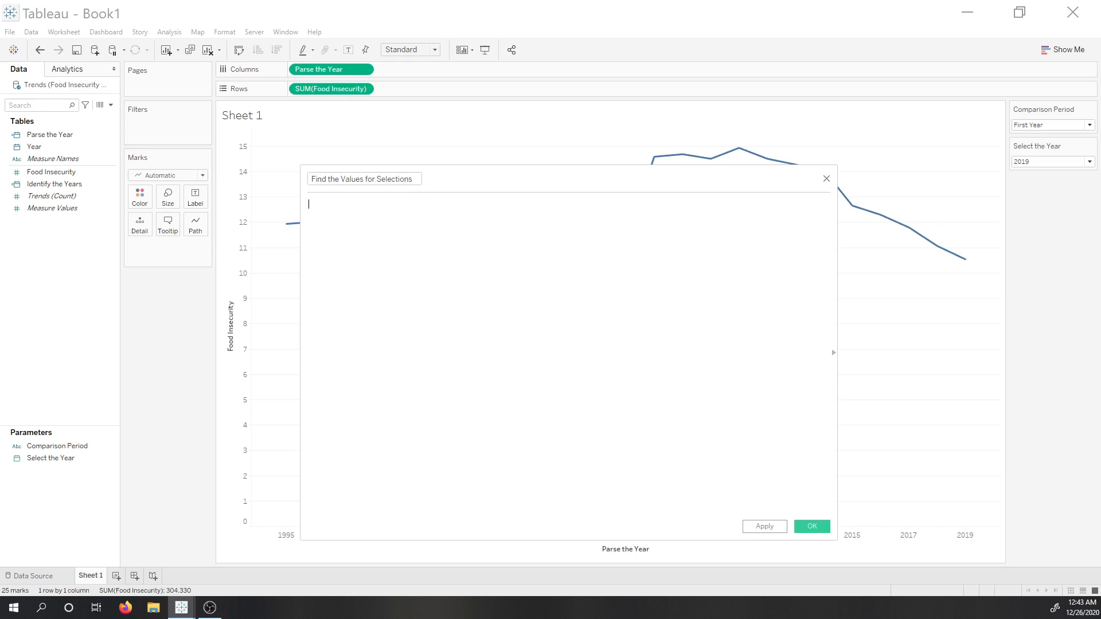
Begin the formula with the condition IF [Parse the Year]= [Select the Year].
text(if)
key(Return)
text(pars)
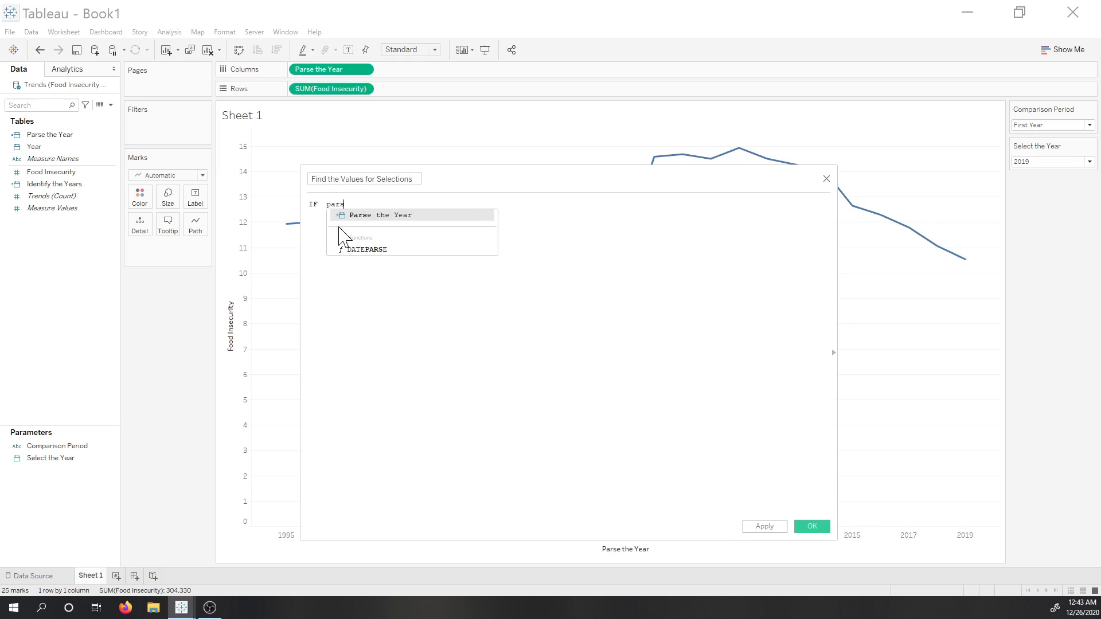
key(Return)
text(= )
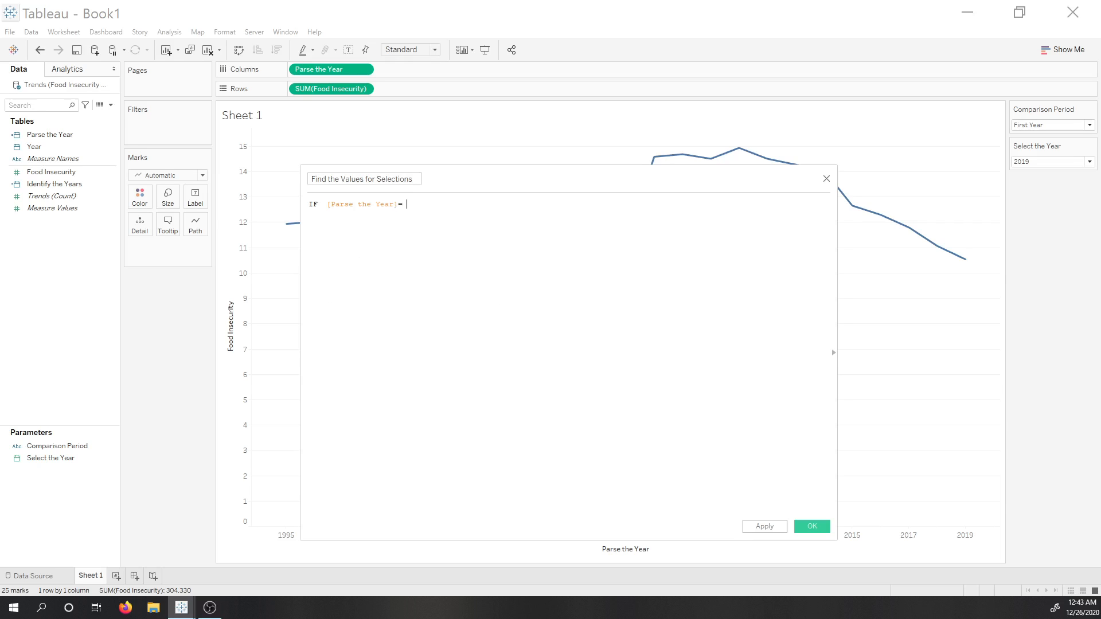
text(sele)
key(Return)
Extend the IF condition with OR [Parse the Year]=[Identify the Years].
text(OR ye)
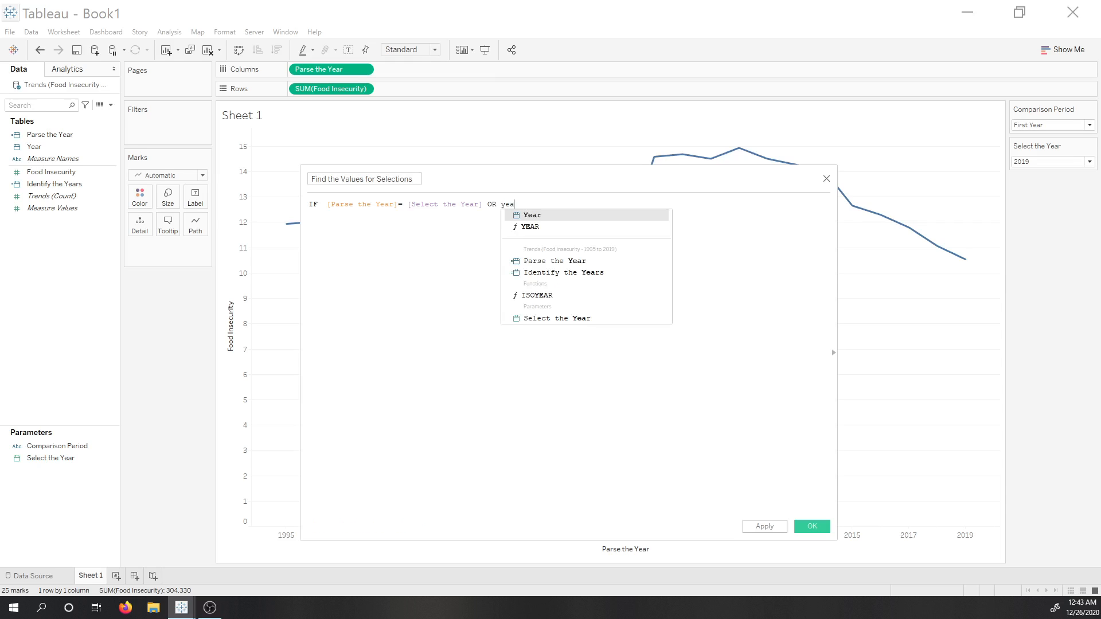
text(a)
key(BackSpace)
key(BackSpace)
key(Down)
key(Down)
key(Down)
key(Up)
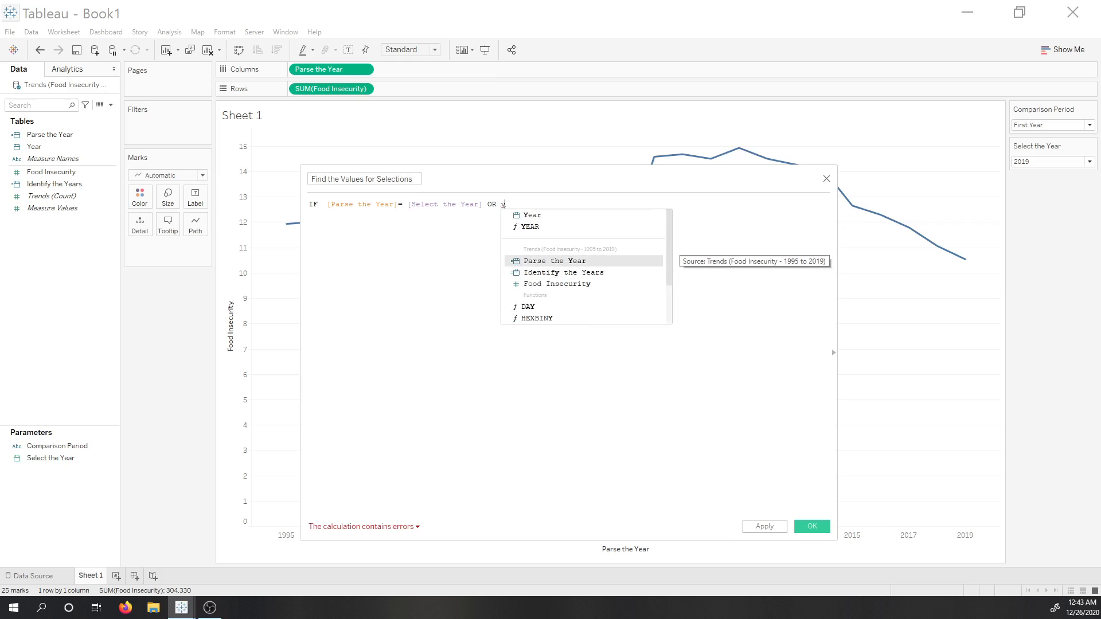
key(Return)
text(=)
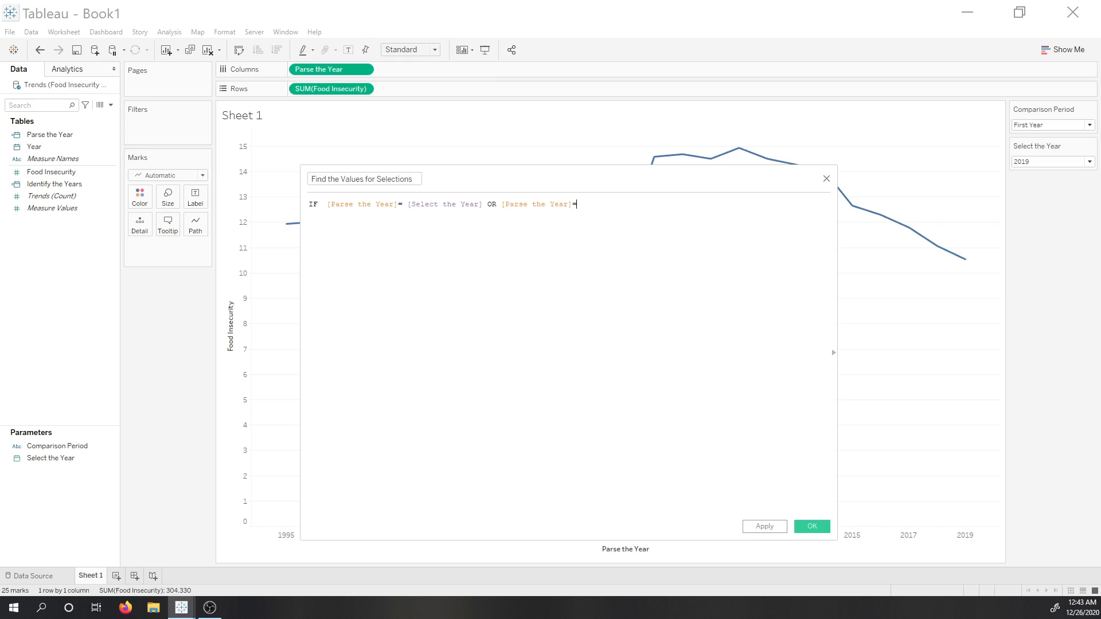
text(ide)
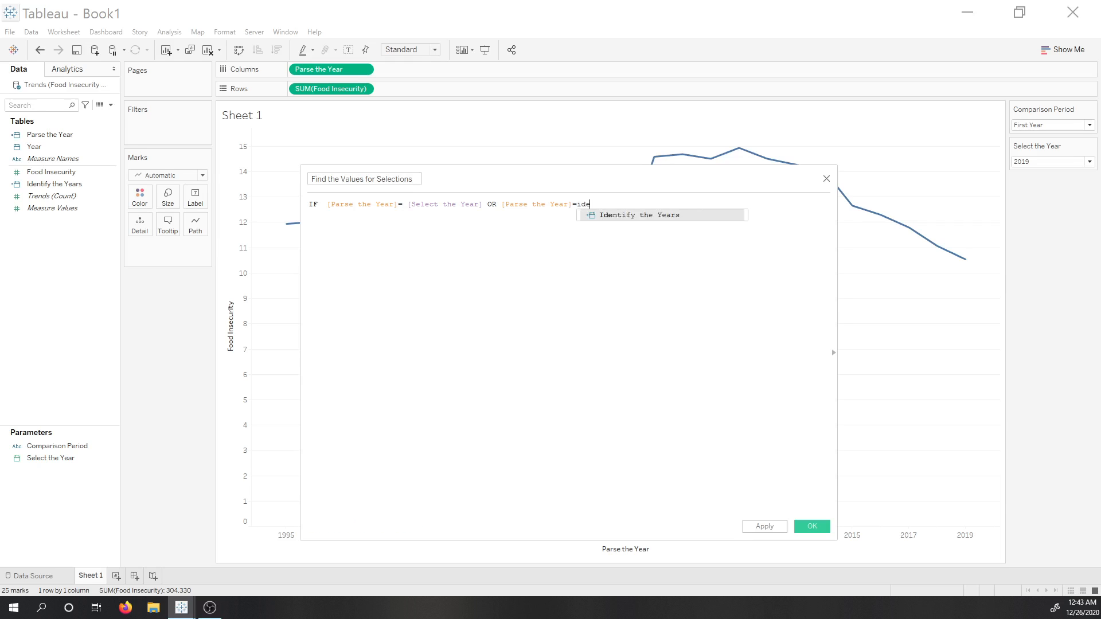
key(Return)
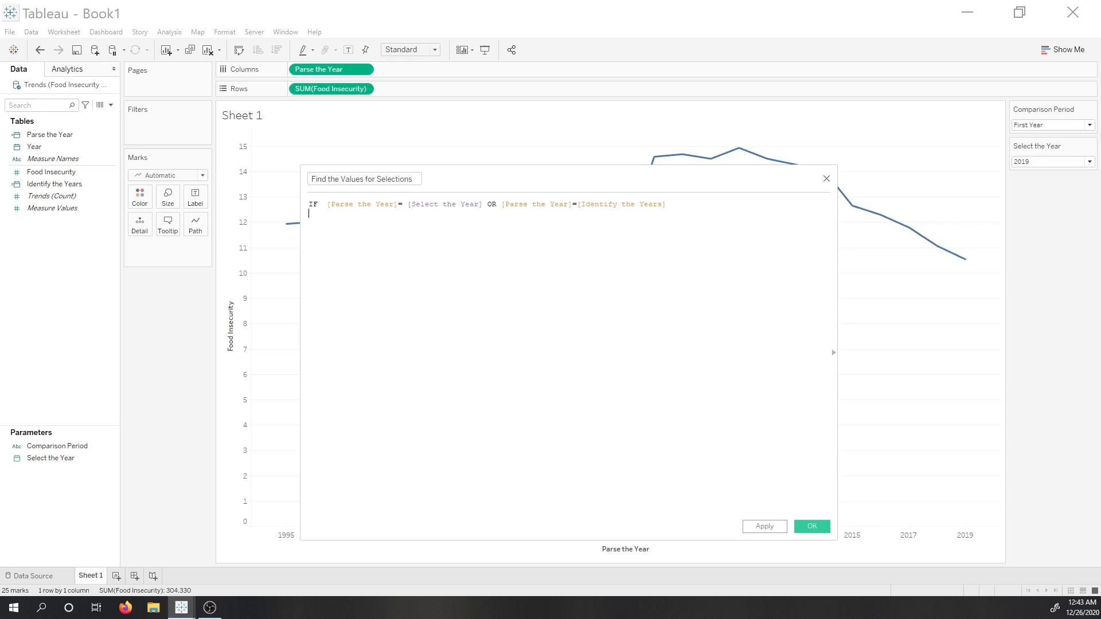
Add then [Food Insecurity] on a second line and close the formula with END.
key(Return)
text(then   food)
key(Return)
text(end)
key(Return)
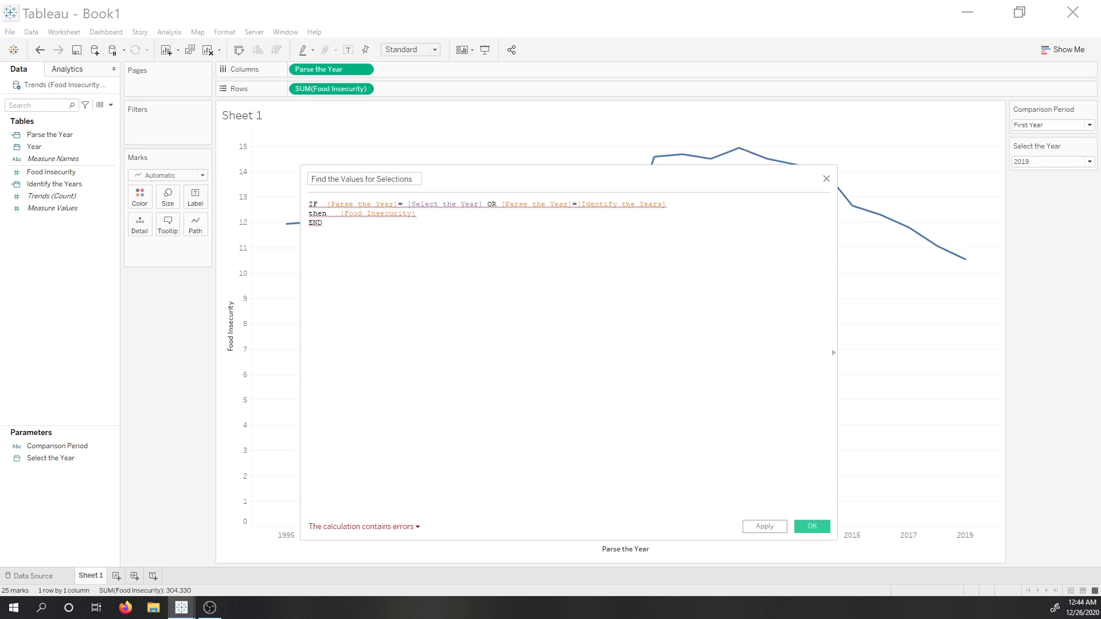
Check the calculation errors and wrap the first [Parse the Year] in attr().
click(417, 526)
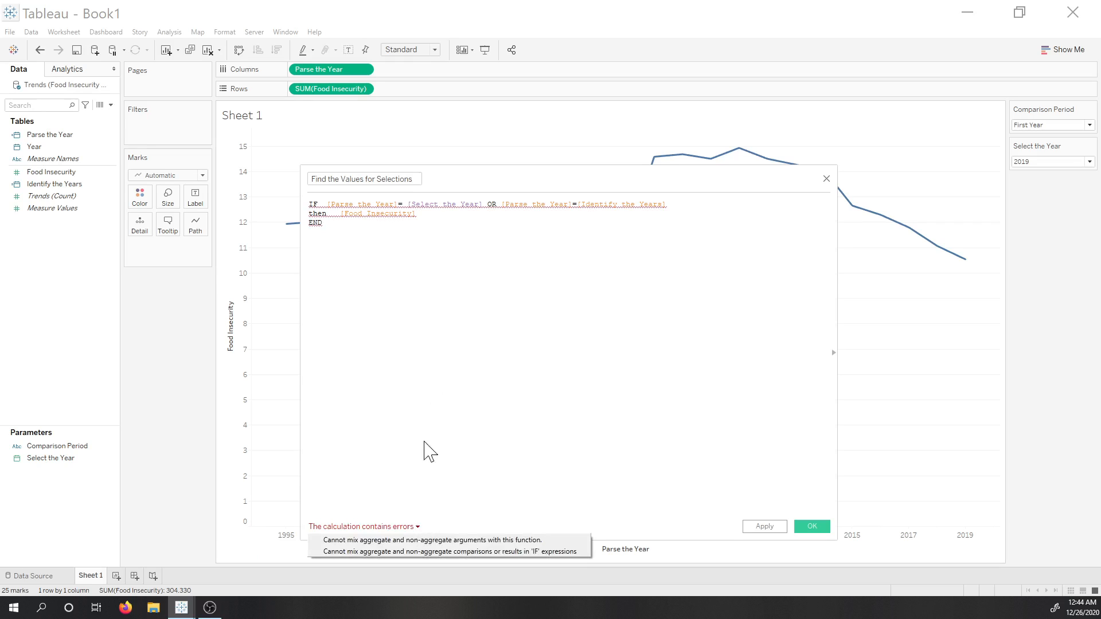
click(358, 214)
click(327, 205)
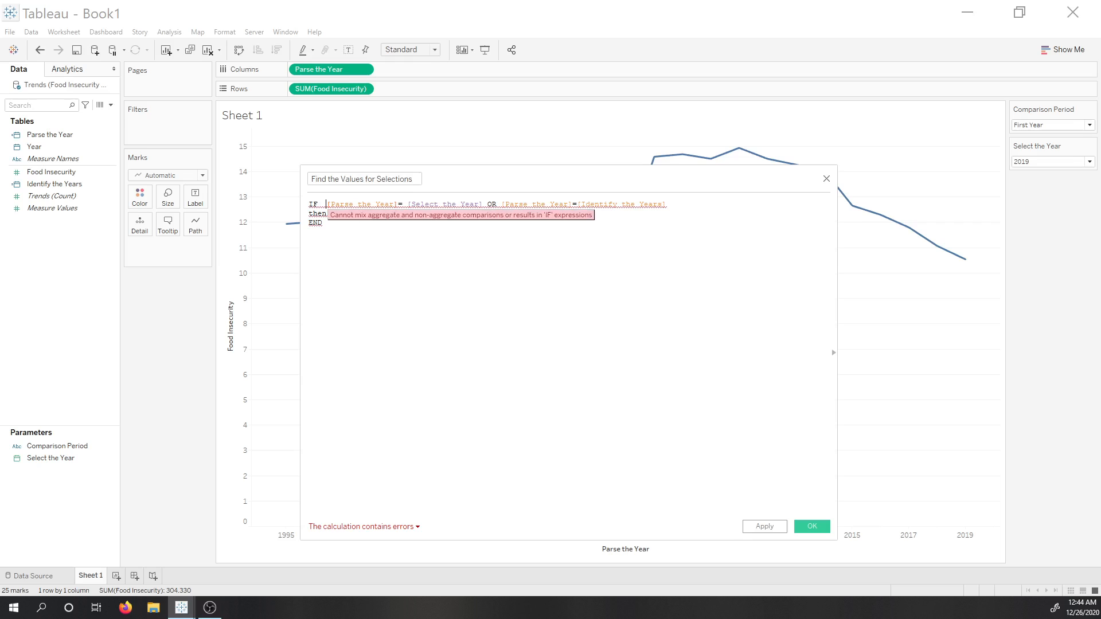
text(attr()
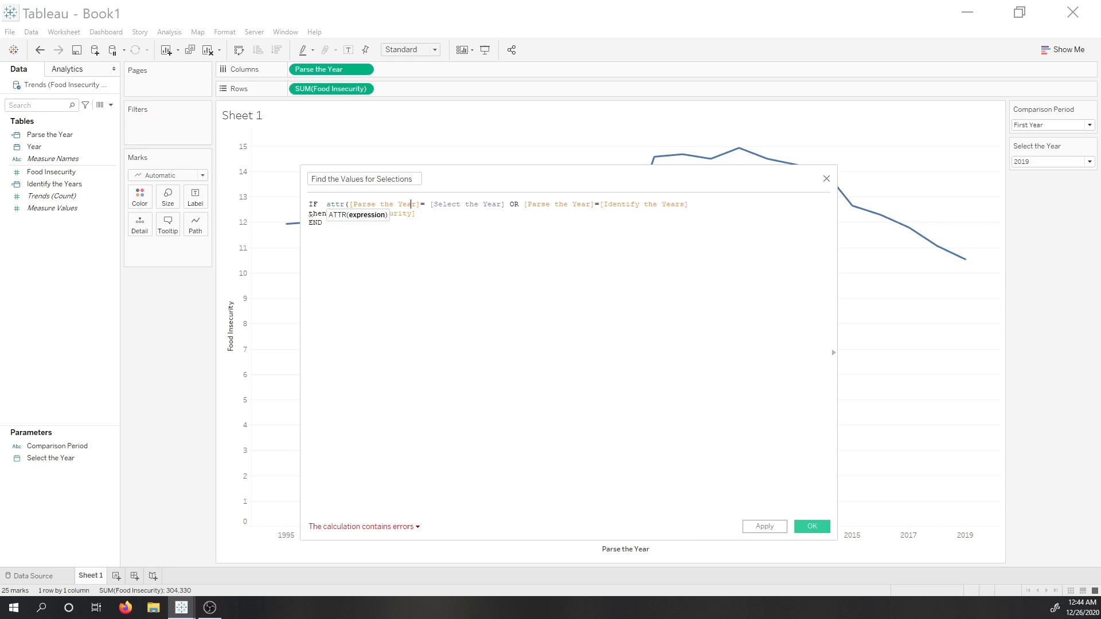
text())
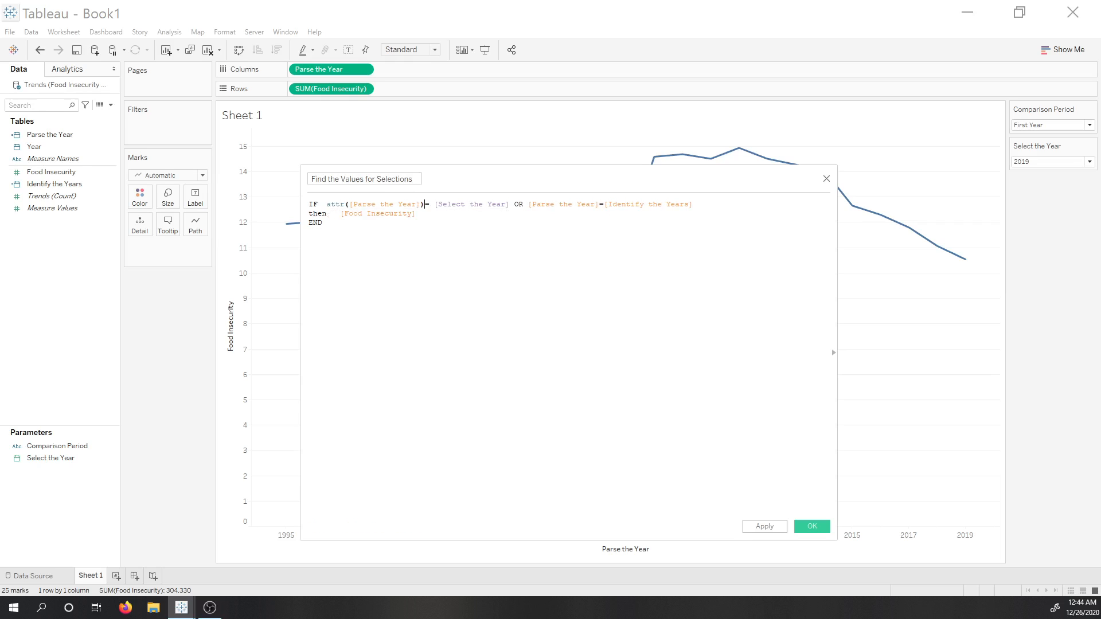
Put attr(year( before the second [Parse the Year] and close the year function after it.
key(Right)
key(Right)
key(Right)
key(Right)
key(Right)
key(Right)
key(Right)
key(Right)
key(Right)
key(Right)
key(Right)
key(Right)
key(Right)
key(Right)
key(Right)
key(Right)
key(Right)
key(Right)
key(Right)
key(Right)
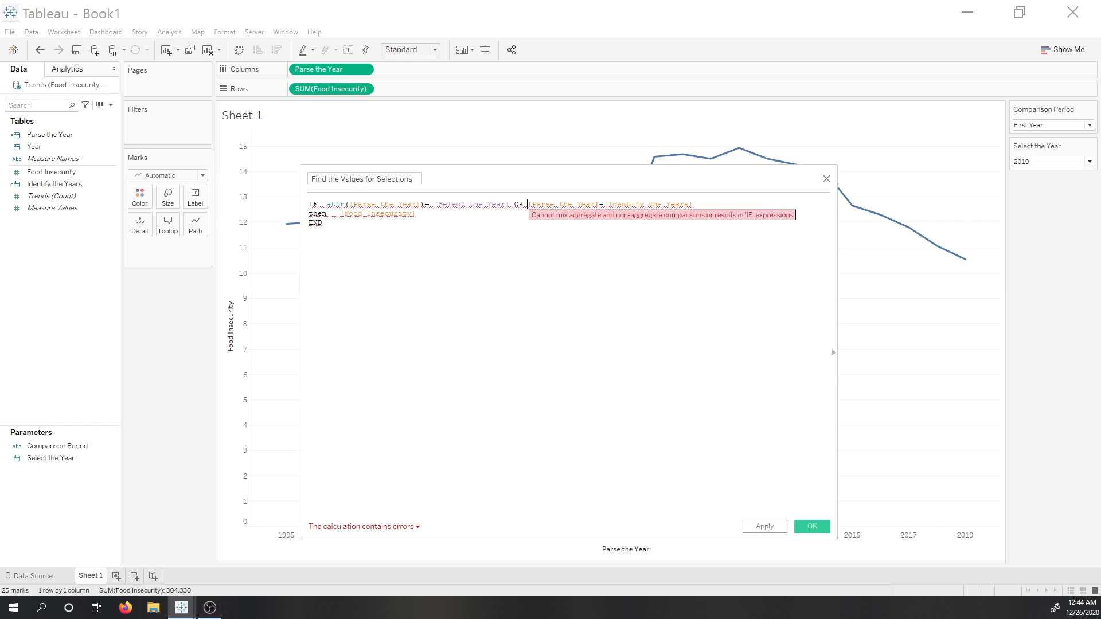
text(a)
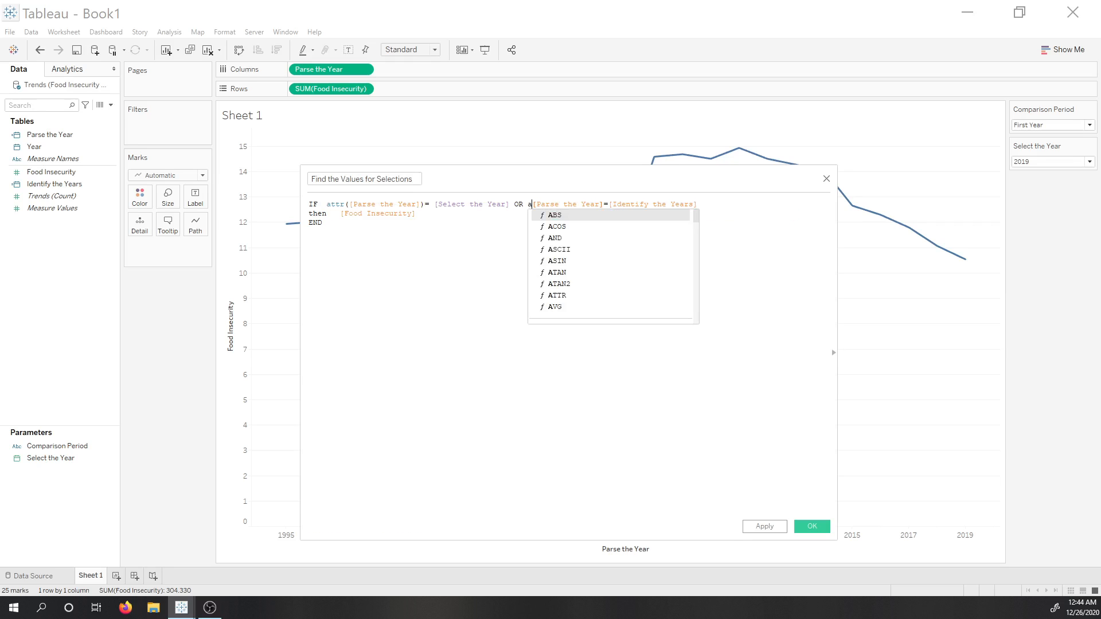
text(ttr)
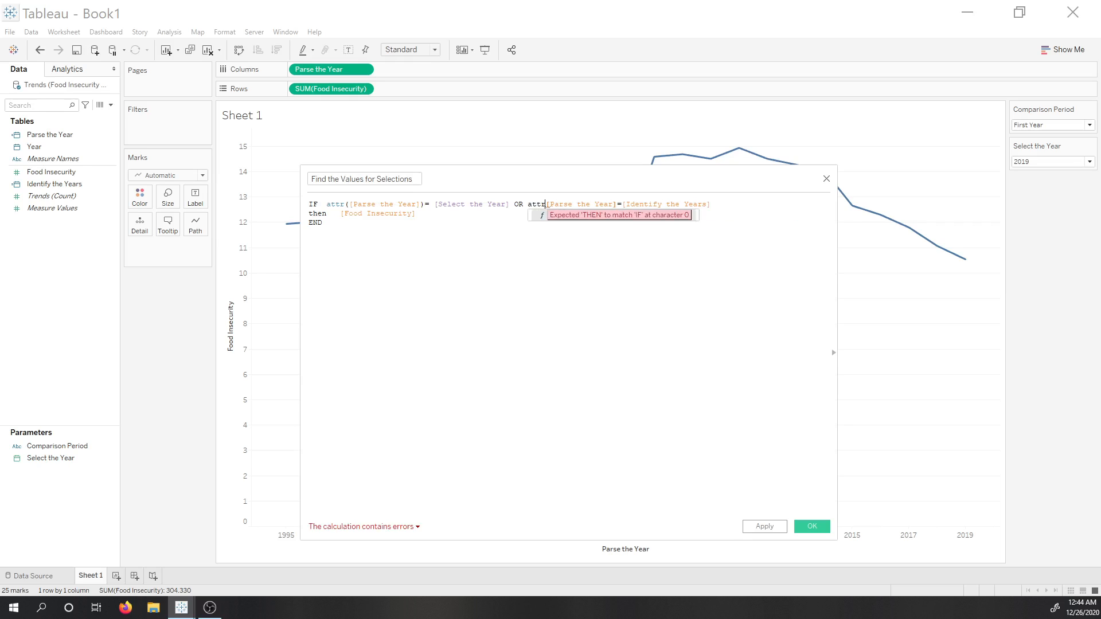
text((year)
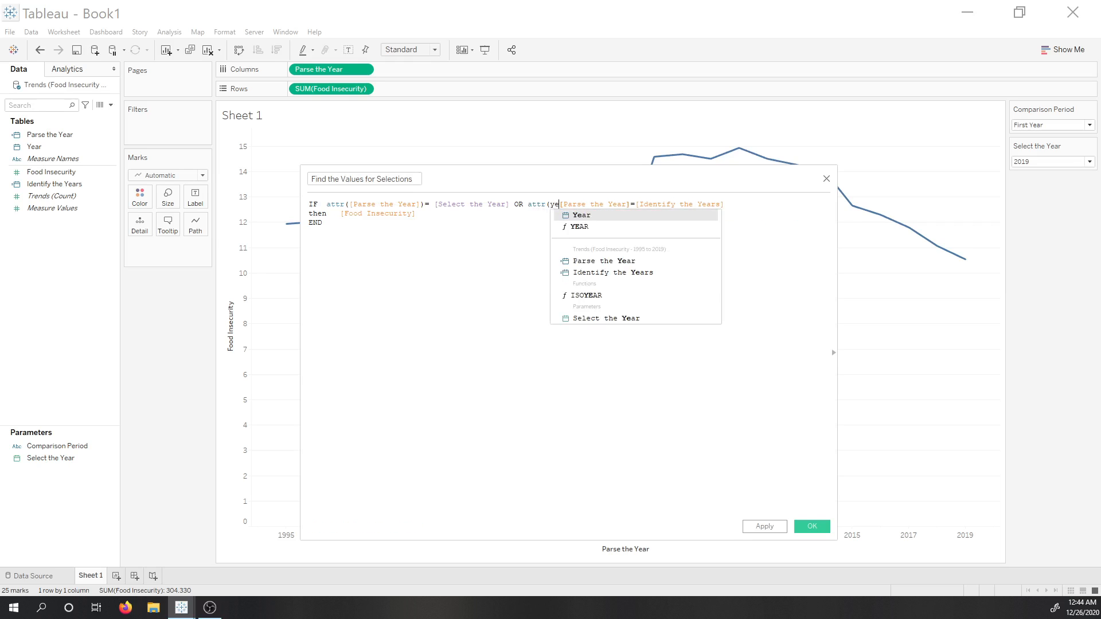
text(()
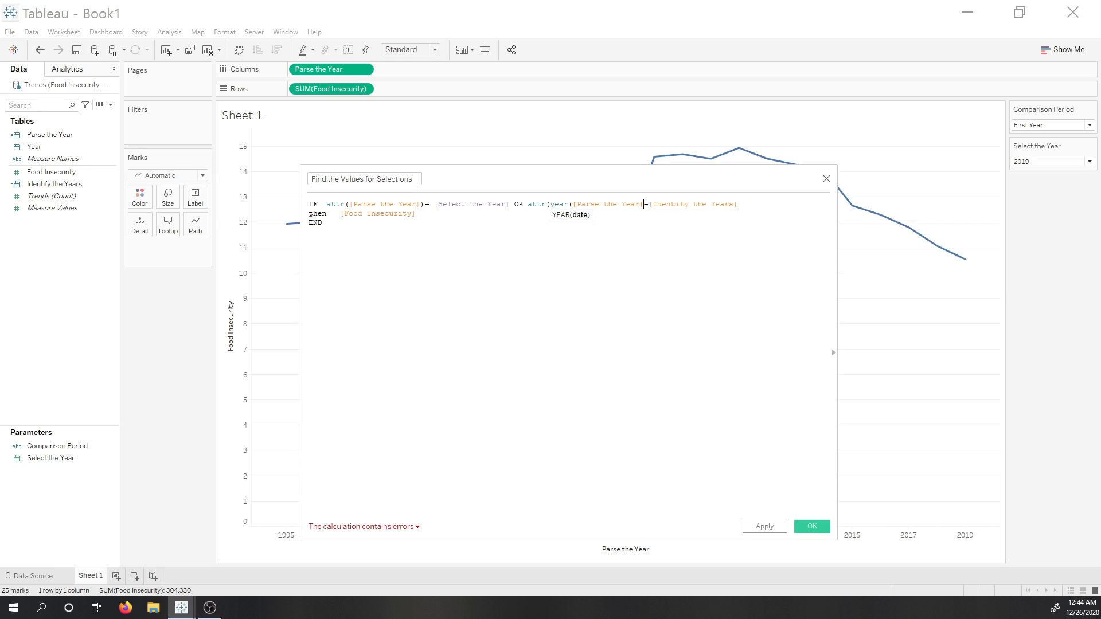
text())
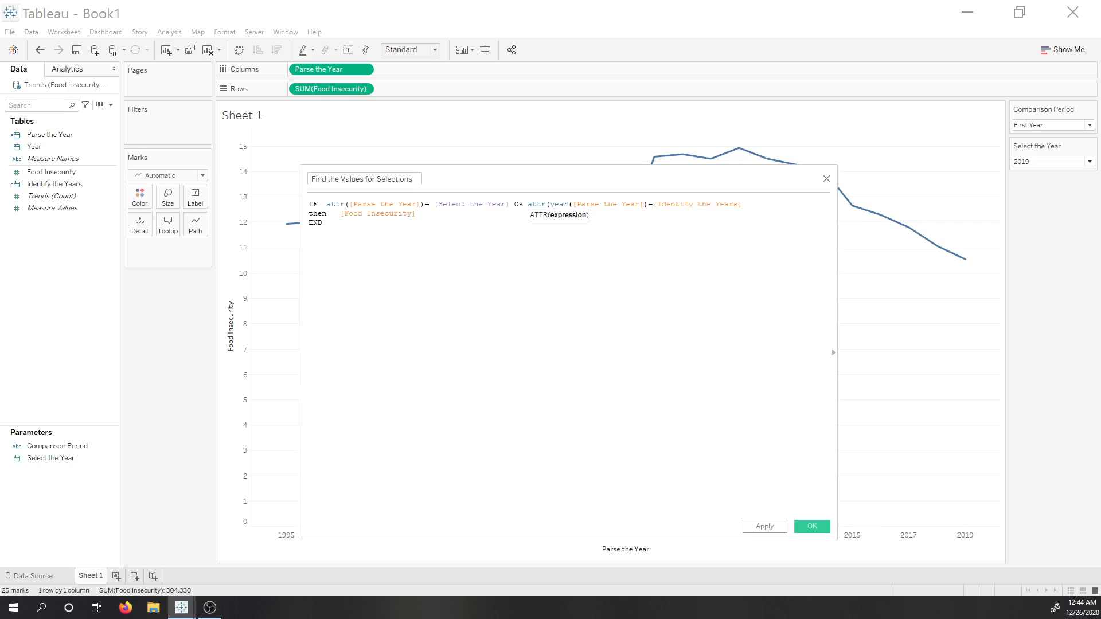
Wrap [Identify the Years] in year() and [Food Insecurity] in attr().
text(year()
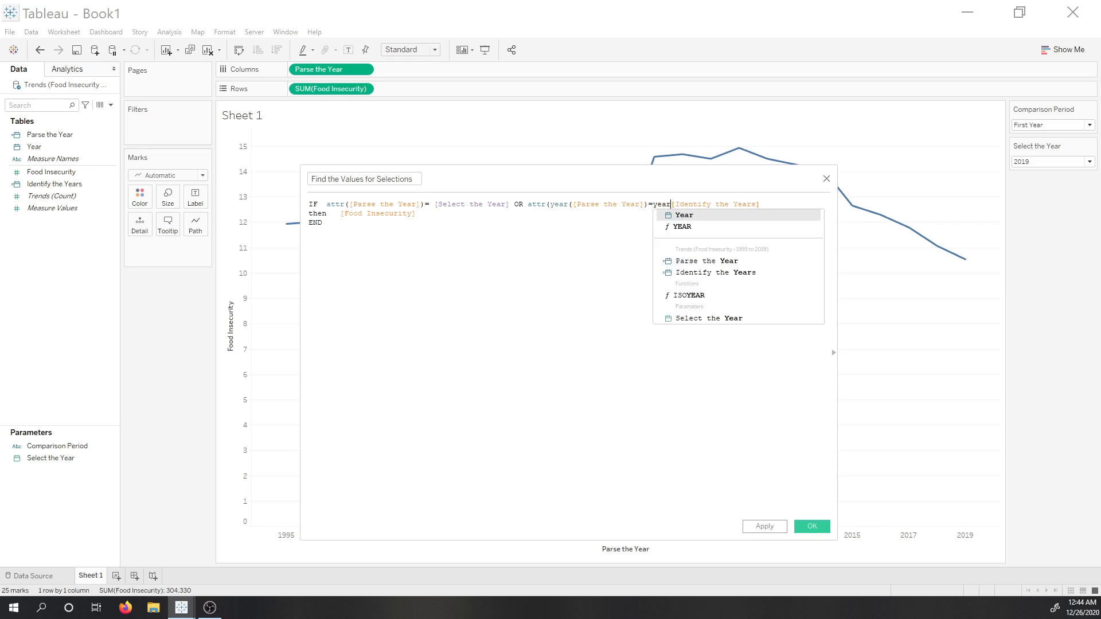
text())
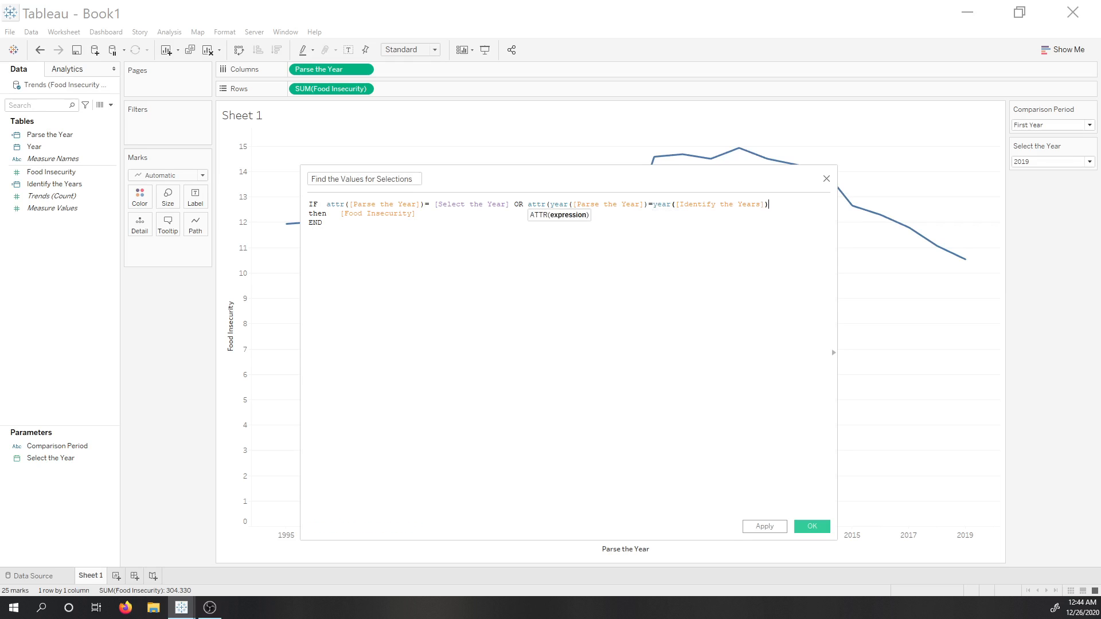
key(Down)
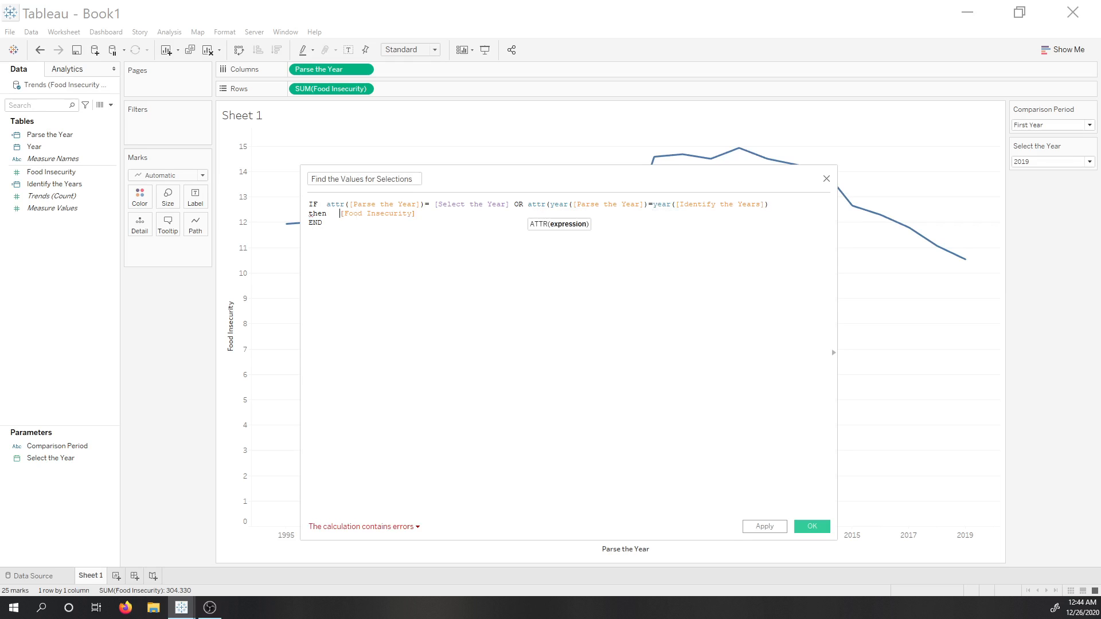
click(340, 213)
text(attr()
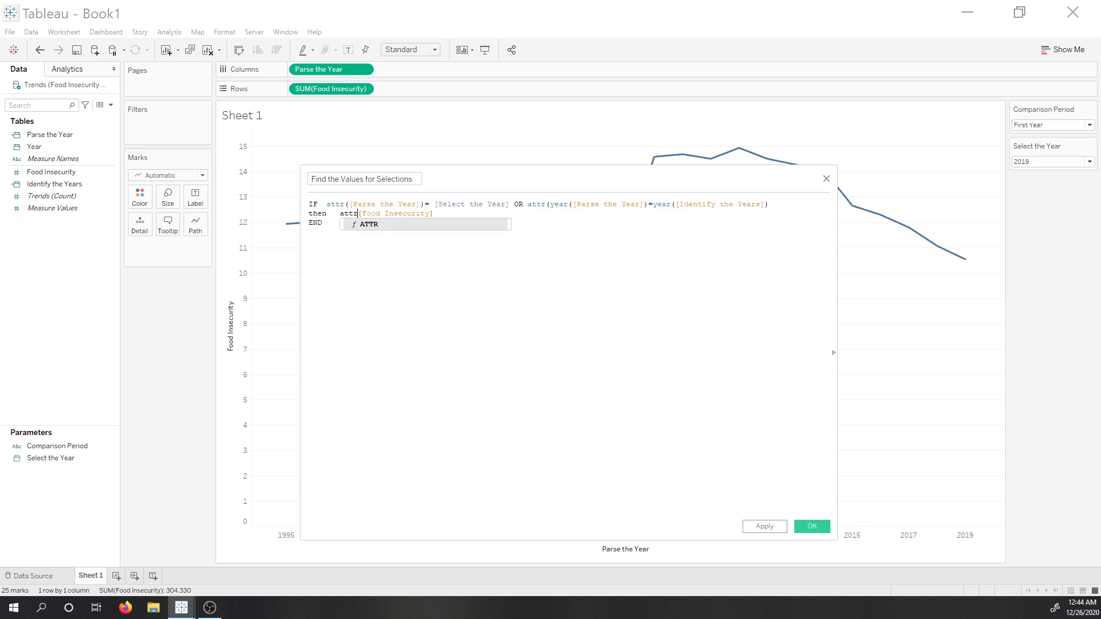
text())
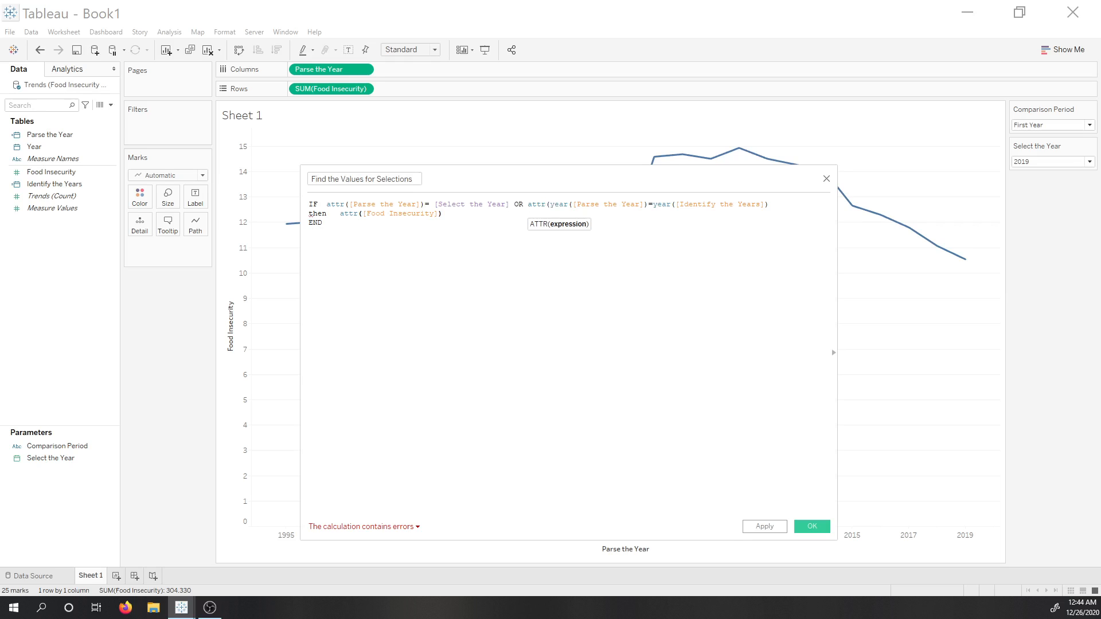
Add the missing closing parenthesis to attr(year([Parse the Year])) and save the calculation.
click(649, 204)
text())
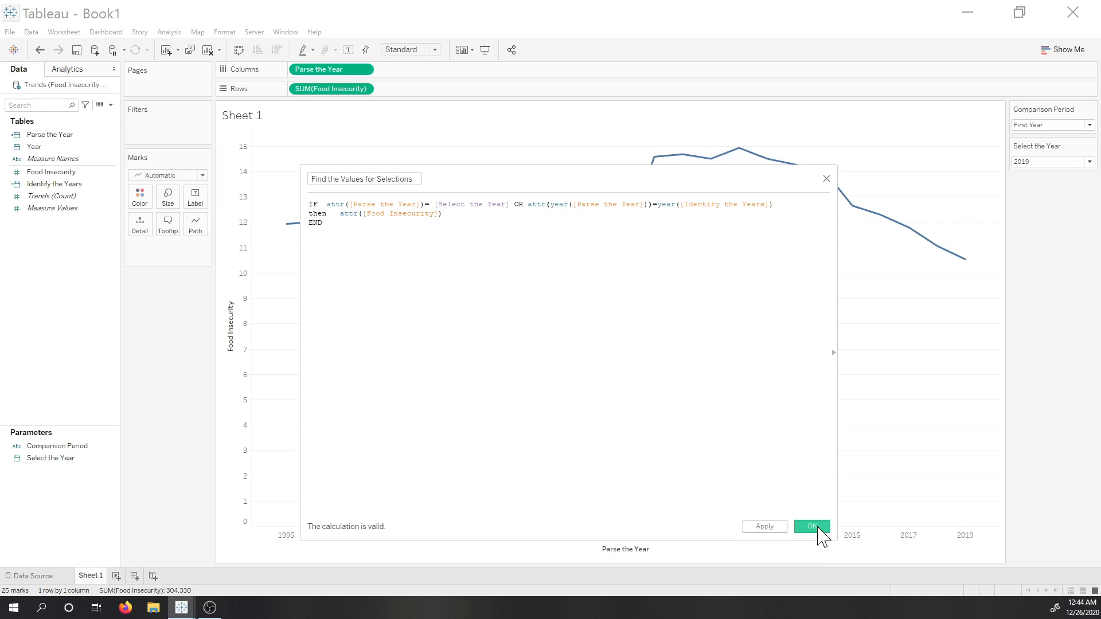
click(818, 526)
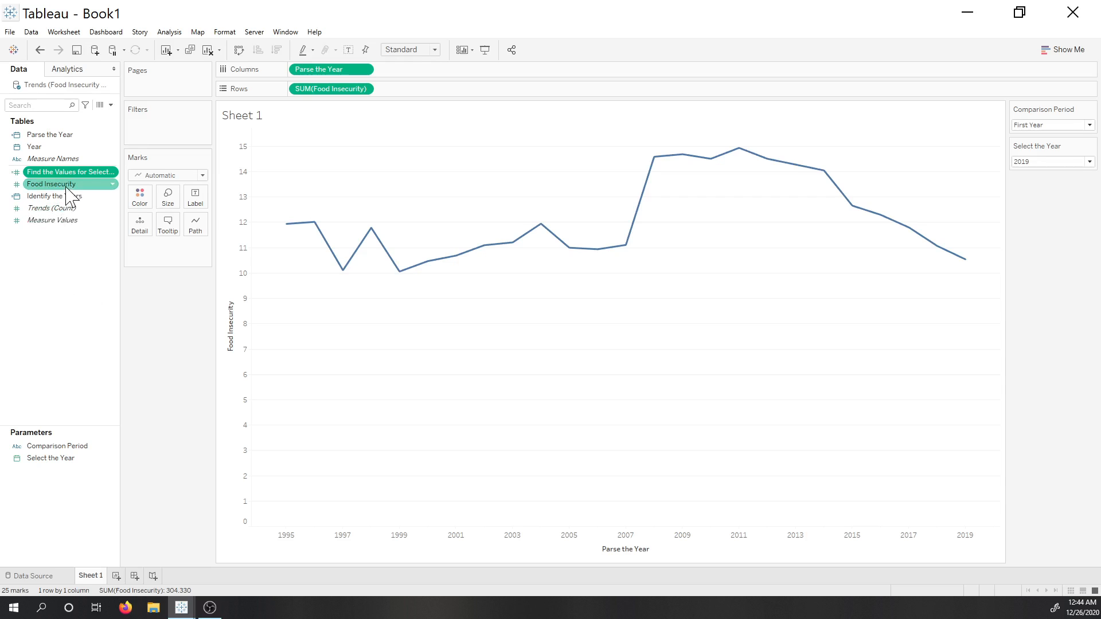
Plot Find the Values for Selections on a synchronized secondary axis and show its marks as circles.
drag(56, 172, 975, 252)
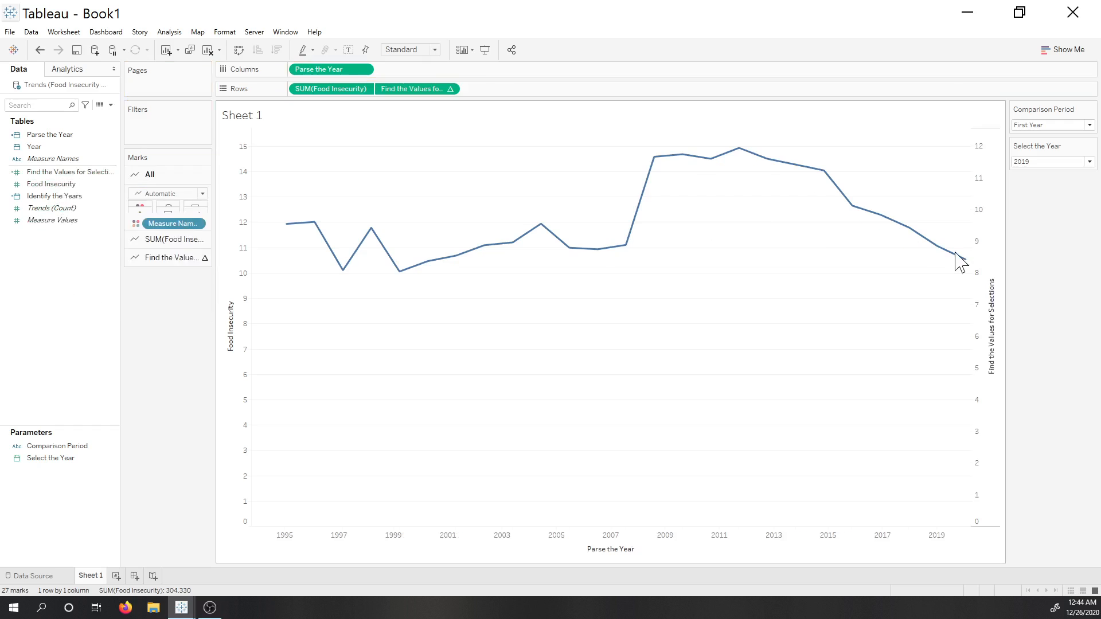
right_click(979, 179)
click(1009, 241)
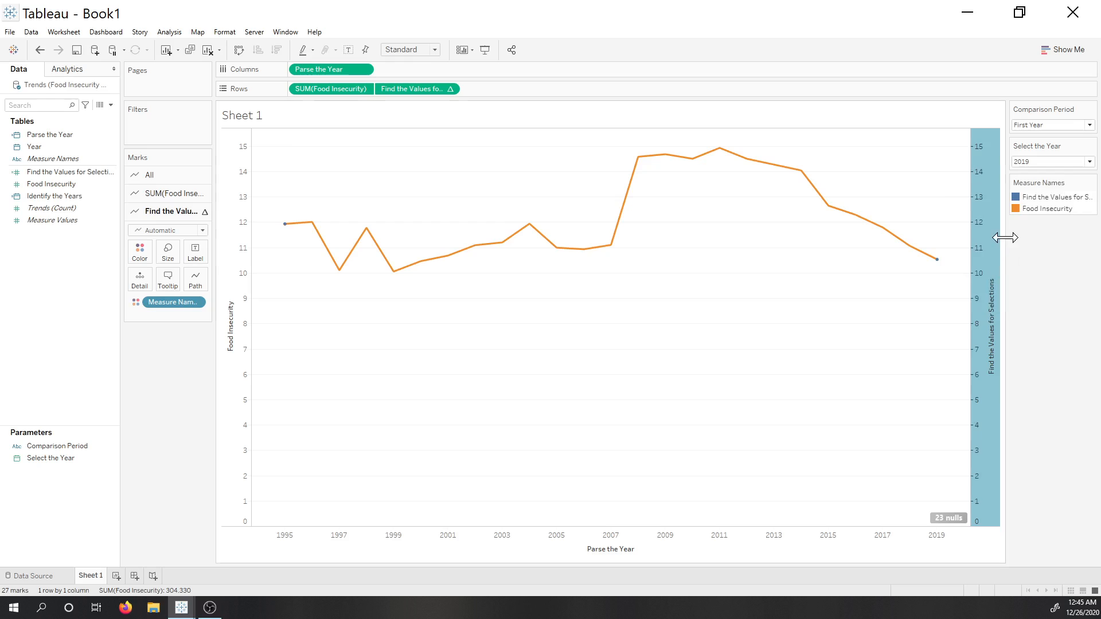
click(186, 230)
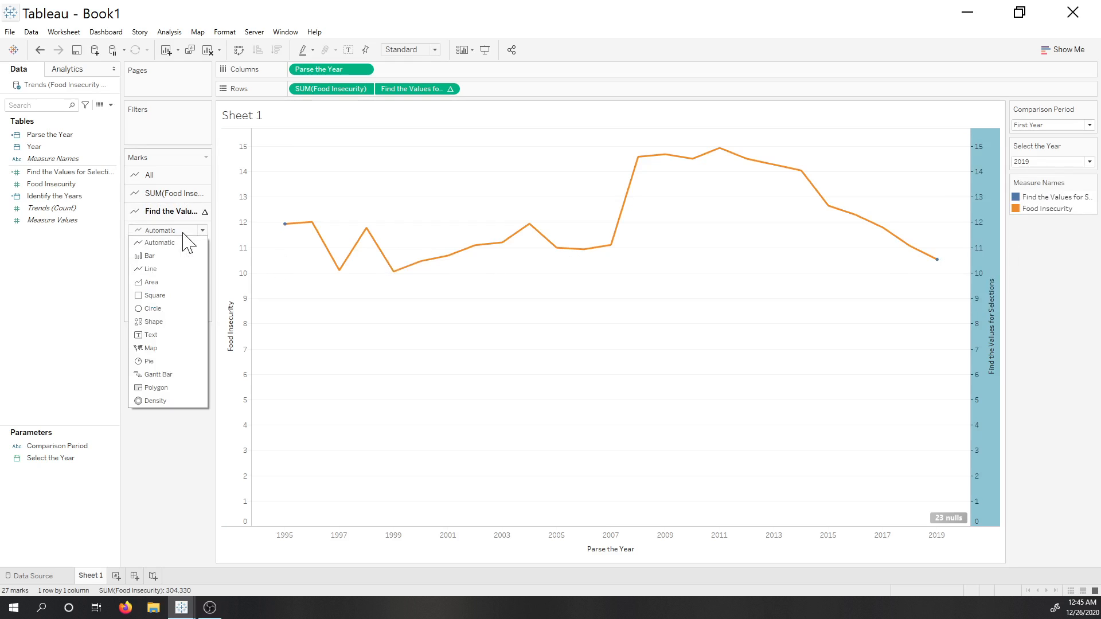
click(152, 309)
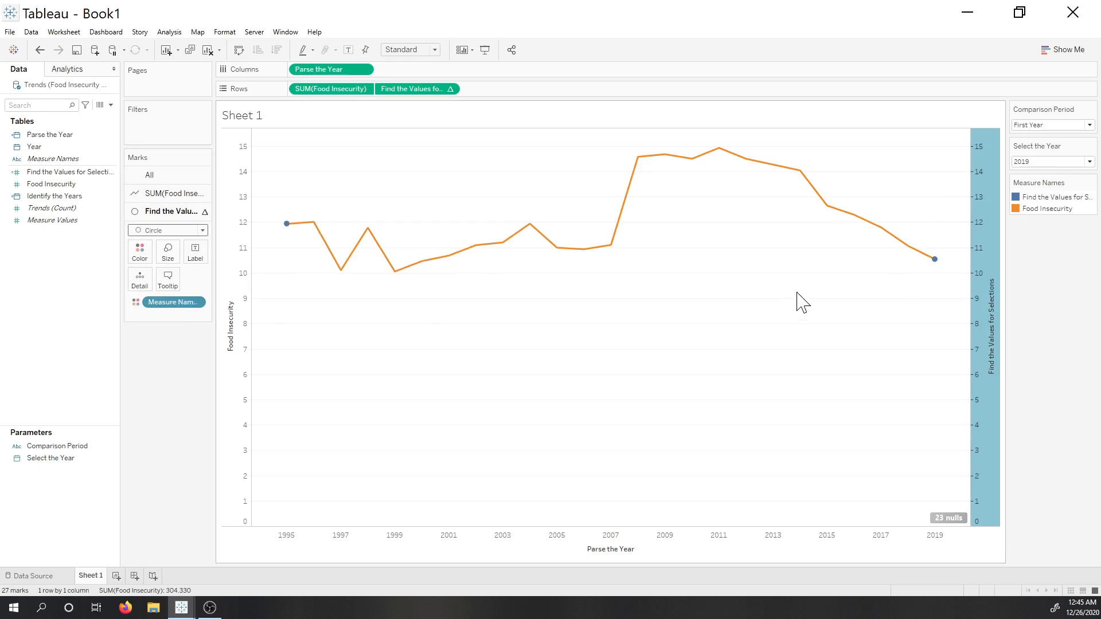
mouse_move(915, 262)
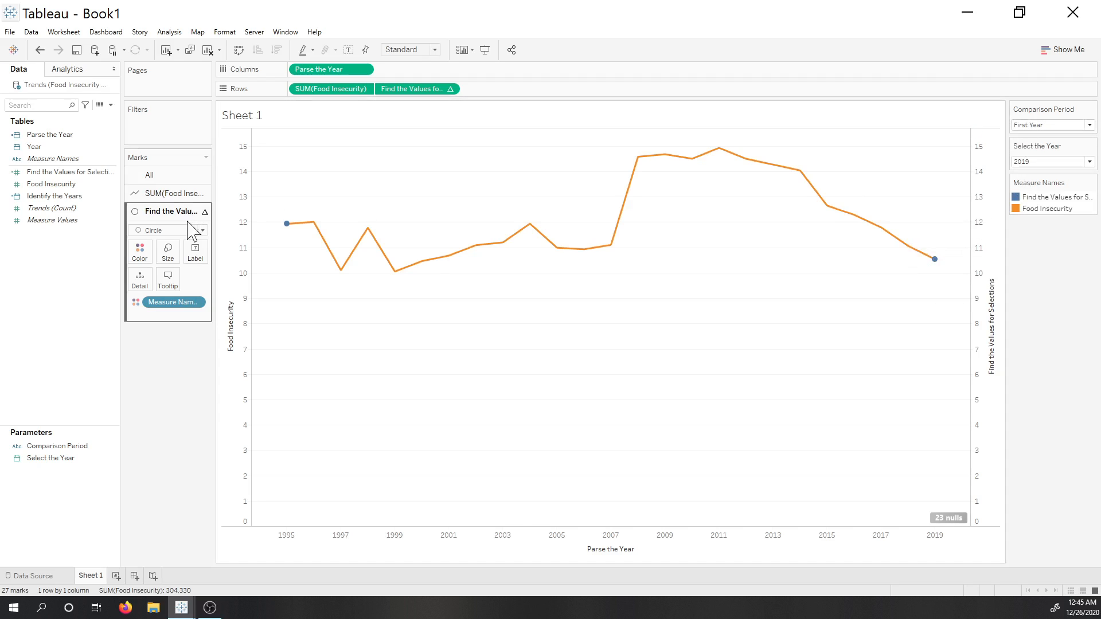
Test the highlighted circles by switching Comparison Period to Most Recent Year, and leave it on Previous Year.
click(1033, 125)
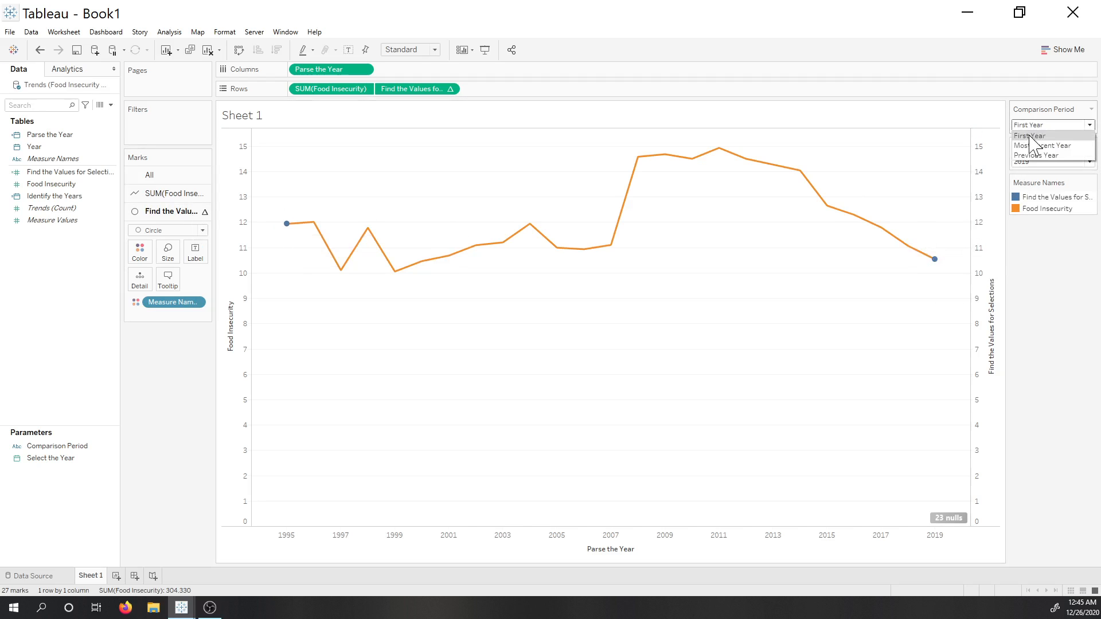
click(1030, 147)
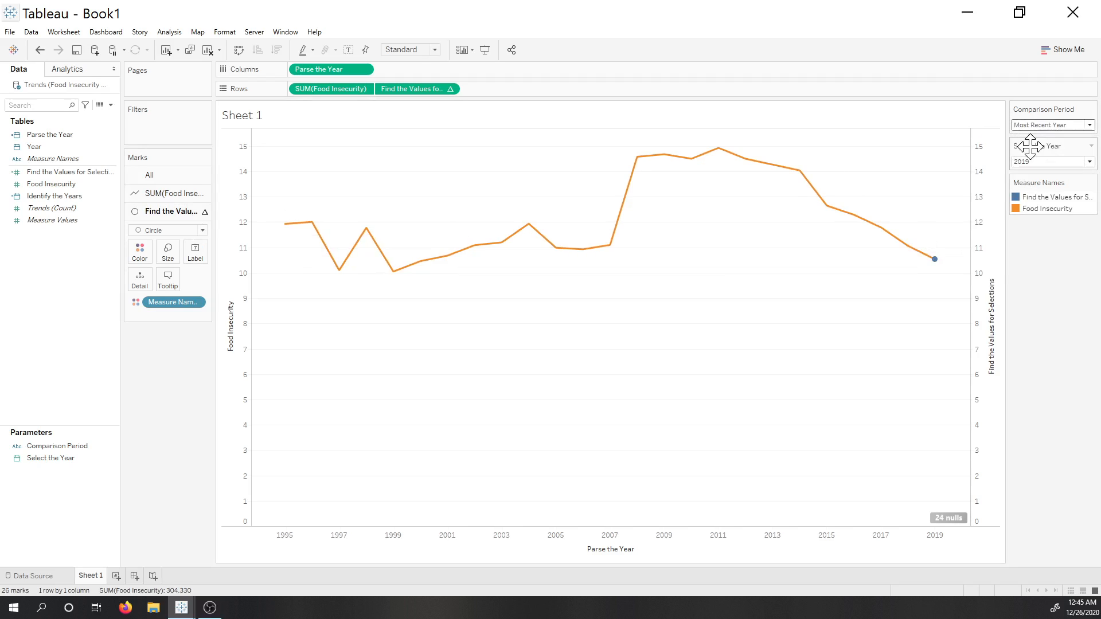
click(1033, 125)
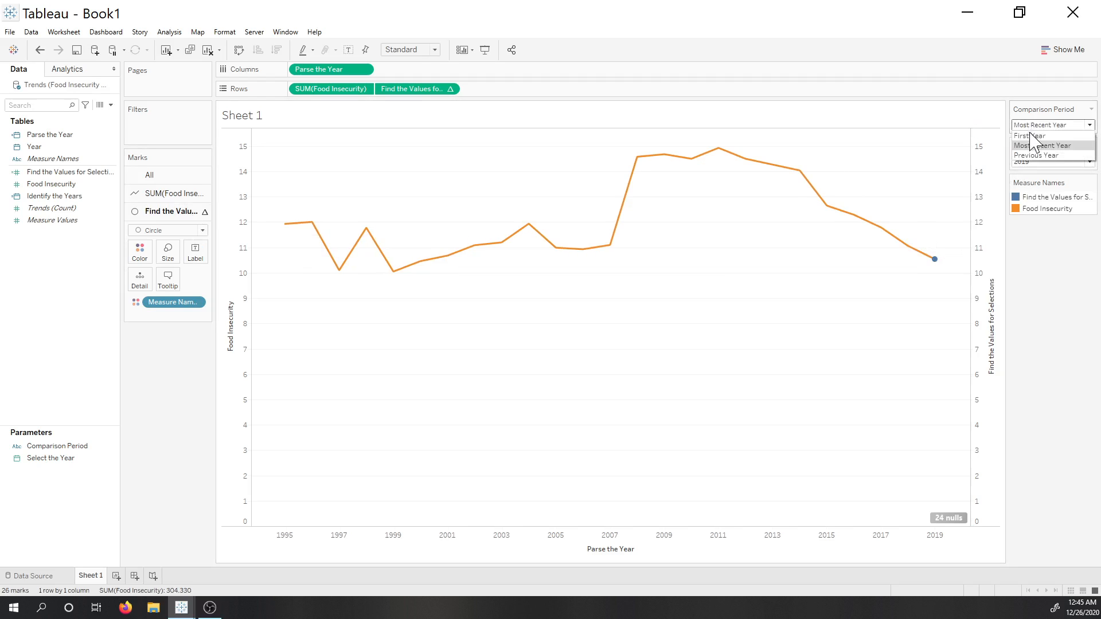
click(1035, 155)
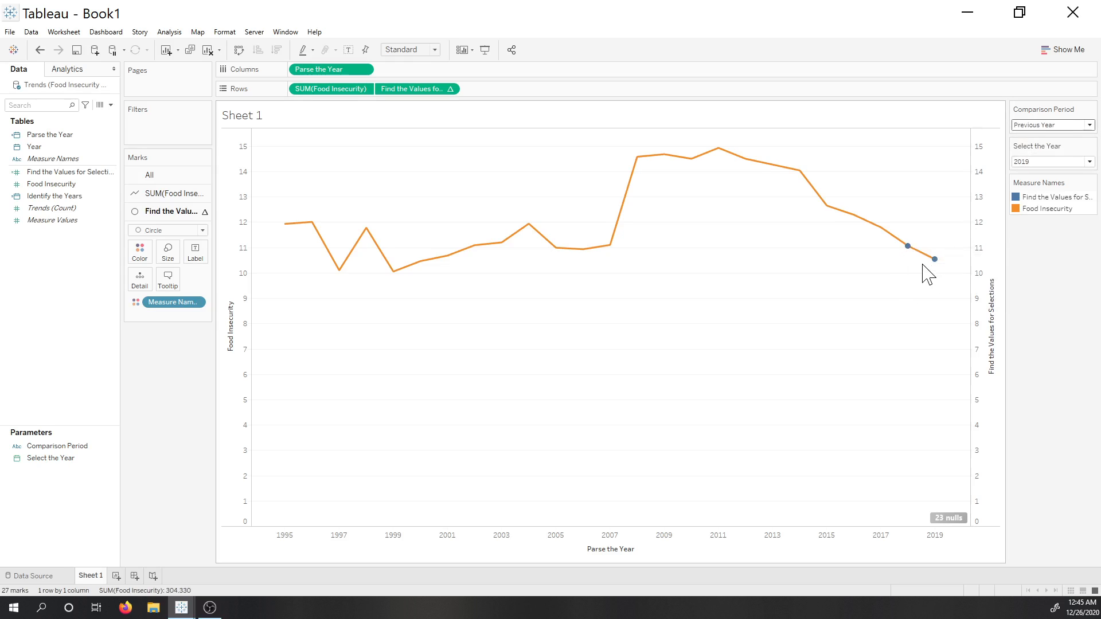
mouse_move(929, 267)
Create a new calculated field and name it Color the Dots.
right_click(50, 280)
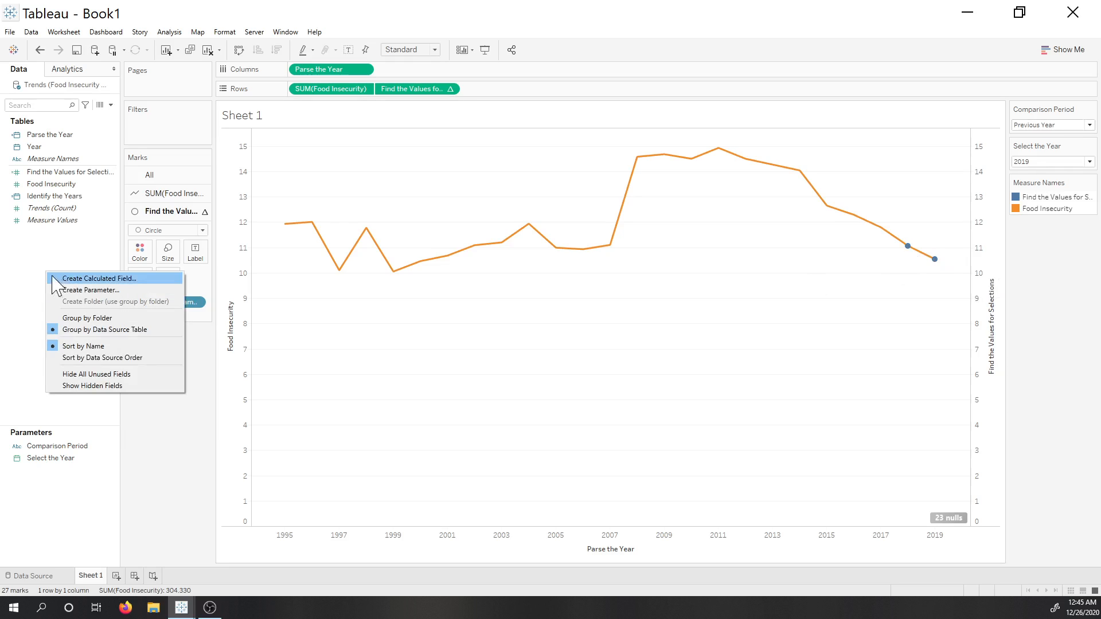
click(89, 280)
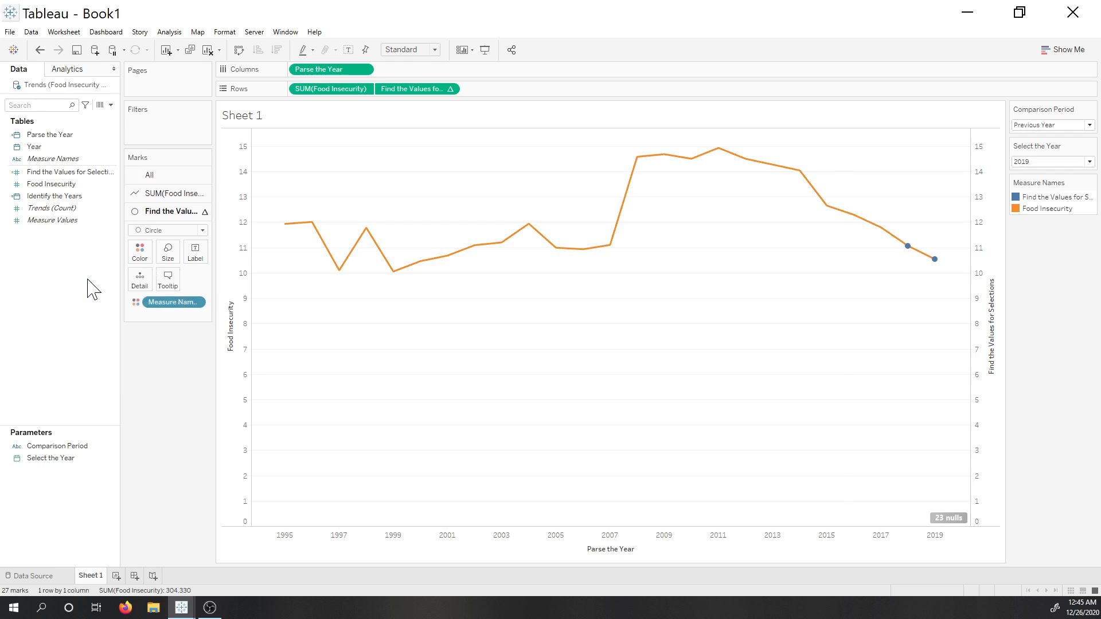
key(ctrl+a)
text(C)
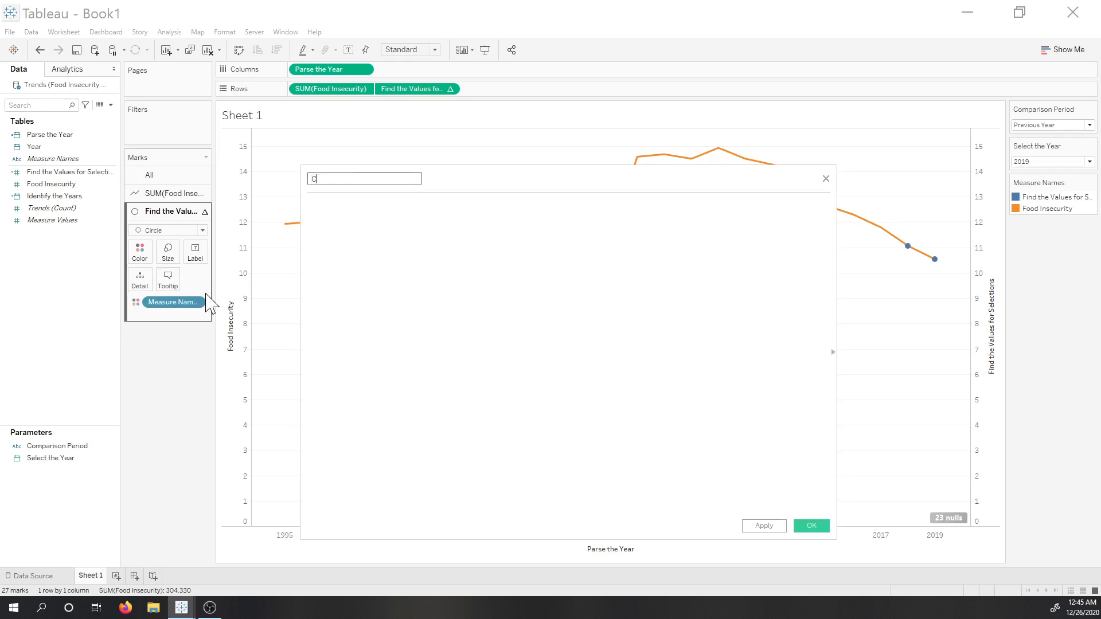
text(olor the Dots)
key(Tab)
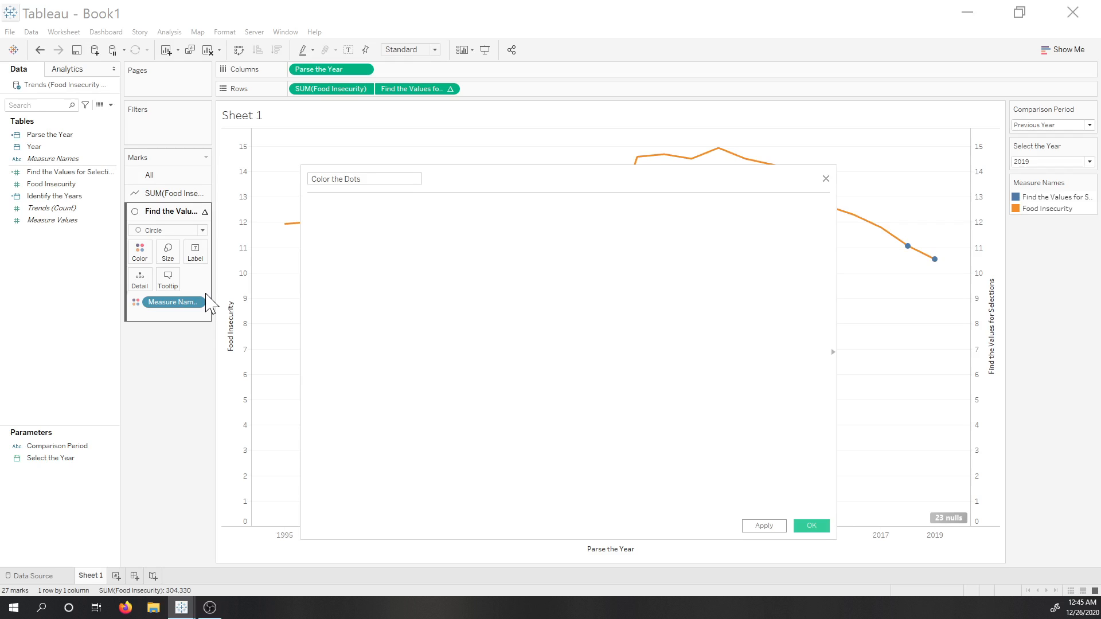
Define the calculation as ATTR([Parse the Year])=[Select the Year], save it, and color the circle marks by it.
text(att)
key(Return)
text([p)
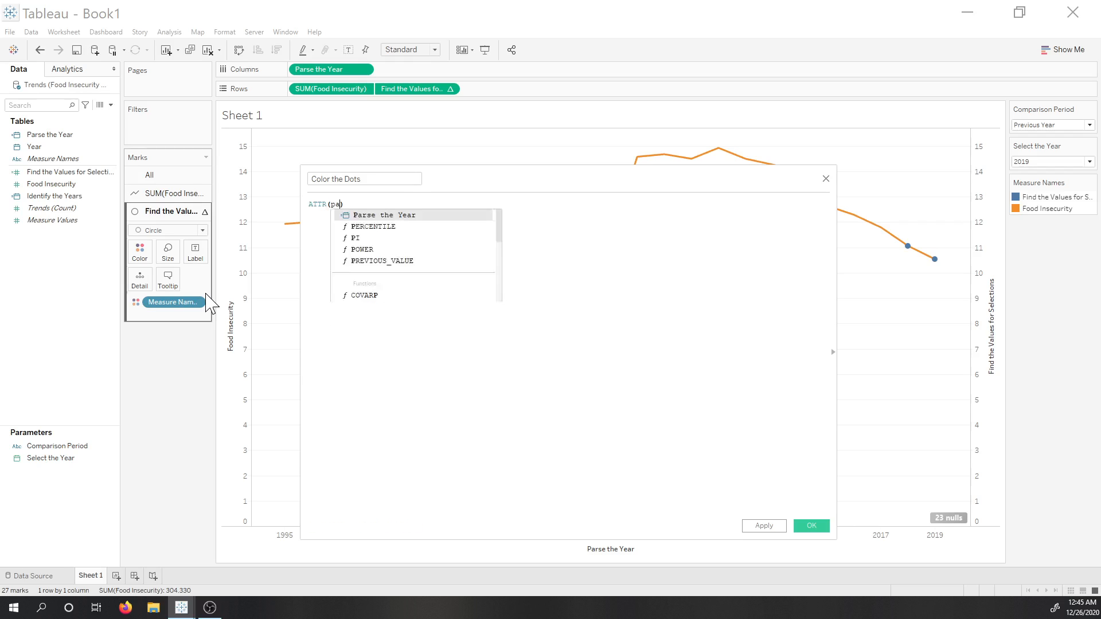
key(Return)
text(=[s)
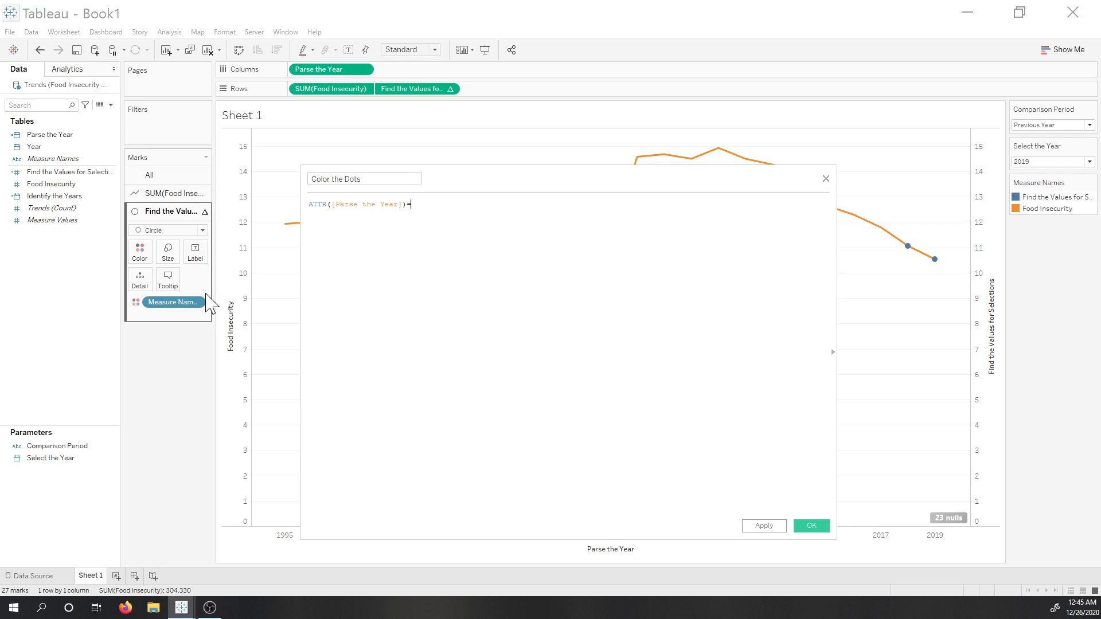
key(Return)
click(811, 526)
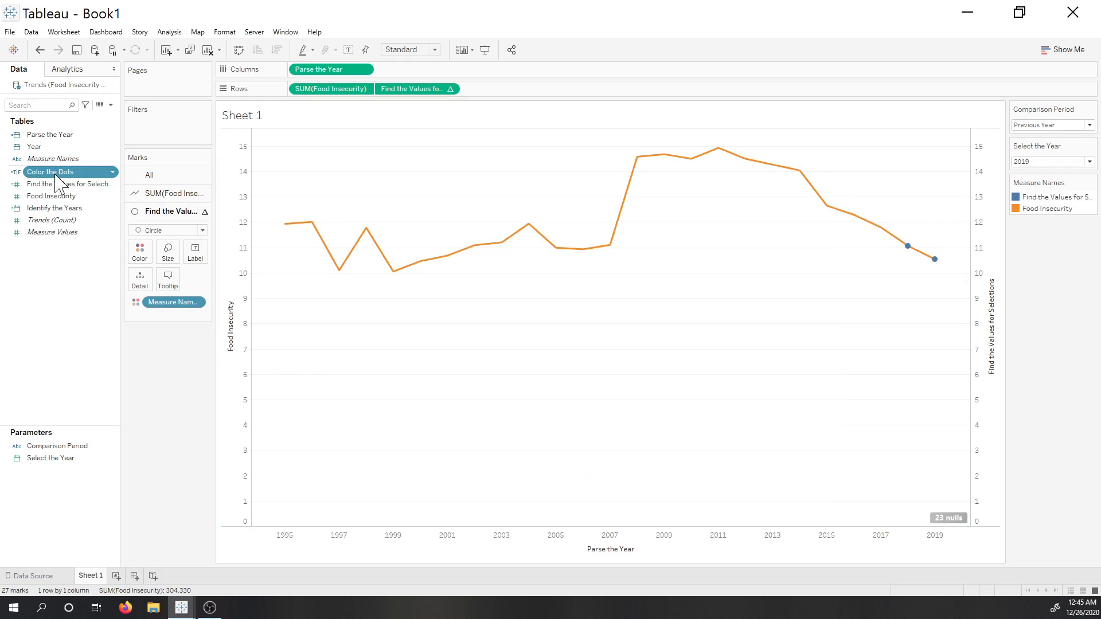
drag(57, 172, 140, 266)
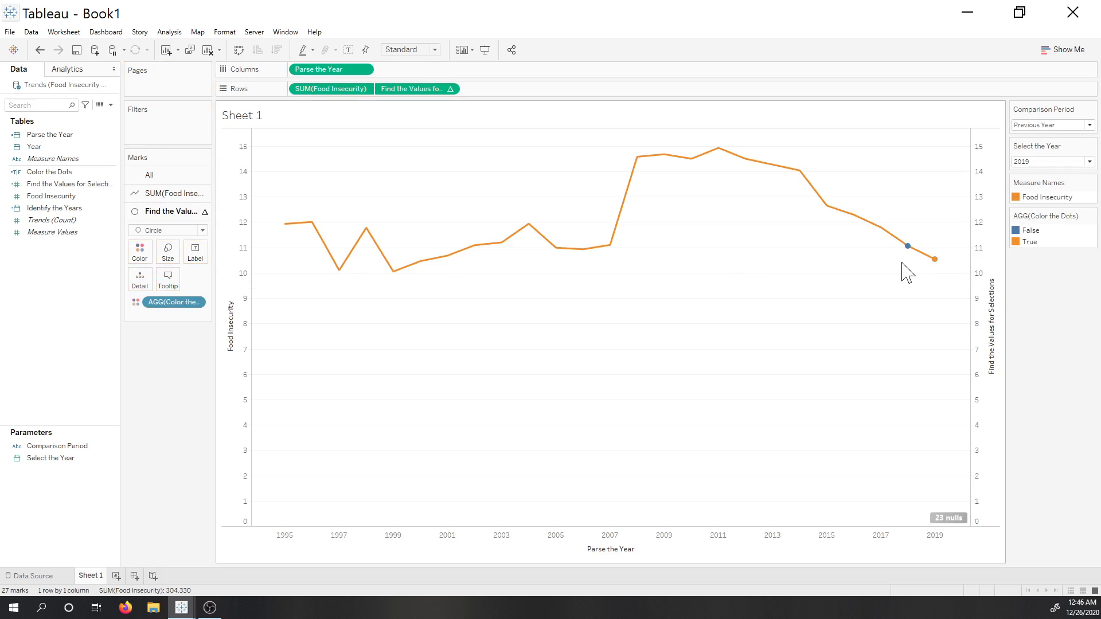
mouse_move(923, 248)
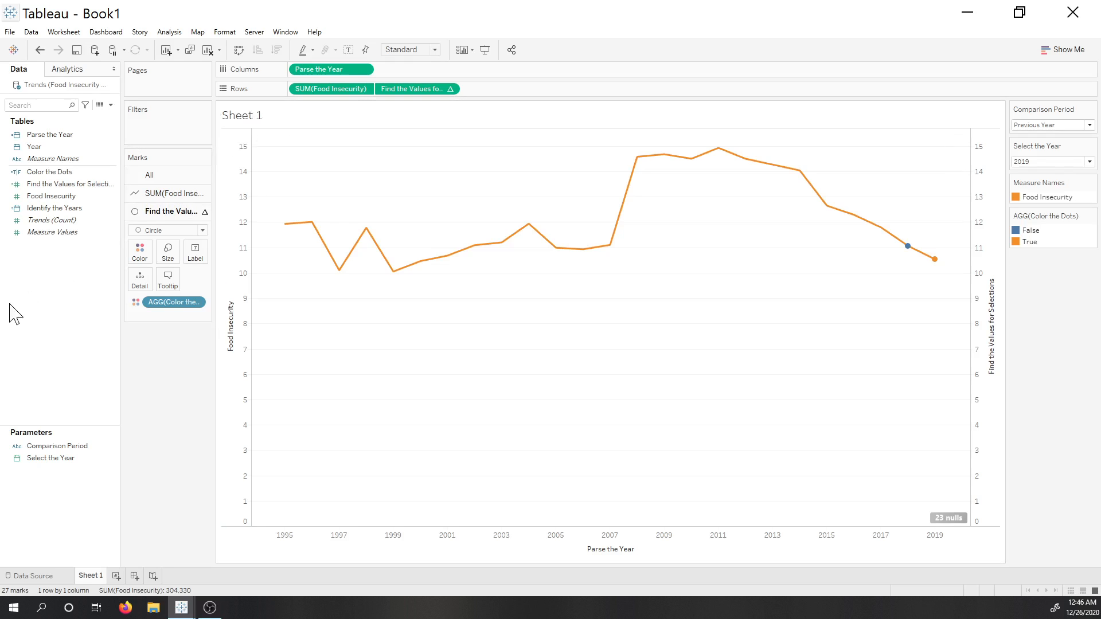
Create a new calculated field and name it Find Value - Selected Year.
right_click(40, 281)
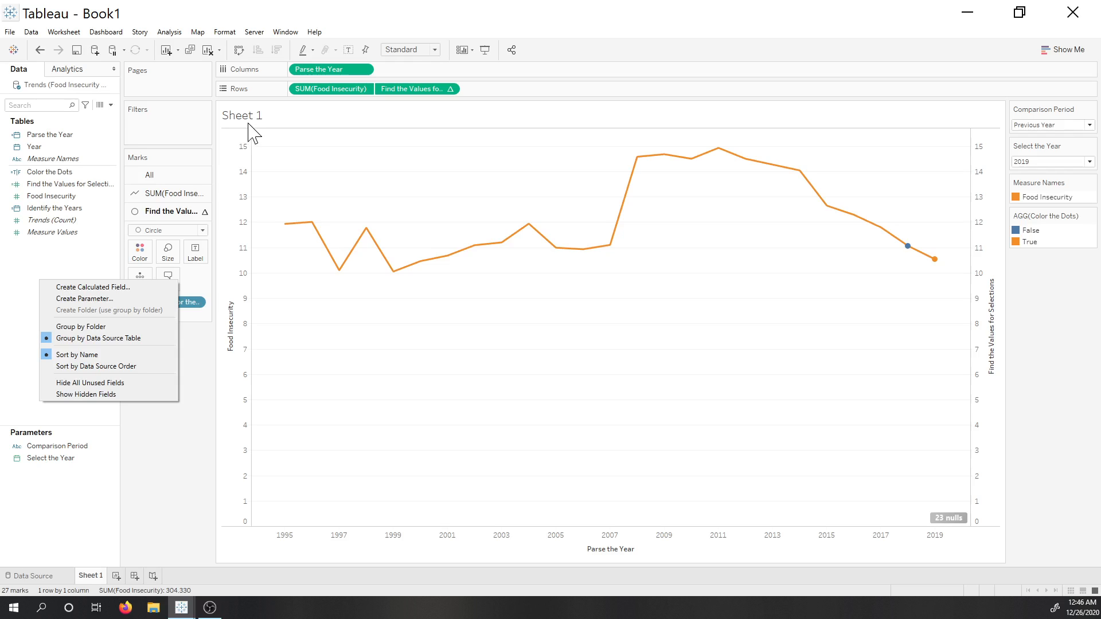
click(105, 287)
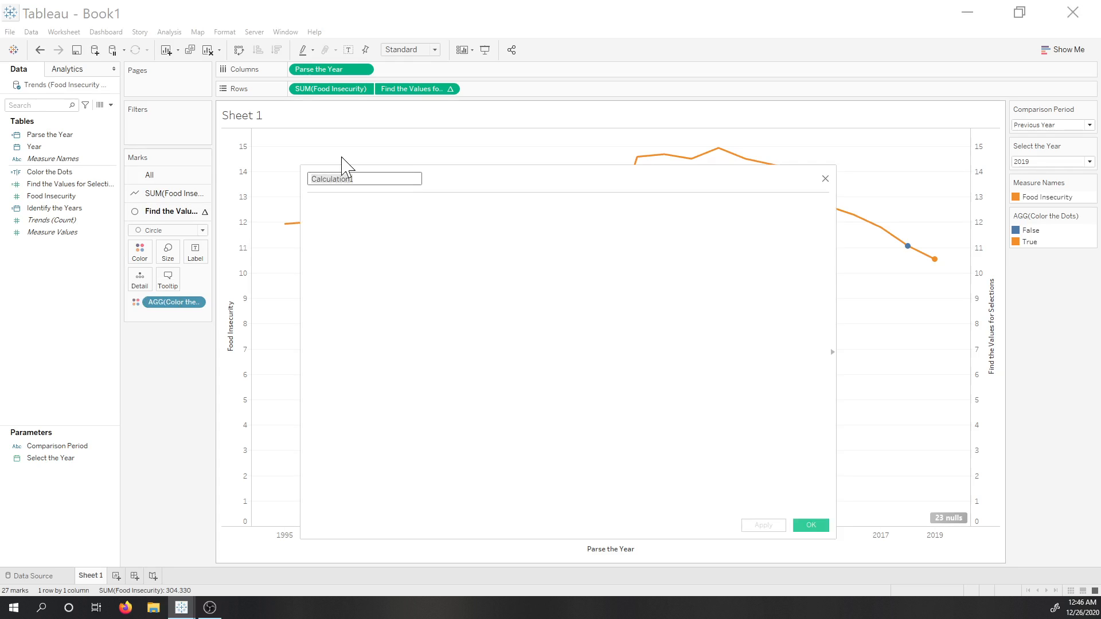
text(Finde)
key(BackSpace)
text(Value - Selected Year)
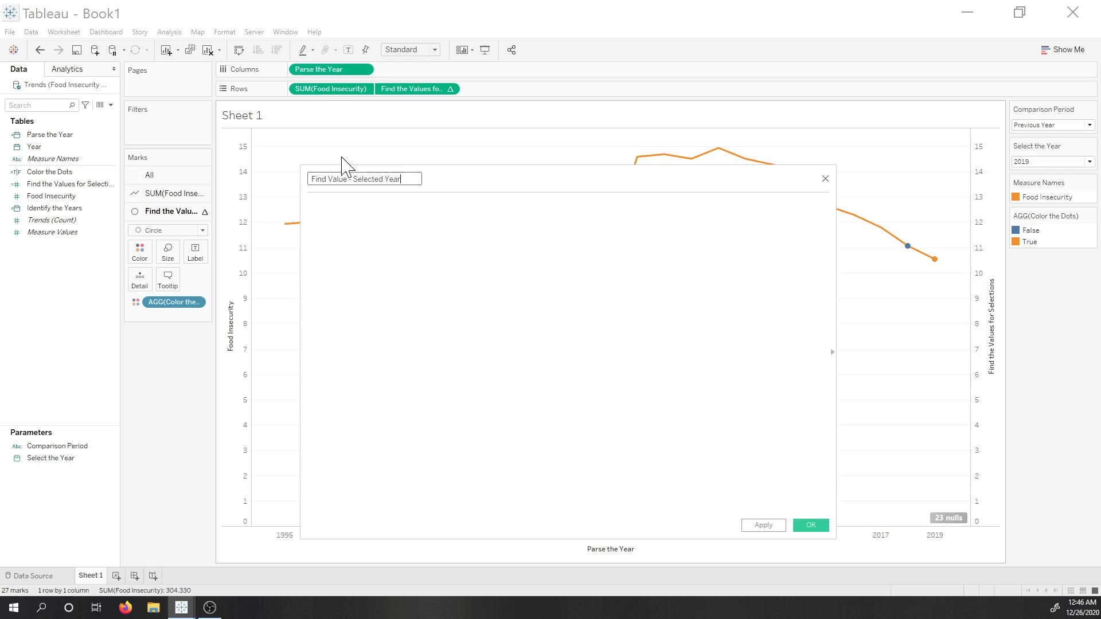
key(Tab)
text(l)
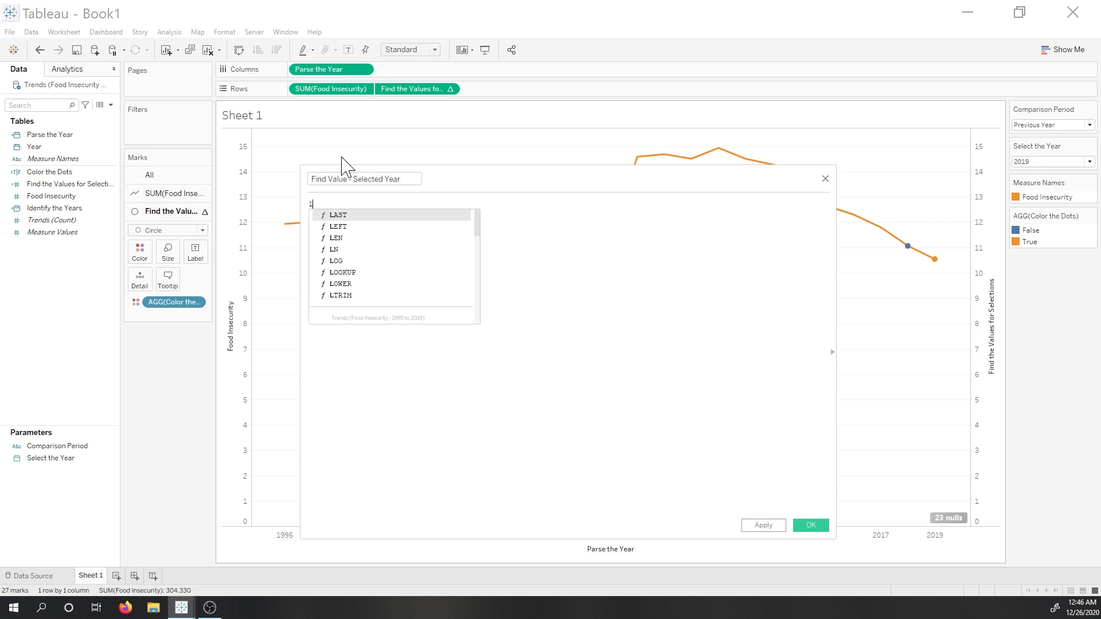
key(BackSpace)
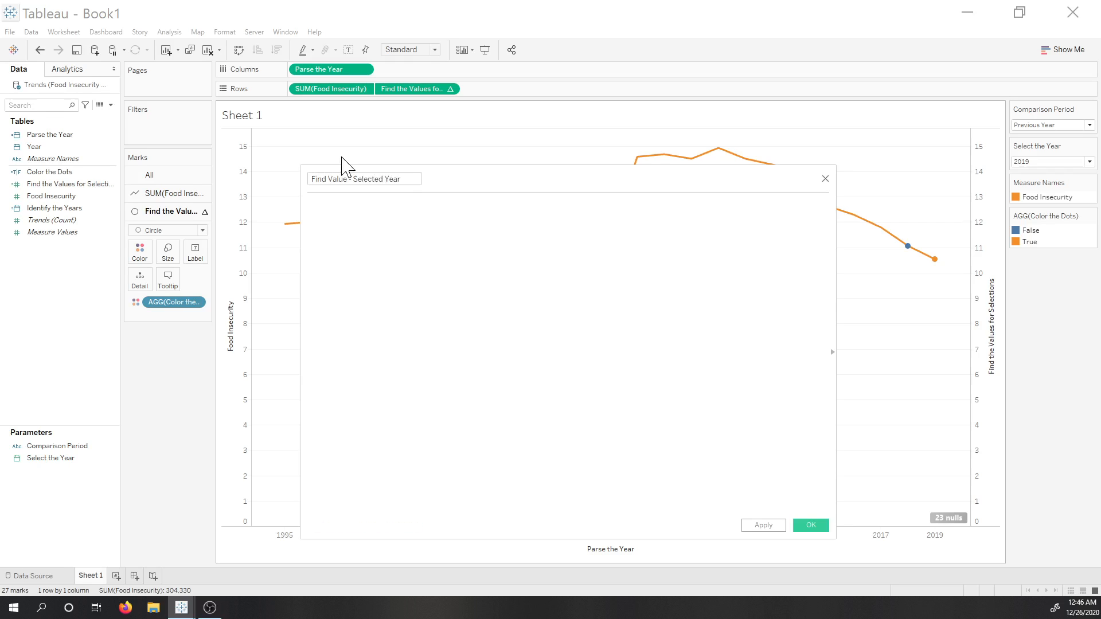
Enter the formula IF attr([Parse the Year])= [Select the Year] then MIN([Food Insecurity]) END.
text(IF attr()
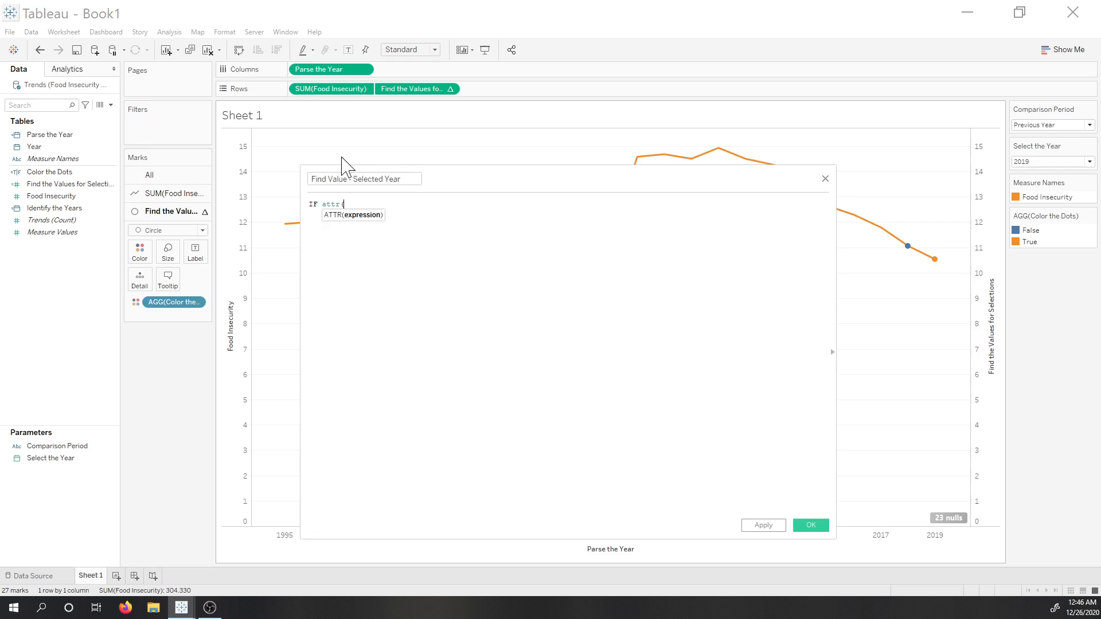
text(par)
key(Return)
text())
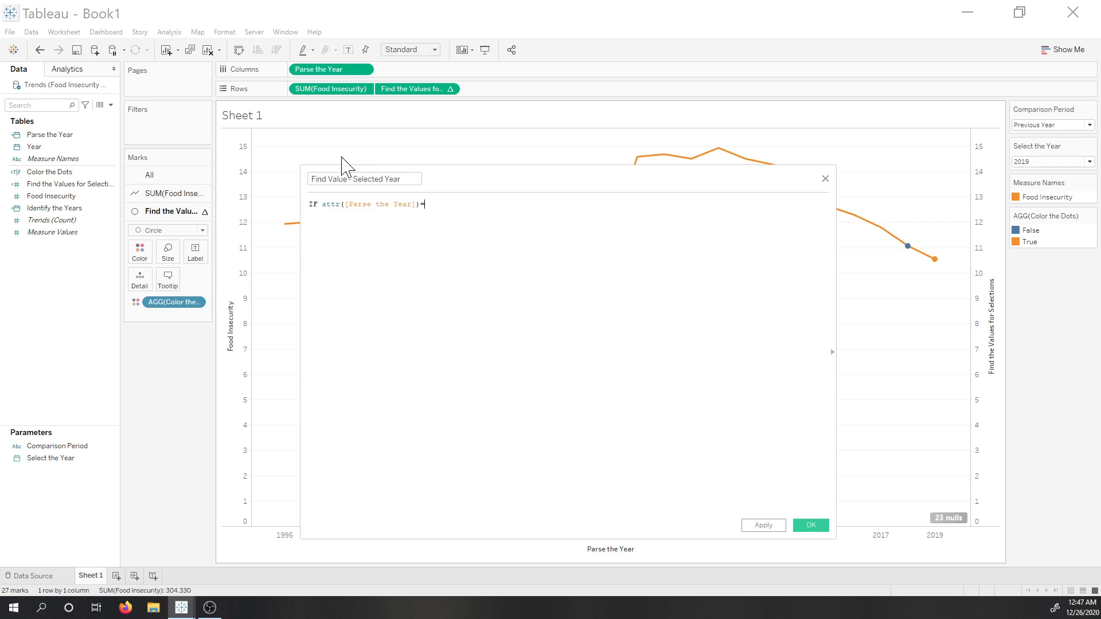
text(= selec)
key(Return)
text(then min)
key(Return)
text(fo)
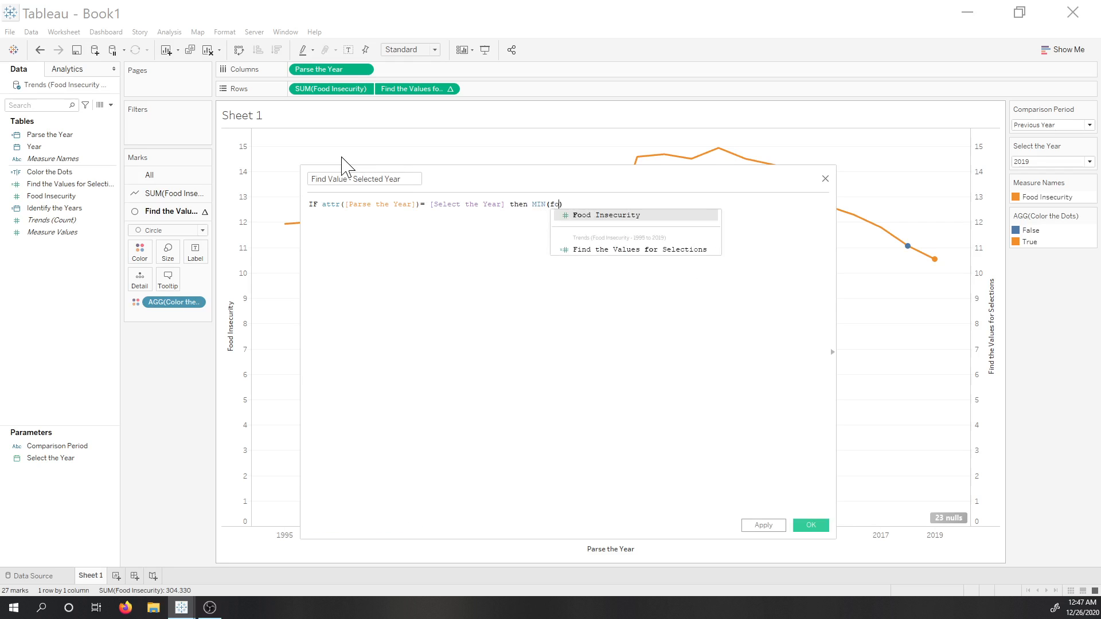
text(od)
key(Return)
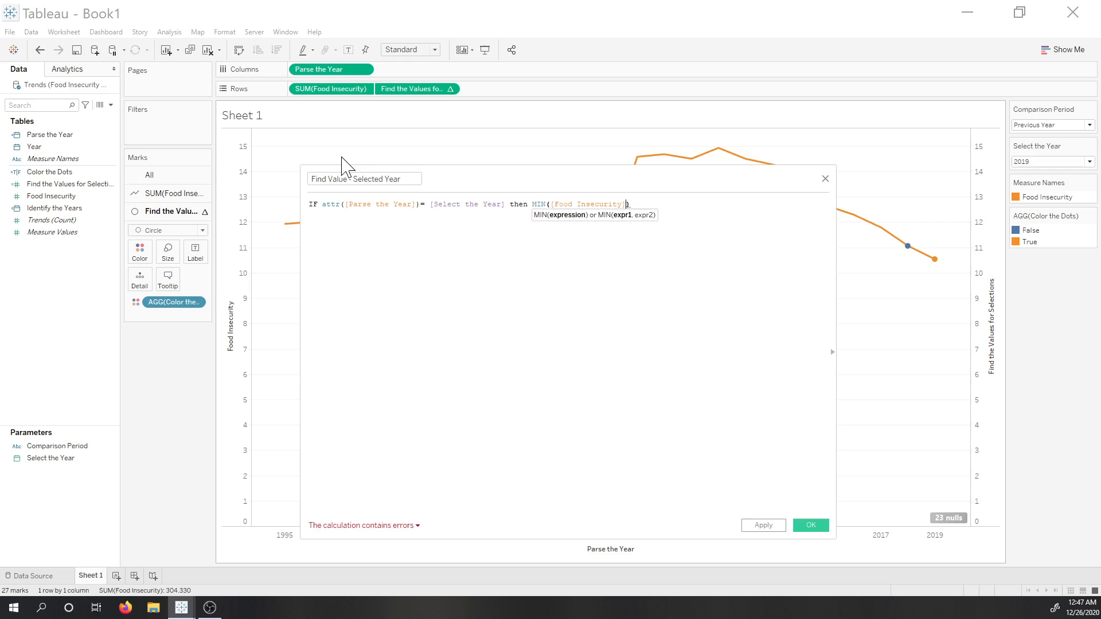
key(Right)
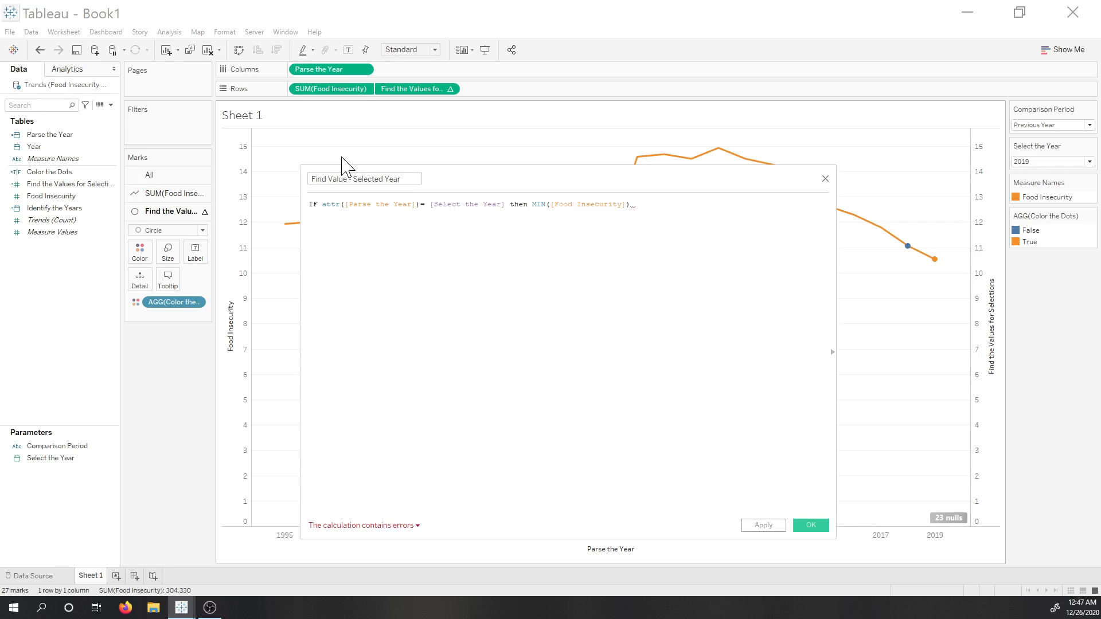
text(end)
key(Return)
Wrap the whole IF expression in lookup() and save the calculation.
text(lookup()
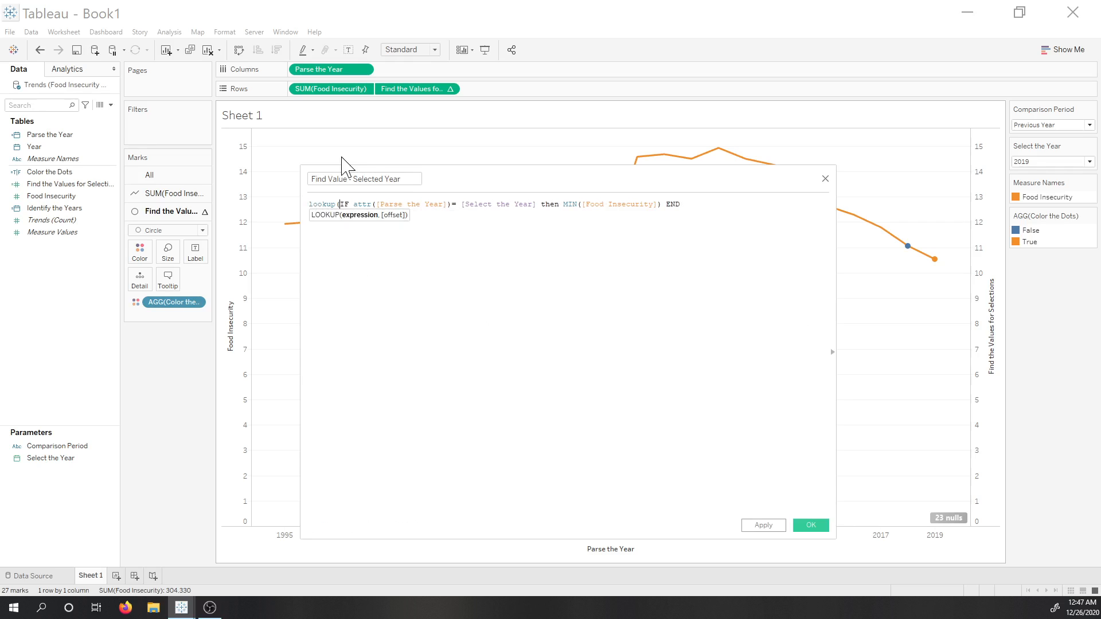
text())
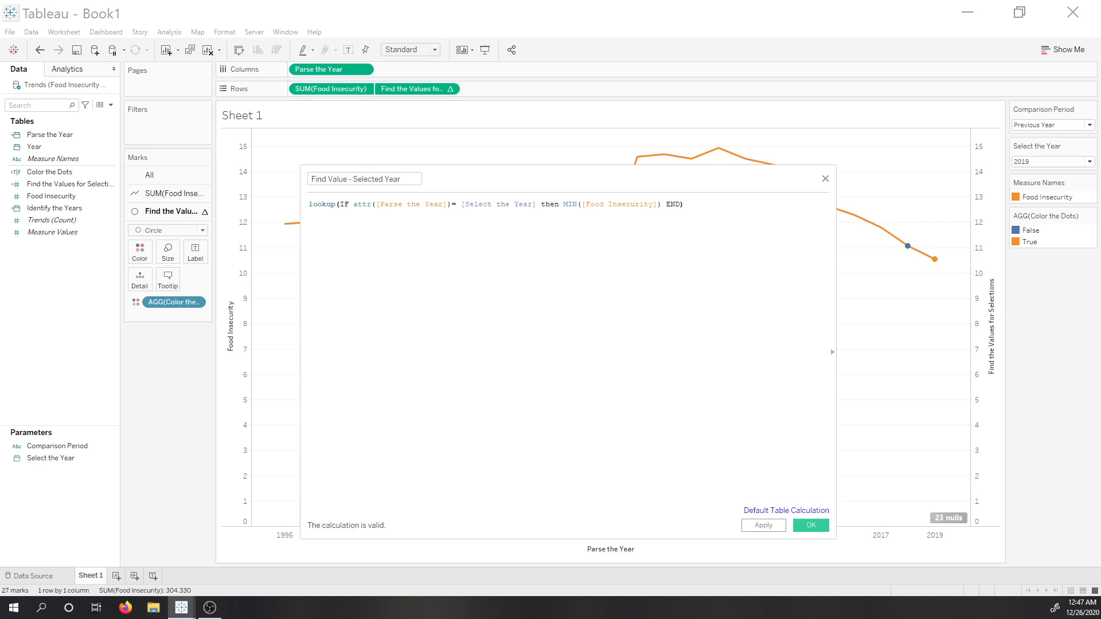
click(811, 526)
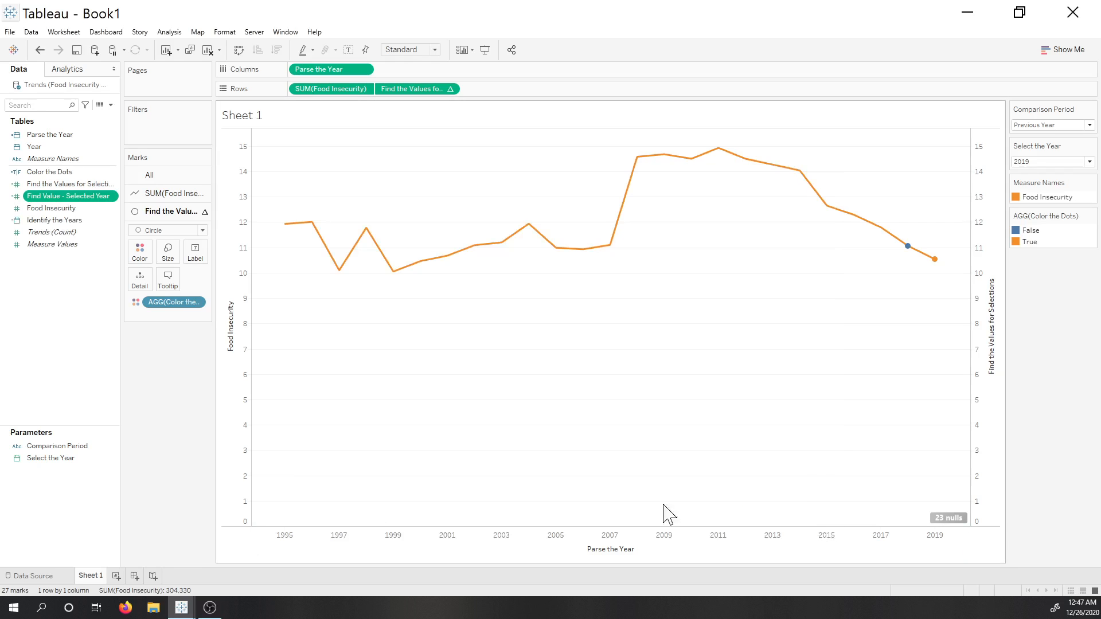
Create a new calculated field and name it Find Value - Comparison Period.
right_click(67, 265)
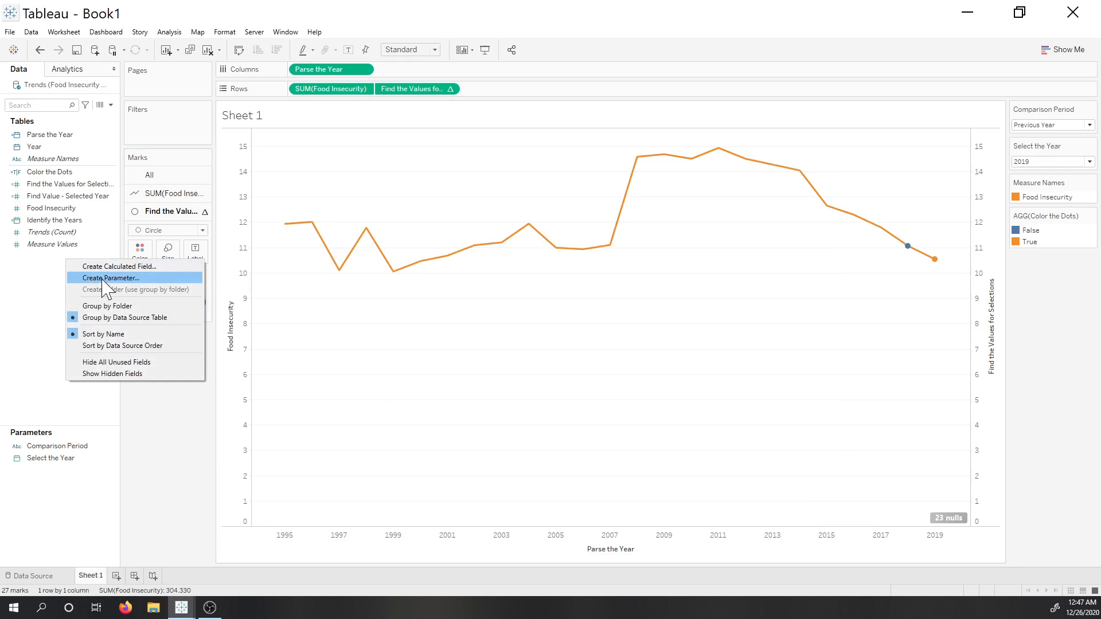
click(117, 267)
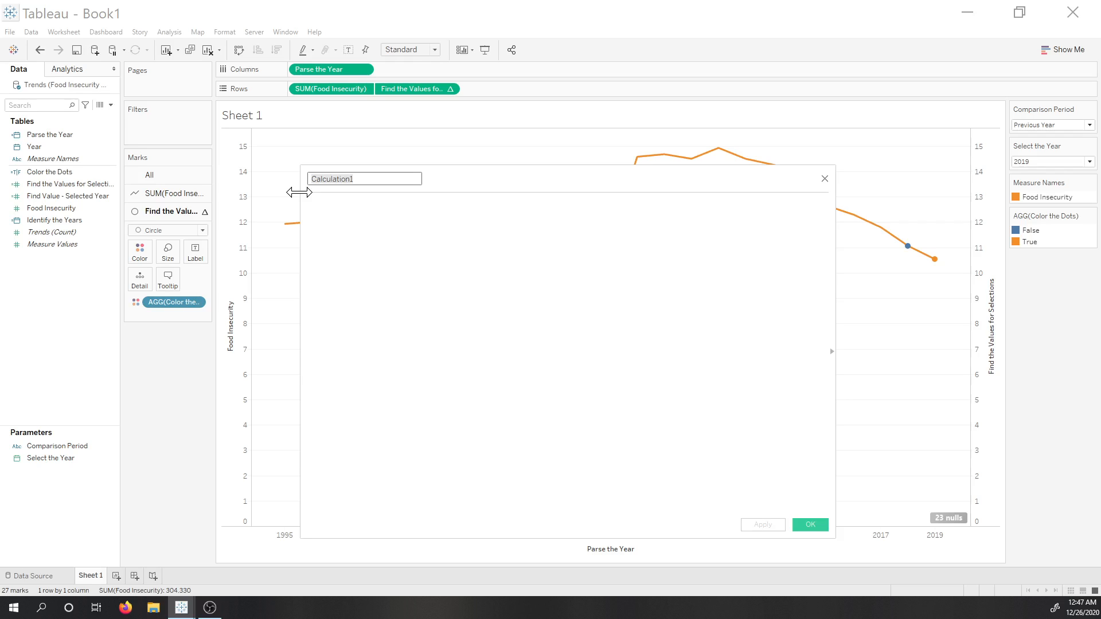
text(Find Value - Comparison )
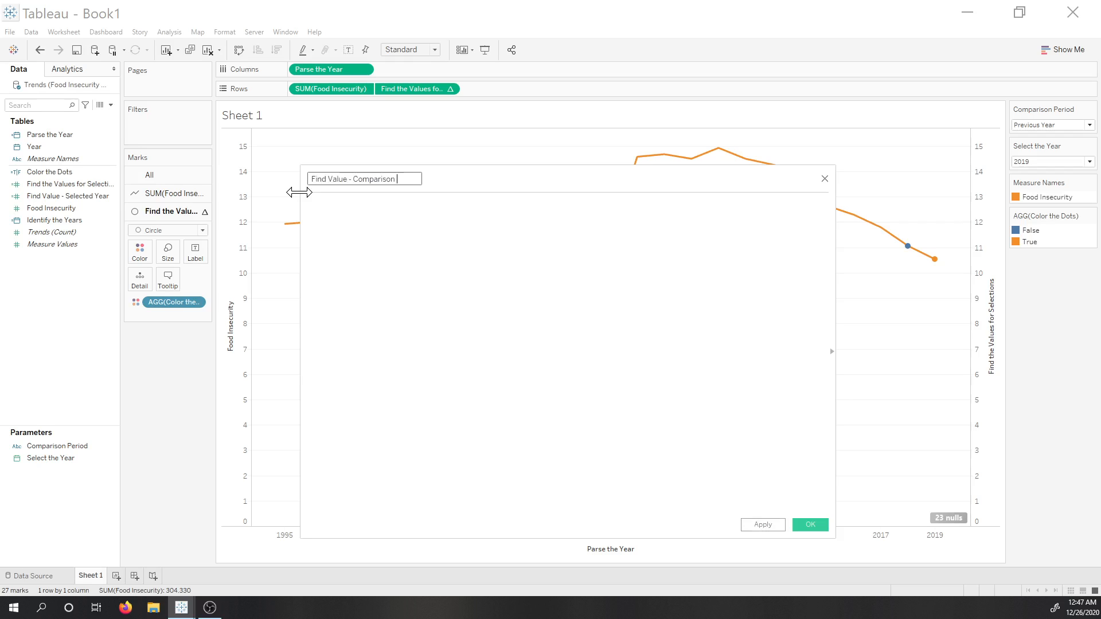
text(Period)
key(Tab)
Start the formula with the condition if [Comparison Period]="First Year" then.
text(if [Comparison Period])
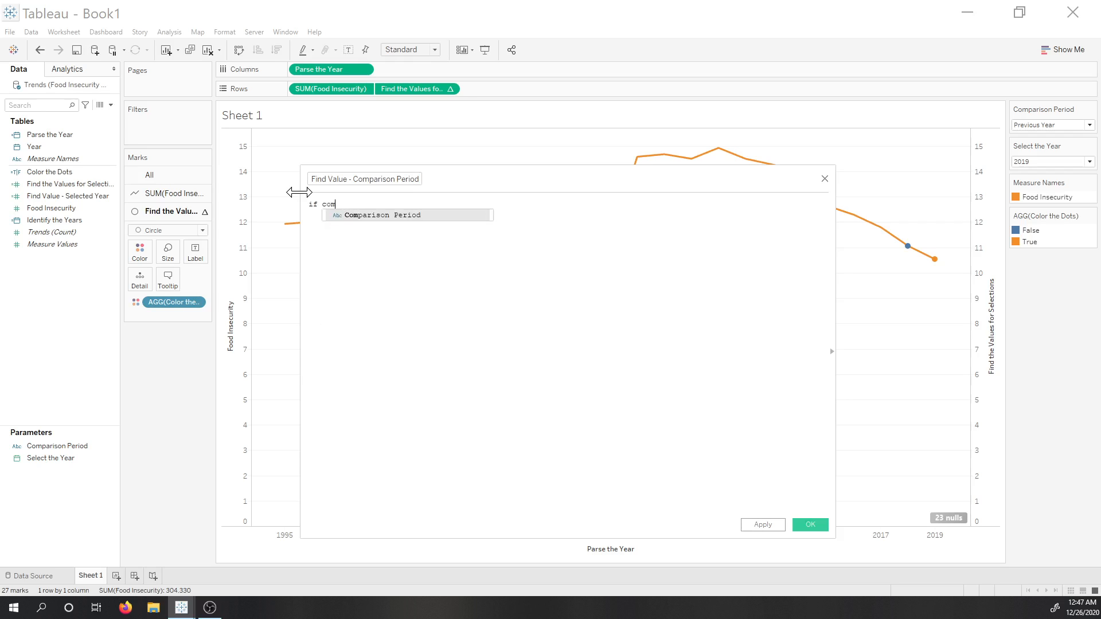
text(=)
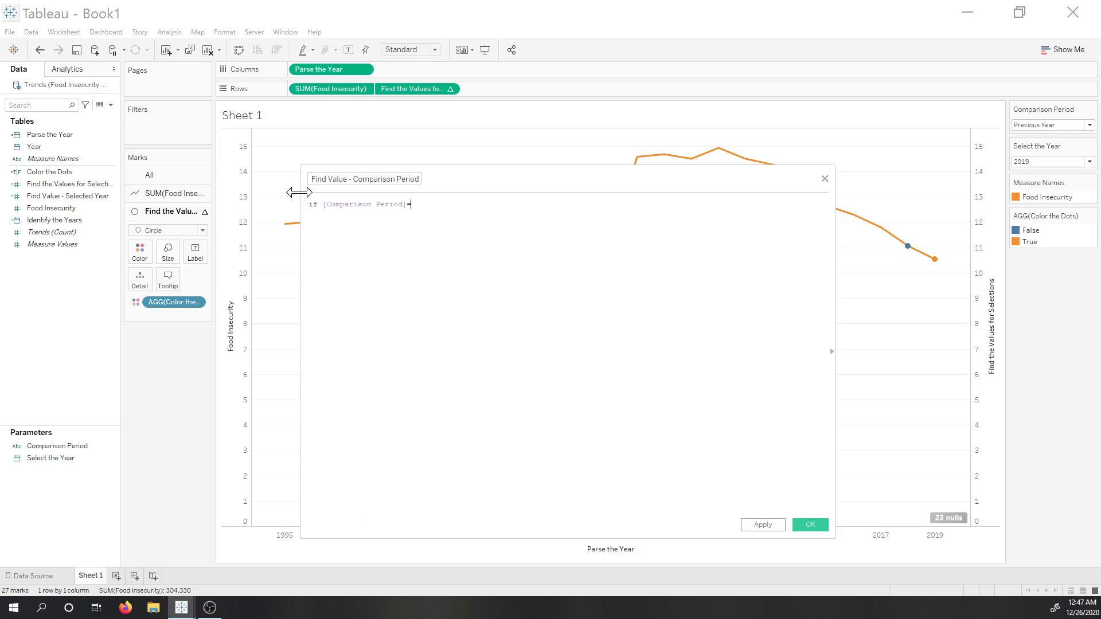
text("First Year" then)
key(Return)
Make the First Year branch return LOOKUP(ATTR([Food Insecurity]), FIRST()).
text(look)
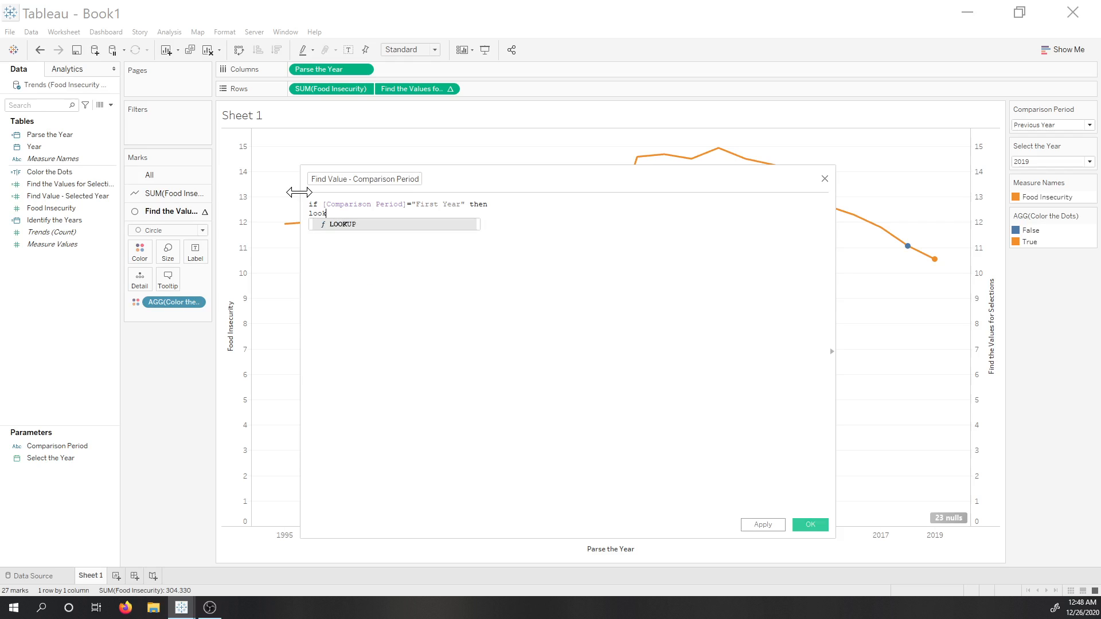
key(Return)
text(attr))
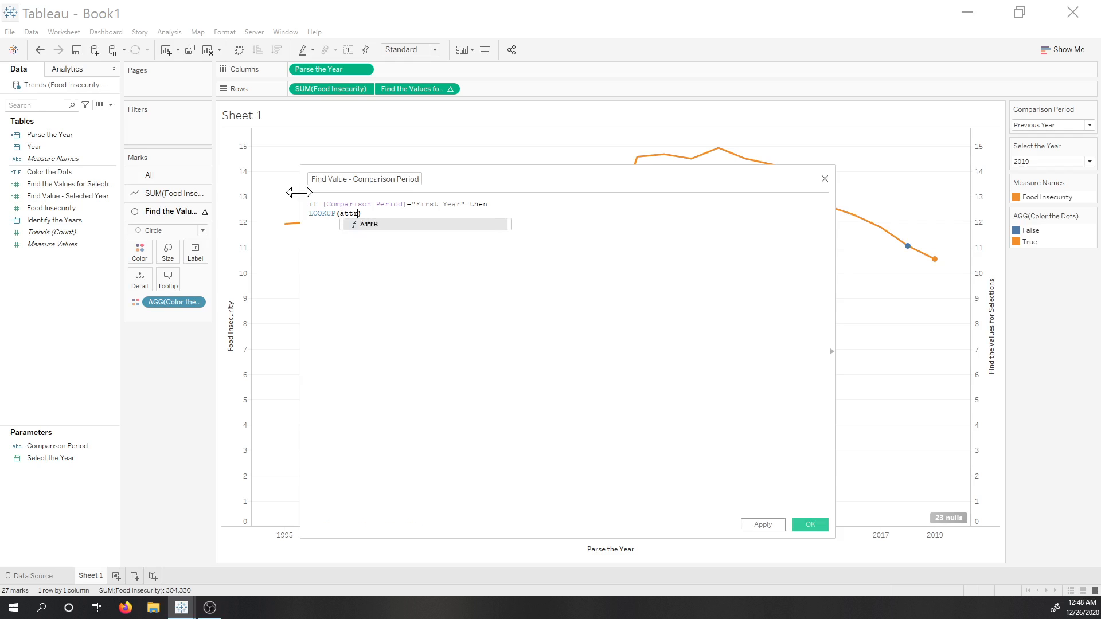
key(Return)
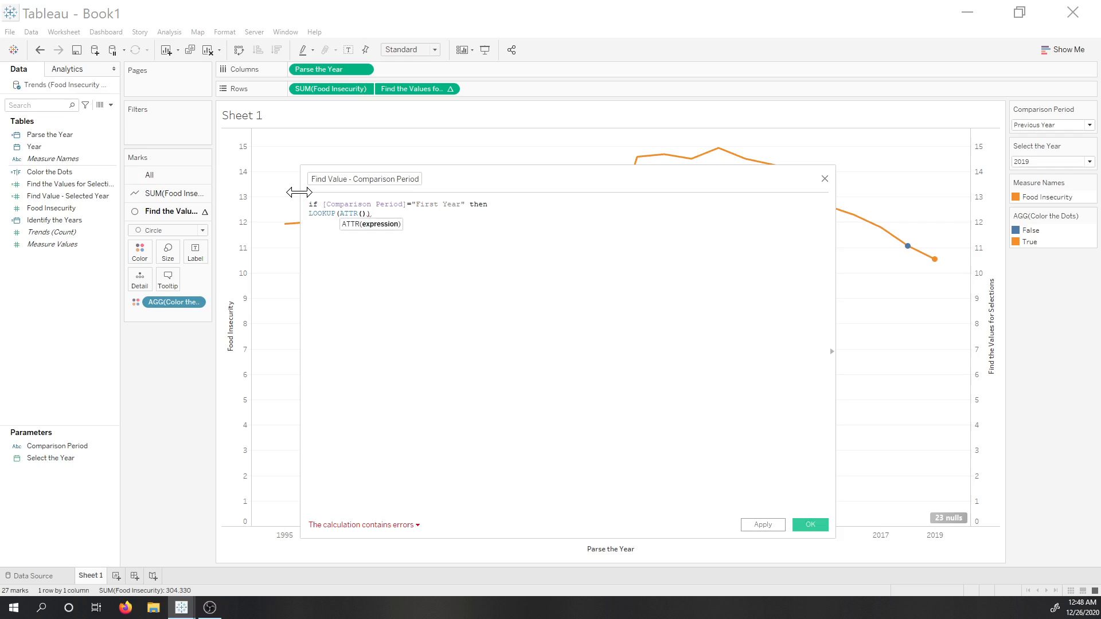
text(food)
key(Return)
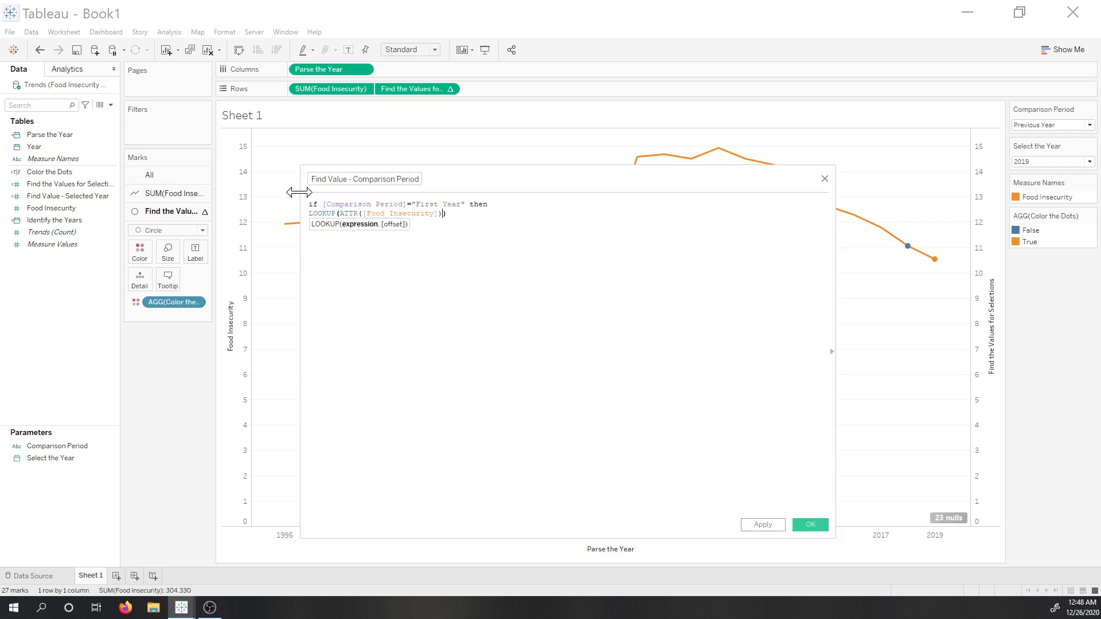
text(, first)
key(Return)
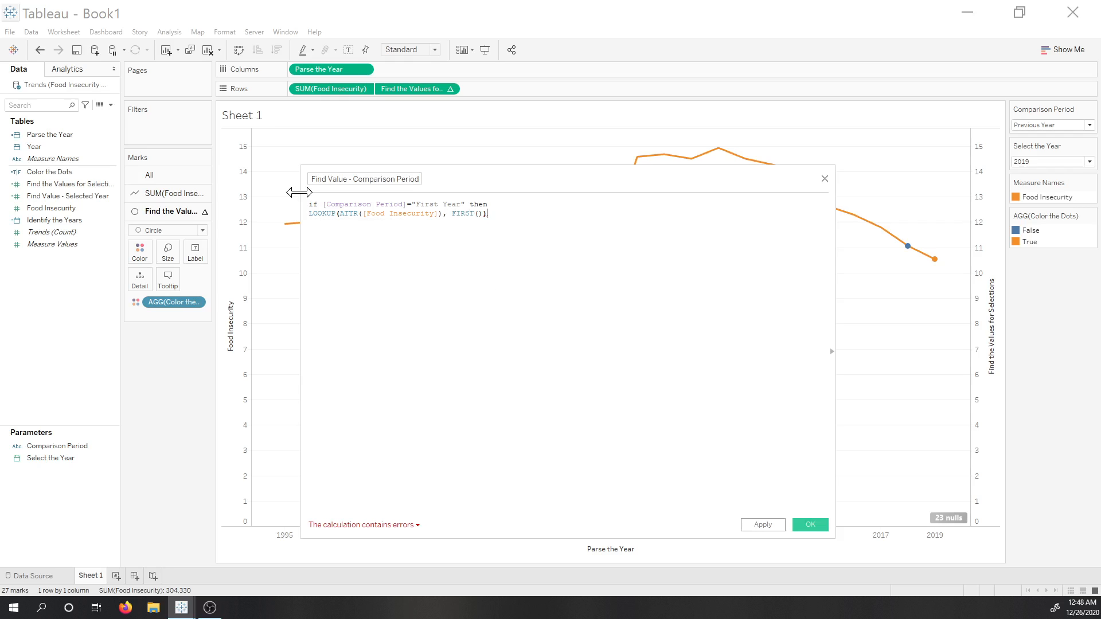
text())
key(Return)
Duplicate the First Year branch below itself and turn the copy's if into elseif.
key(ctrl+a)
key(ctrl+c)
key(Down)
key(Up)
key(Return)
key(BackSpace)
key(ctrl+v)
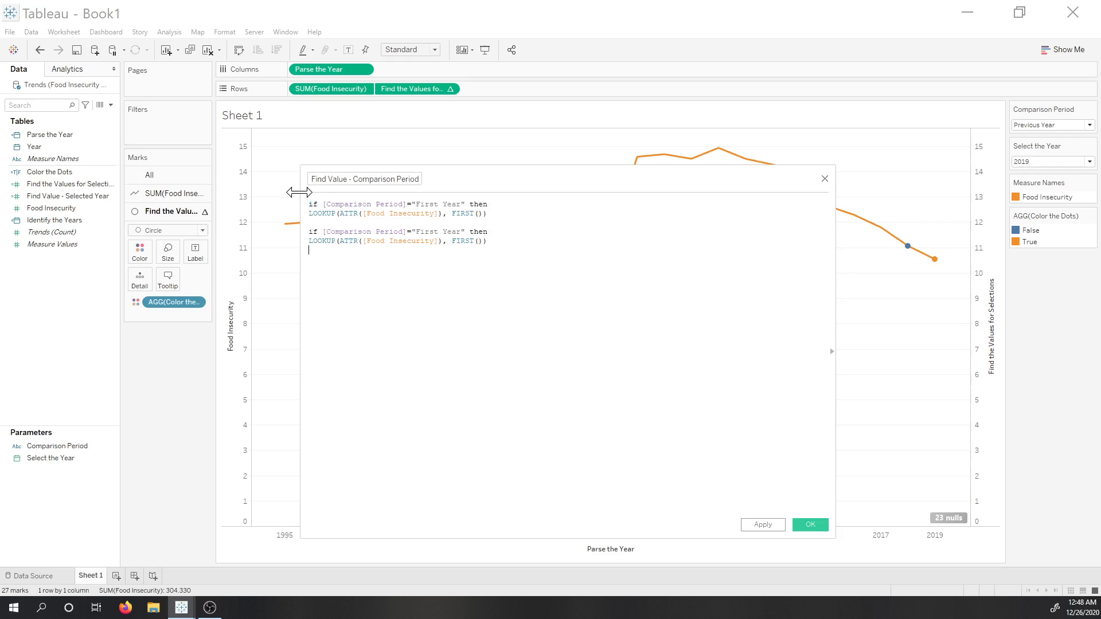
key(Up)
key(Up)
text(else)
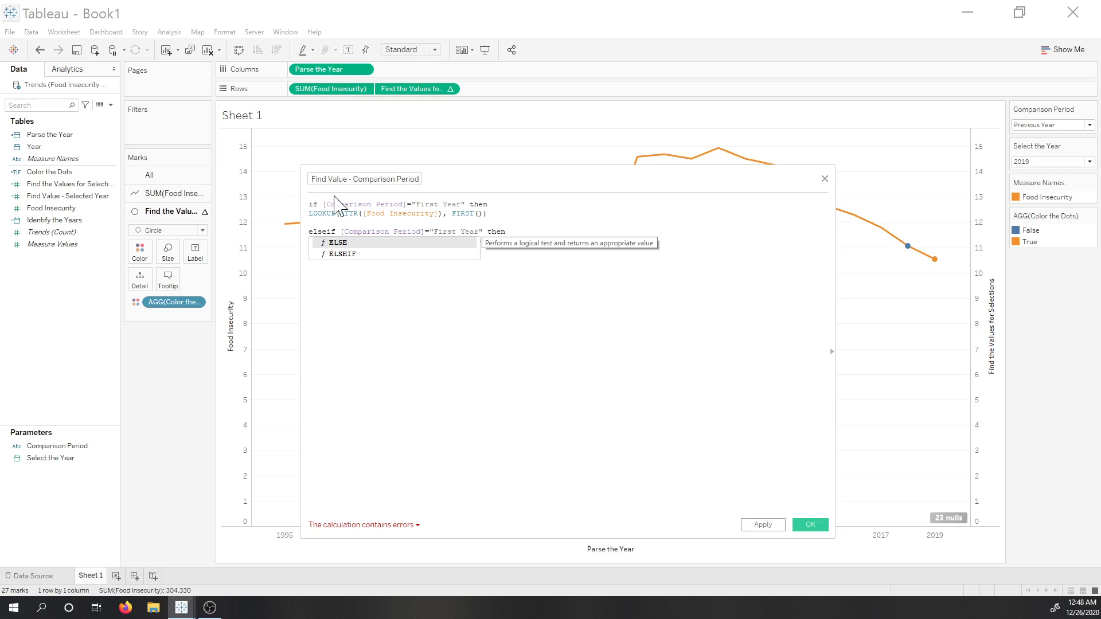
Change the elseif condition to compare the Comparison Period with "Most Recent Year".
drag(310, 223, 474, 235)
click(450, 232)
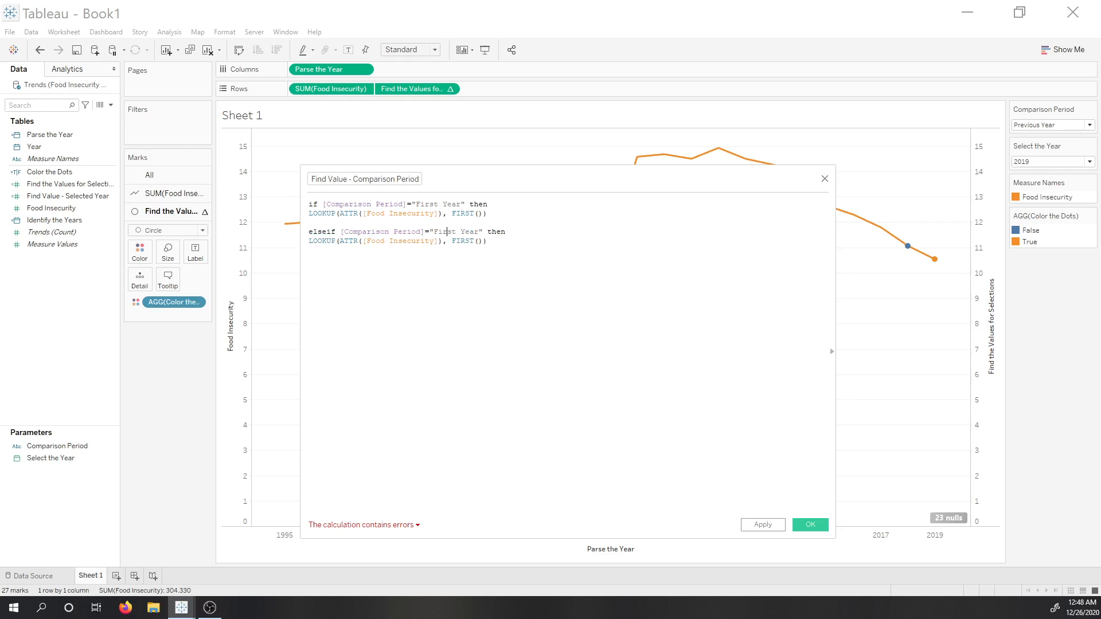
double_click(444, 231)
text(Most Recent)
Replace FIRST with LAST in the elseif branch so it reads LOOKUP(ATTR([Food Insecurity]), LAST()).
key(Down)
key(Left)
key(Left)
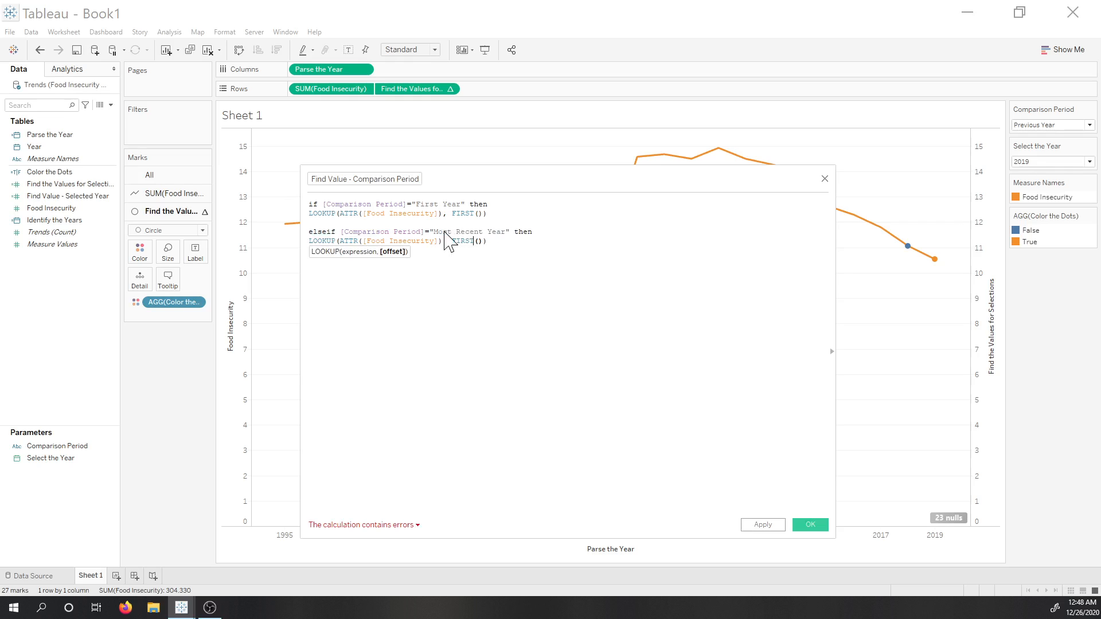
key(BackSpace)
key(BackSpace)
key(BackSpace)
key(BackSpace)
key(BackSpace)
text(LAST())  )
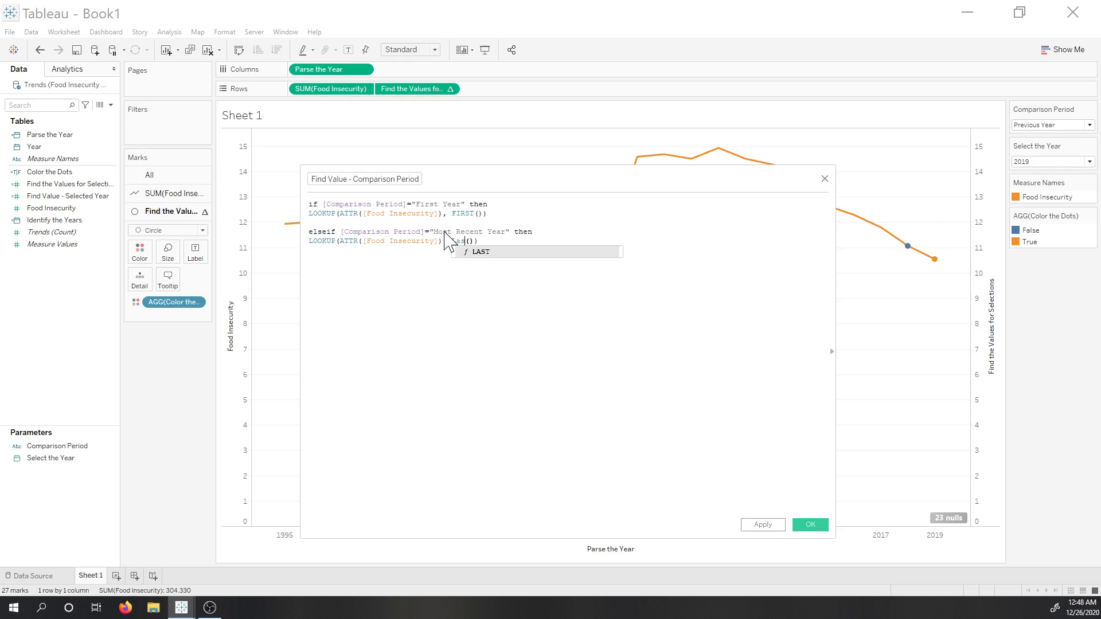
Add an else branch with a LOOKUP of SUM([Food Insecurity]).
text(else)
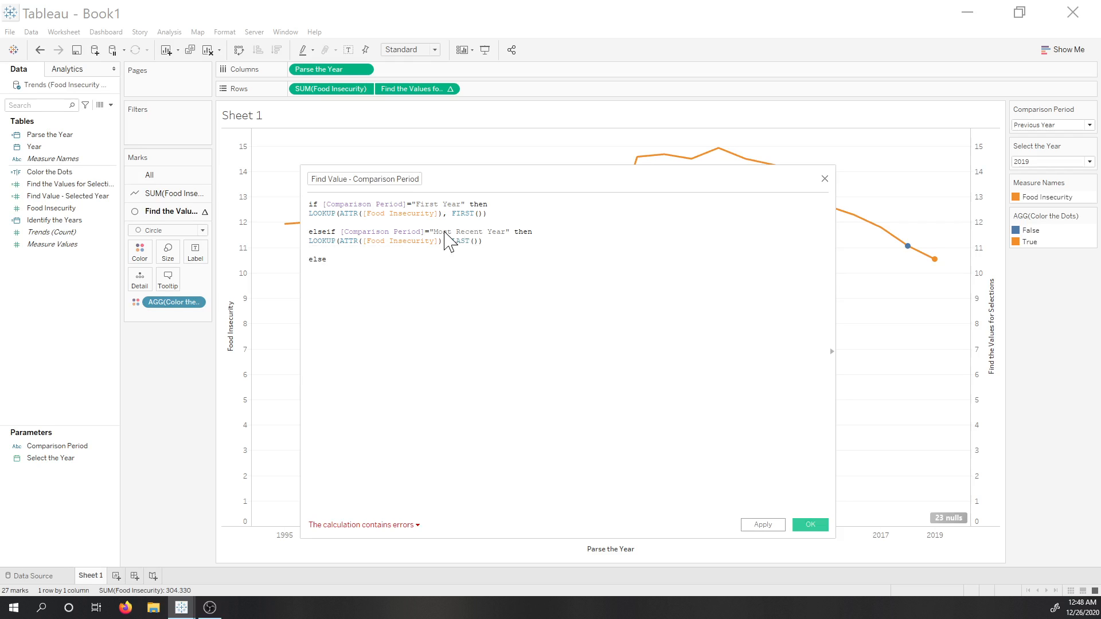
key(Return)
text(look)
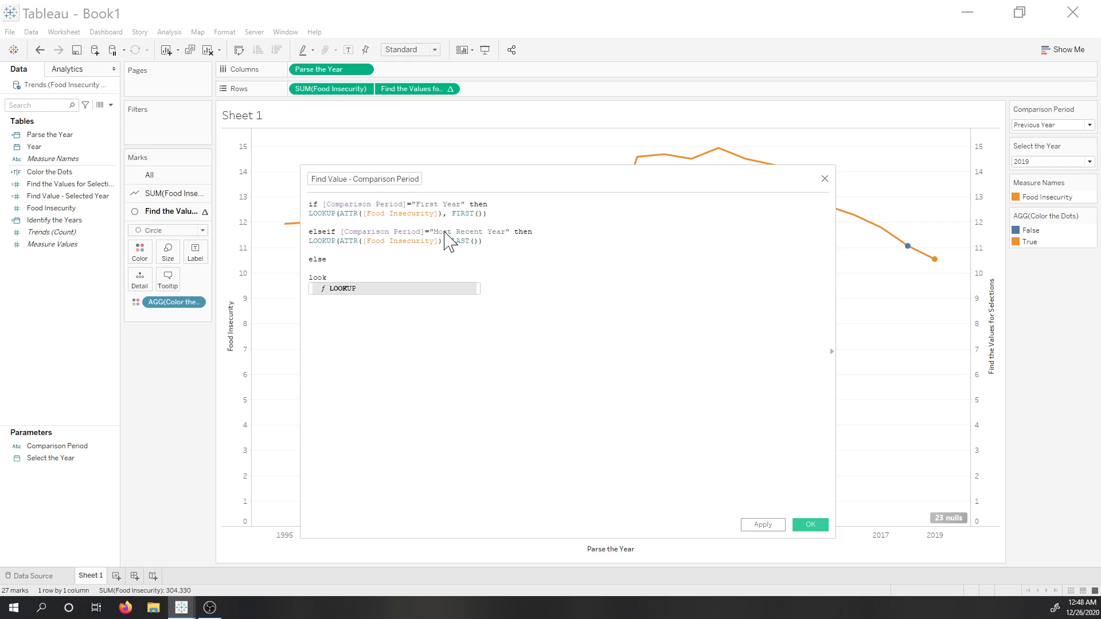
key(Return)
text(sum))
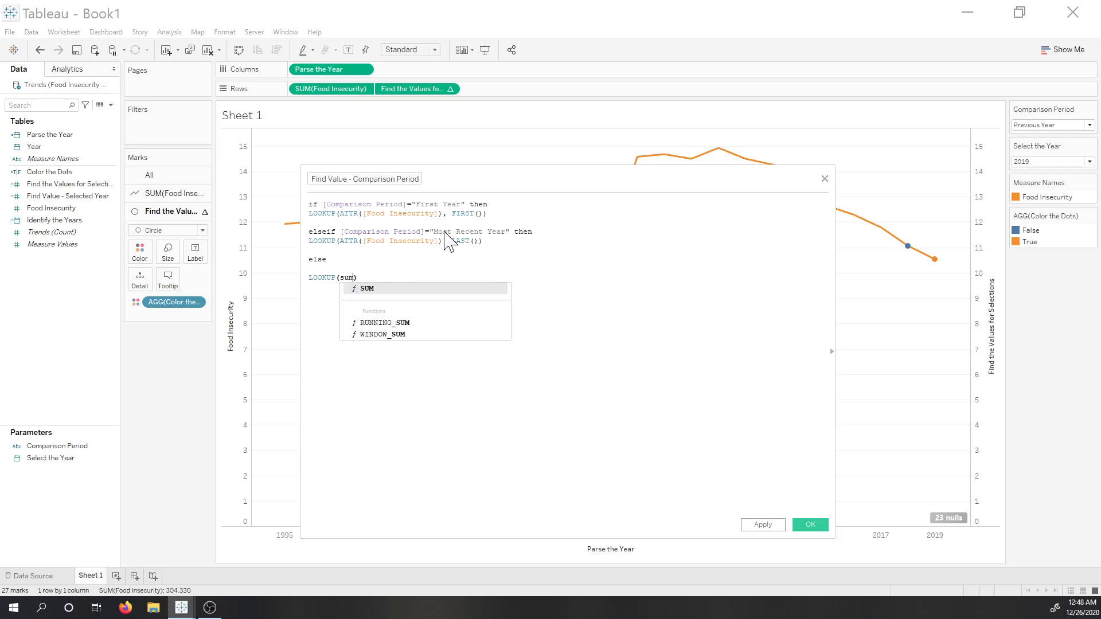
key(Return)
text(food)
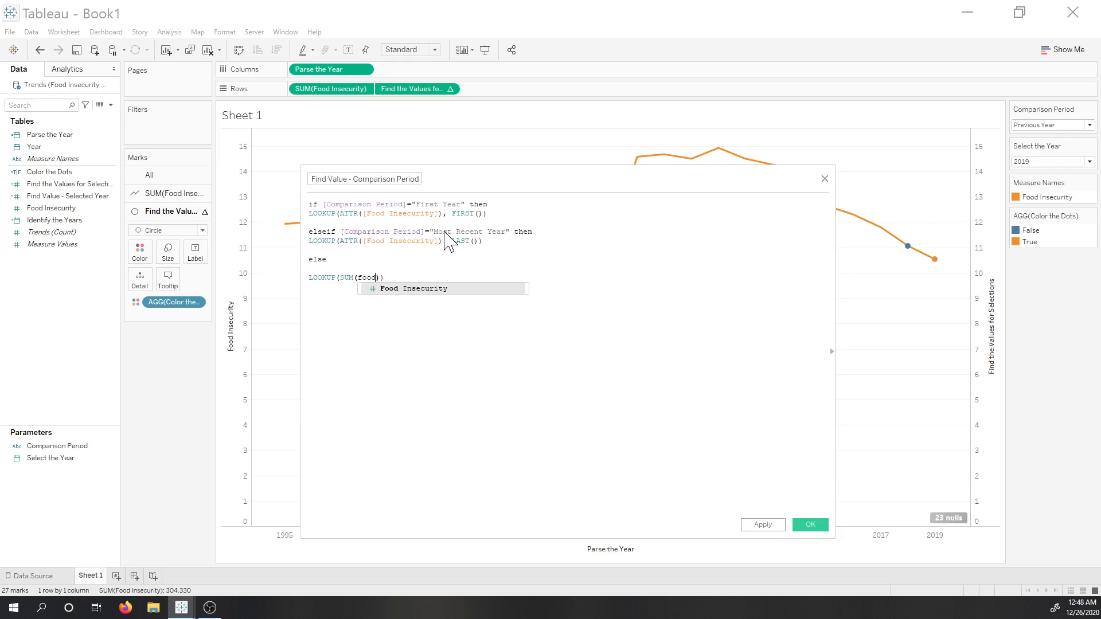
key(Return)
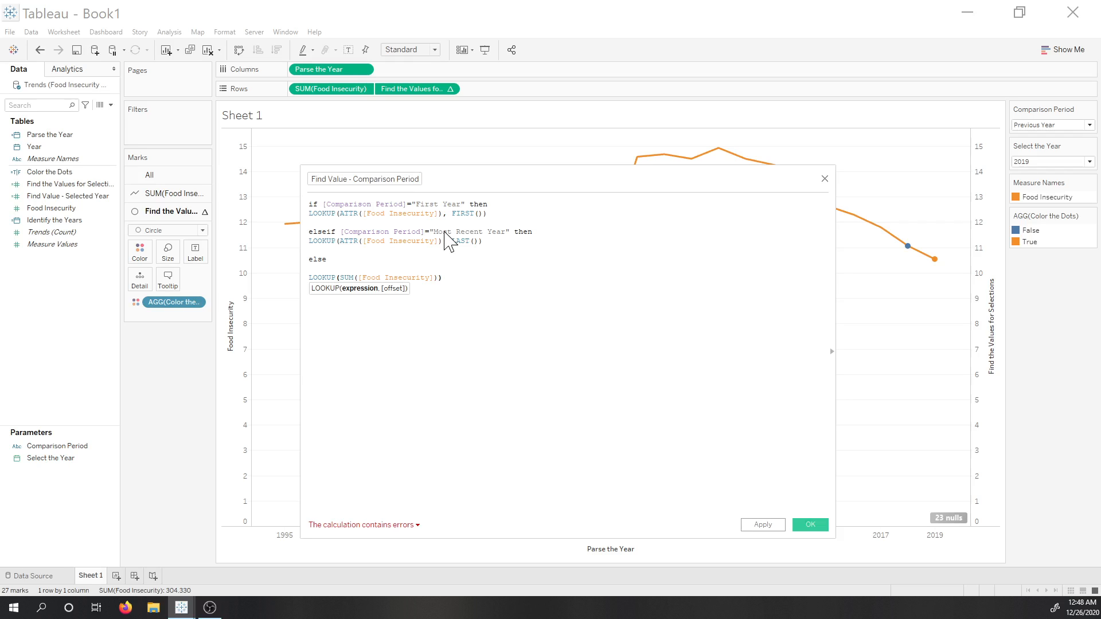
Give the else branch's LOOKUP the offset -attr([Parse the Year])-([Select the Year]-1) and close its parenthesis.
text(,)
text(-att)
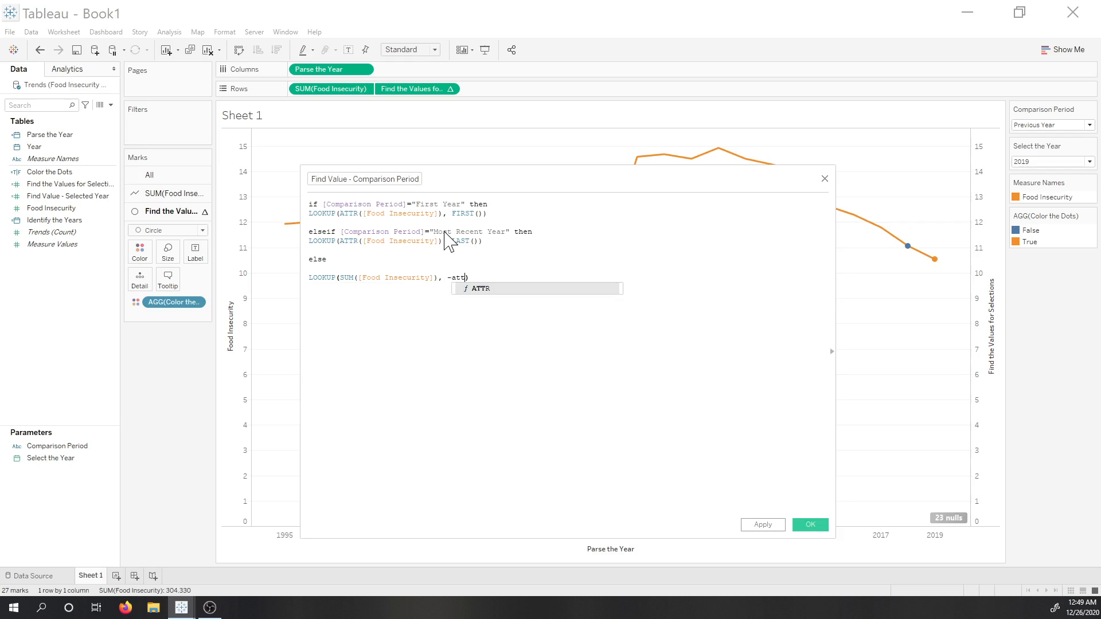
text(r()
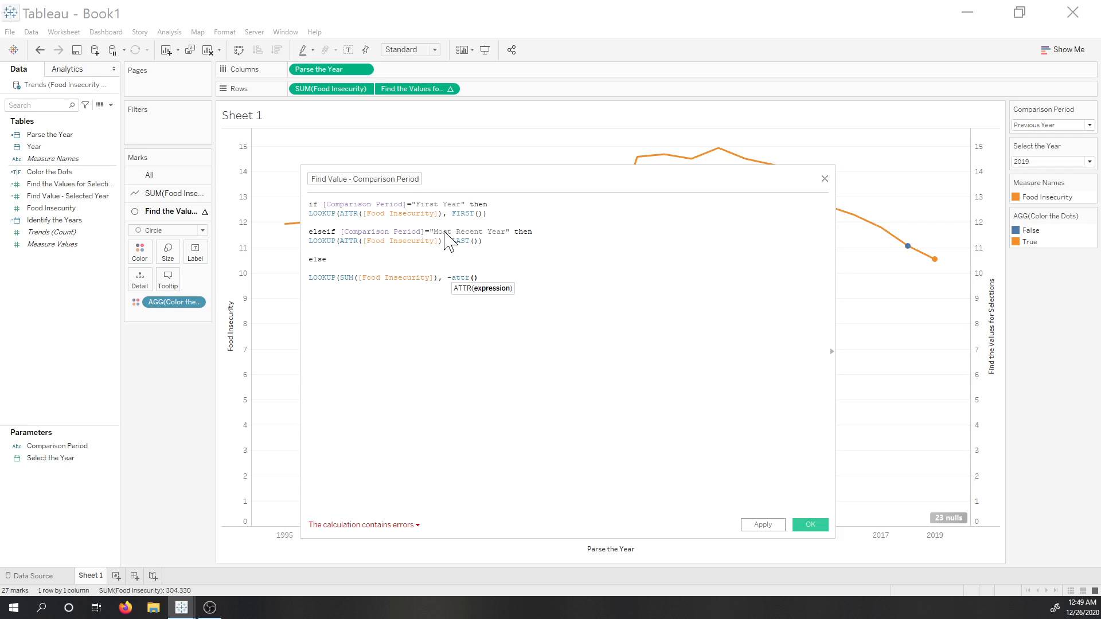
text(par)
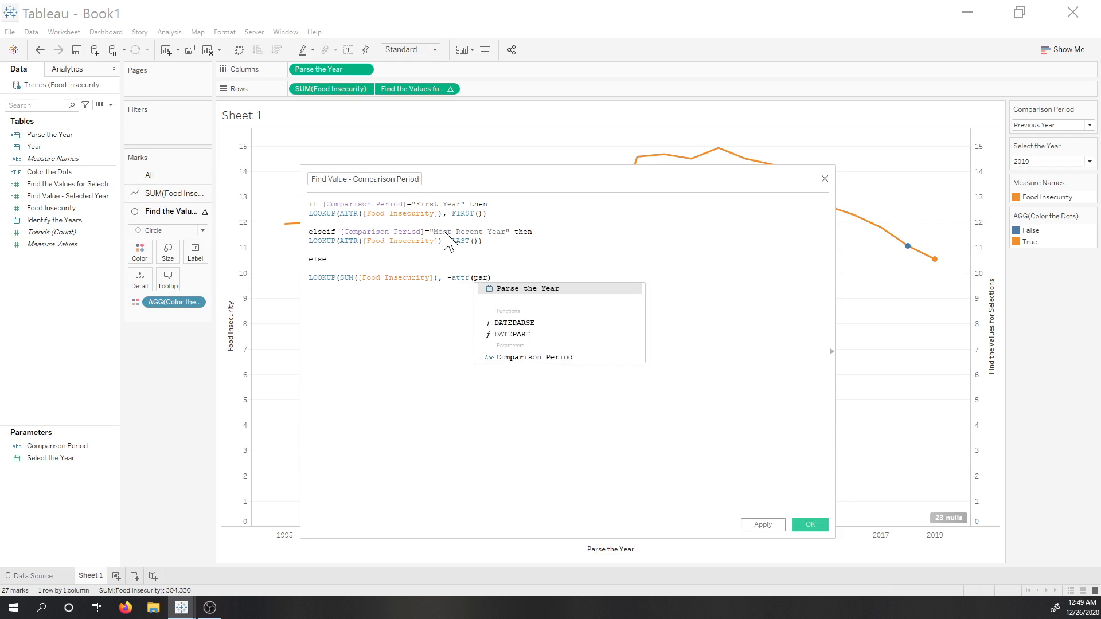
key(Return)
key(Right)
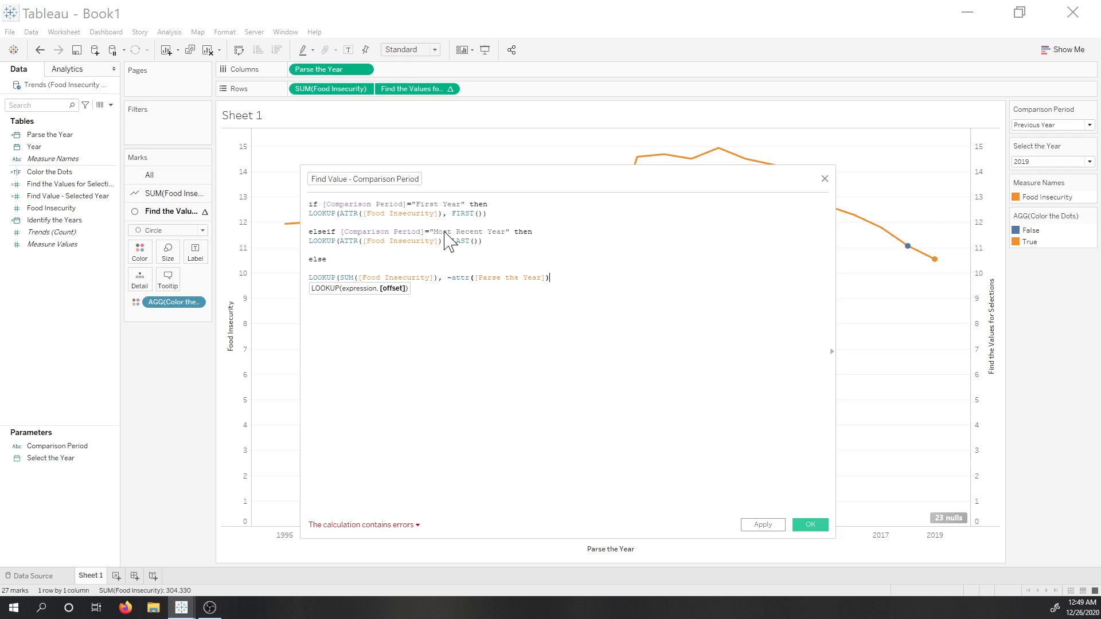
text(-([s)
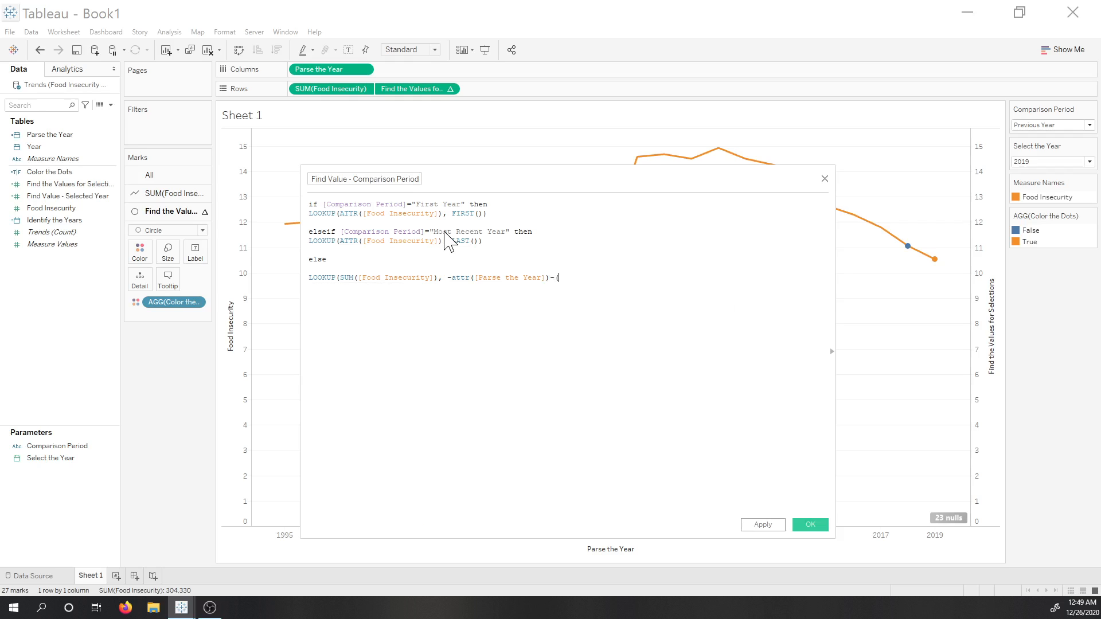
key(Return)
text(-1))
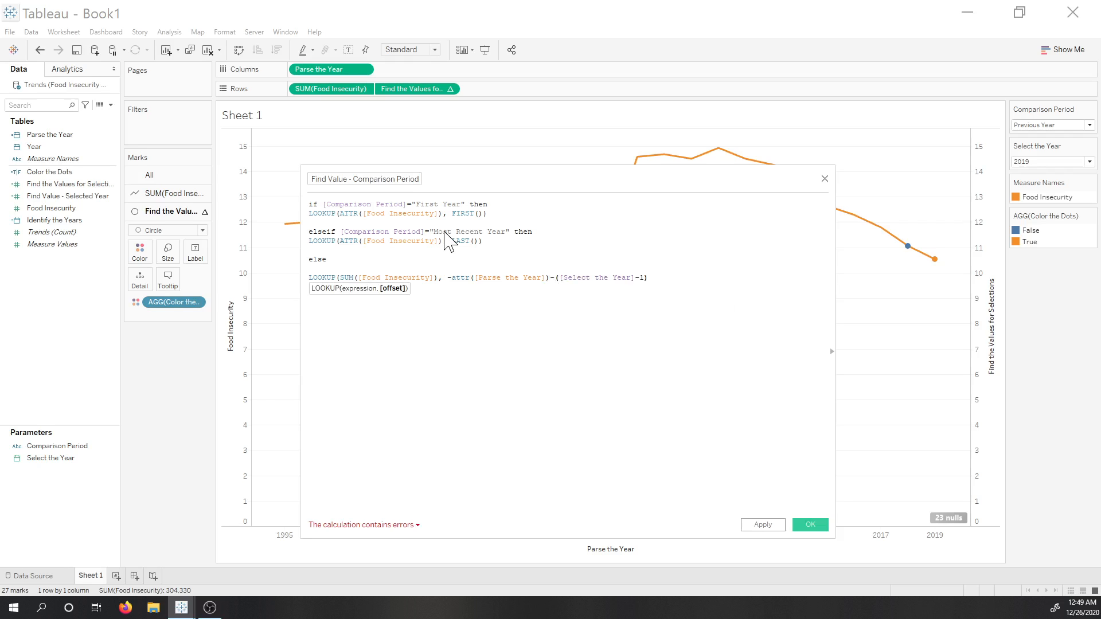
text())
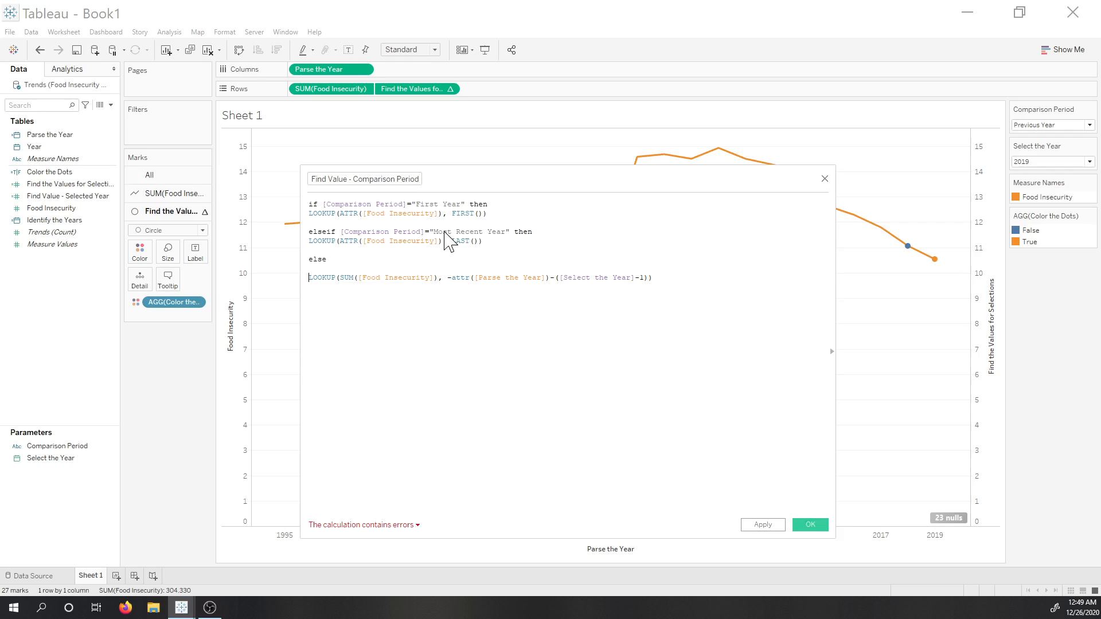
Wrap the else branch's LOOKUP in another lookup() and close the IF statement with END.
text(lookup()
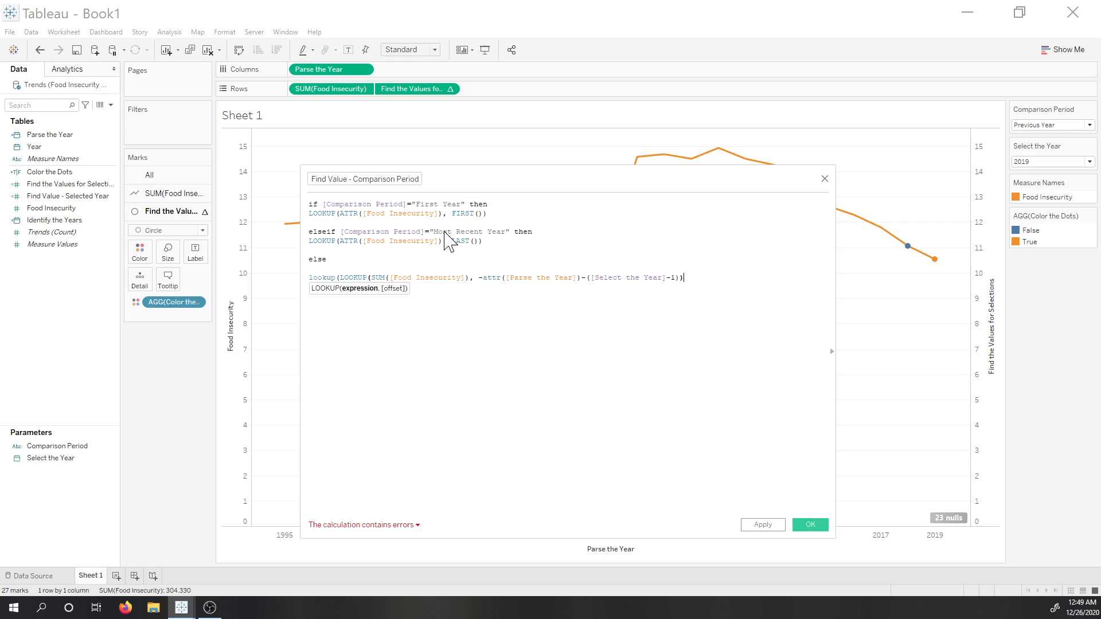
text())
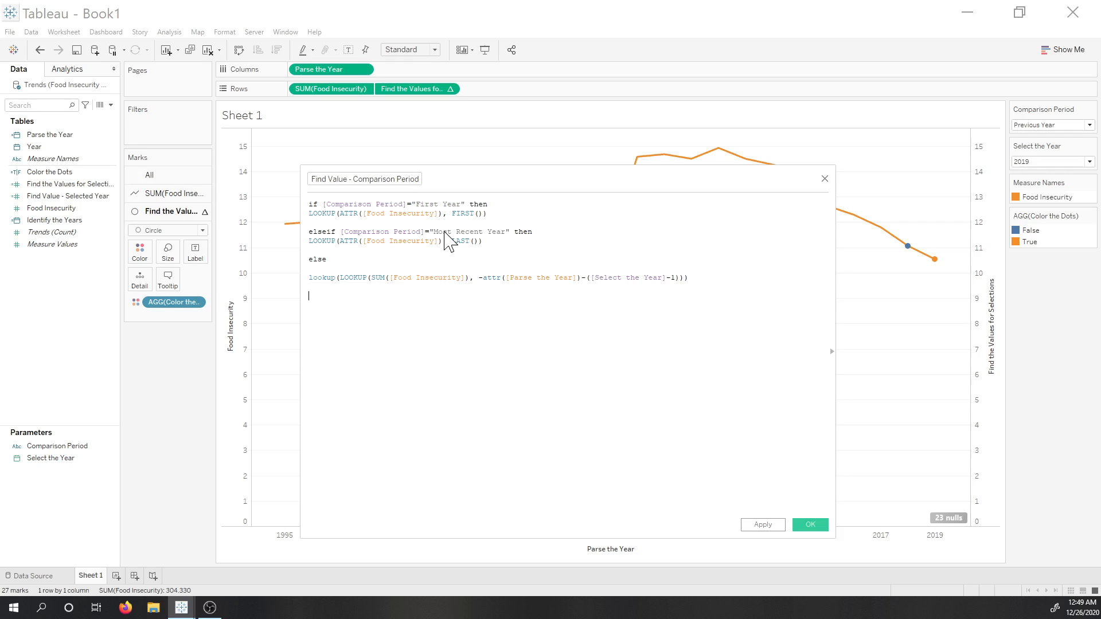
text(END)
Enclose the offset after the minus sign in parentheses, giving -(attr([Parse the Year])-([Select the Year]-1)), and save the calculation.
click(481, 278)
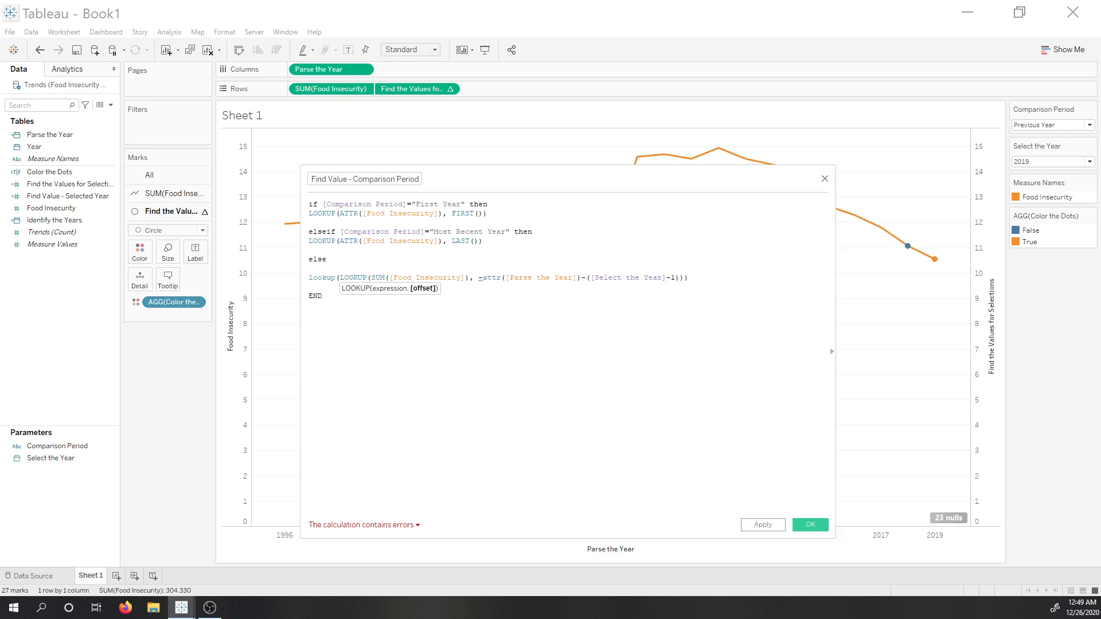
text(()
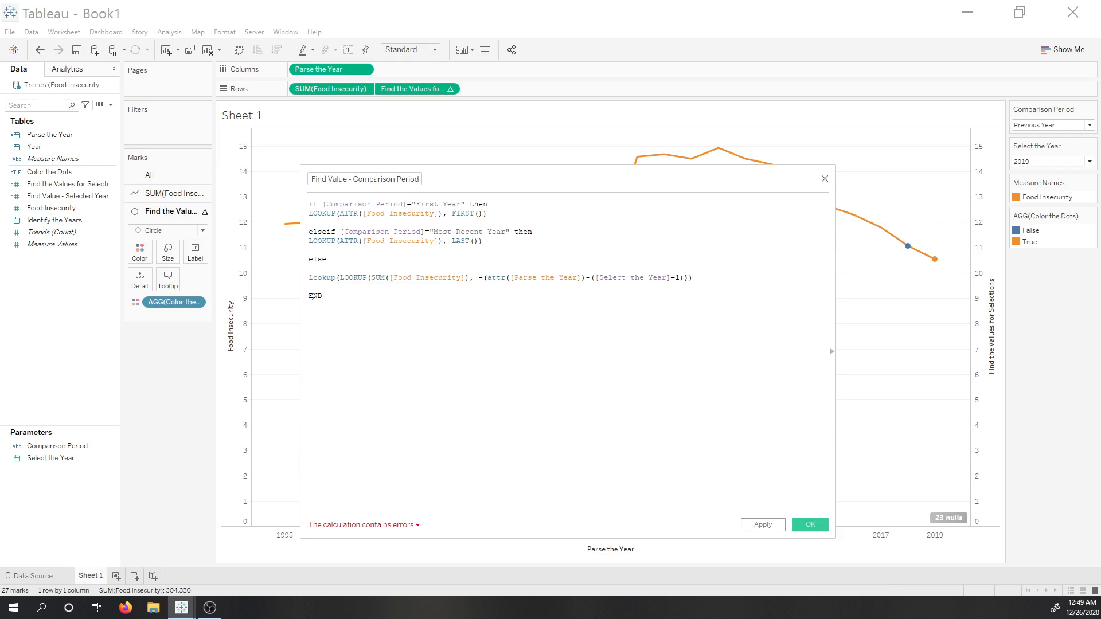
click(693, 278)
text())
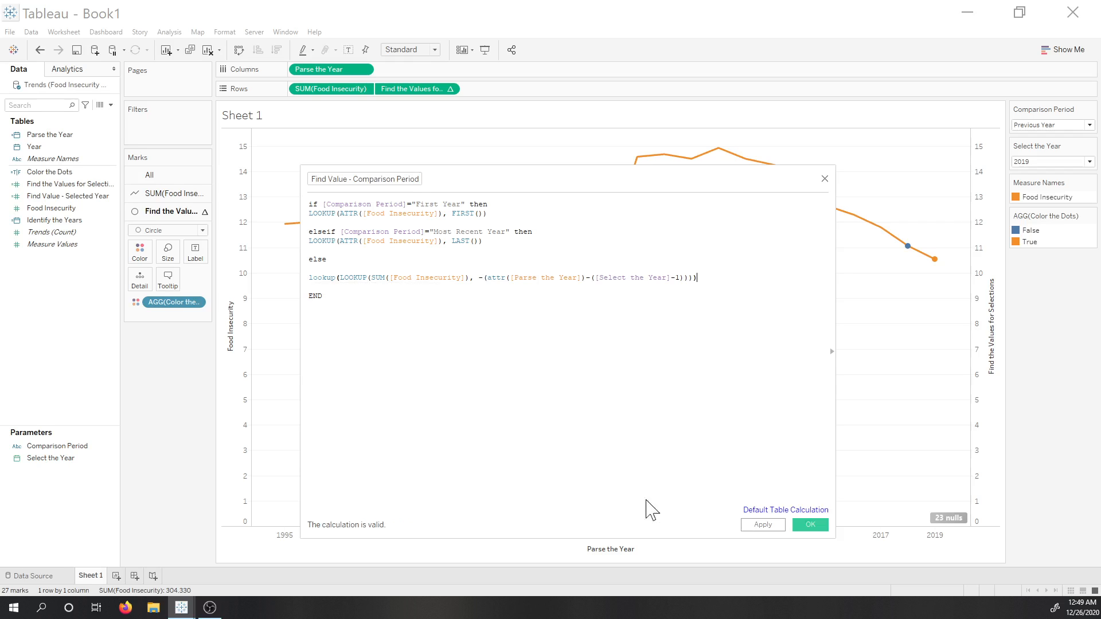
click(810, 525)
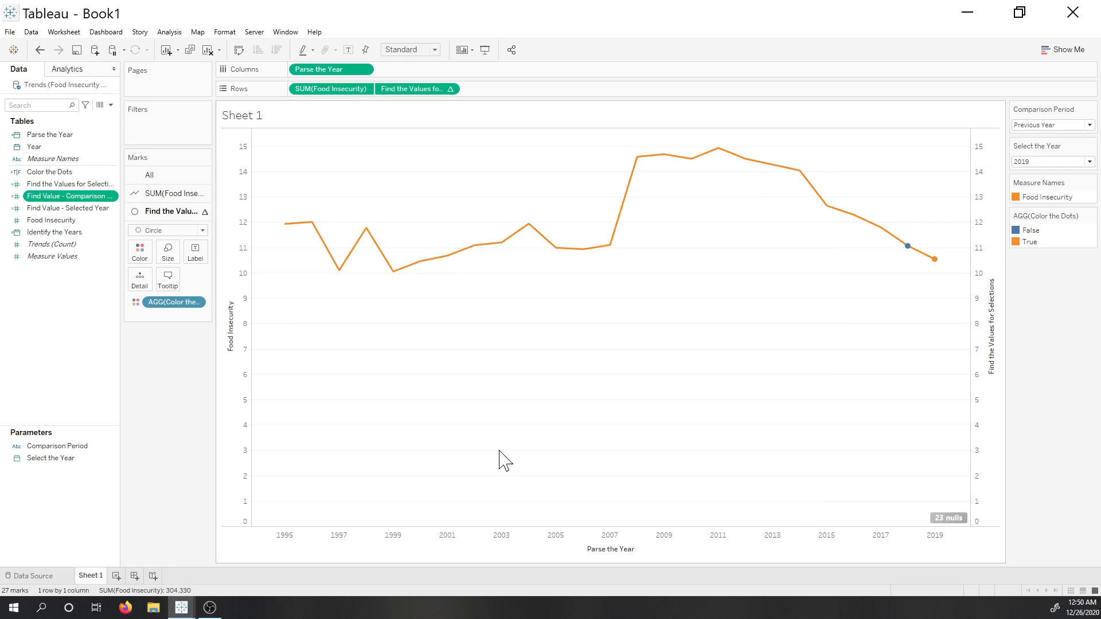
Create a new calculated field and name it Variance.
right_click(73, 297)
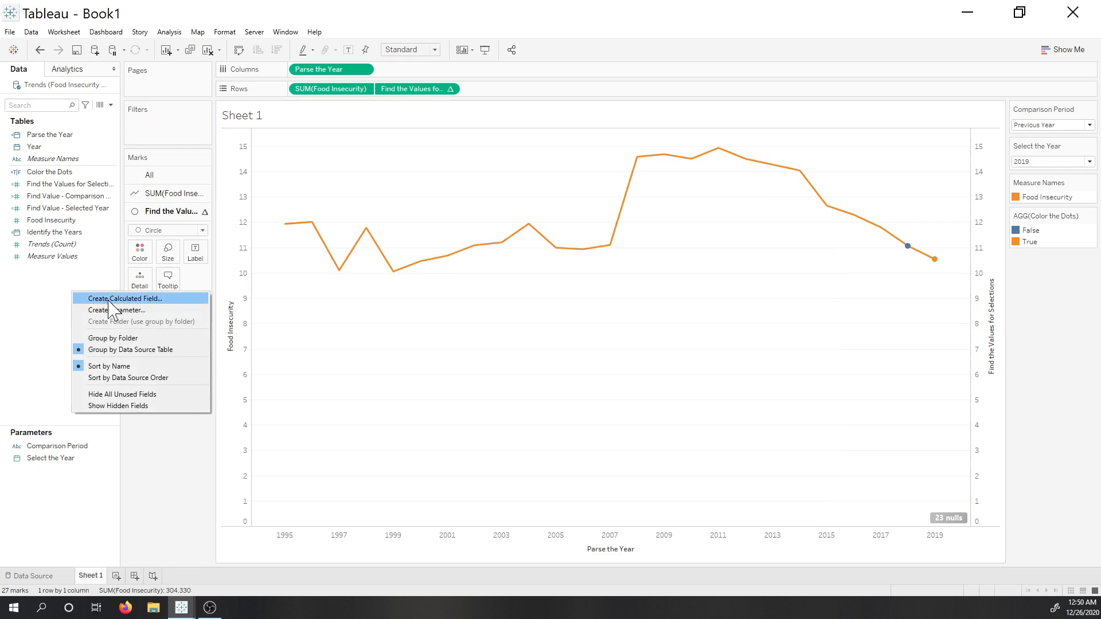
click(115, 298)
text(Variance)
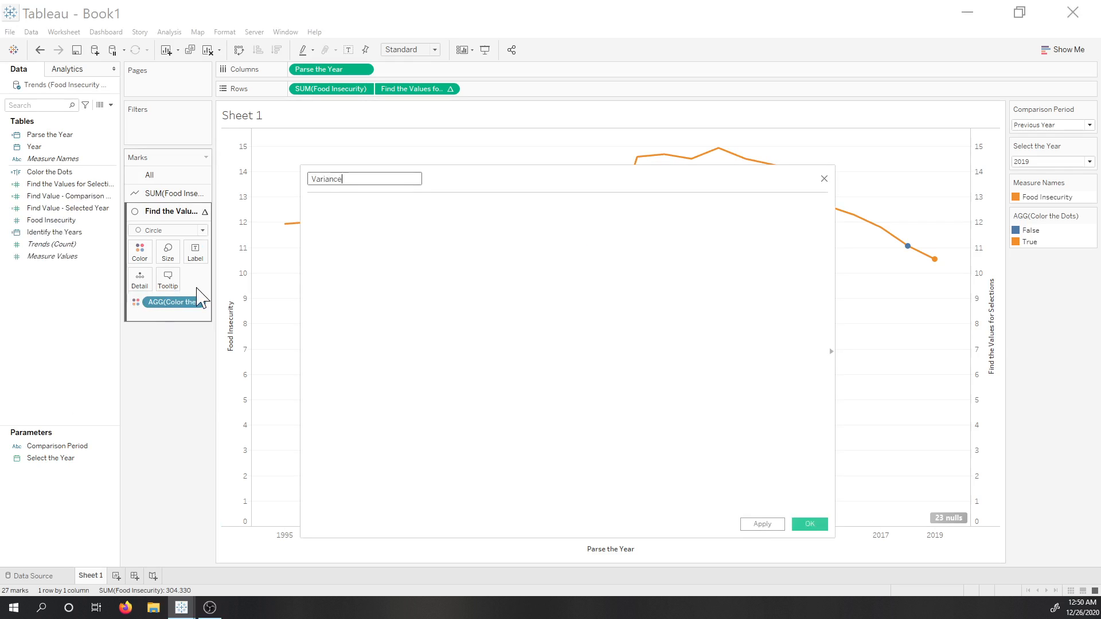
key(Tab)
drag(89, 188, 405, 270)
drag(69, 196, 474, 242)
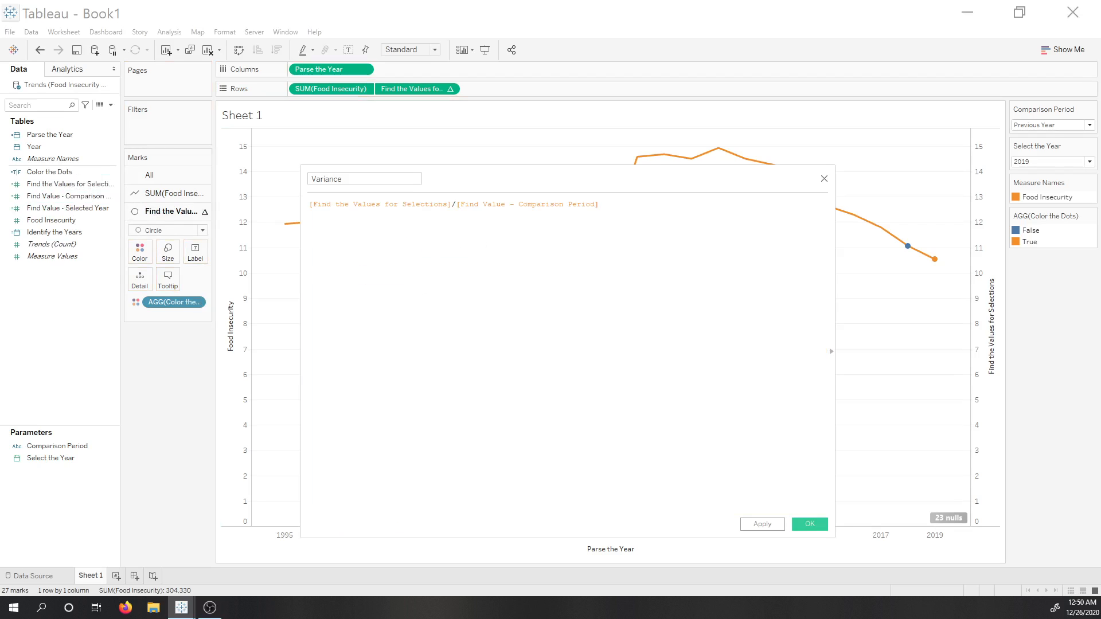
key(ctrl+a)
key(BackSpace)
Define Variance as [Find Value - Selected Year]/[Find Value - Comparison Period]-1 and save the calculation.
drag(69, 208, 380, 223)
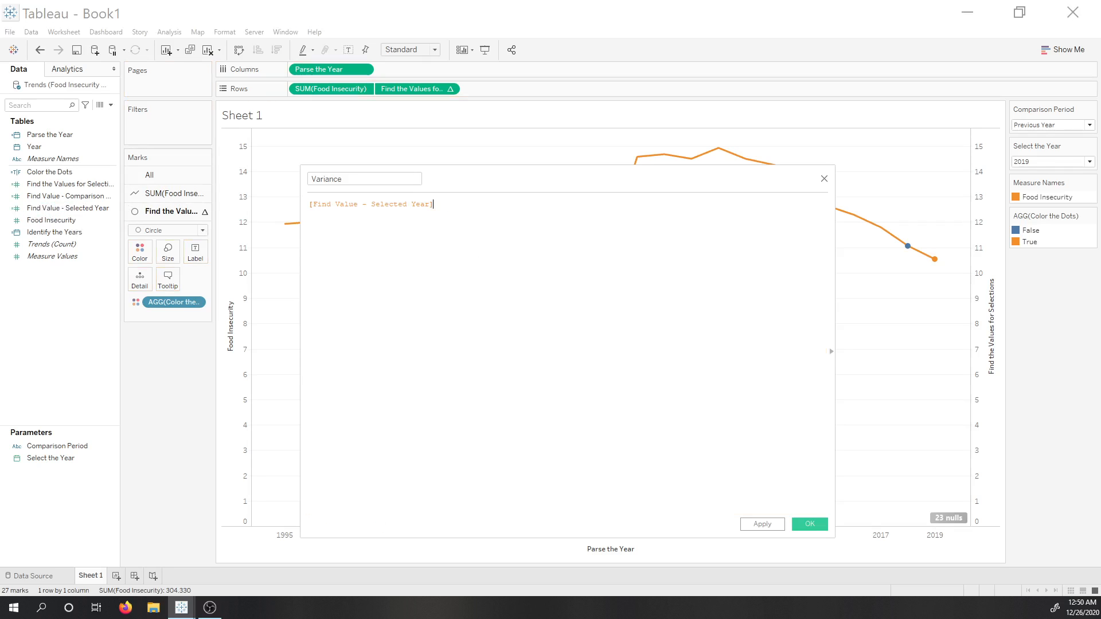
drag(72, 195, 549, 205)
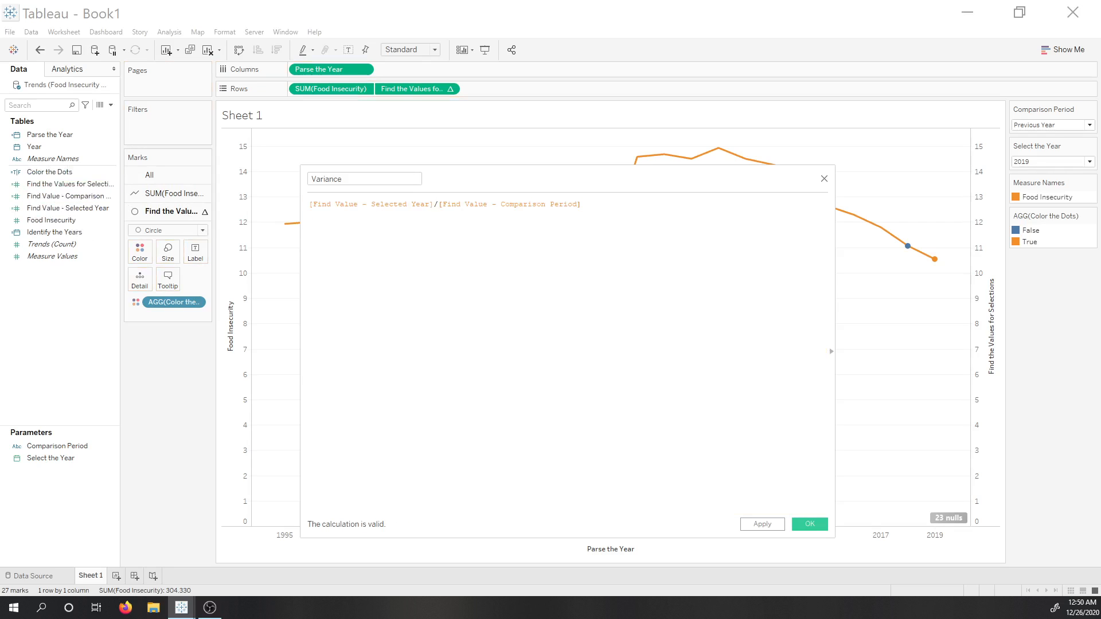
text(-1)
click(806, 525)
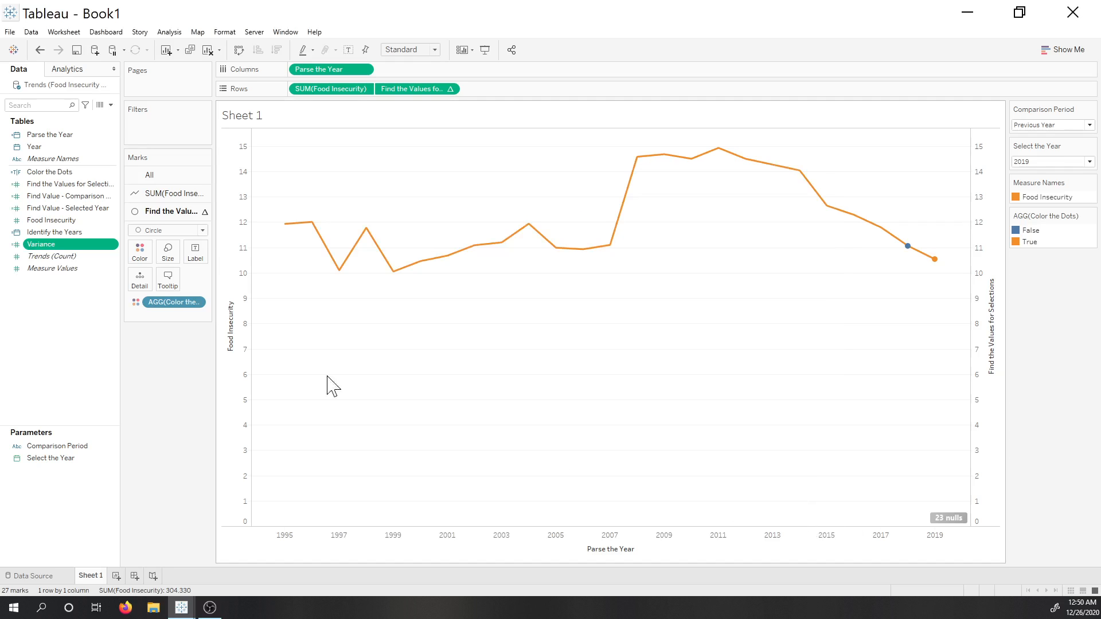
Add Find Value - Selected Year, Find Value - Comparison Period and Variance as detail on the marks of both axes.
click(150, 176)
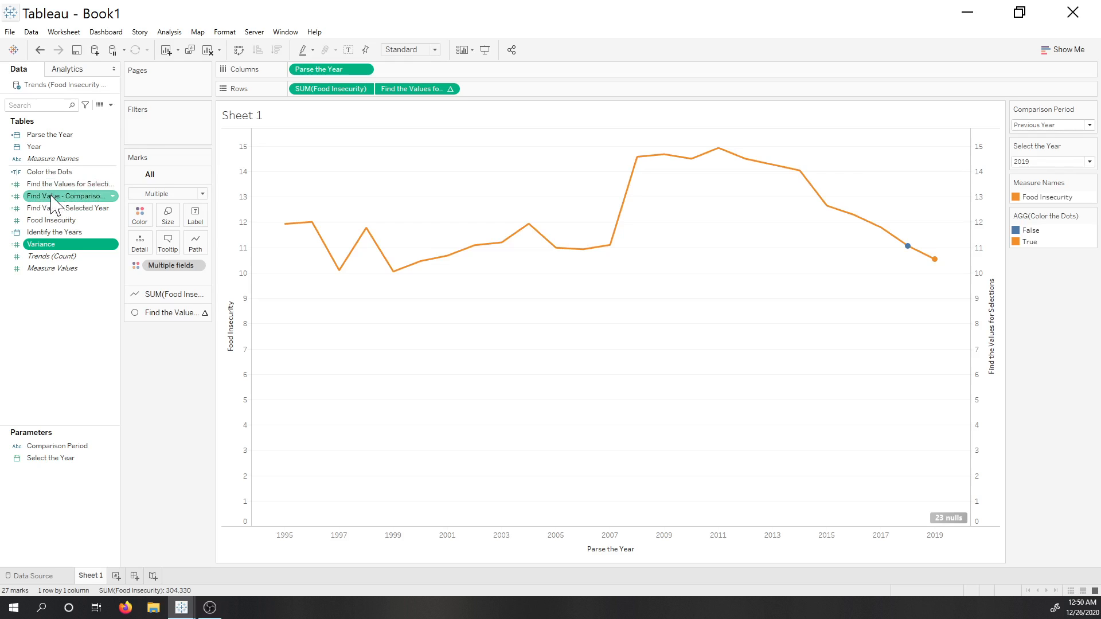
drag(55, 202, 147, 278)
drag(86, 196, 162, 301)
drag(63, 245, 158, 313)
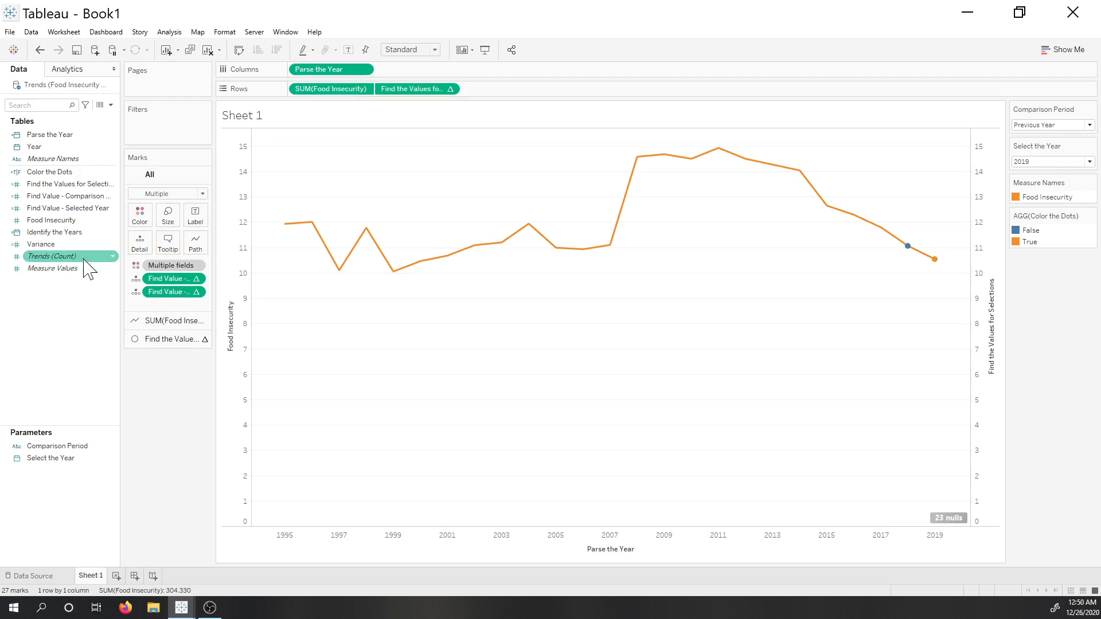
drag(61, 247, 156, 312)
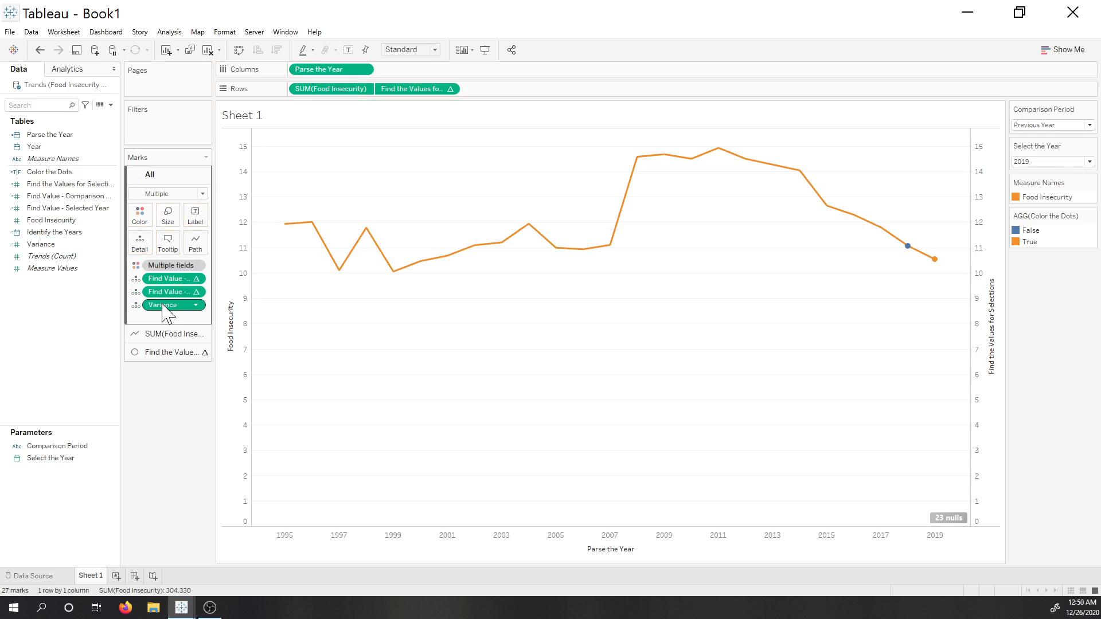
Make the two Find Value fields and Variance in the marks detail compute relative to Select the Year.
click(195, 279)
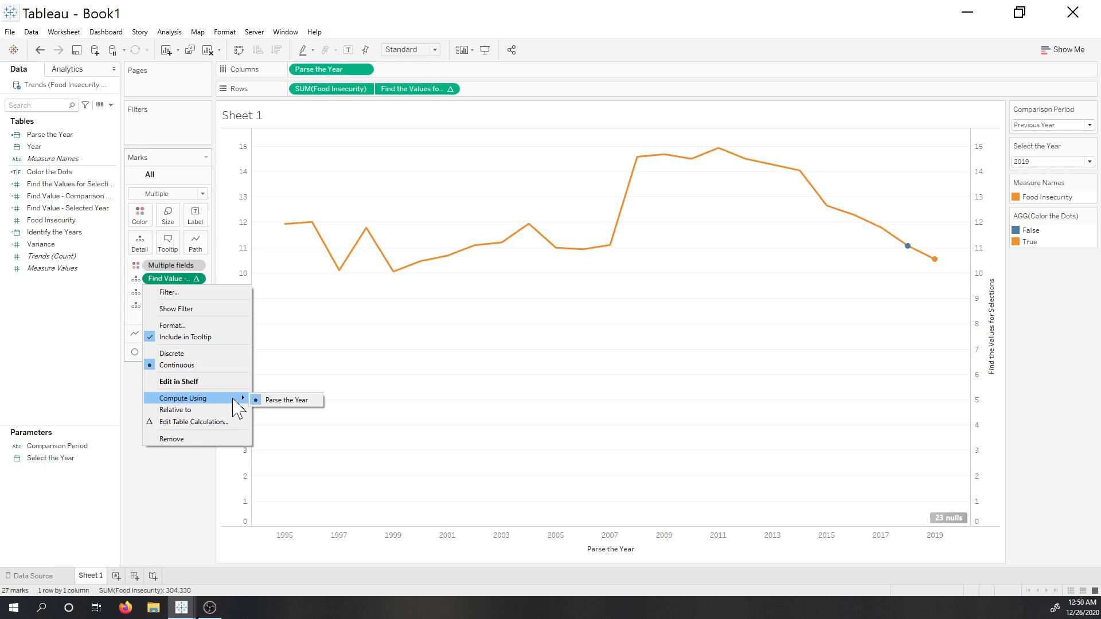
mouse_move(236, 412)
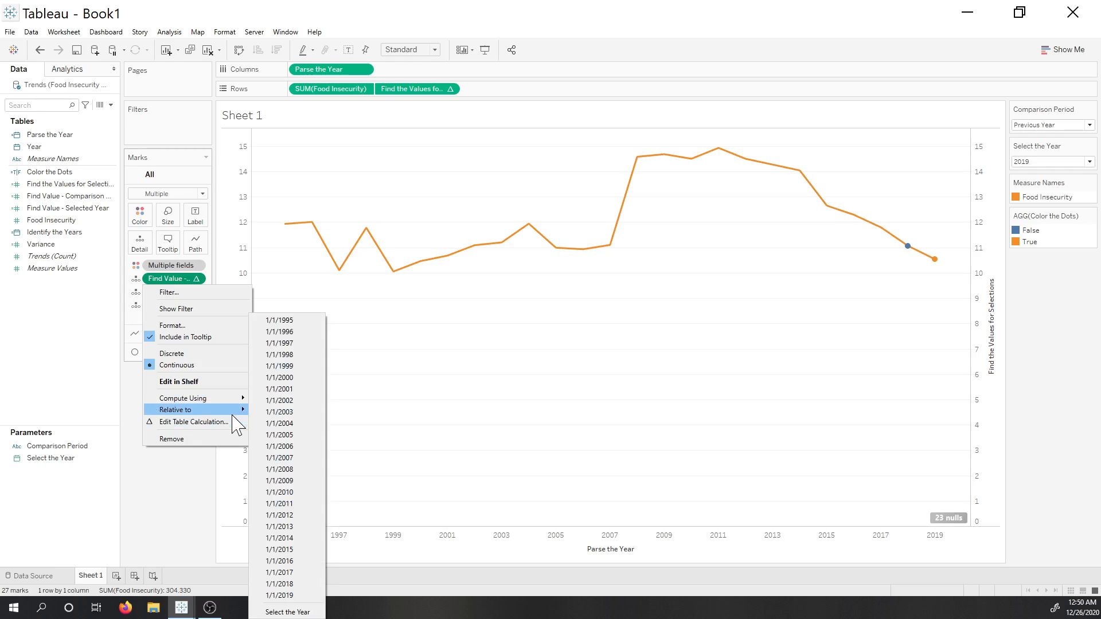
click(285, 612)
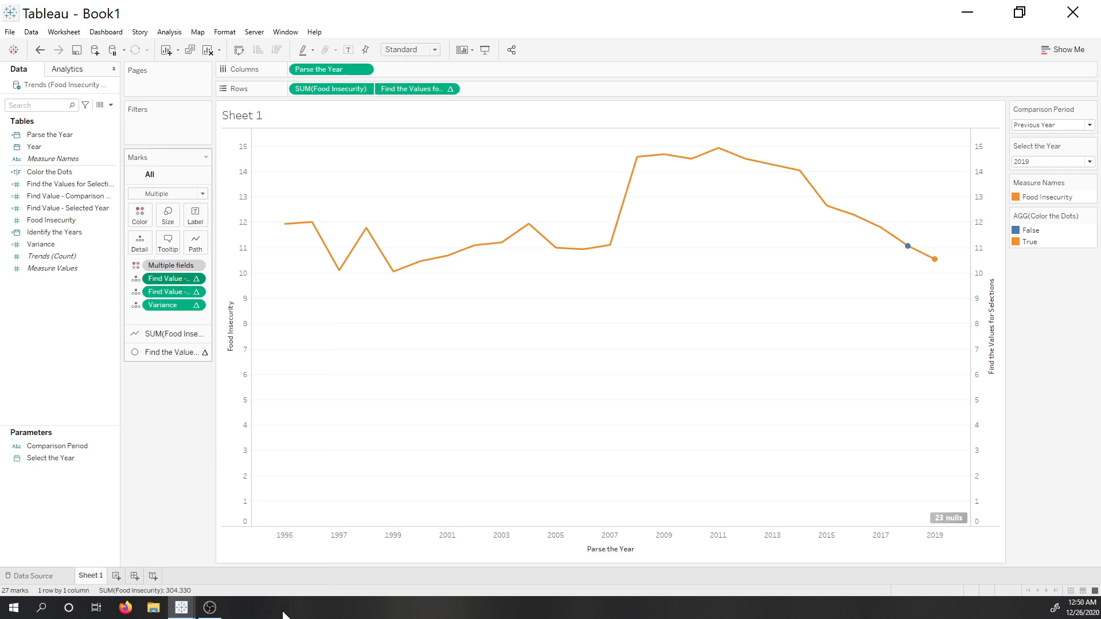
click(196, 294)
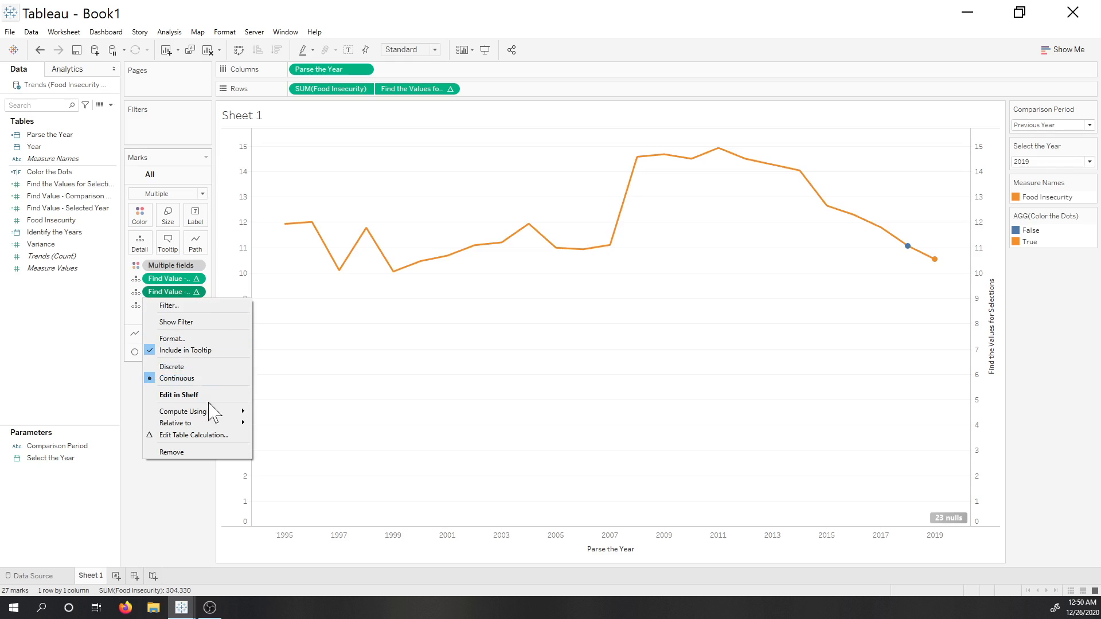
mouse_move(224, 422)
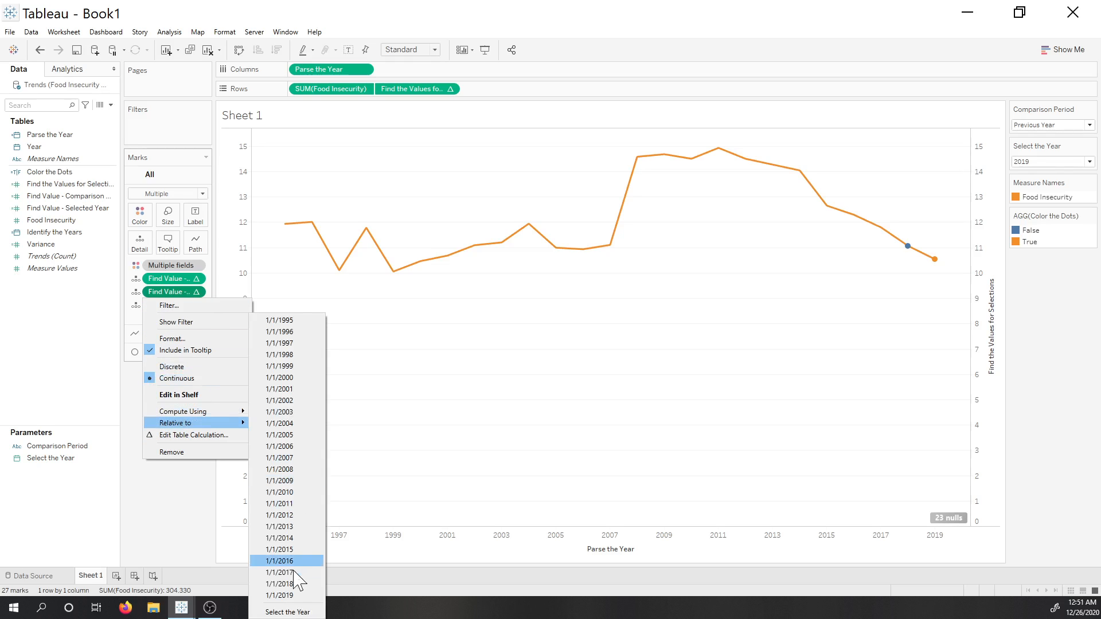
click(287, 612)
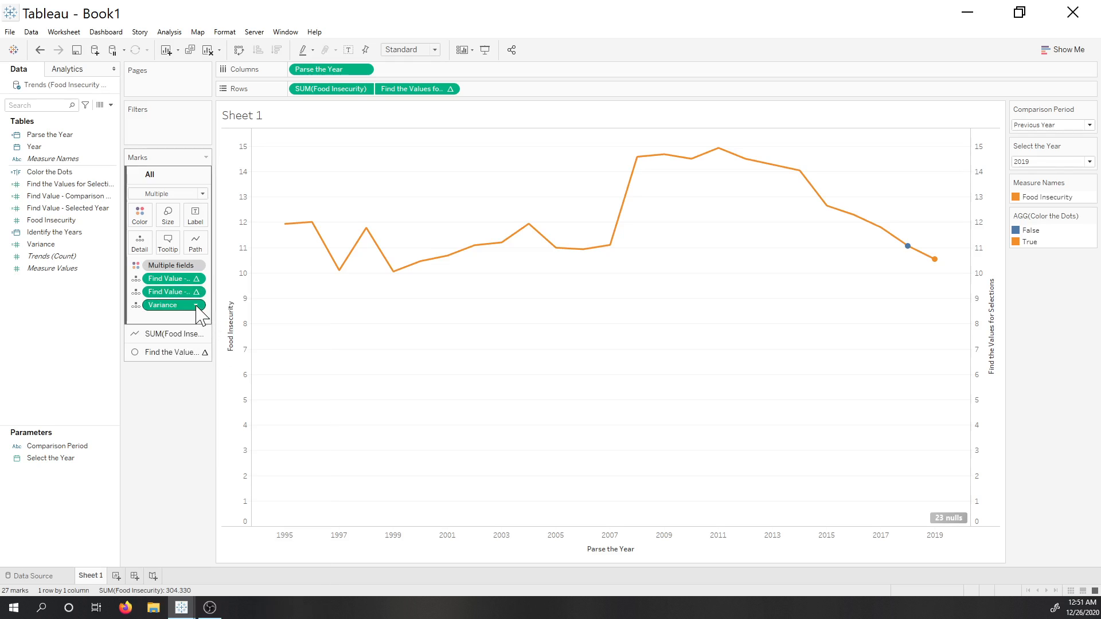
click(198, 305)
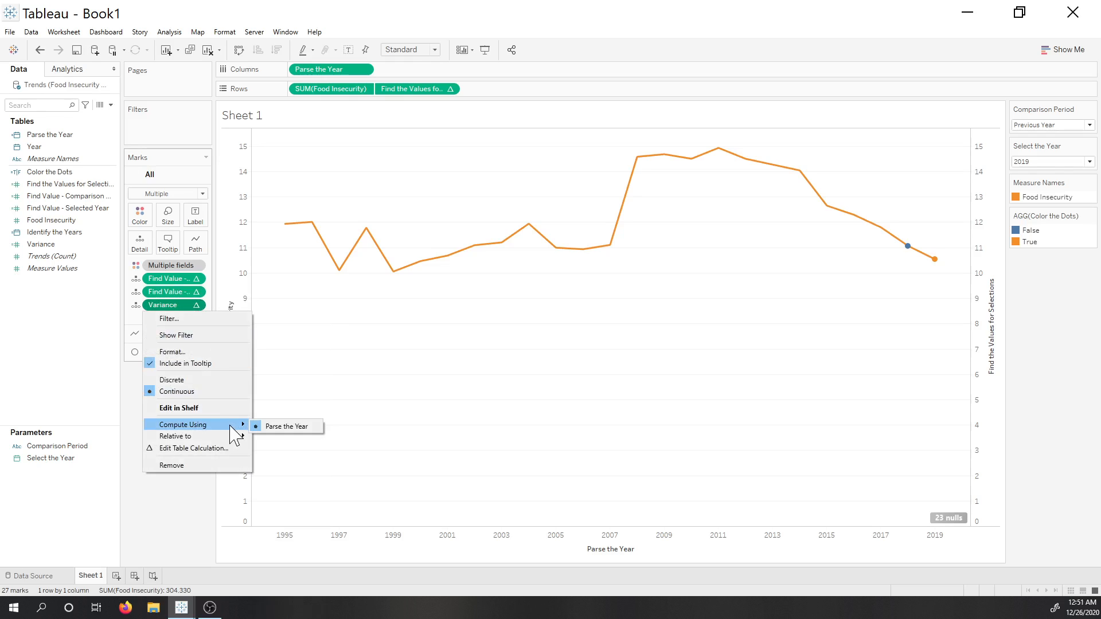
mouse_move(232, 437)
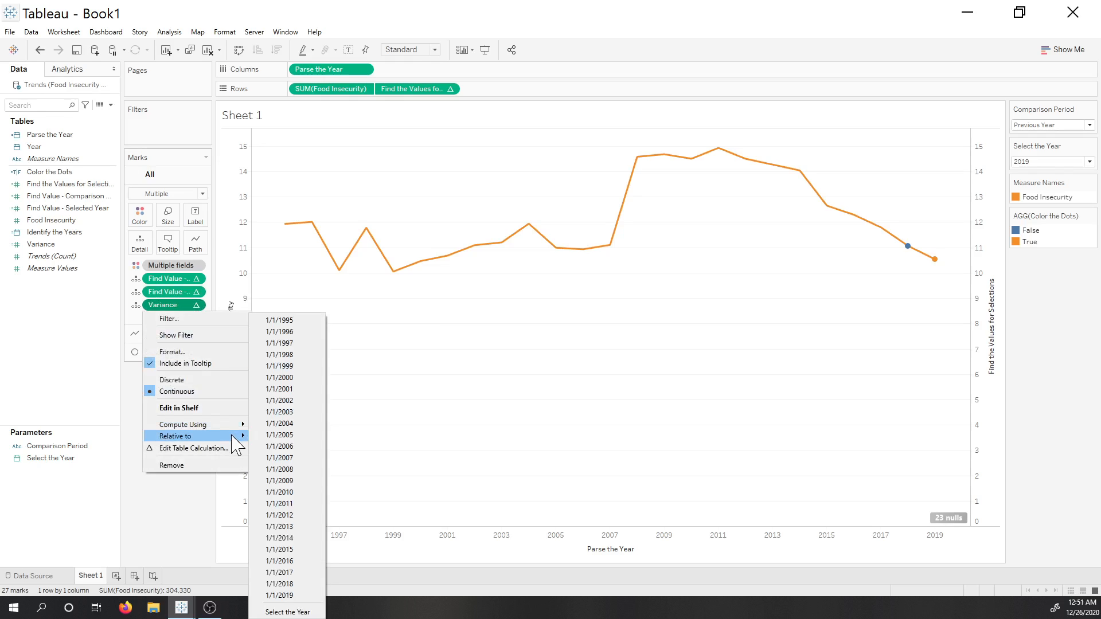
click(287, 612)
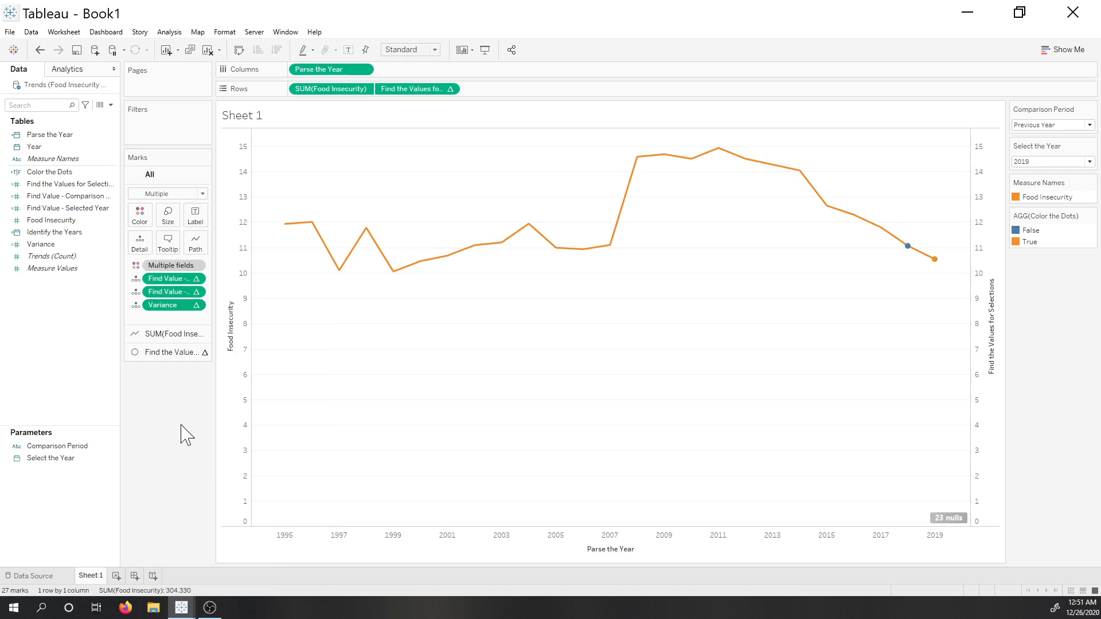
Replace the sheet title with the AGG(Find Value - Selected Year) field and AGG(Variance) on a second line.
double_click(258, 115)
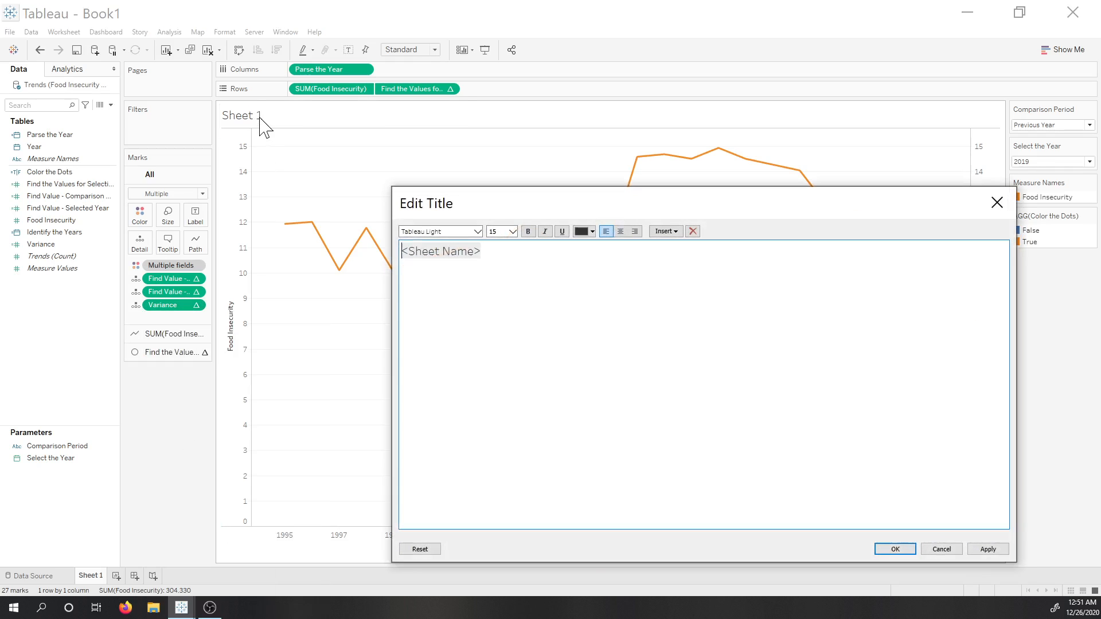
key(ctrl+a)
key(BackSpace)
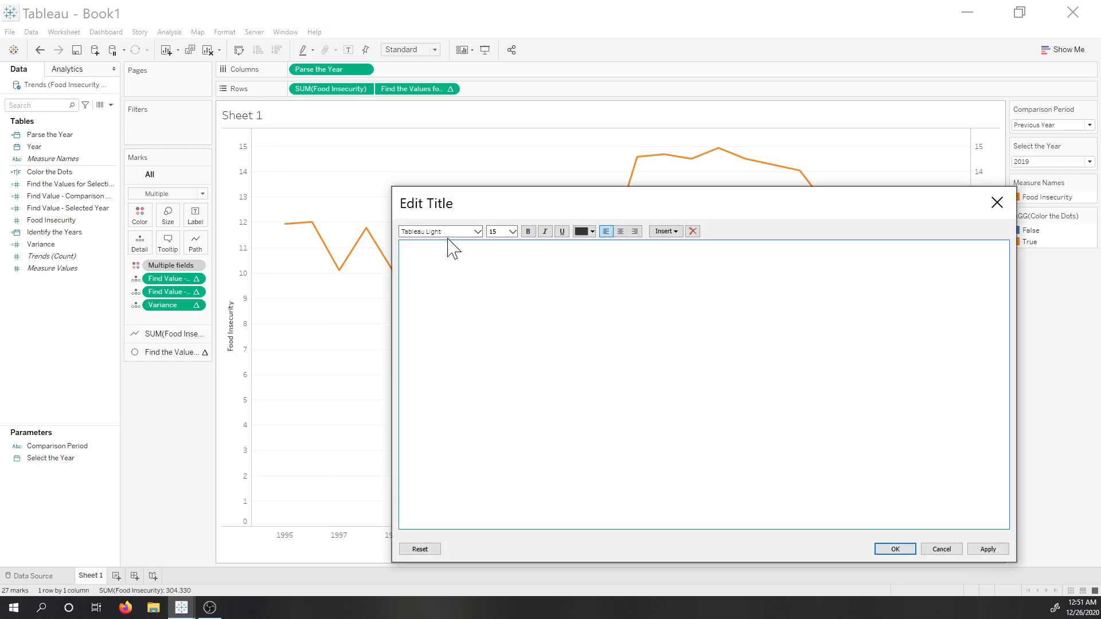
click(674, 232)
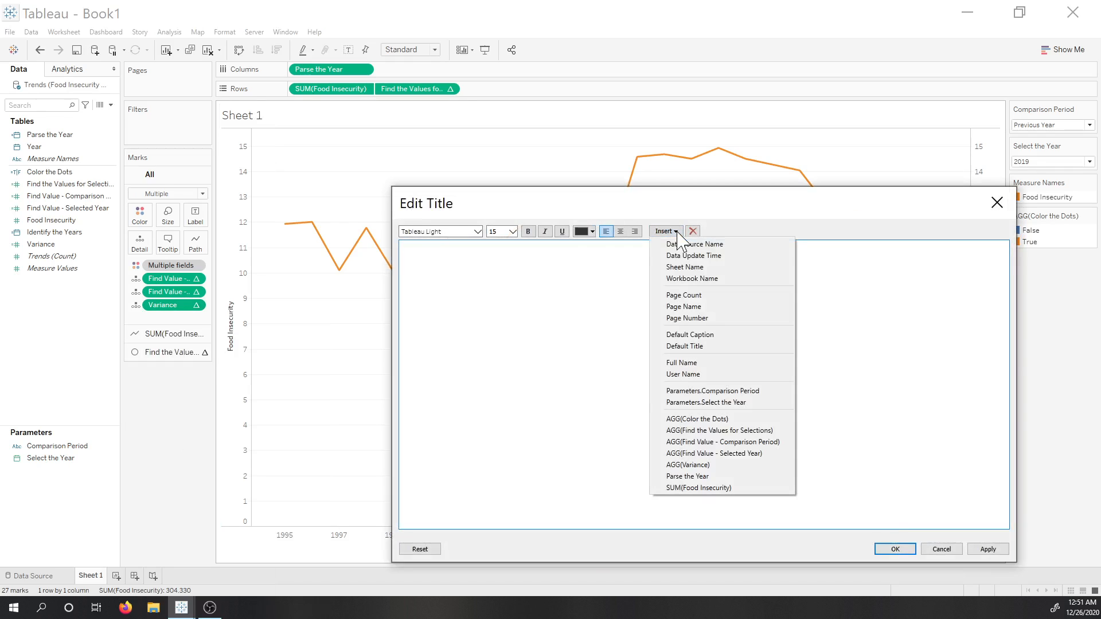
click(691, 454)
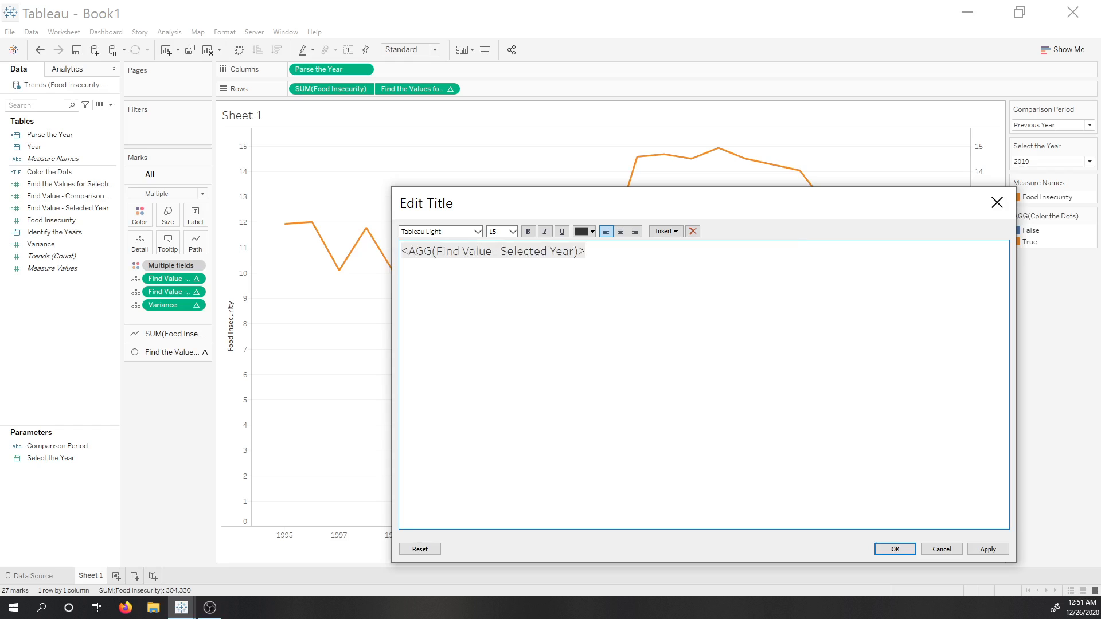
click(667, 231)
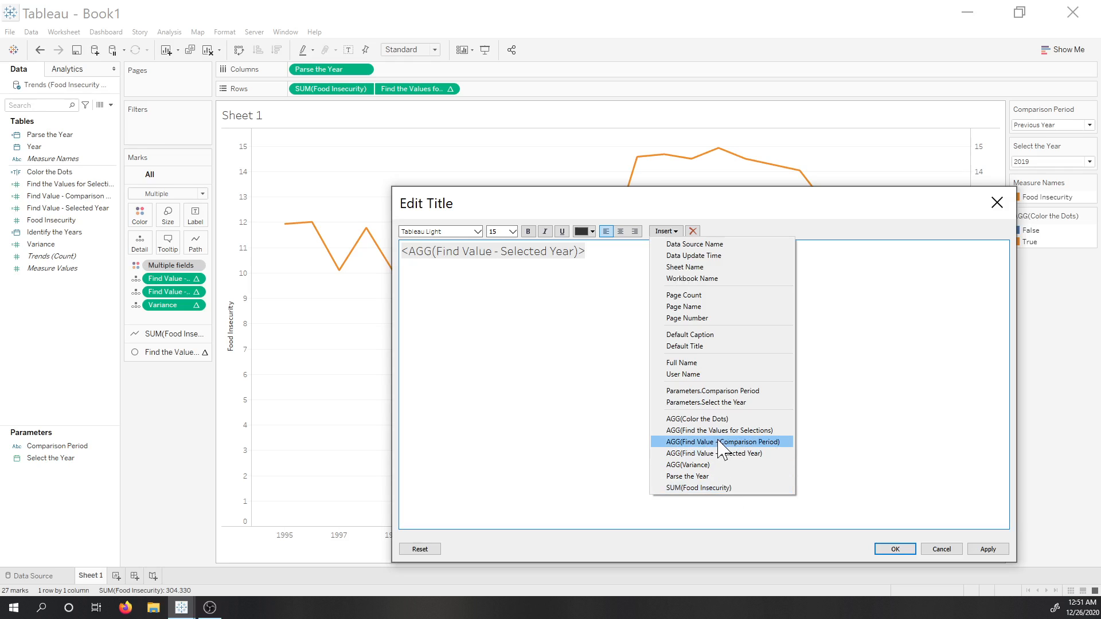
click(705, 465)
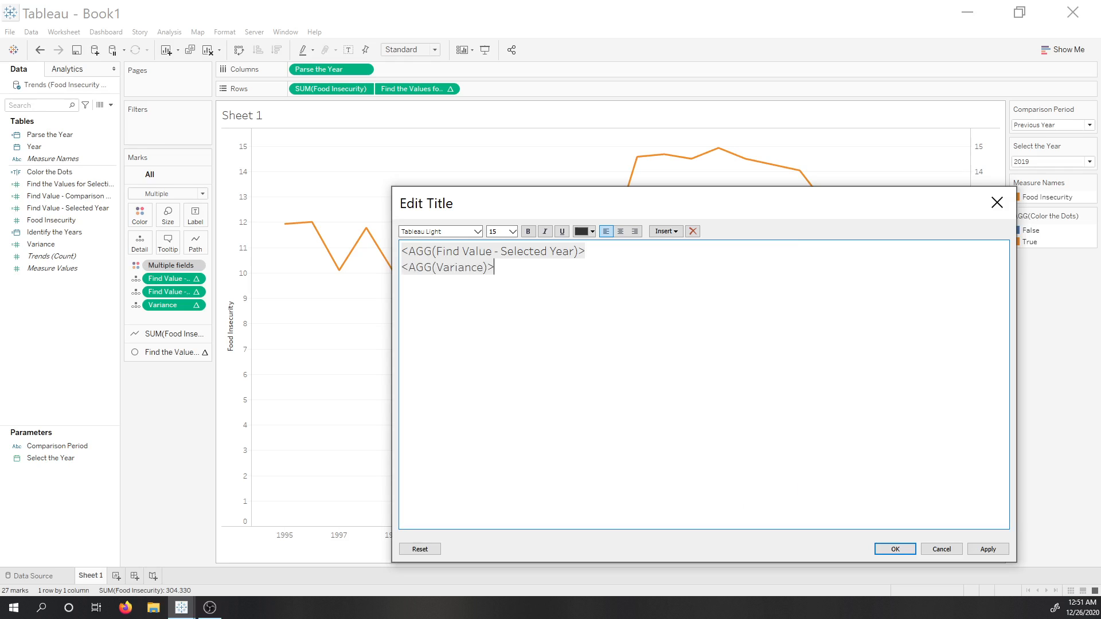
click(984, 552)
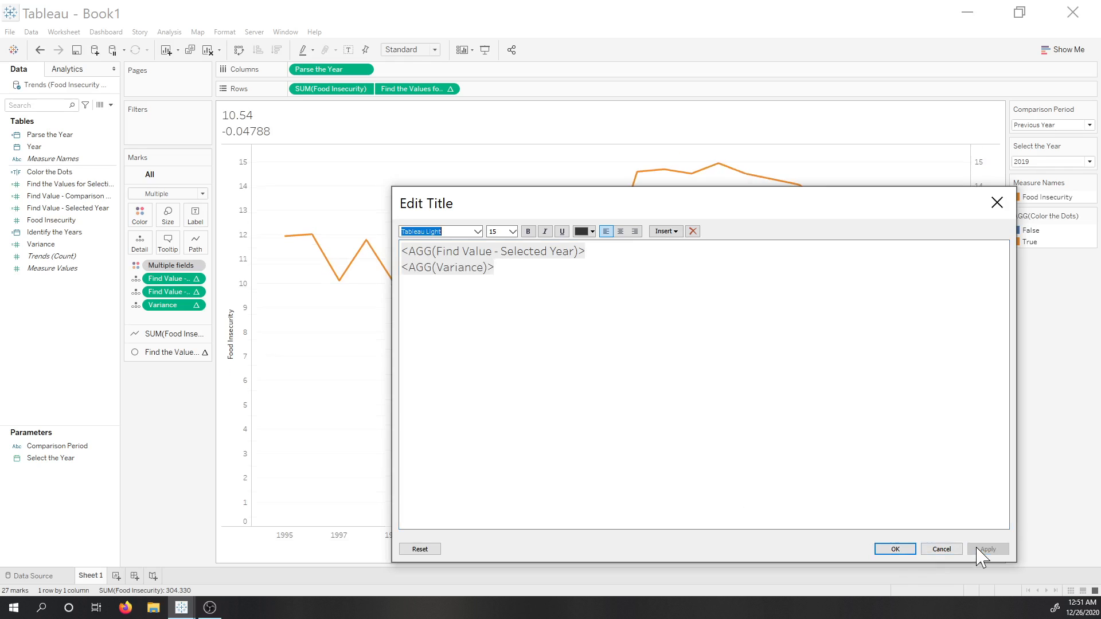
click(897, 551)
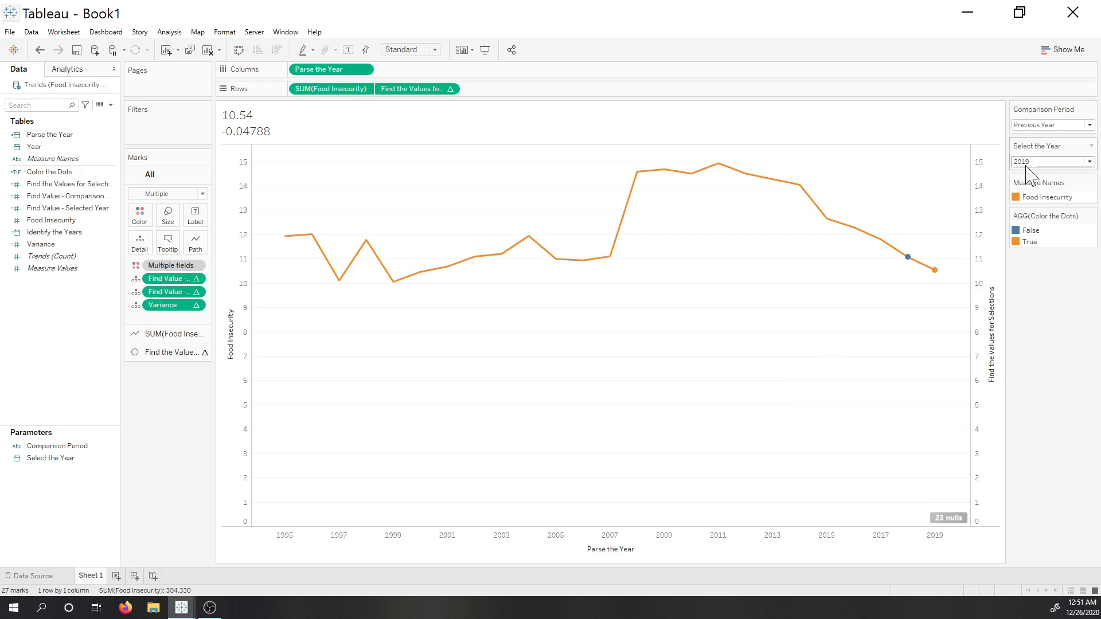
mouse_move(935, 272)
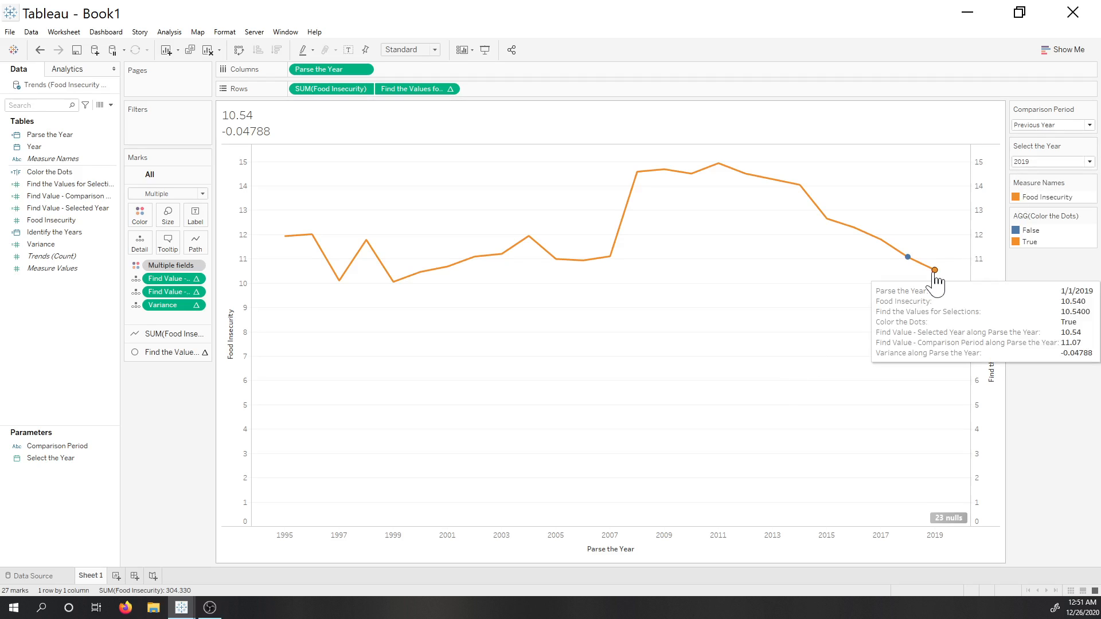
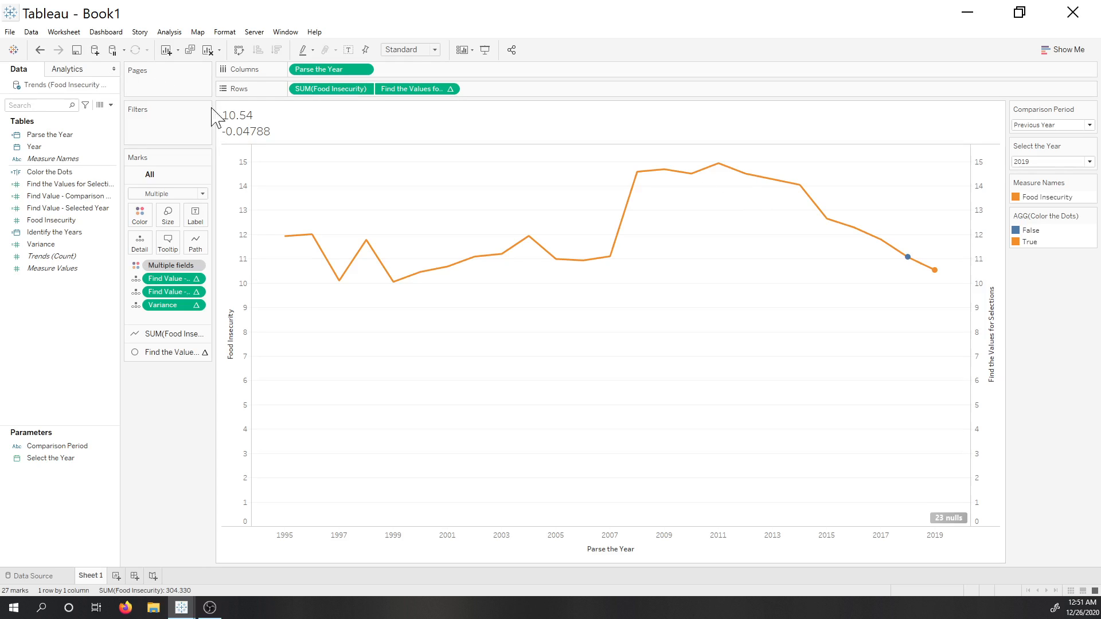
Hide the header of the secondary Find the Values for Selections axis and clear the Parse the Year axis title.
right_click(980, 209)
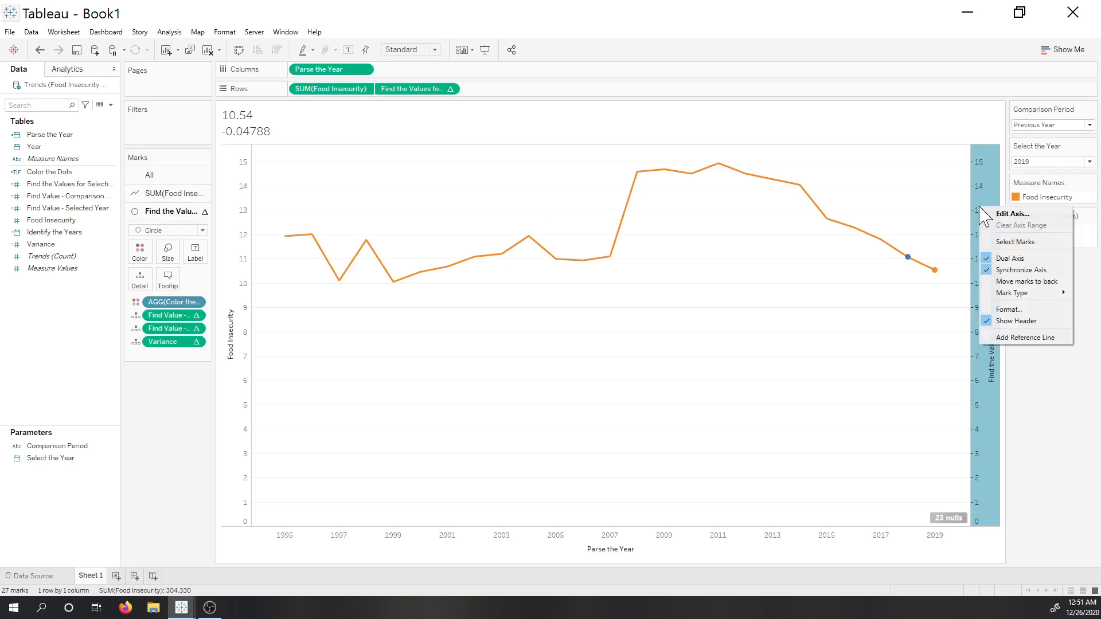
click(1014, 322)
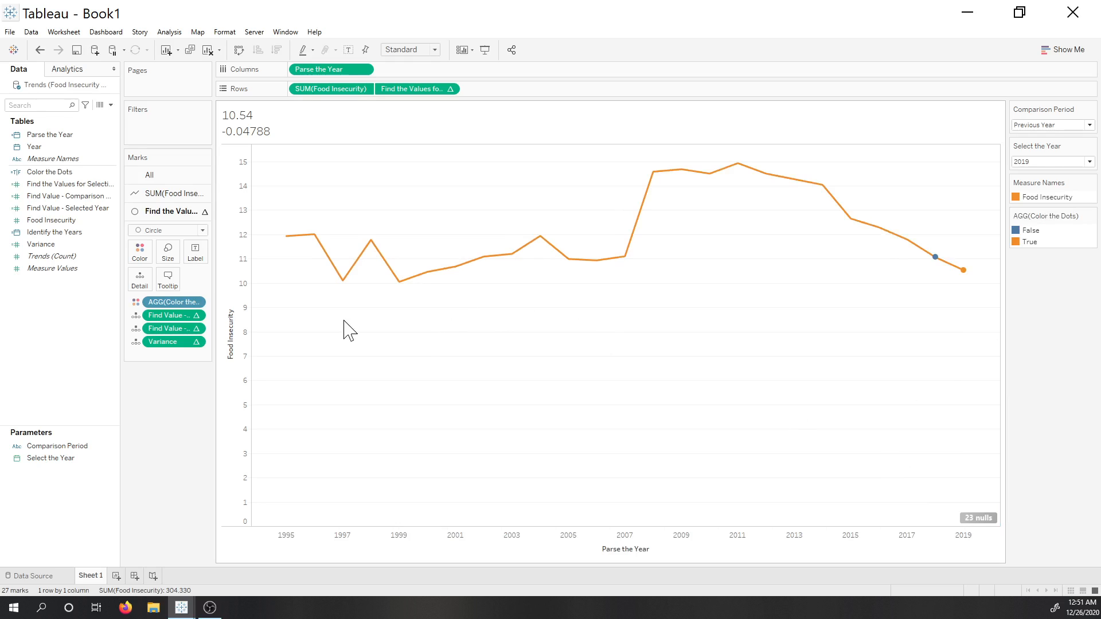
right_click(568, 548)
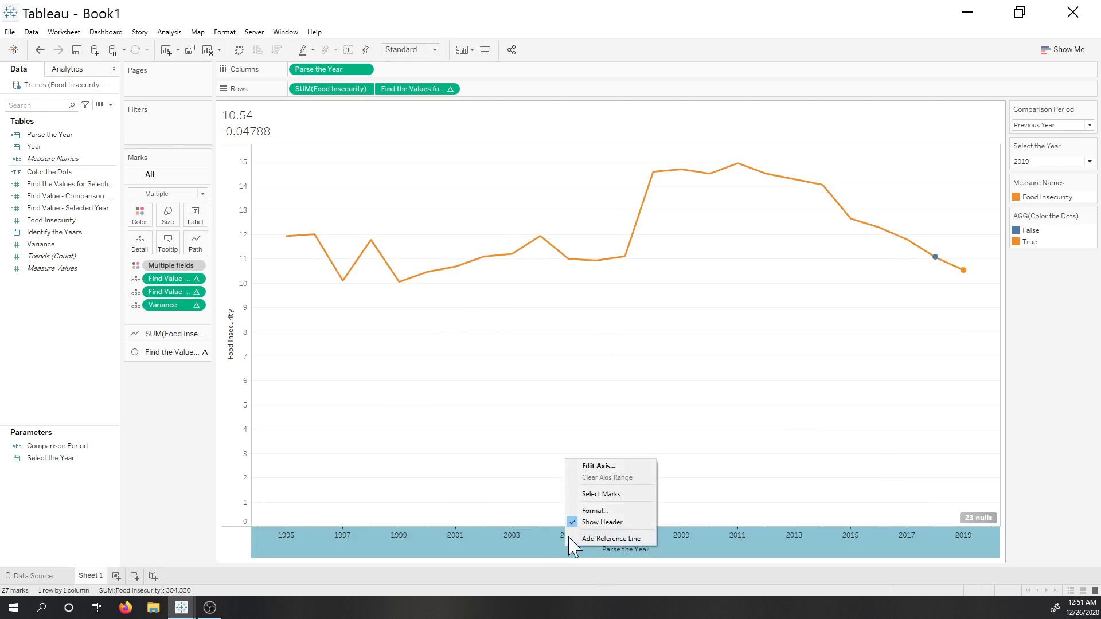
click(594, 466)
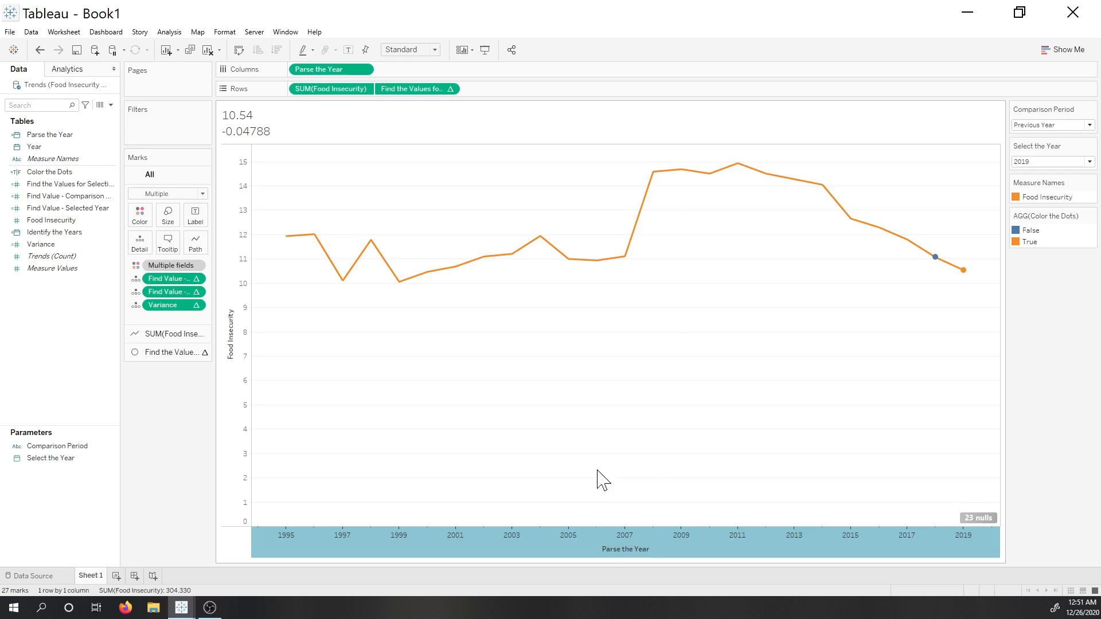
click(462, 380)
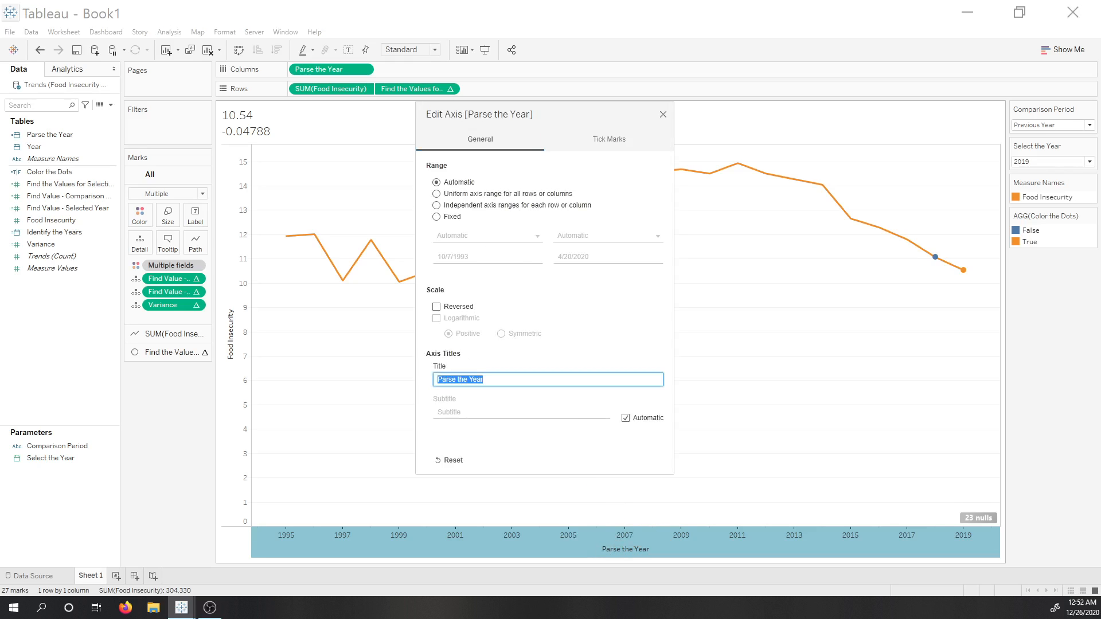
key(BackSpace)
click(663, 115)
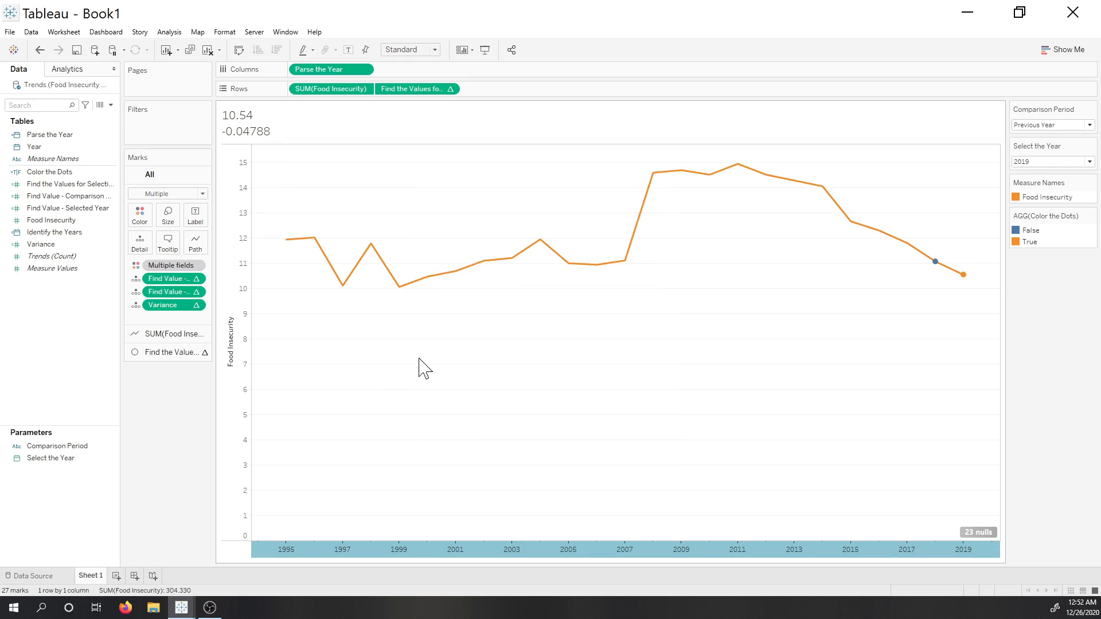
Remove the grid lines from the rows of the chart.
right_click(431, 366)
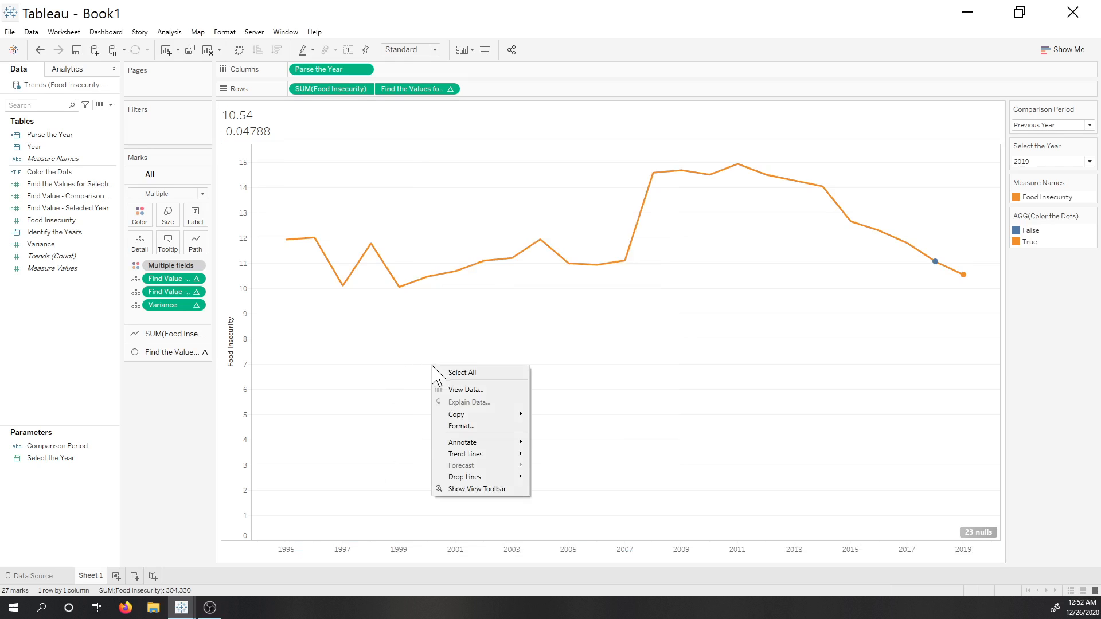
click(463, 425)
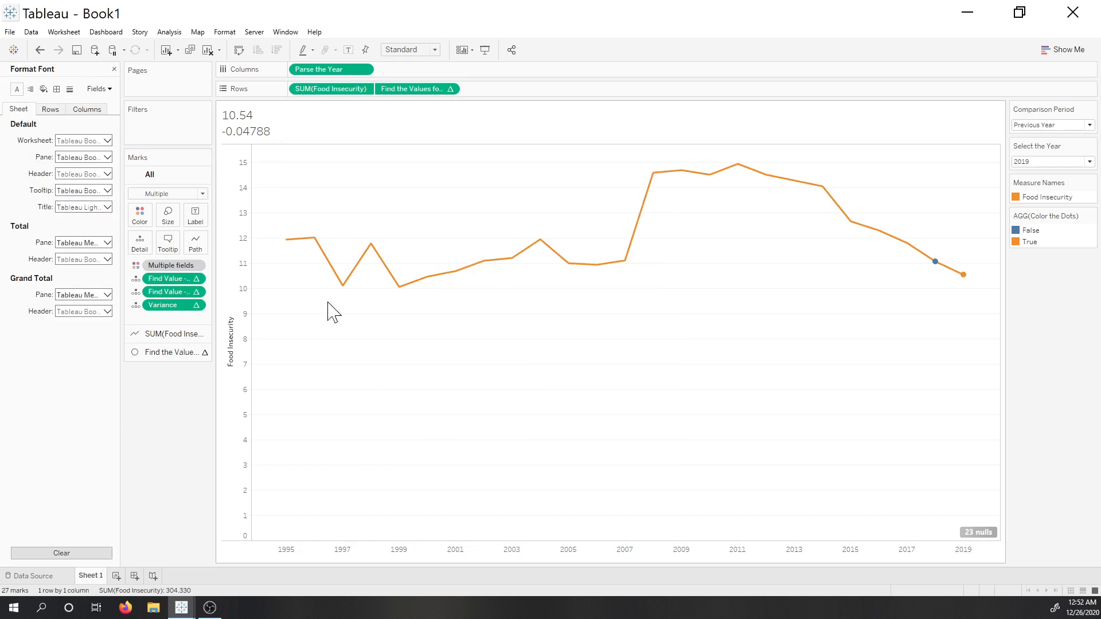
click(70, 89)
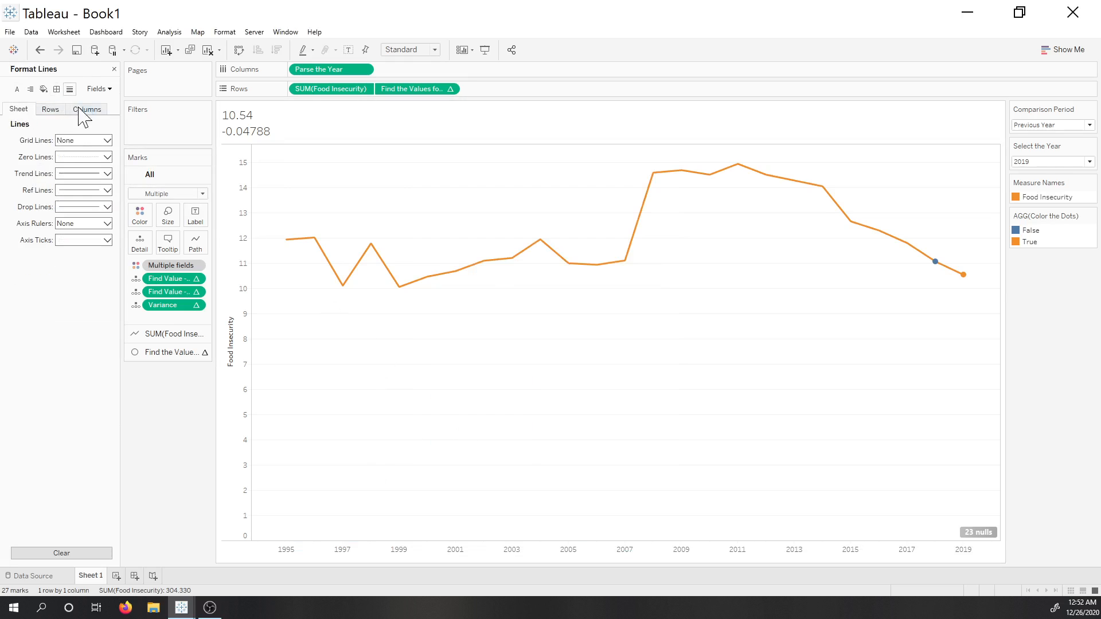
click(50, 109)
click(68, 141)
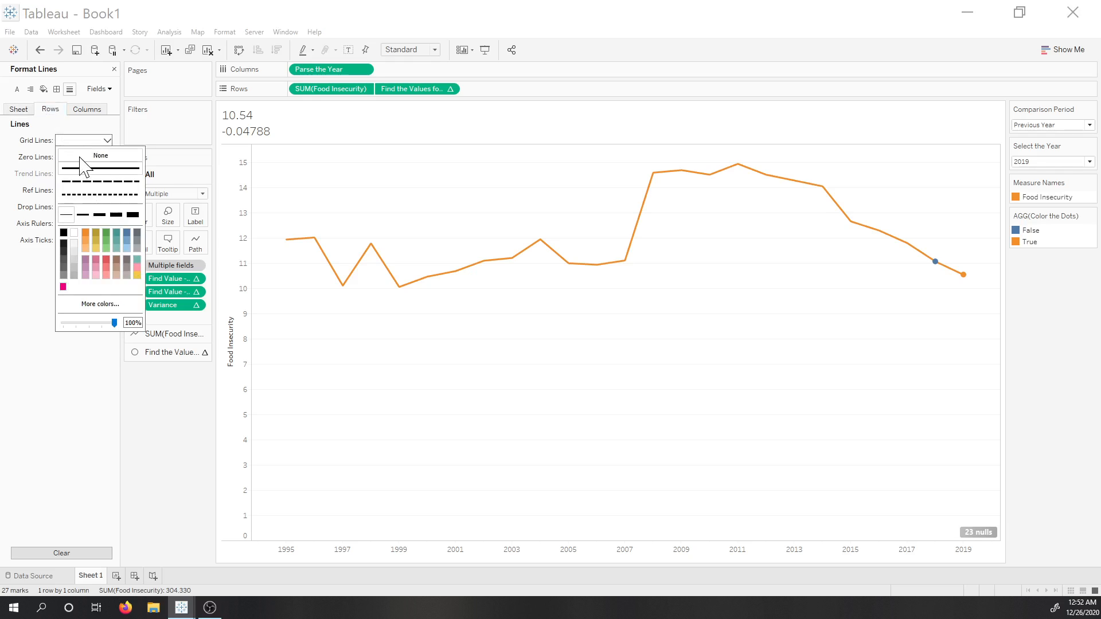
click(81, 156)
Set the row divider pane, the rows' grand total pane and the column divider pane borders to None.
click(56, 89)
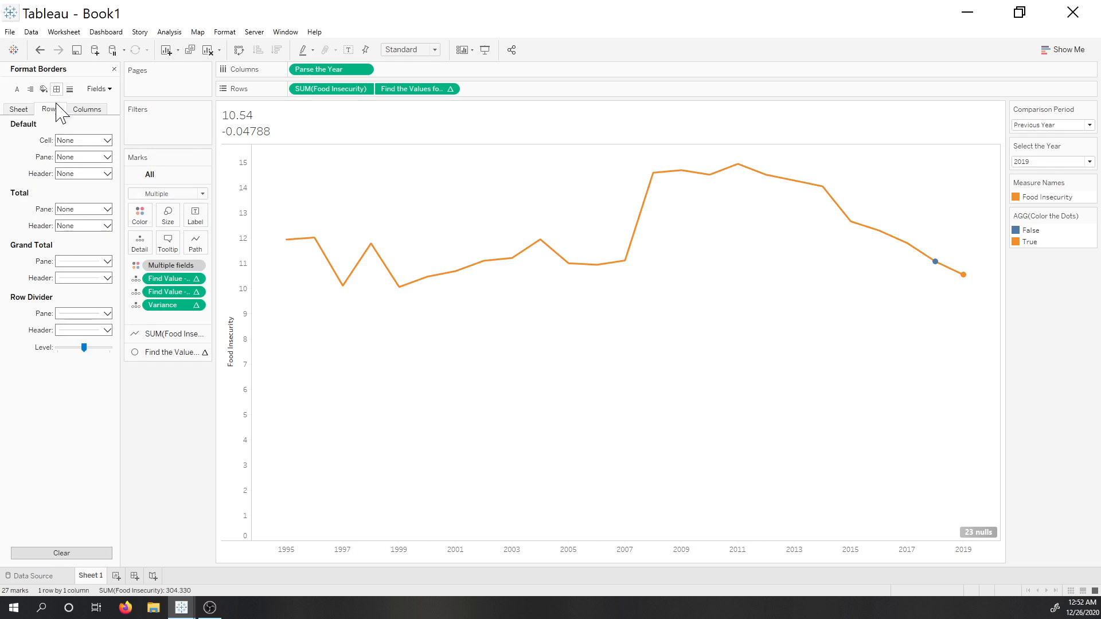
click(78, 313)
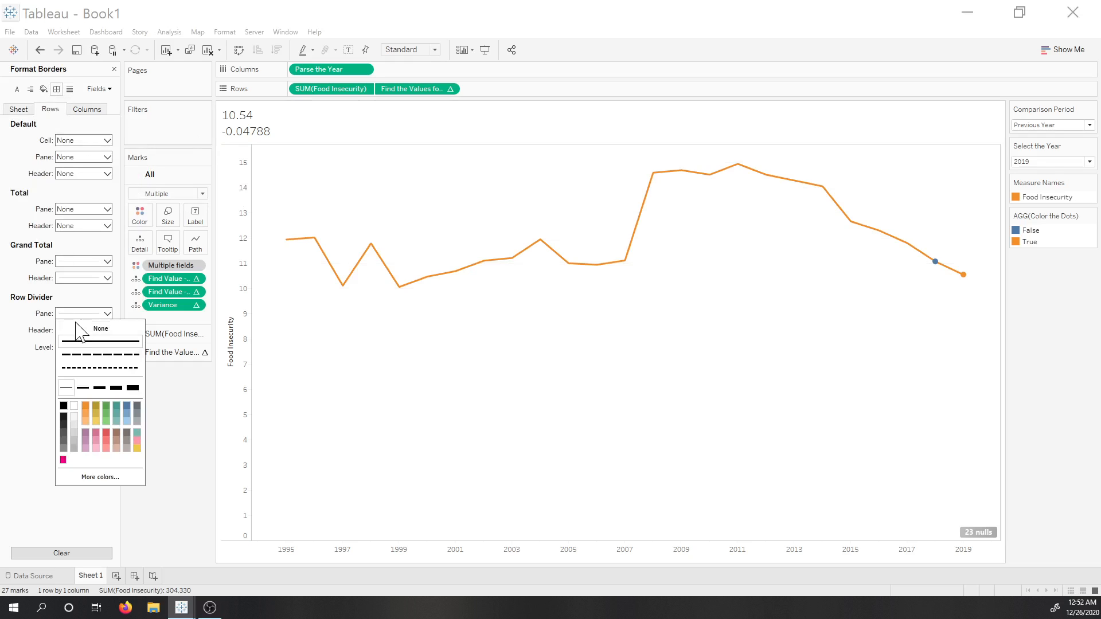
click(81, 261)
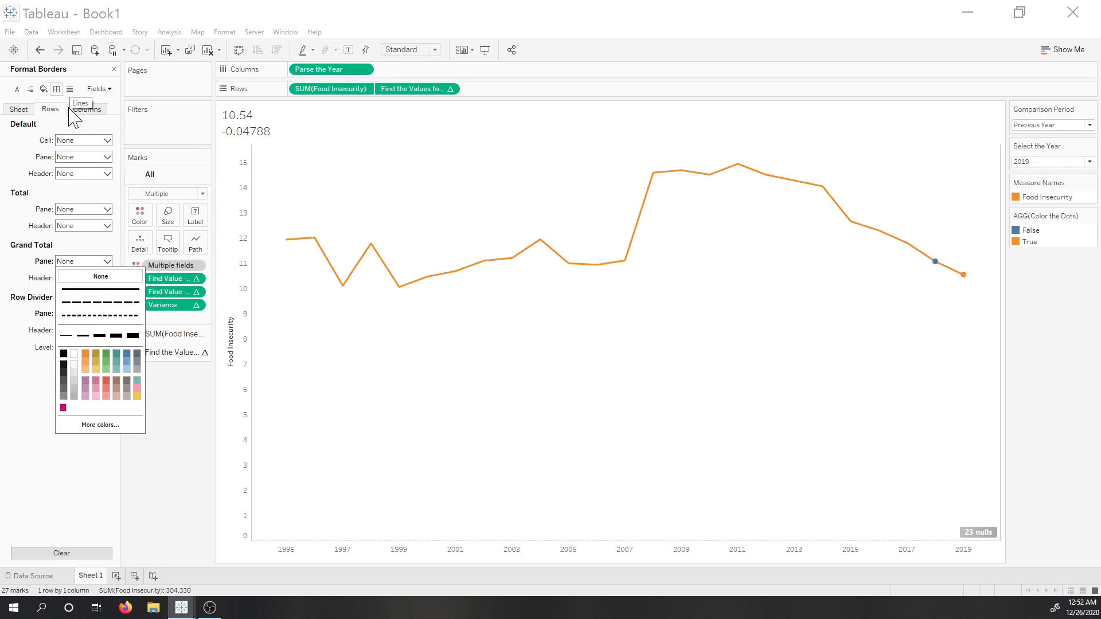
click(69, 90)
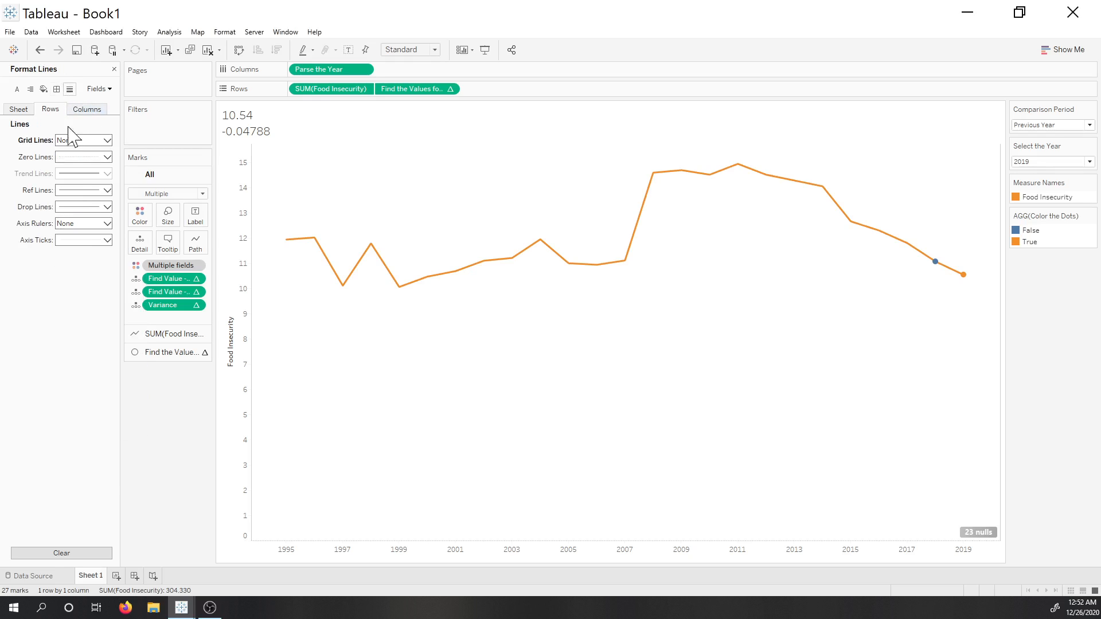
click(86, 157)
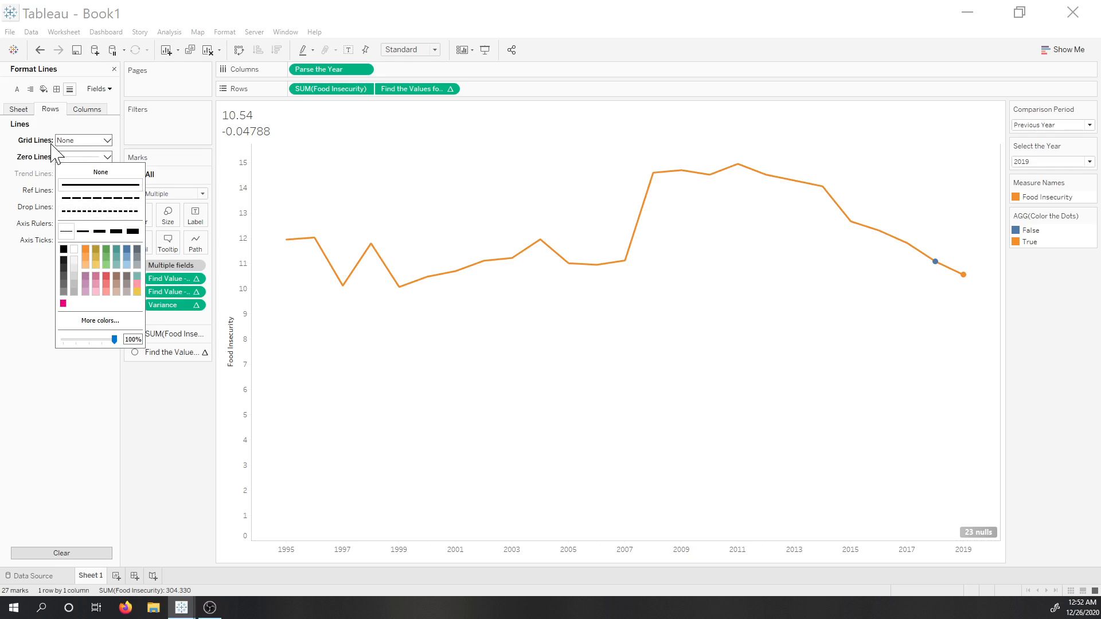
click(56, 89)
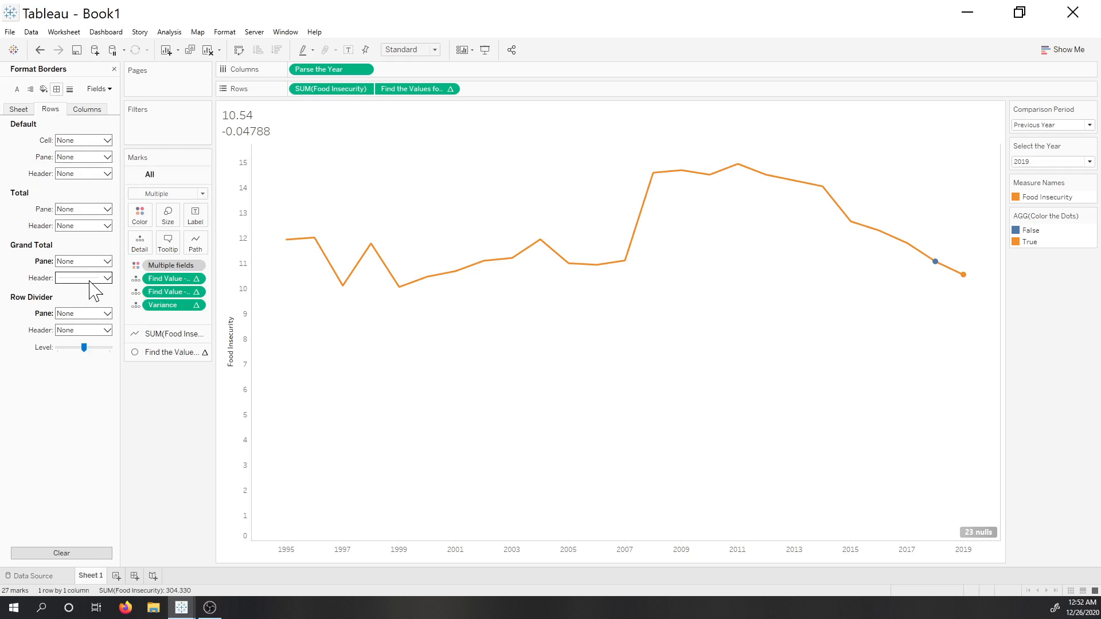
click(89, 279)
click(25, 109)
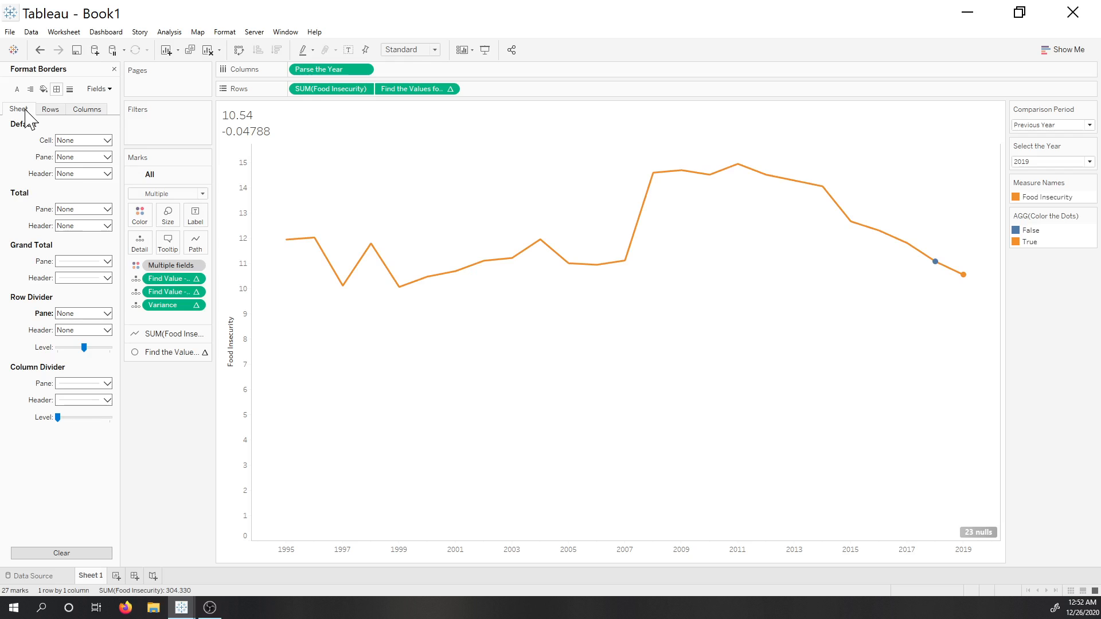
click(91, 383)
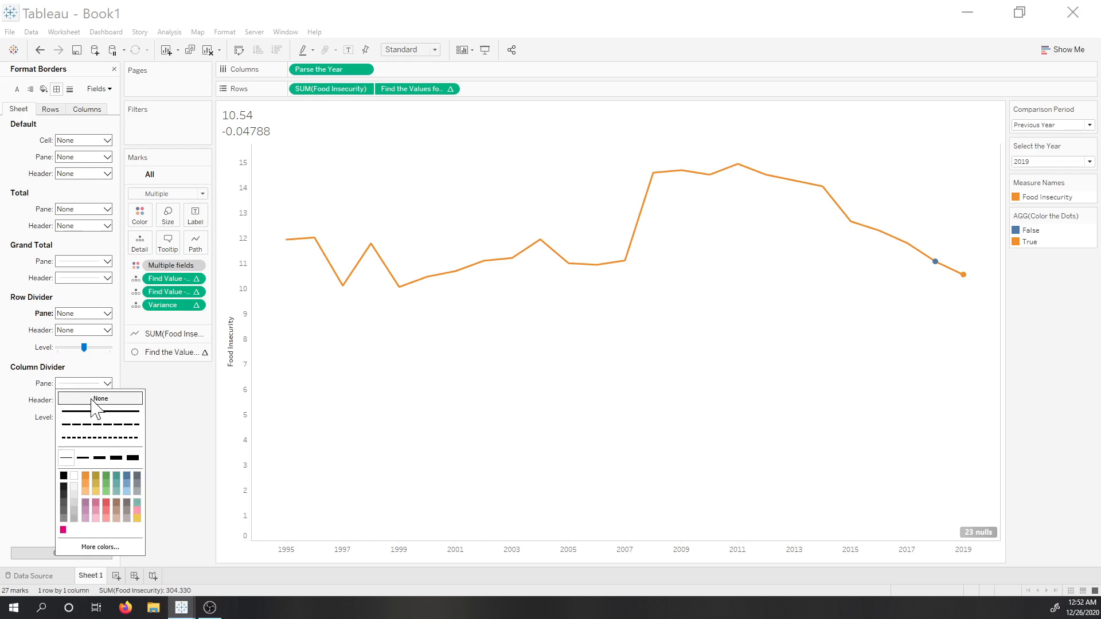
Clear the title of the Food Insecurity axis.
click(229, 355)
right_click(231, 343)
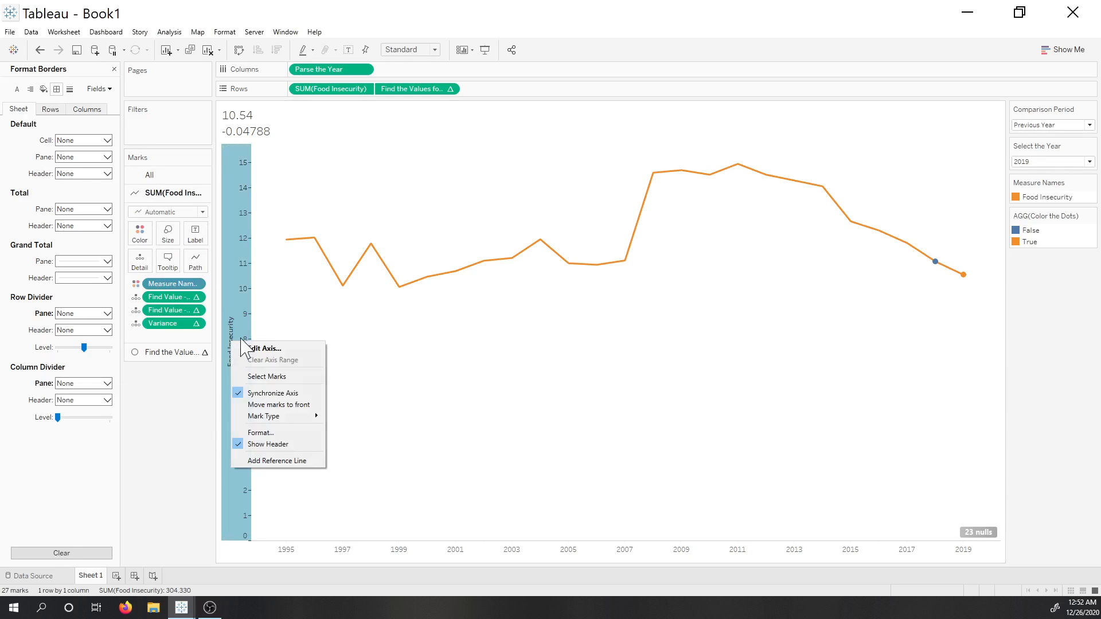
click(265, 349)
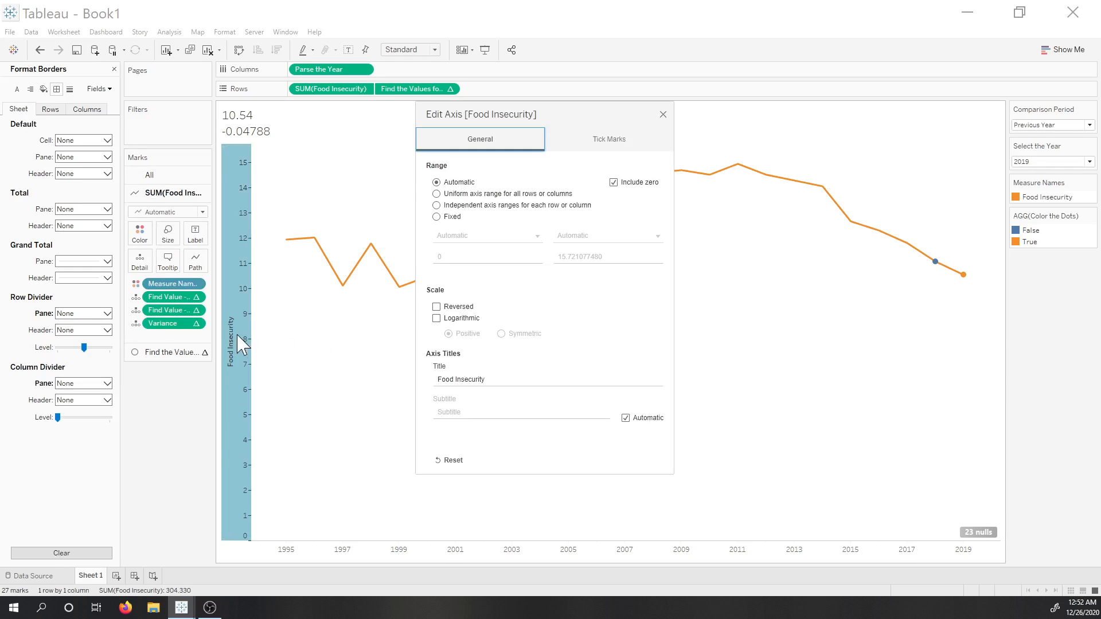
click(530, 379)
key(BackSpace)
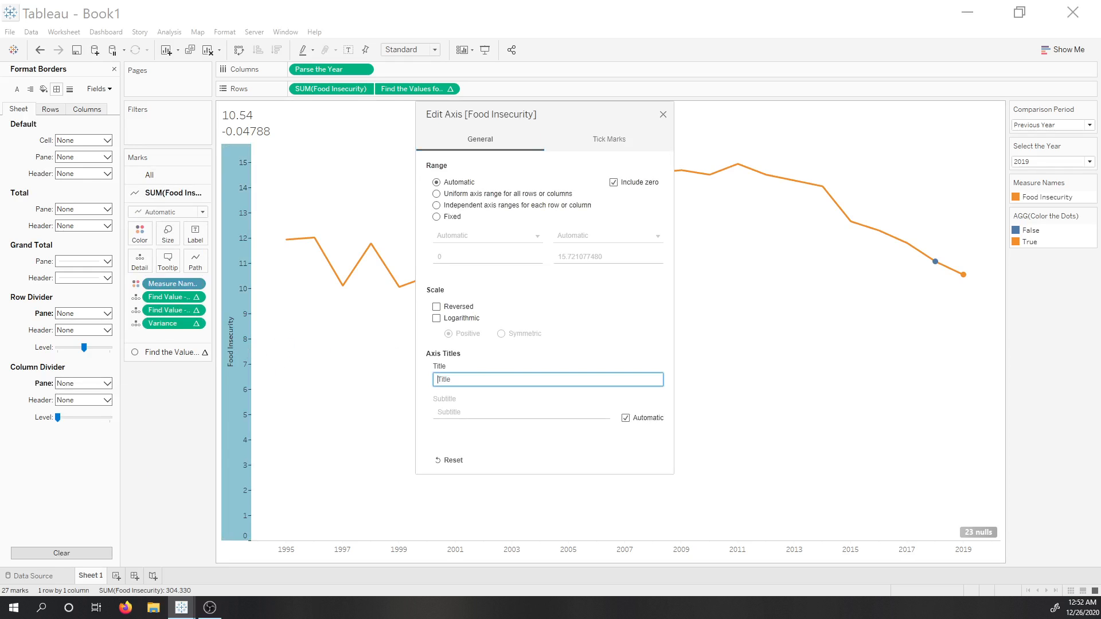
click(663, 116)
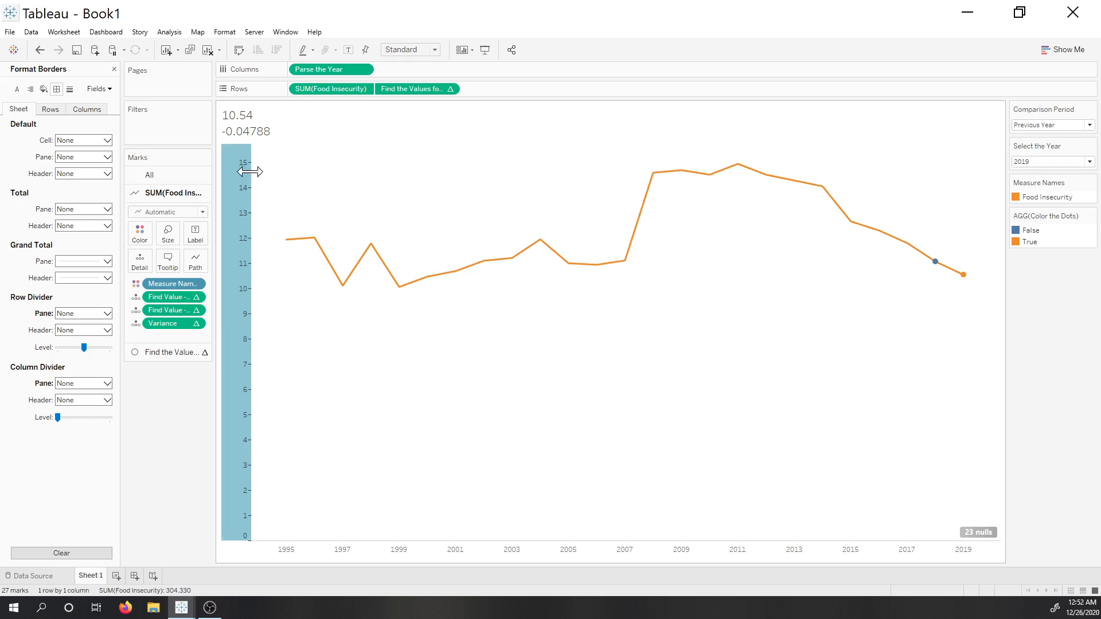
Format the Food Insecurity axis numbers as Number (Custom) with 1 decimal place and a % suffix.
right_click(240, 278)
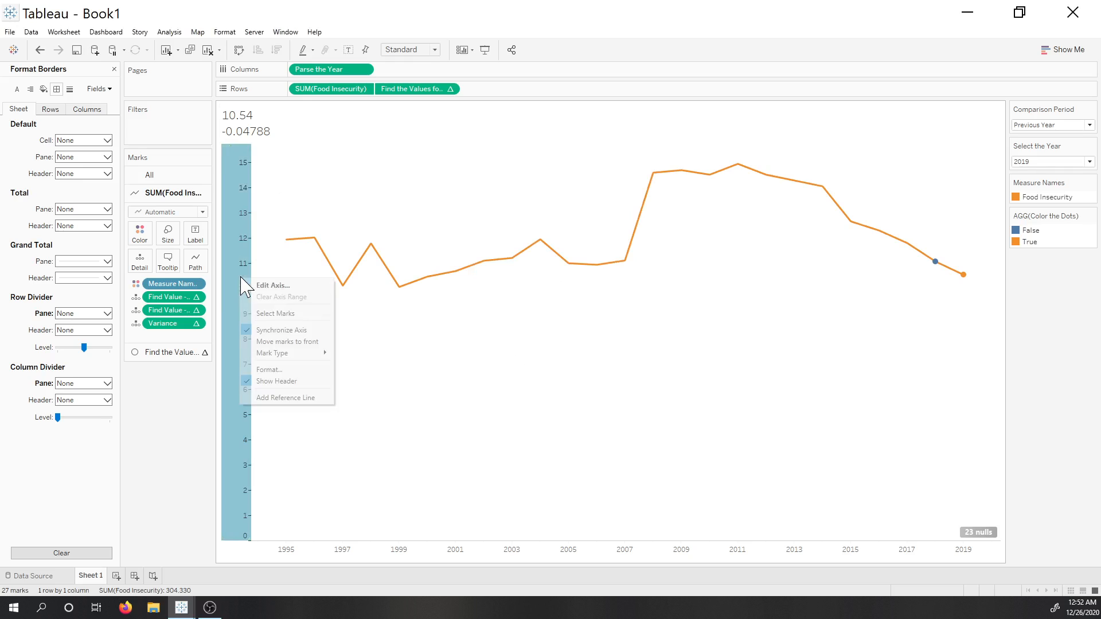
click(267, 370)
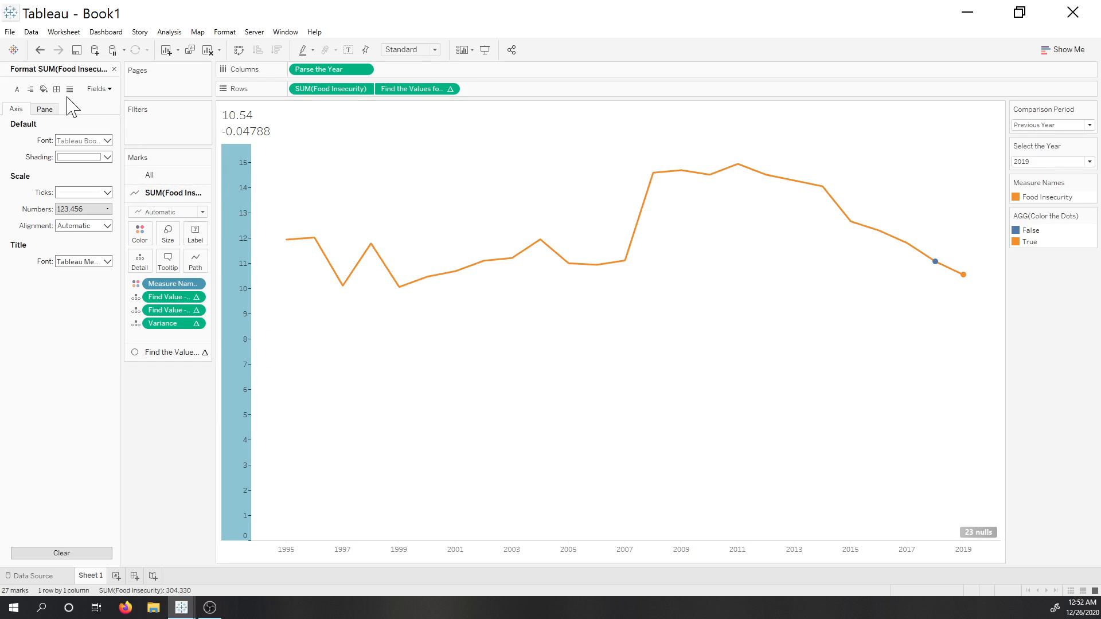
click(101, 209)
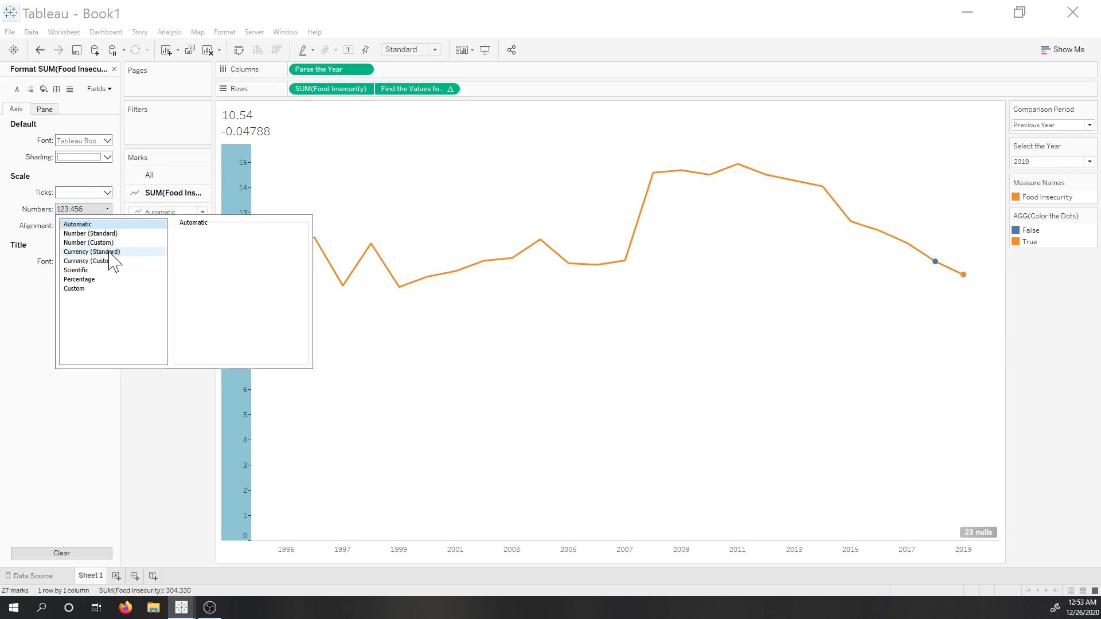
click(112, 243)
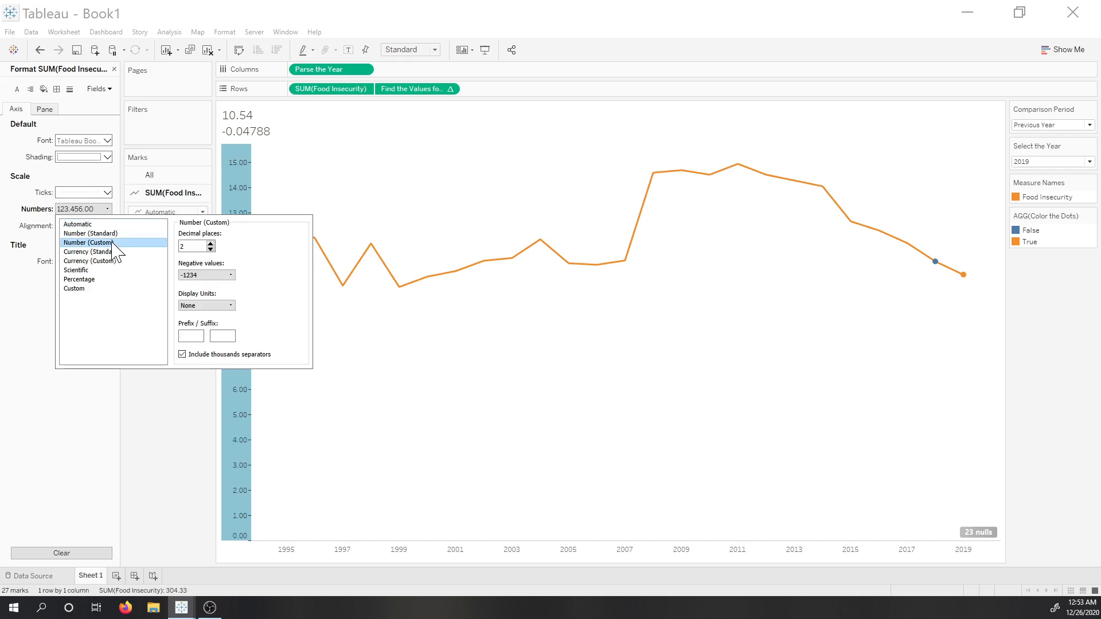
click(211, 249)
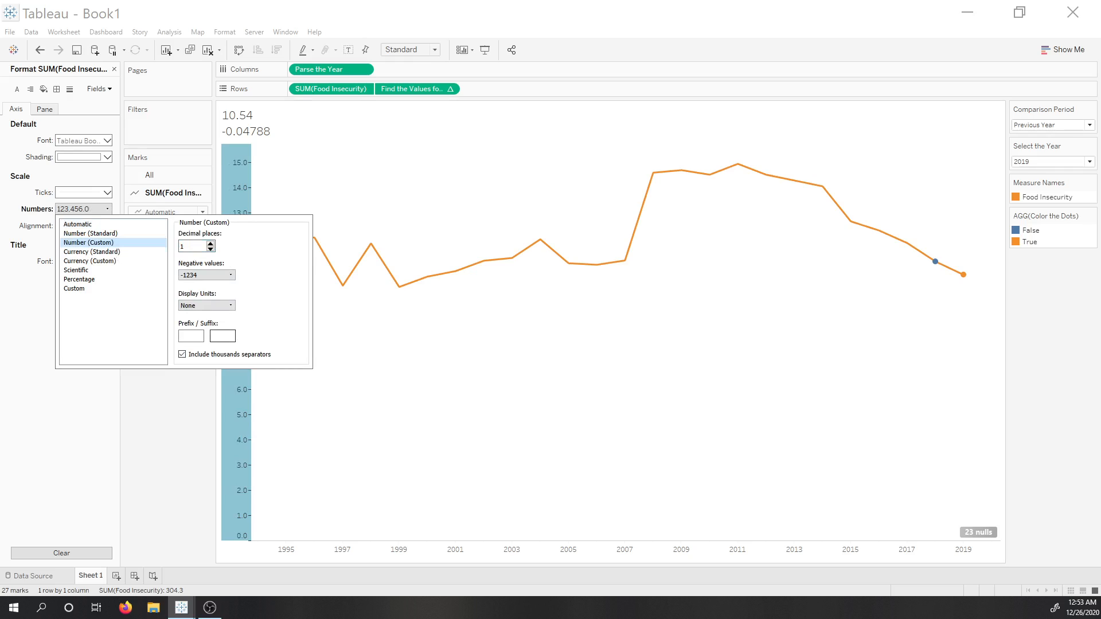
text(%)
click(181, 407)
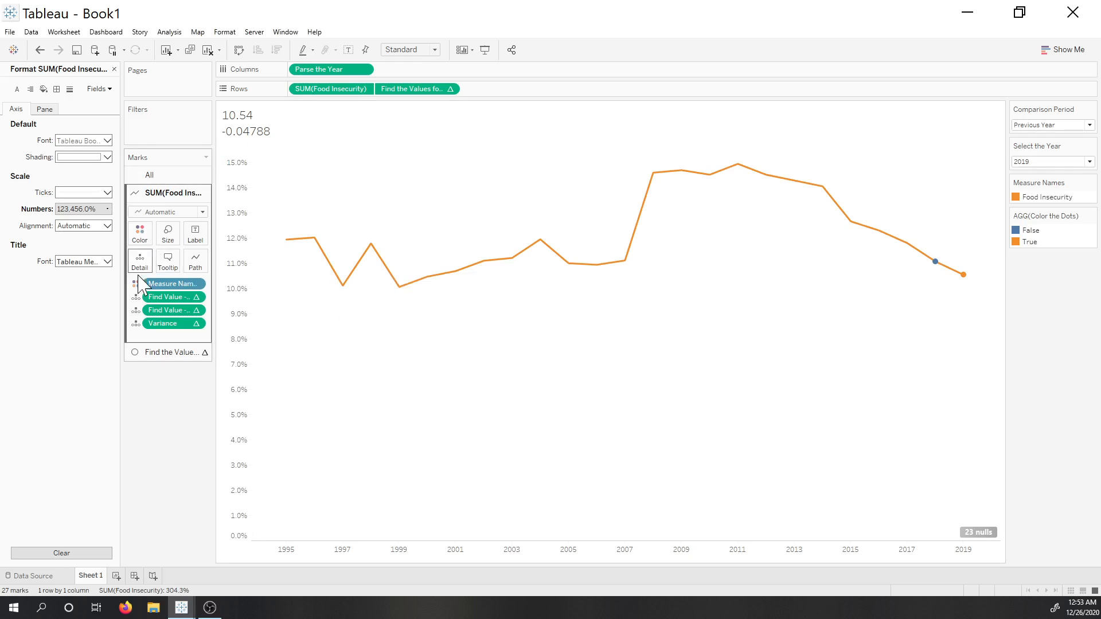
Color the Food Insecurity line black and reduce it to the thinnest size.
click(139, 232)
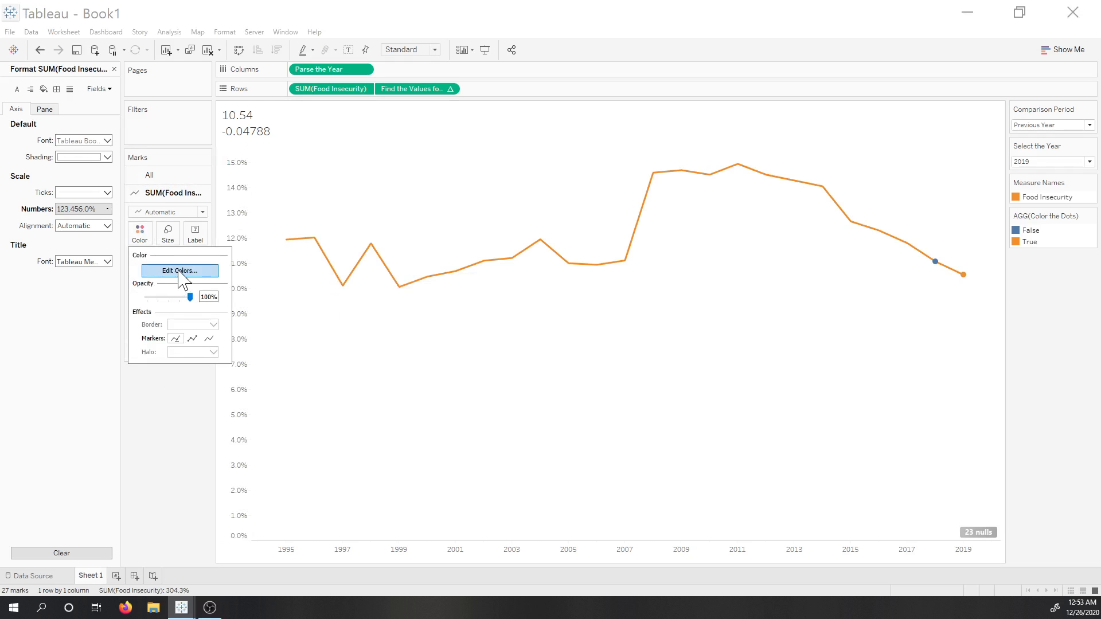
click(179, 270)
click(405, 208)
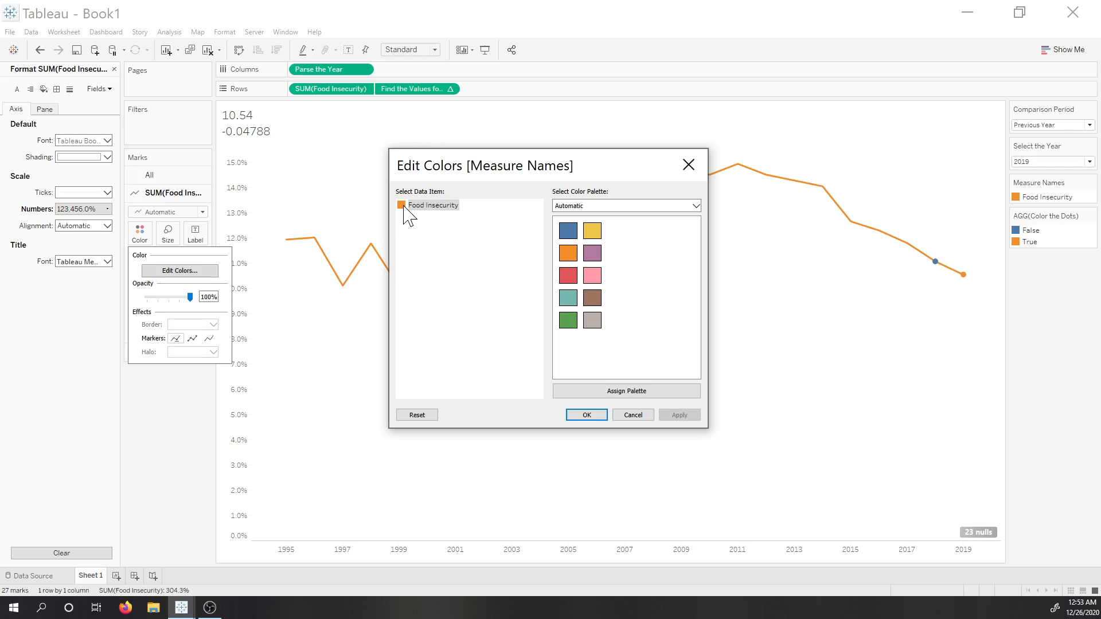
double_click(404, 206)
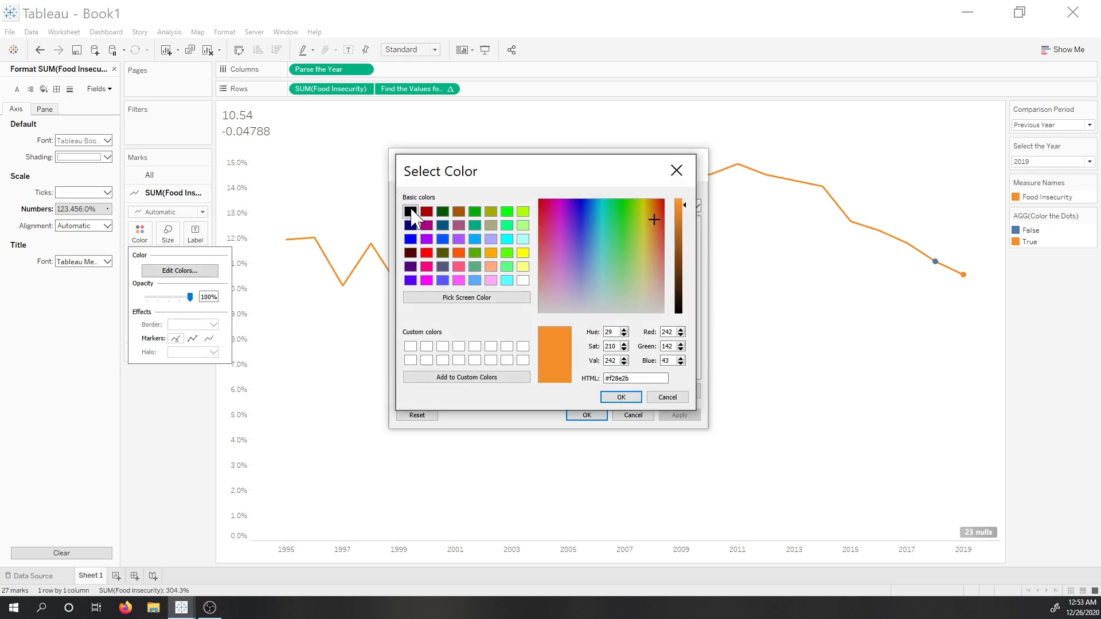
click(411, 211)
click(619, 397)
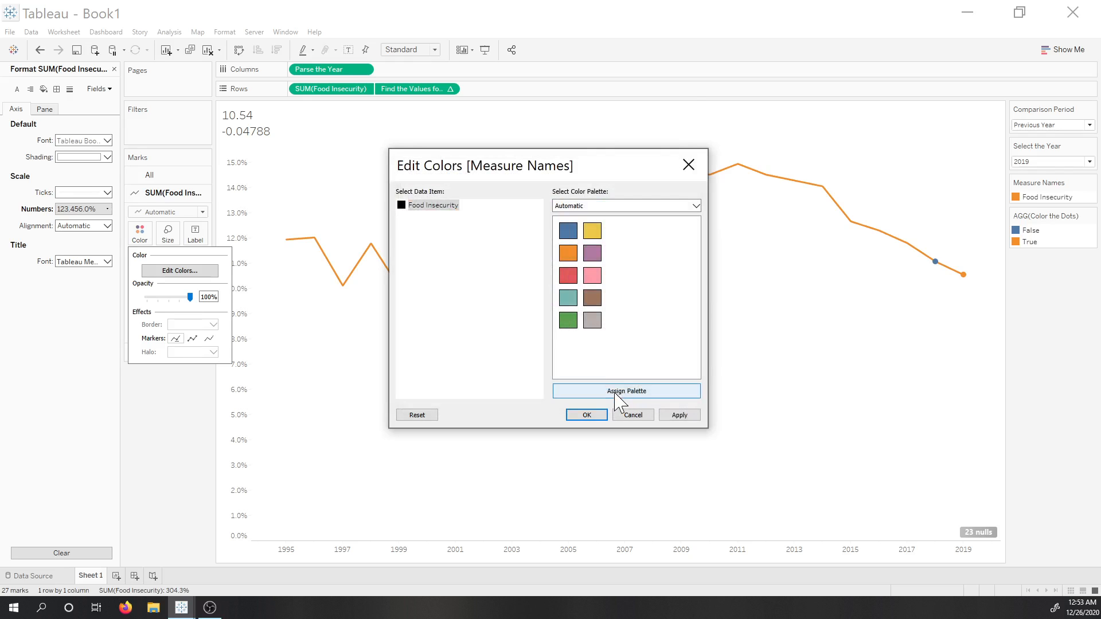
click(671, 417)
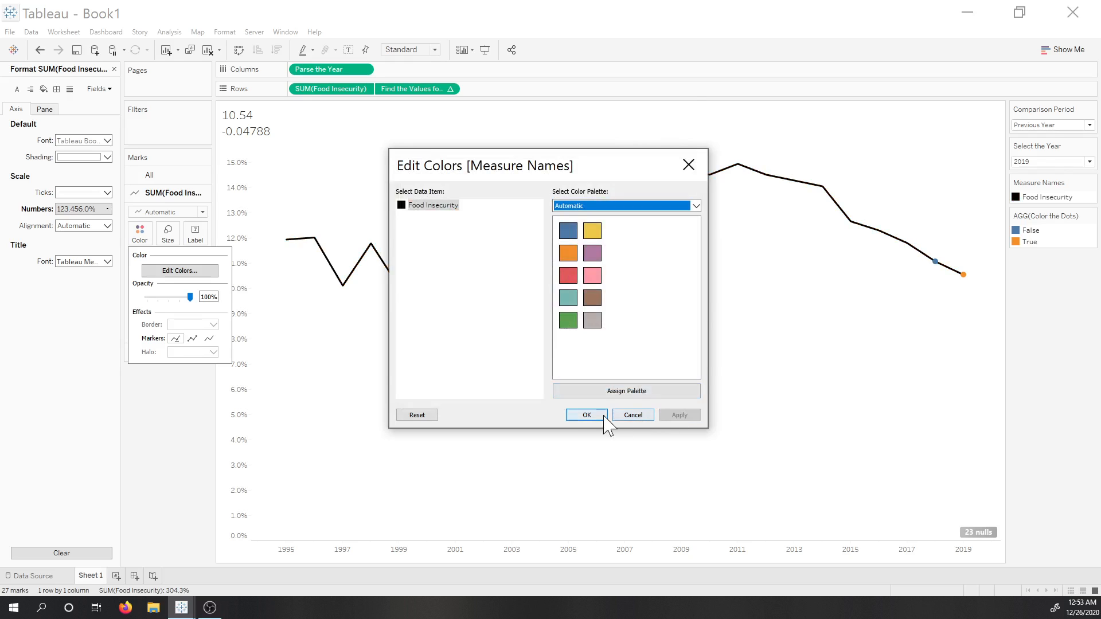
click(587, 415)
click(167, 233)
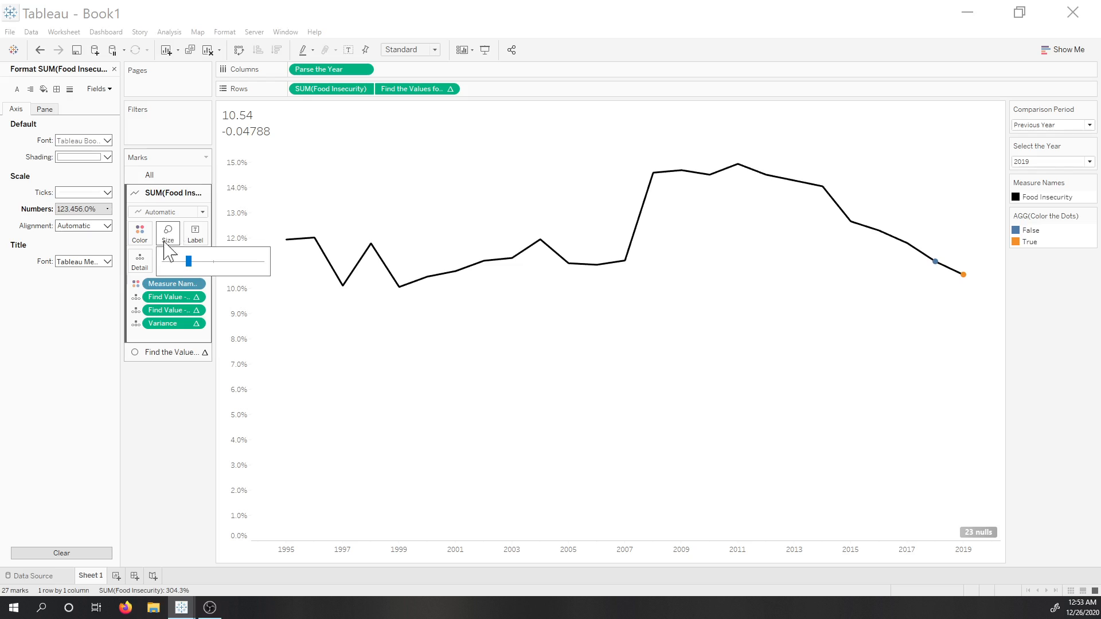
click(165, 261)
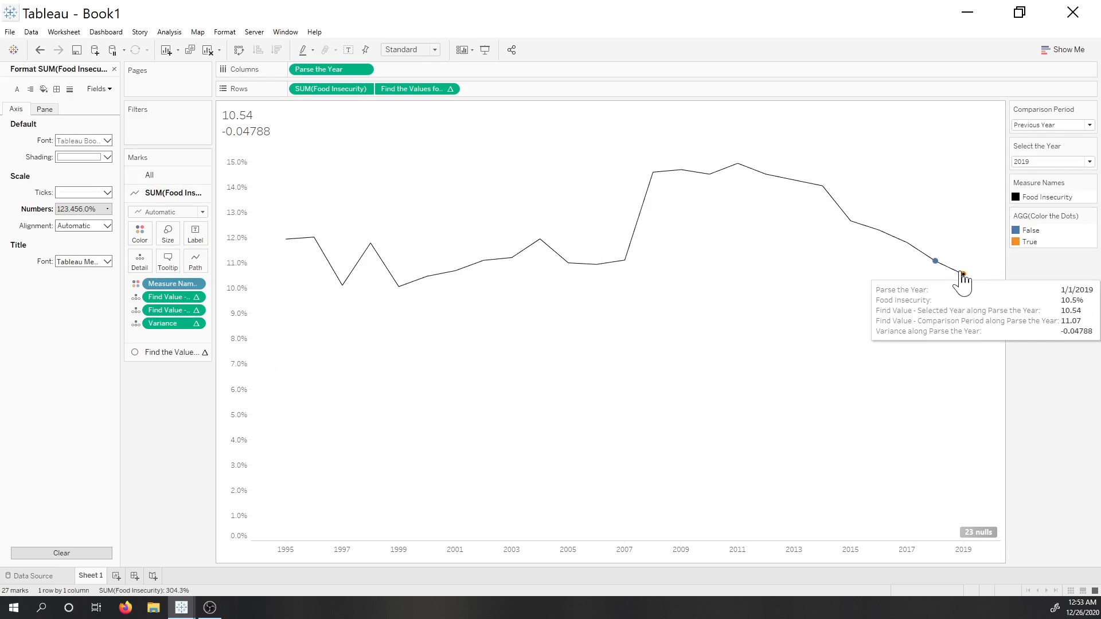
Set the color of the True item for the dots in Color the Dots to #f0007b.
click(178, 353)
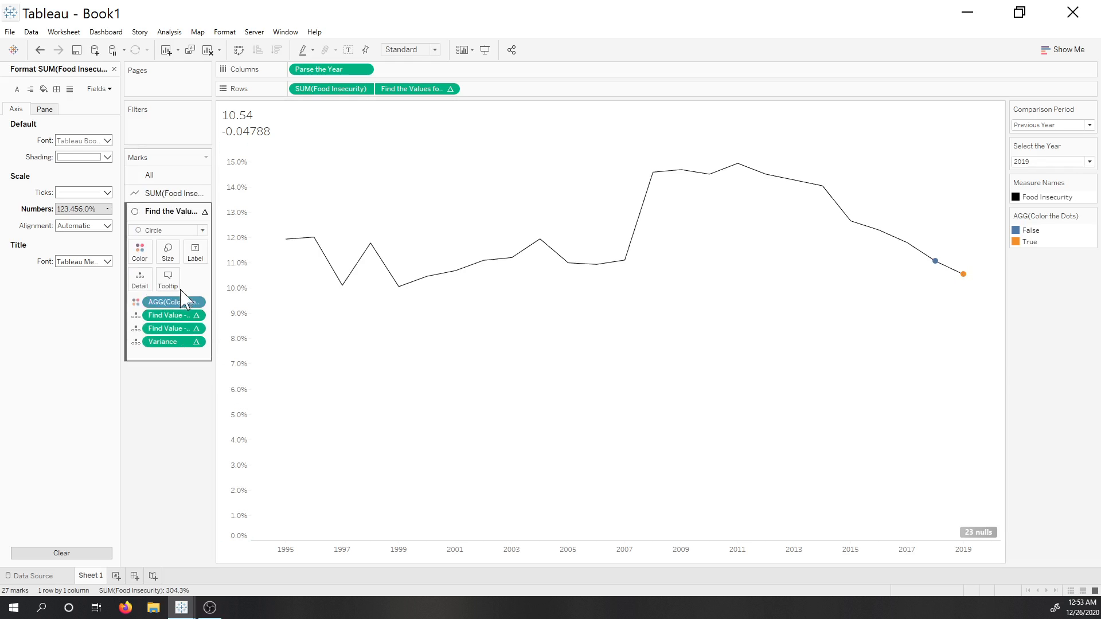
click(141, 257)
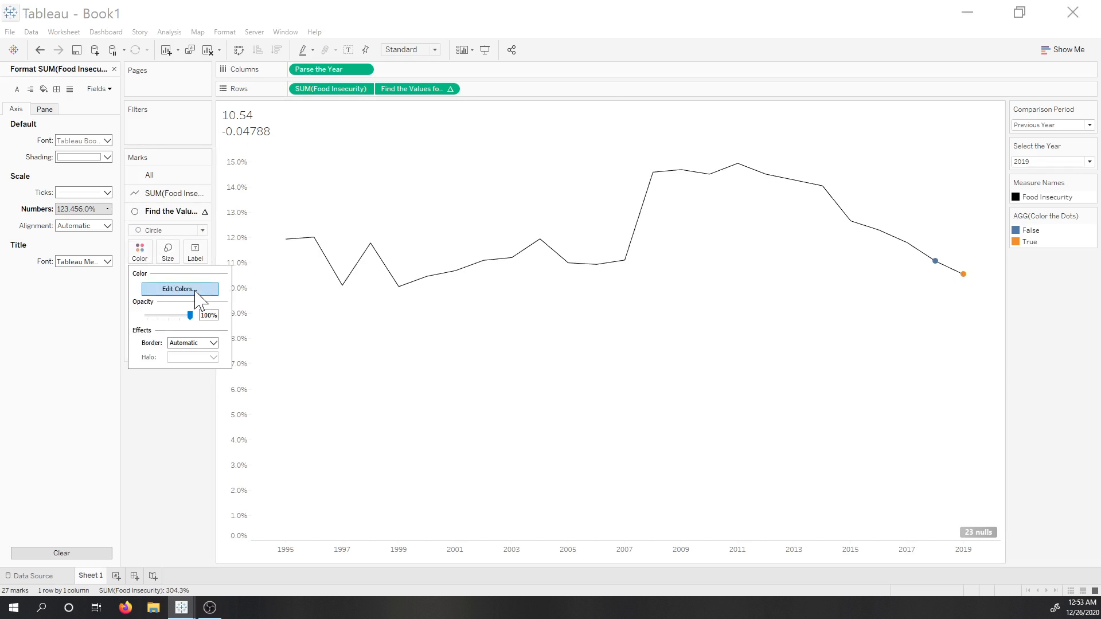
click(193, 290)
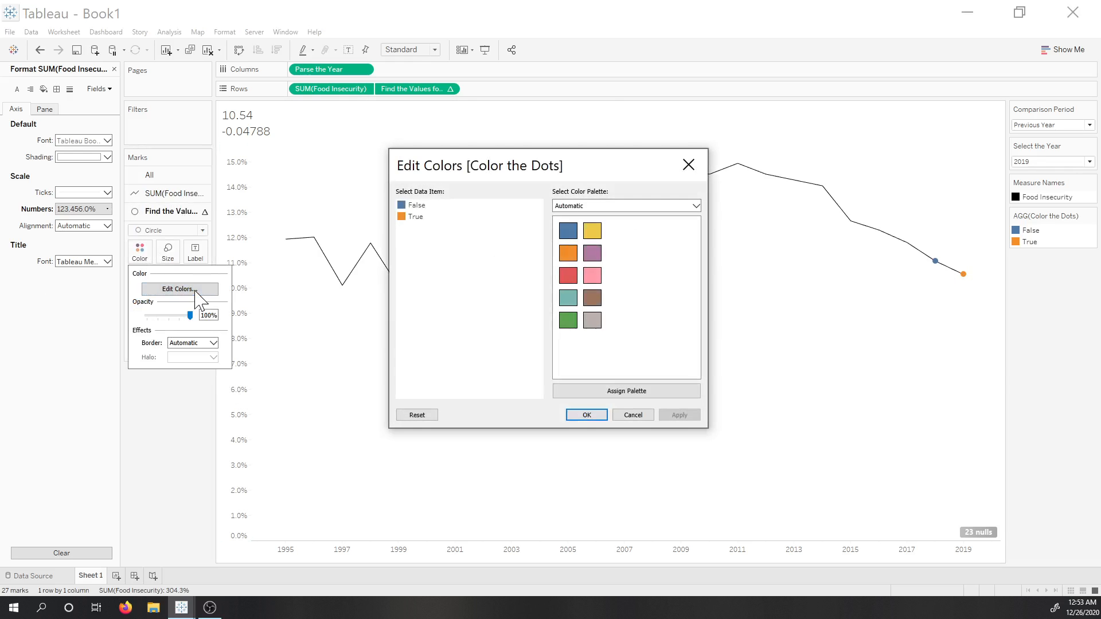
double_click(403, 217)
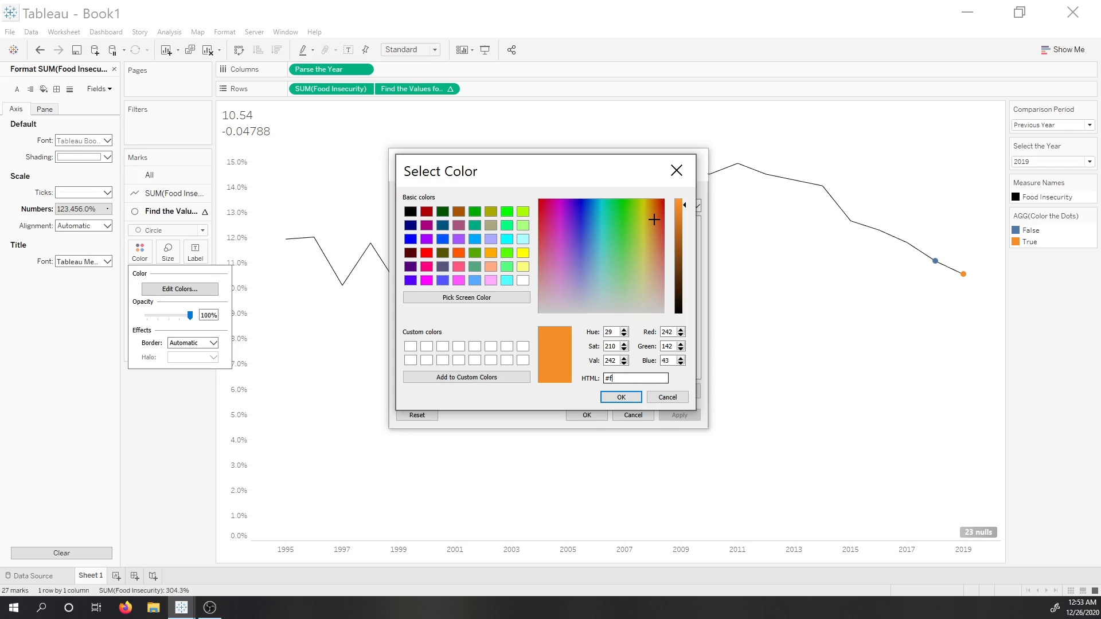
text(#f000)
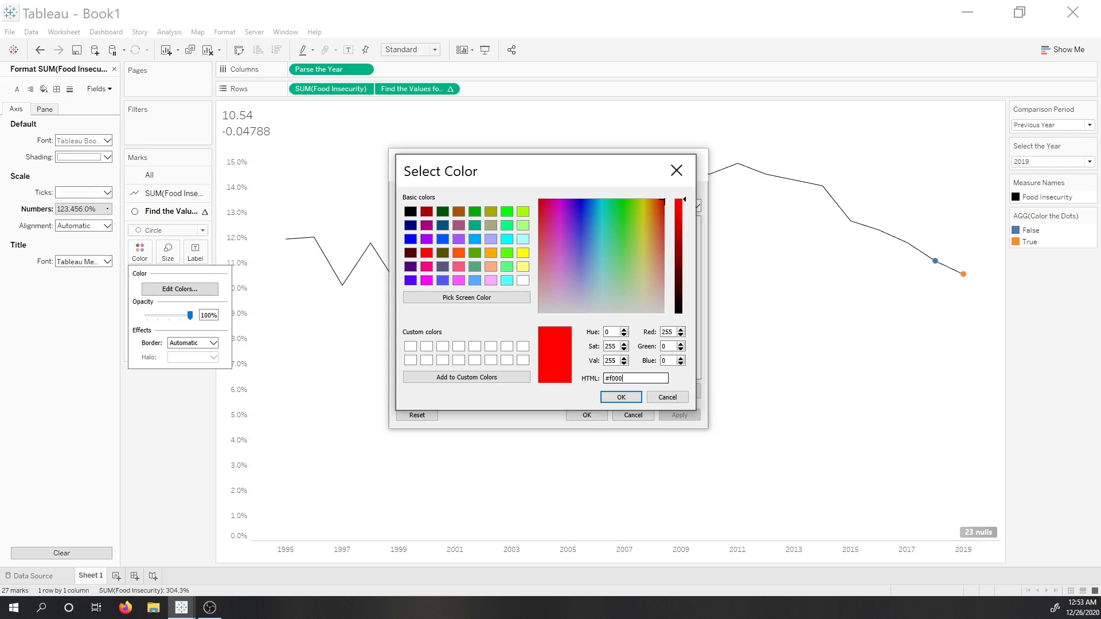
text(7b)
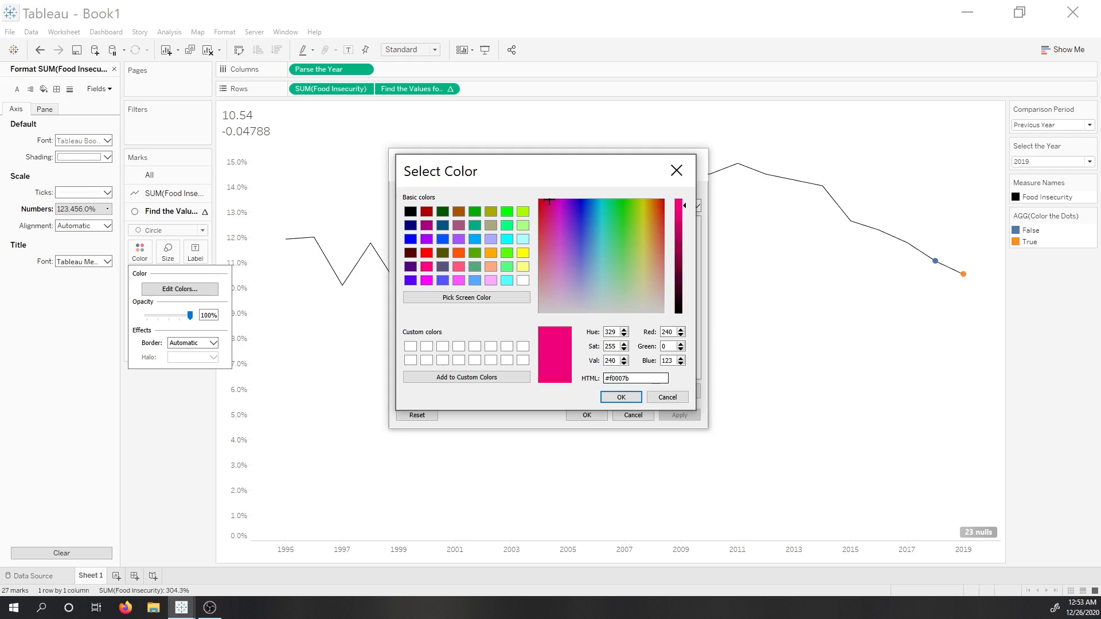
click(628, 397)
Set the color of the False item in Color the Dots to black and apply the dot colors.
click(403, 207)
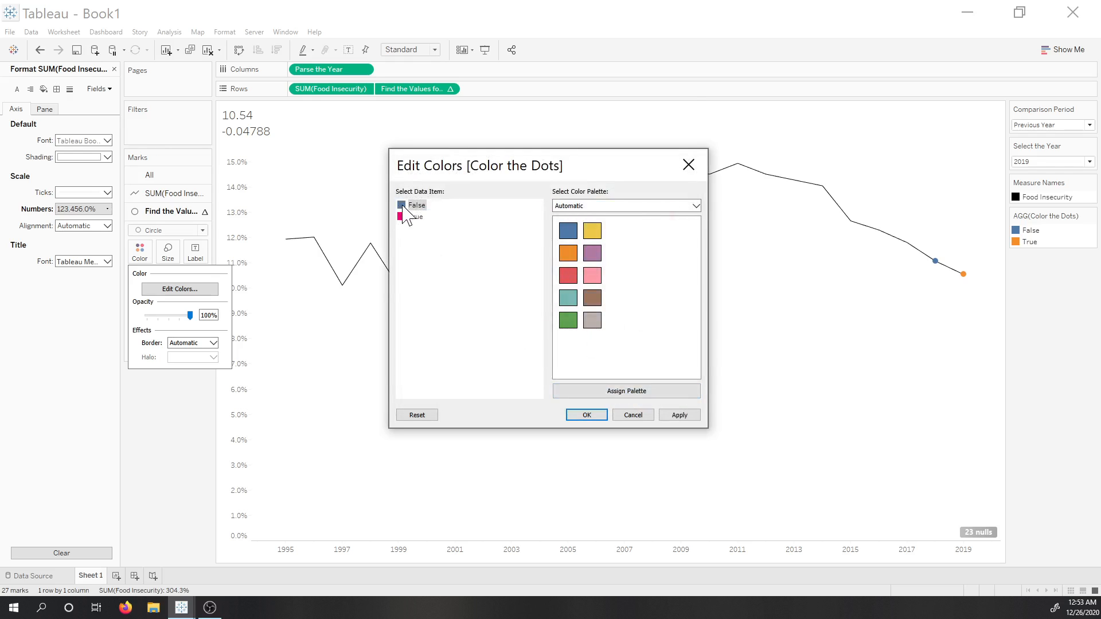
click(623, 207)
double_click(410, 206)
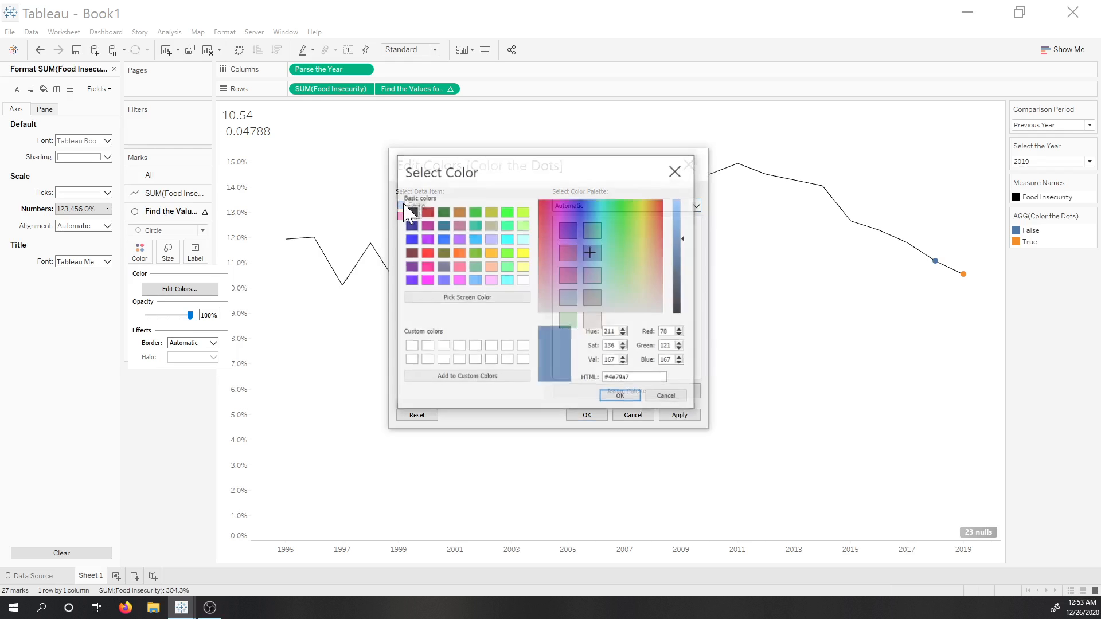
click(411, 212)
click(623, 398)
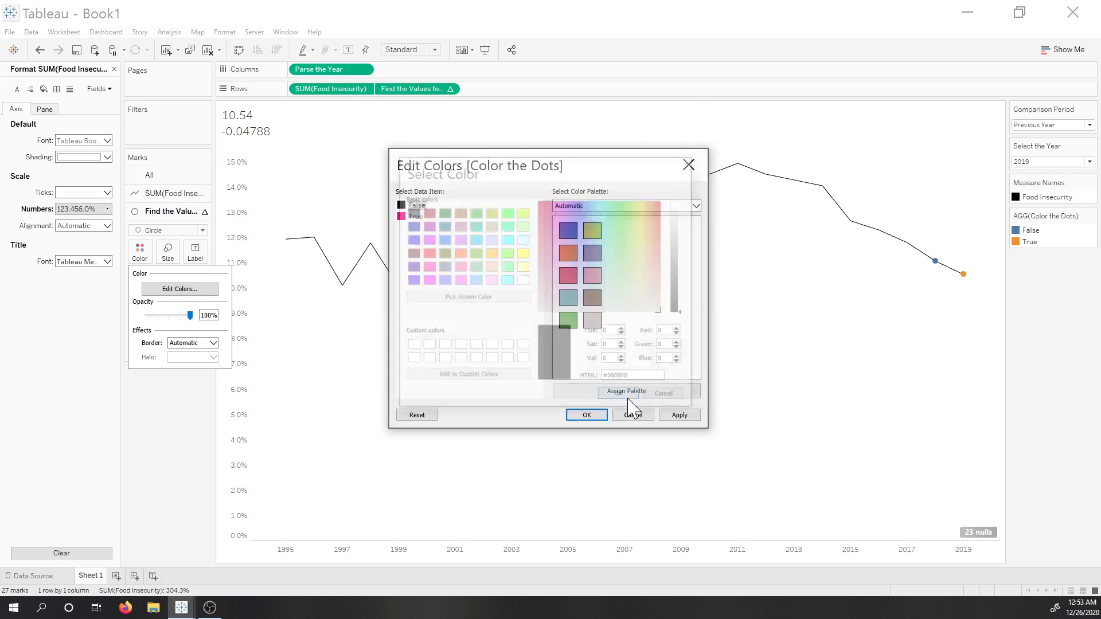
click(680, 417)
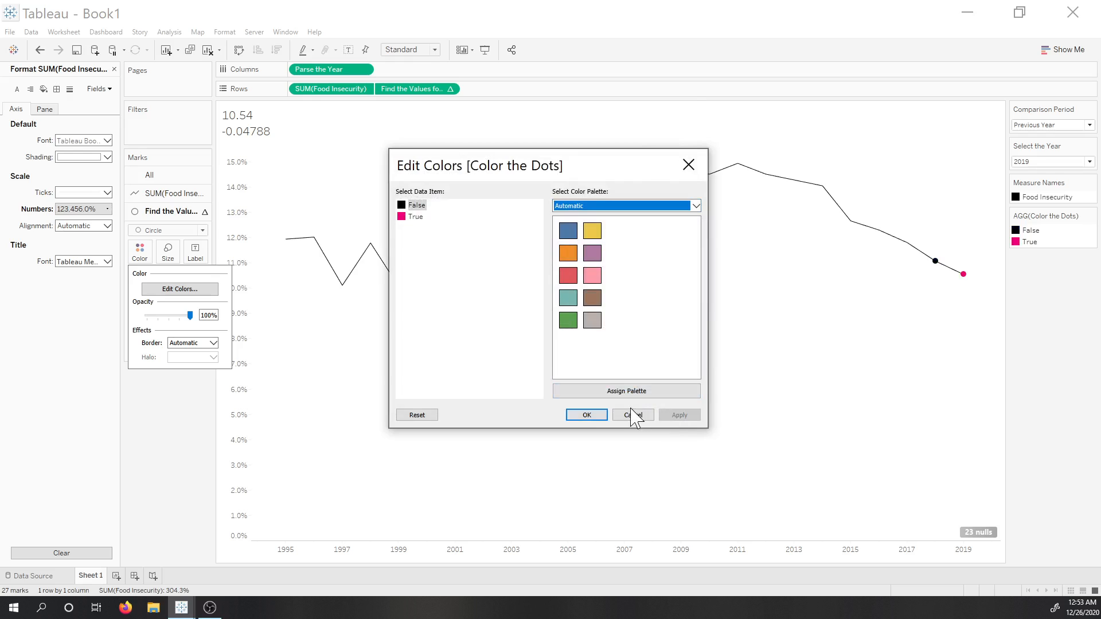
click(587, 414)
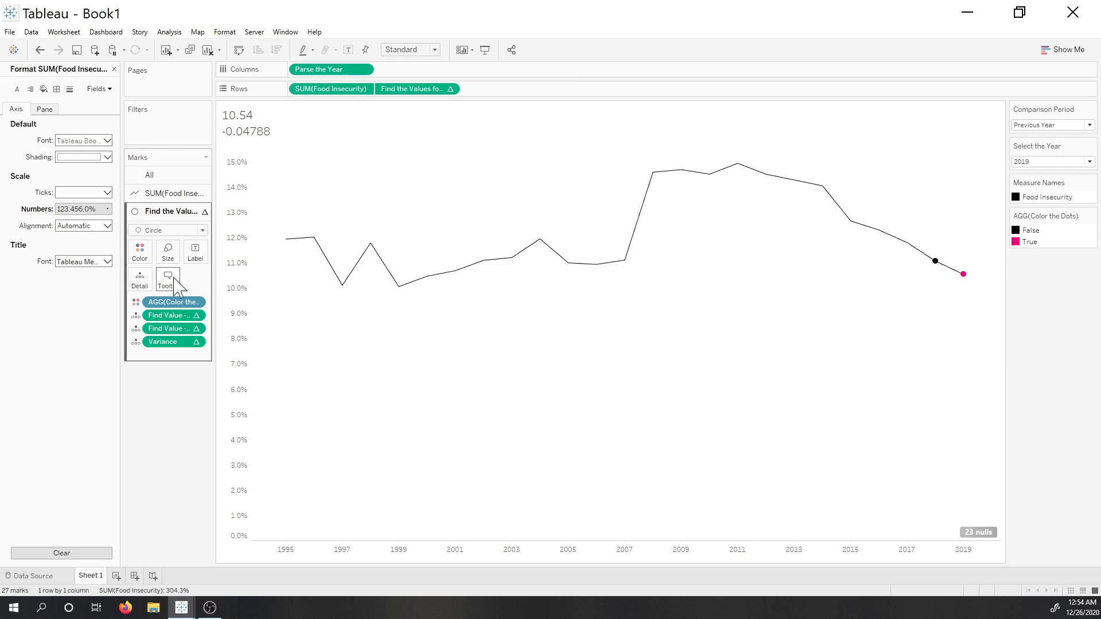
Replace the tooltip text for all marks with "<Parse the Year> | <SUM(Food Insecurity)>".
click(158, 175)
click(170, 248)
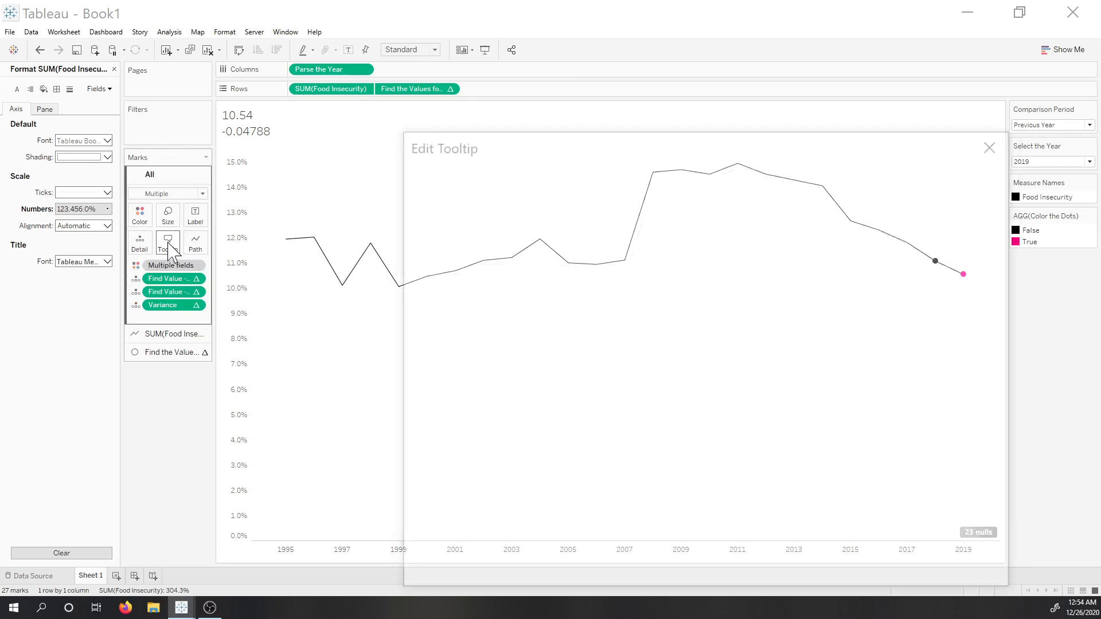
drag(573, 242, 426, 241)
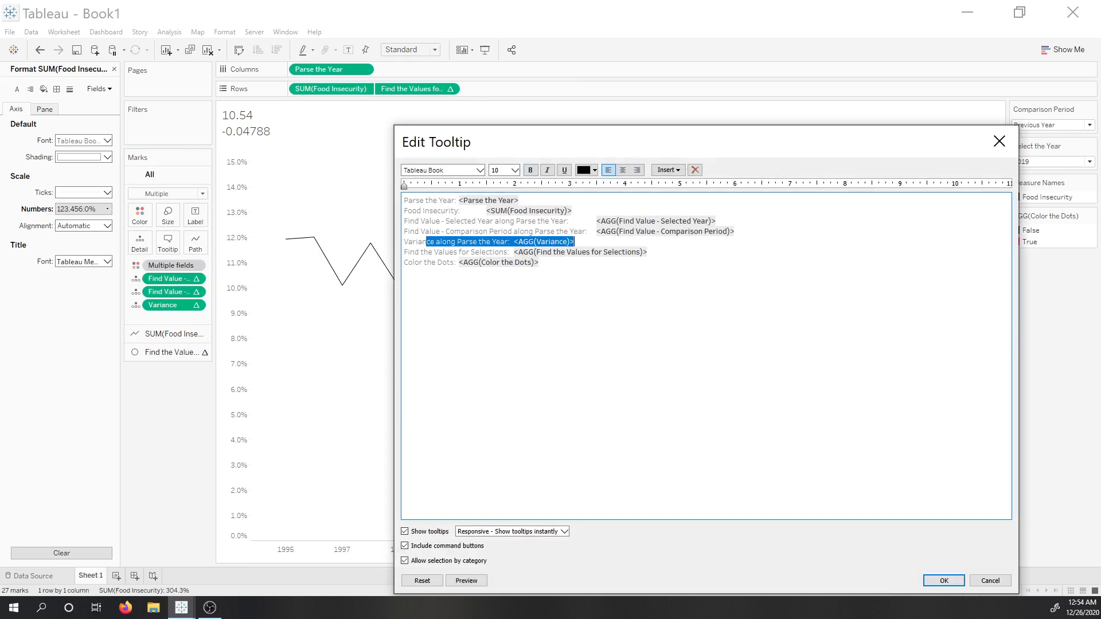
key(ctrl+a)
key(Delete)
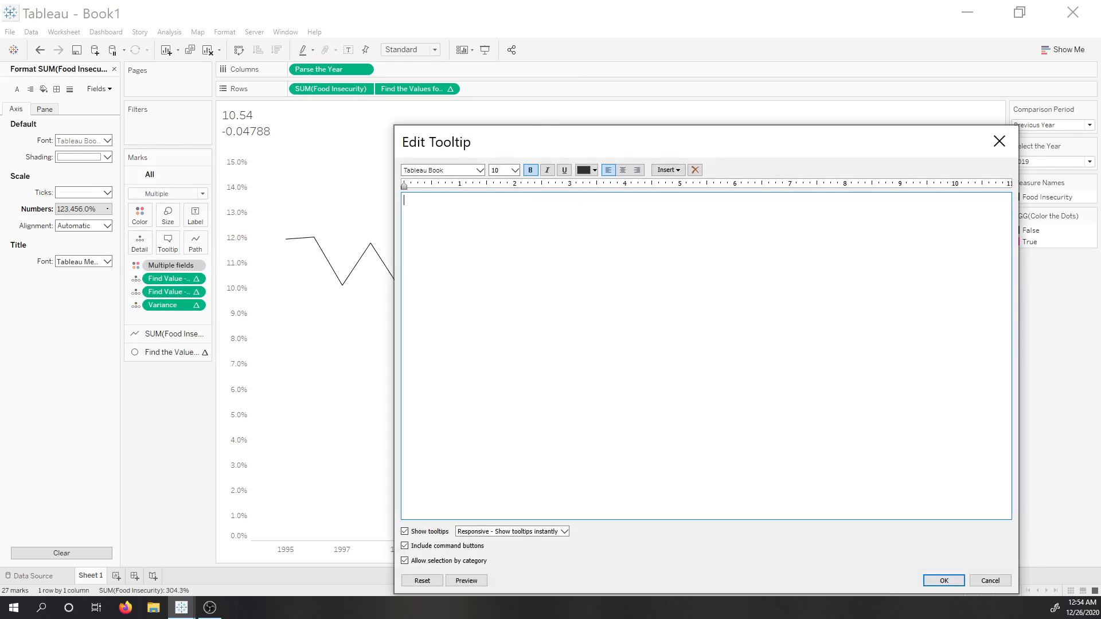
click(668, 169)
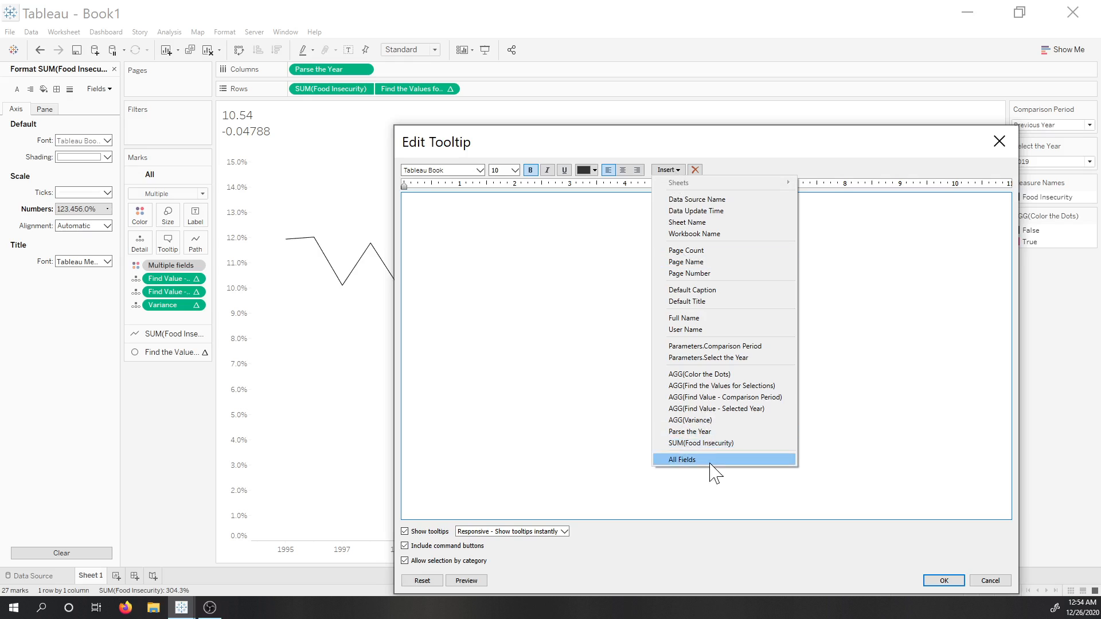
click(703, 431)
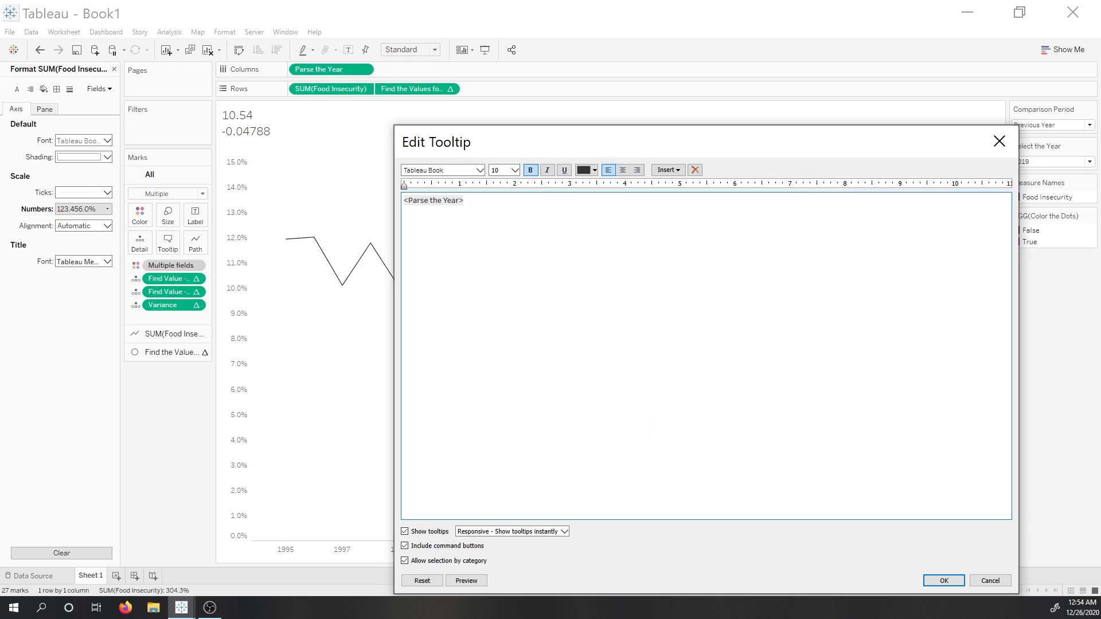
click(668, 170)
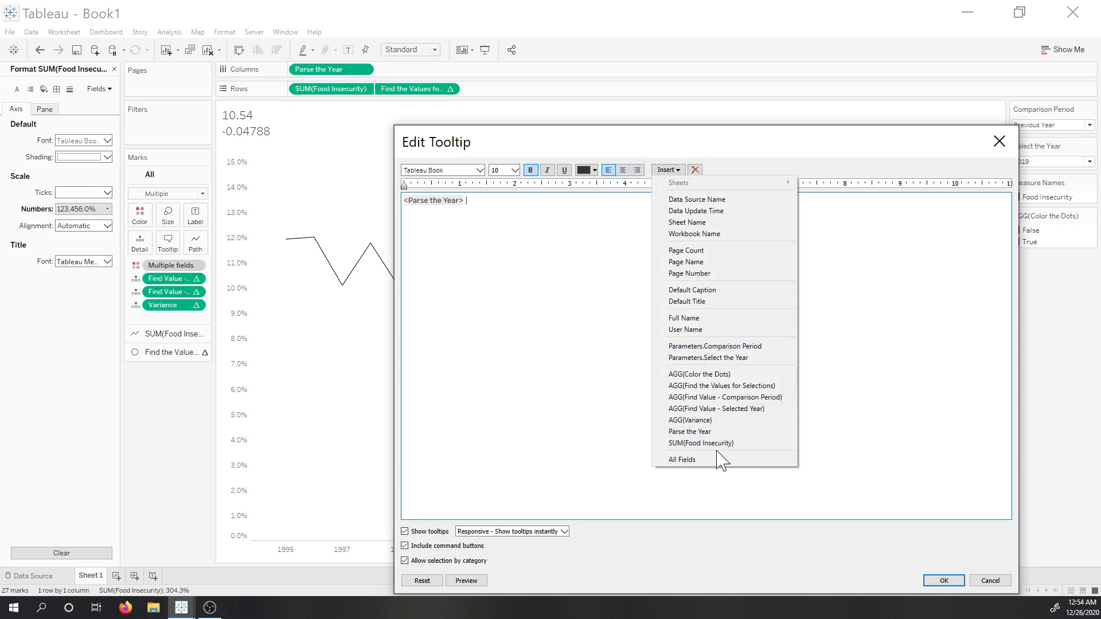
click(701, 443)
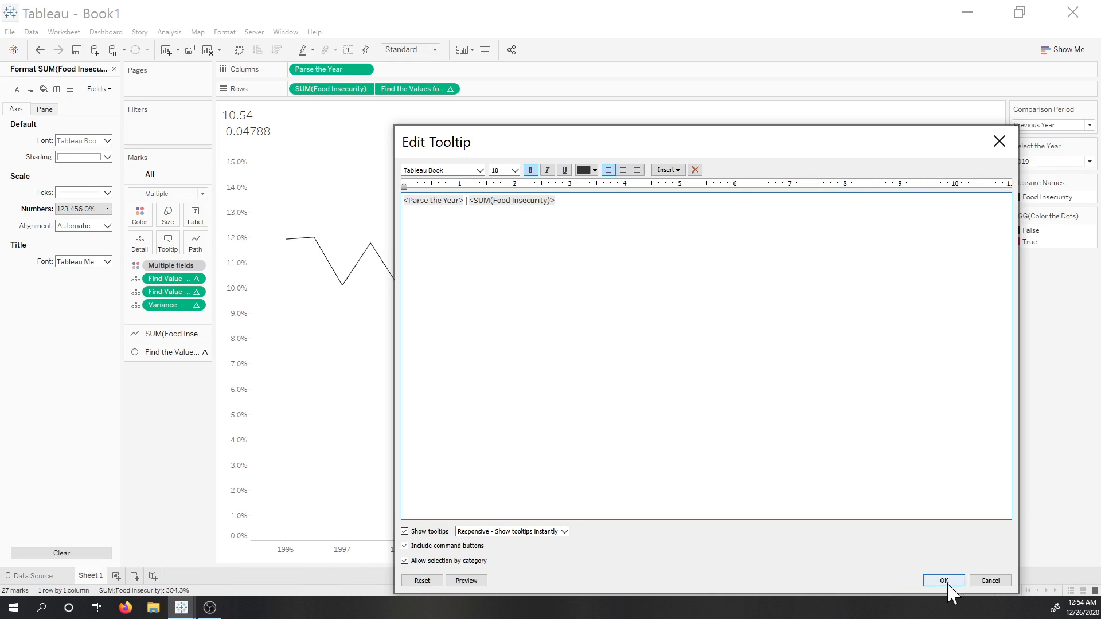
Copy " of U.S. Households were food insecure" from the Solution sheet's tooltip in the Workout Wednesday 2021 - Week 1 workbook, leaving that tooltip unedited.
click(182, 607)
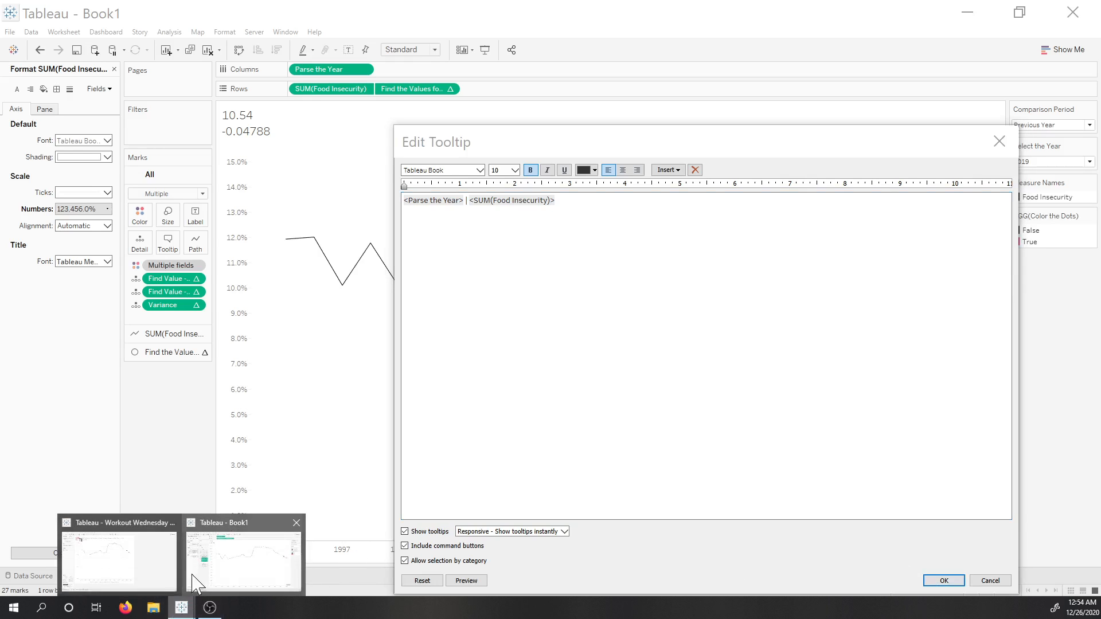
click(119, 561)
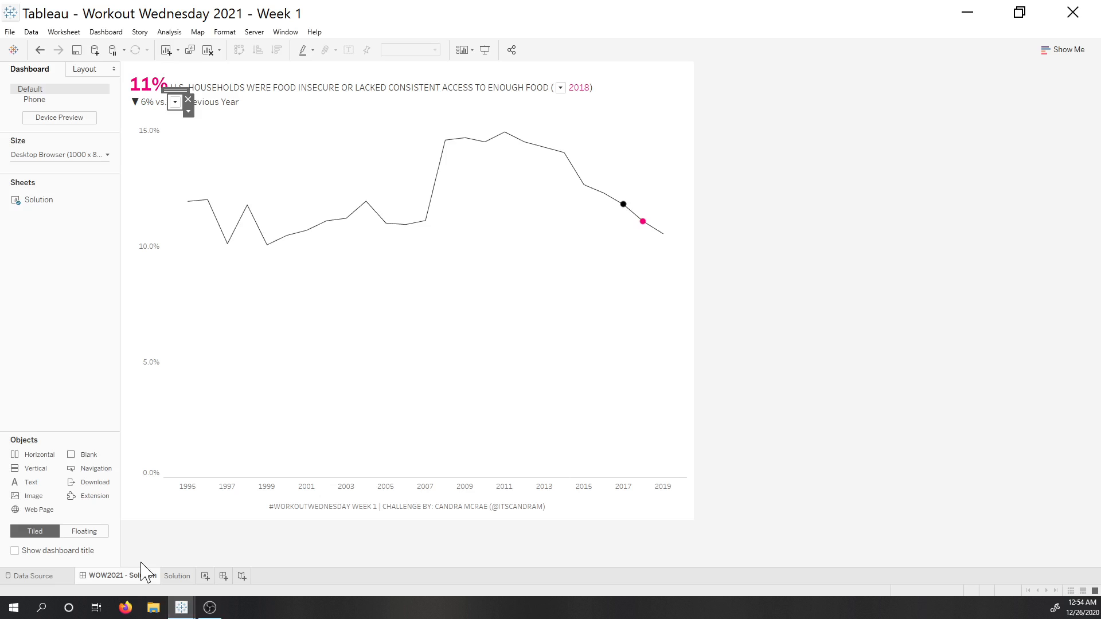
double_click(178, 576)
click(212, 245)
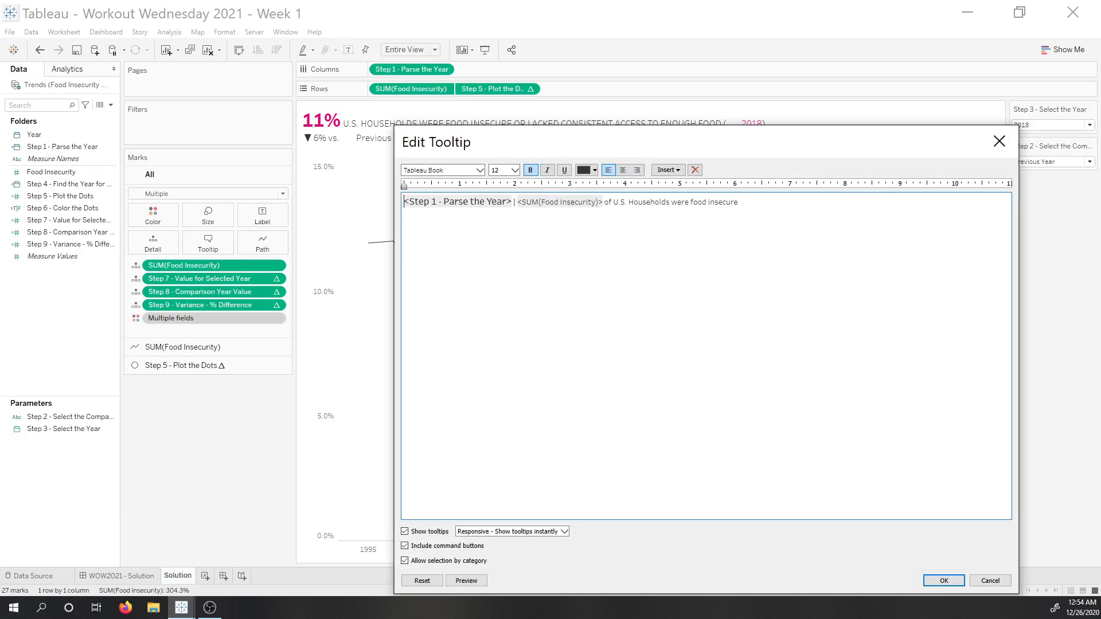
drag(603, 203, 740, 202)
key(ctrl+c)
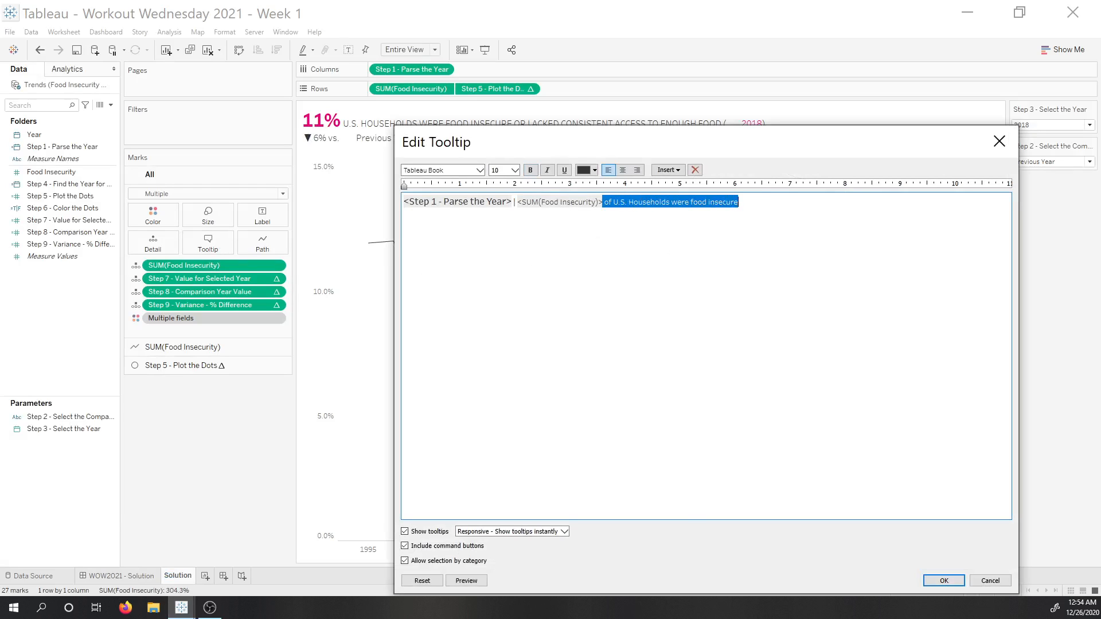
click(985, 581)
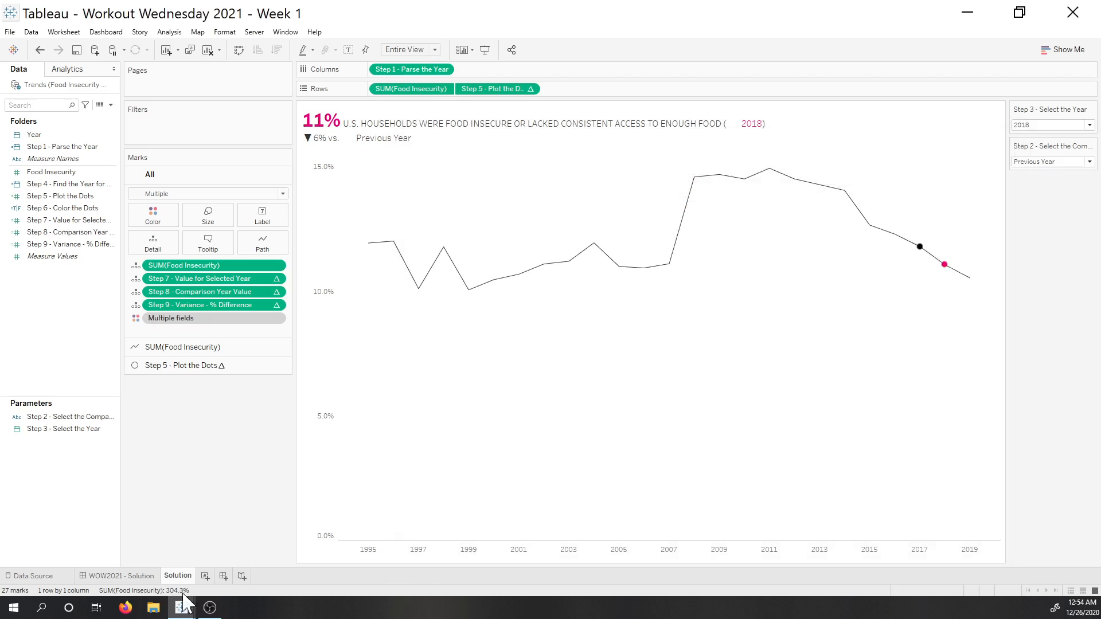
Switch back to Book1 and append the copied " of U.S. Households were food insecure" after the Food Insecurity field in the tooltip.
mouse_move(175, 611)
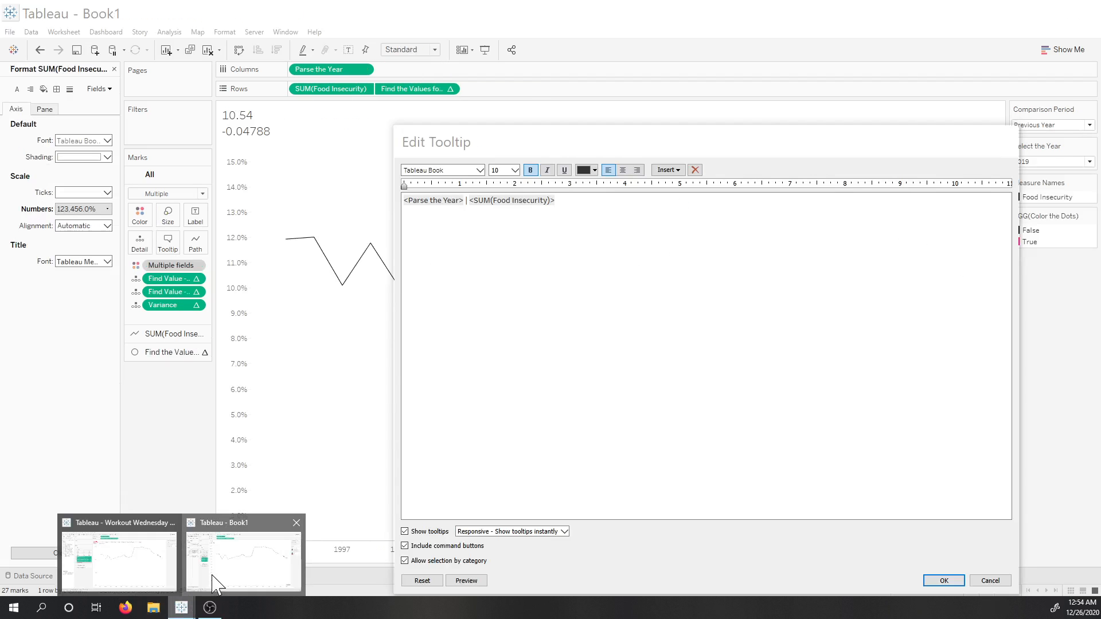
click(214, 584)
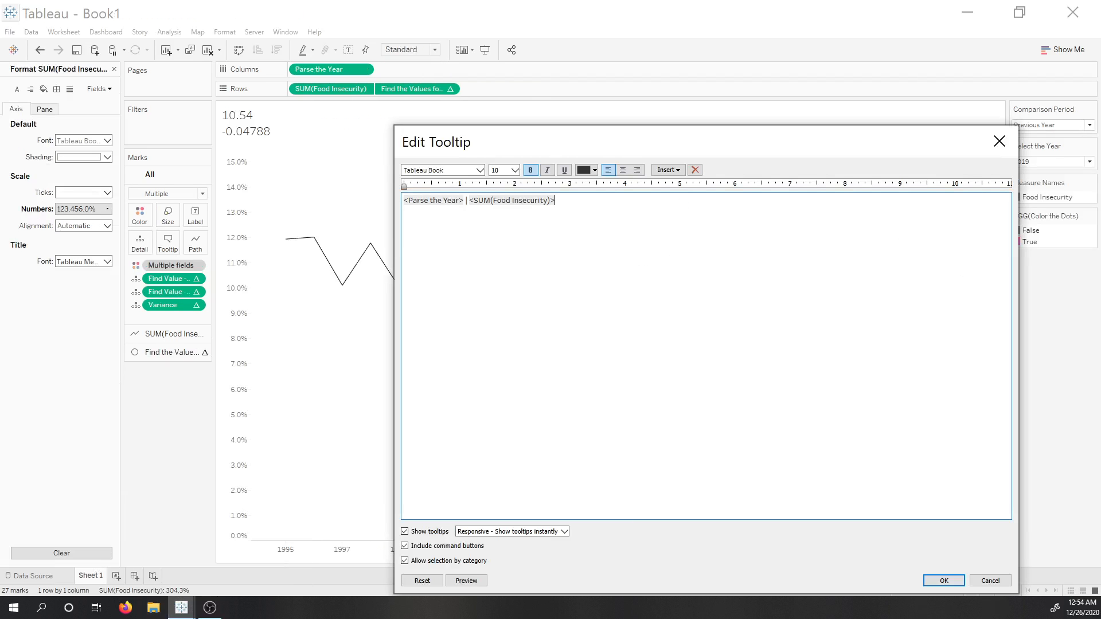
key(ctrl+v)
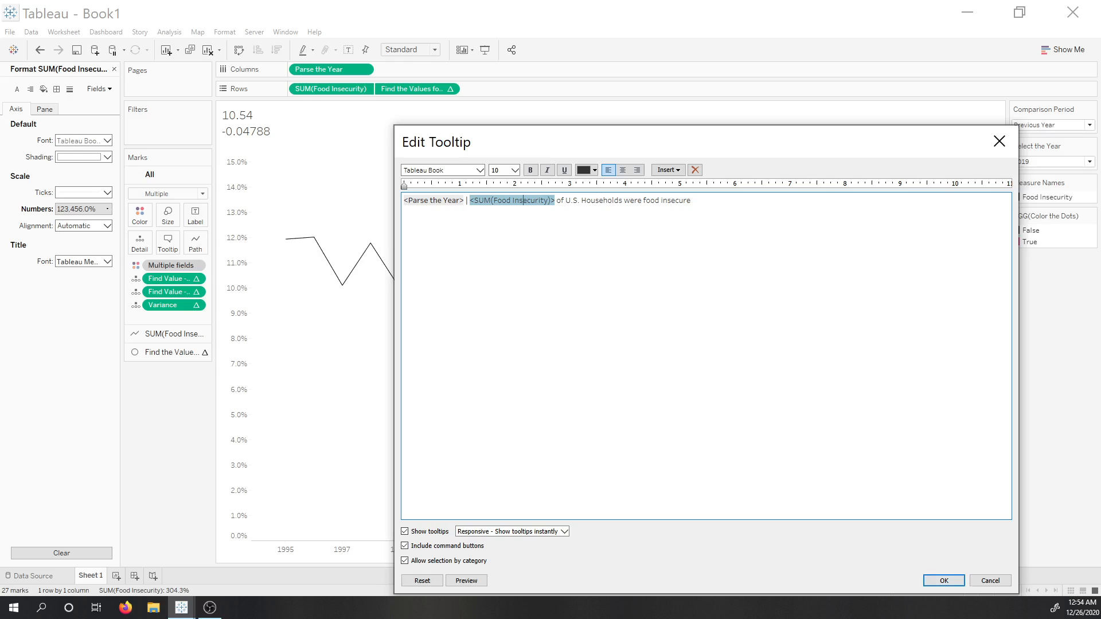
Set the Parse the Year field in the tooltip to font size 12, save the tooltip and preview it on the line.
click(434, 200)
click(515, 170)
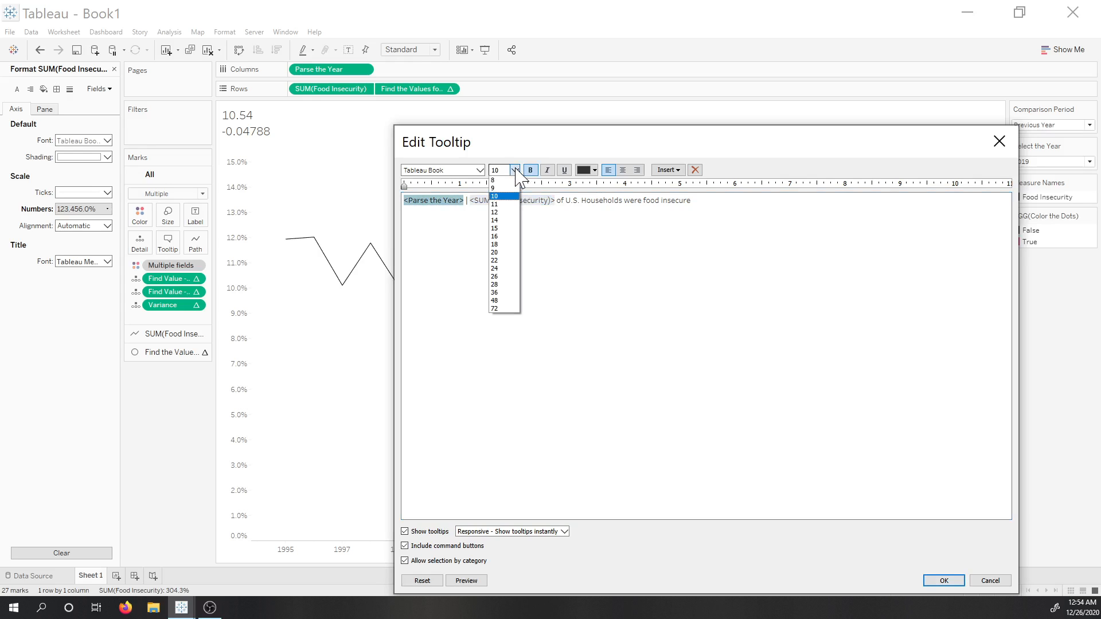
click(494, 212)
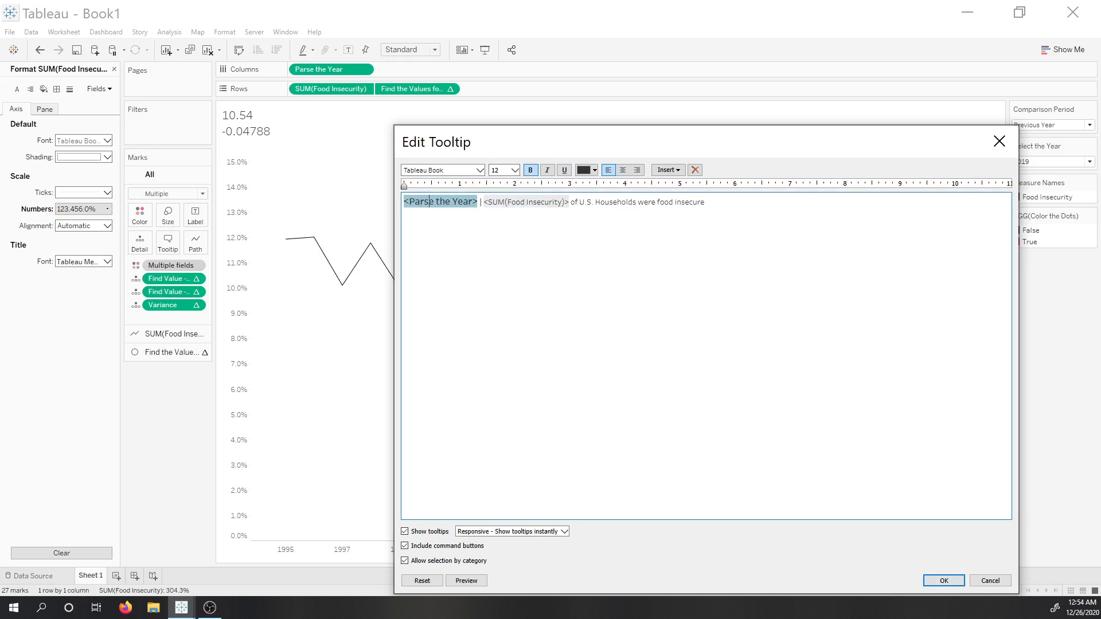
click(943, 583)
mouse_move(527, 252)
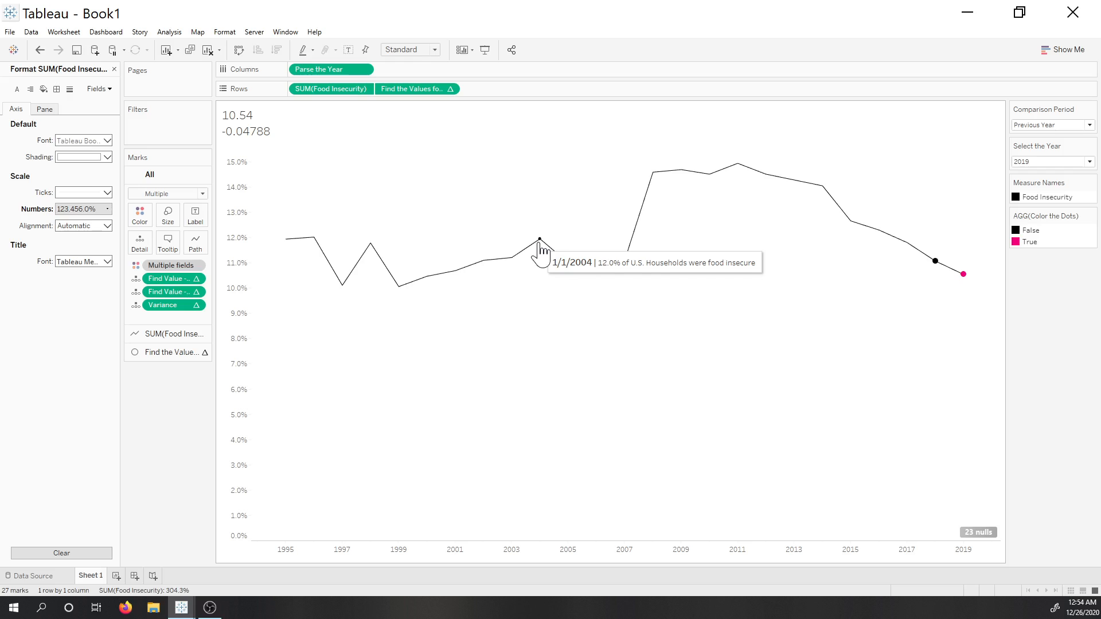
Format the Parse the Year axis dates with the custom format yyyy.
click(363, 69)
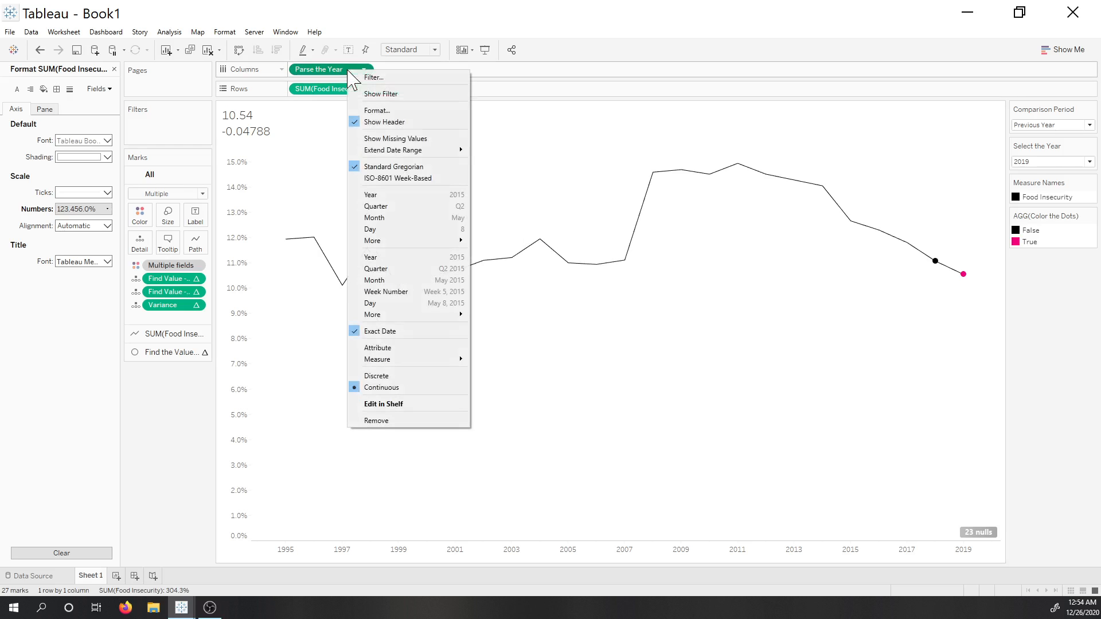
click(379, 111)
click(108, 209)
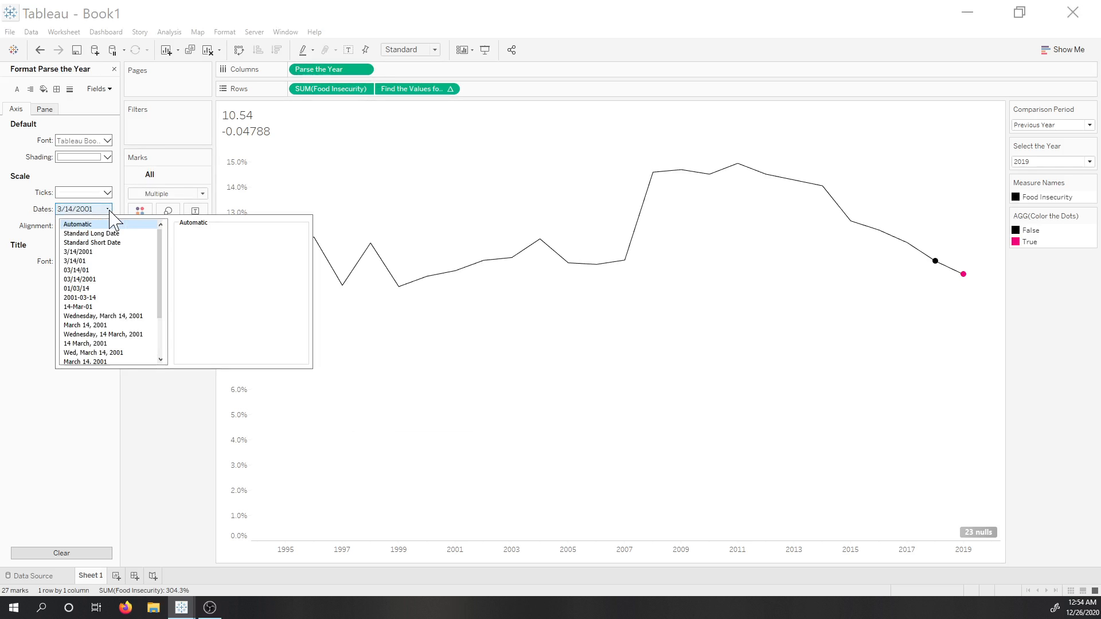
click(109, 353)
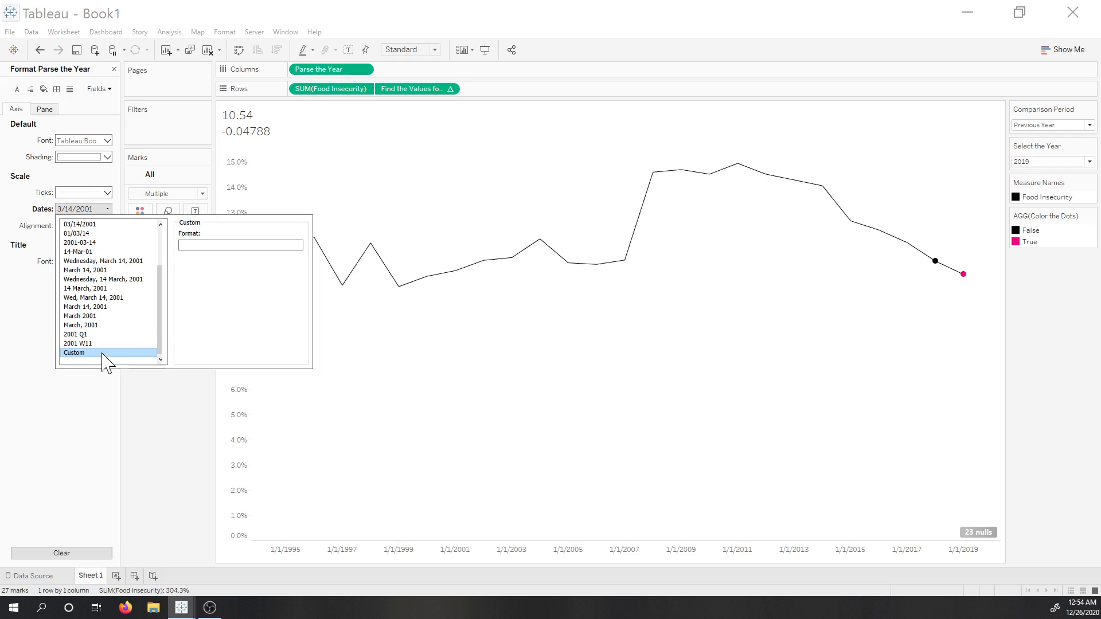
click(229, 246)
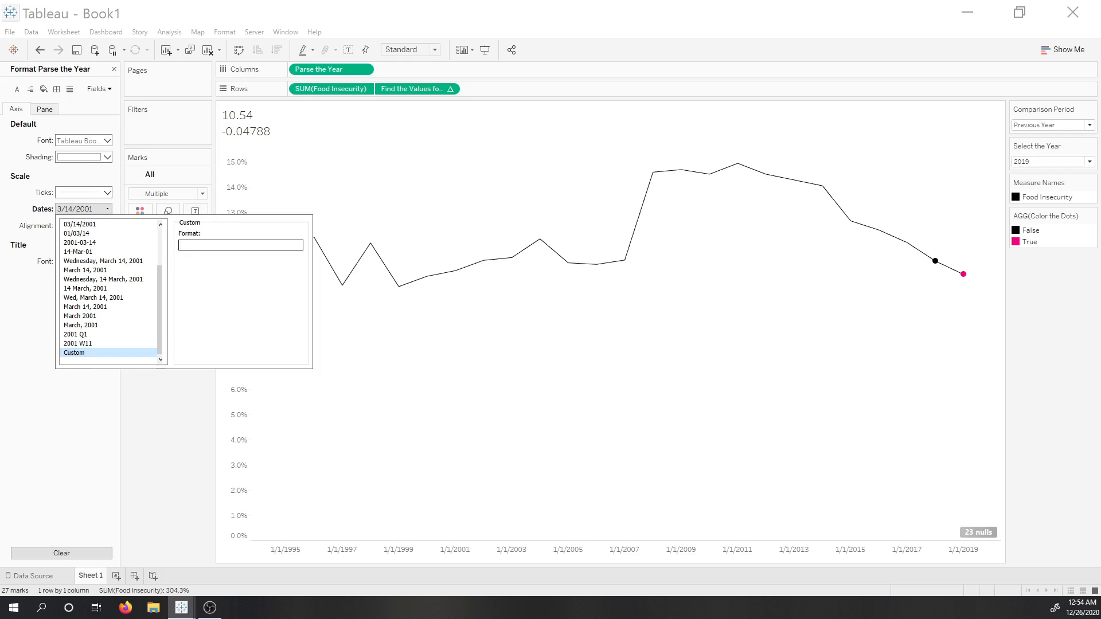
text(yyy)
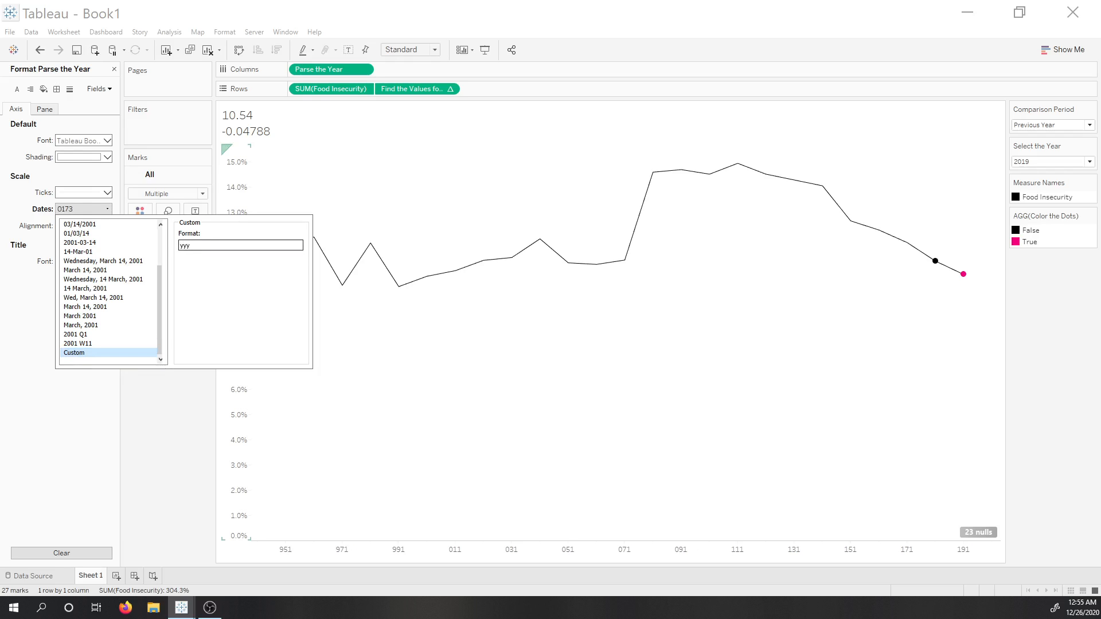
text(y)
click(179, 442)
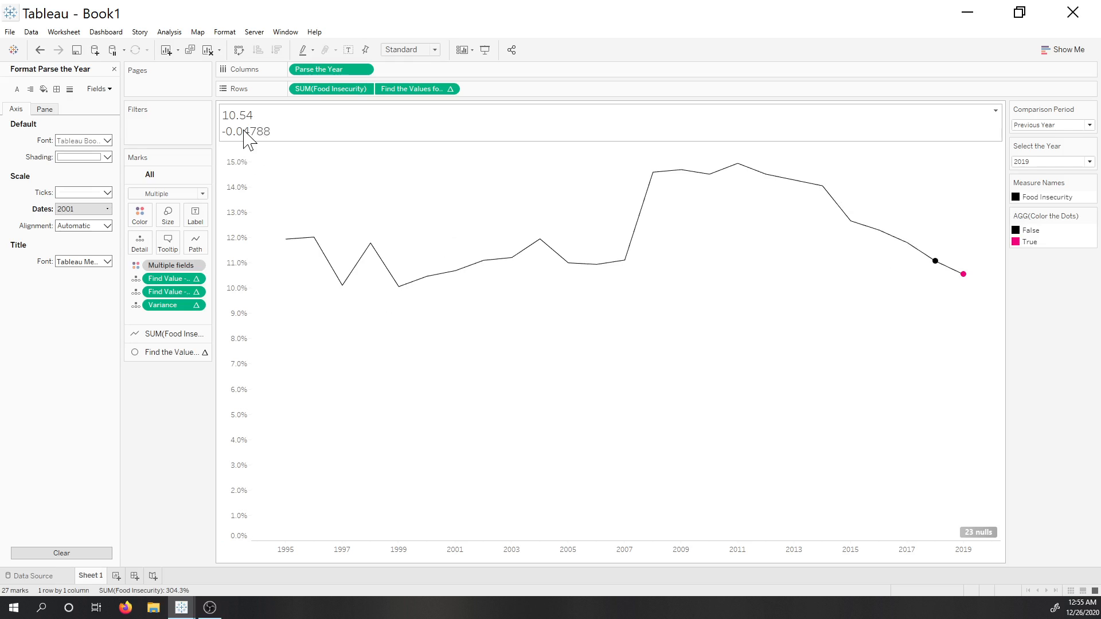
Format the Find Value - Selected Year field's axis and pane numbers as custom numbers with 0 decimal places and a % suffix.
right_click(182, 285)
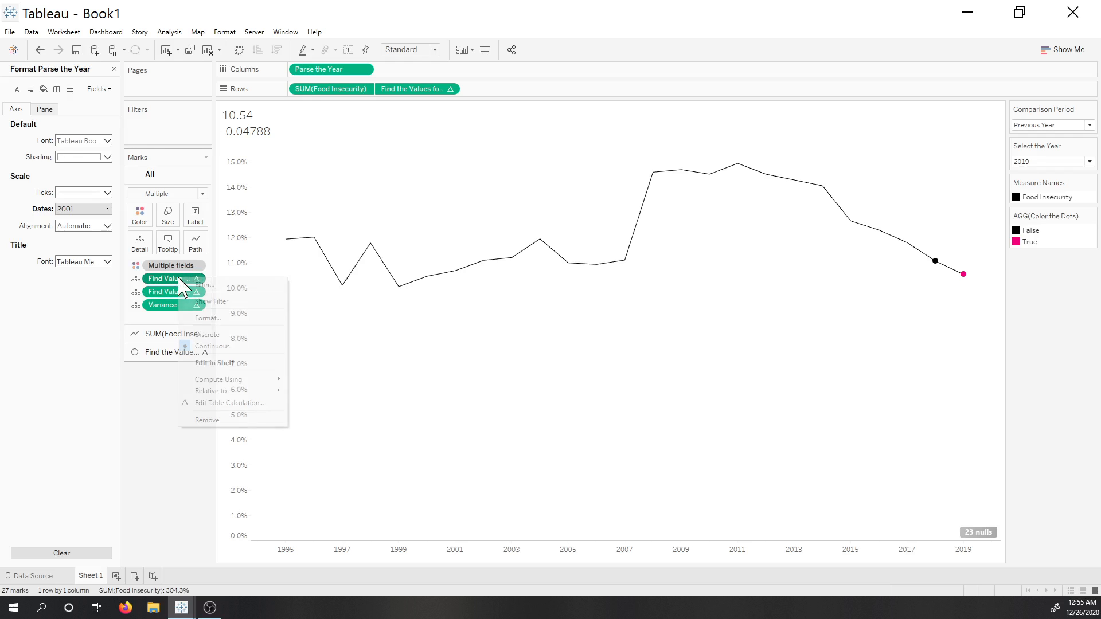
click(228, 318)
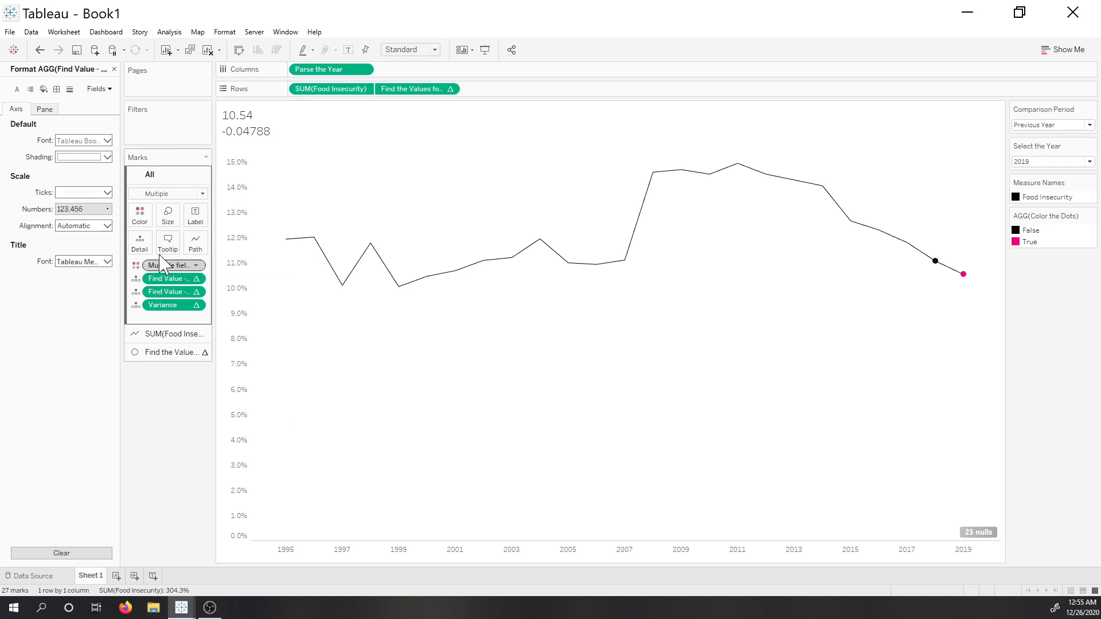
click(107, 210)
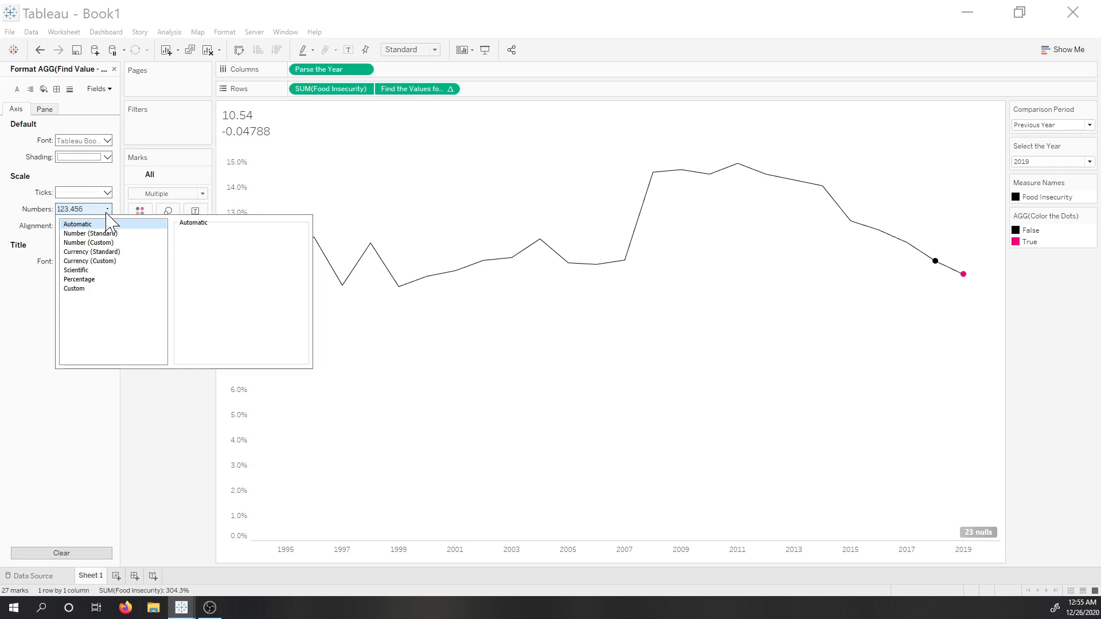
click(115, 243)
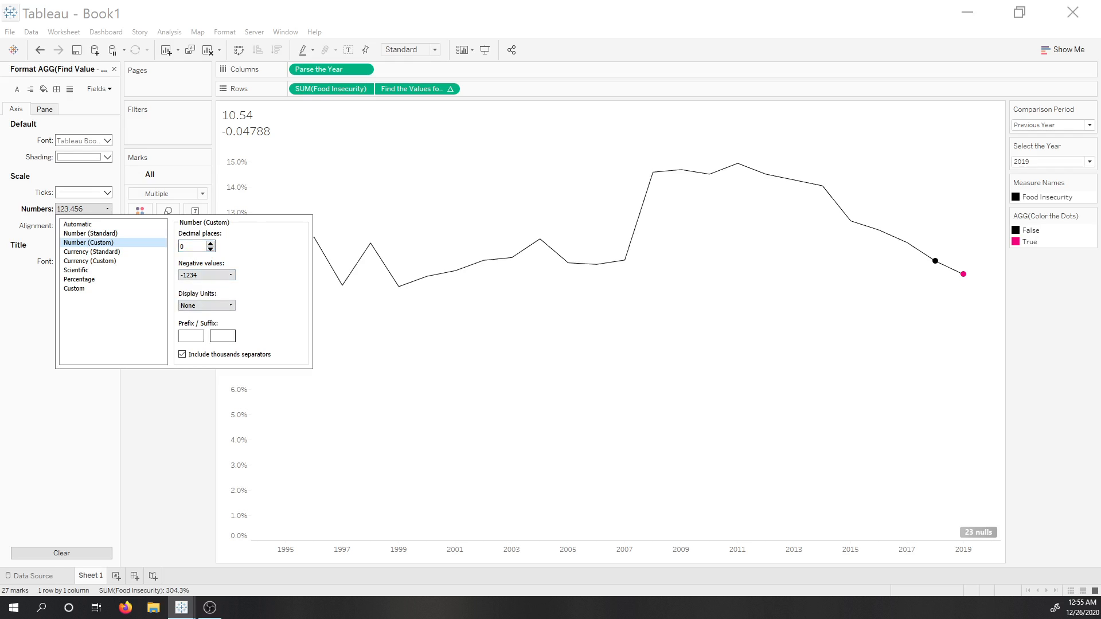
click(198, 379)
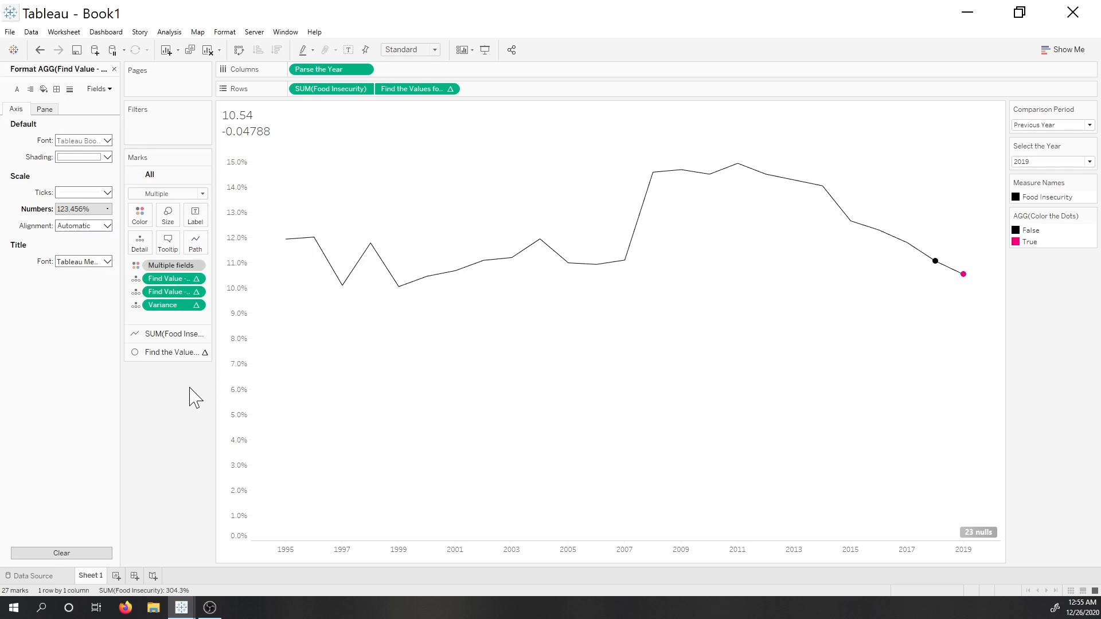
click(56, 112)
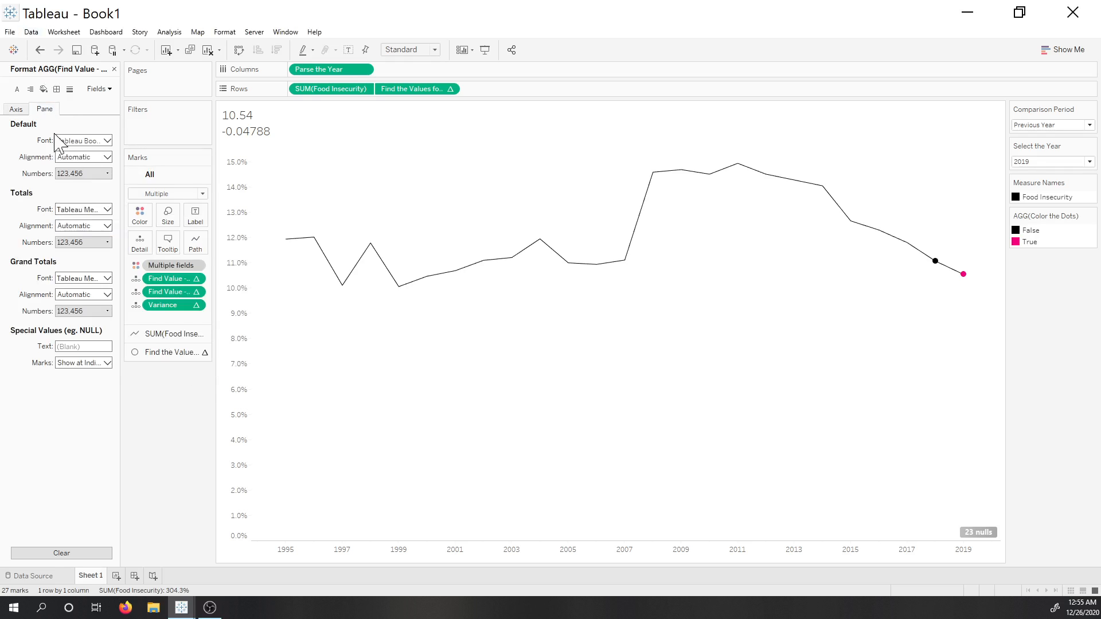
click(99, 173)
click(100, 207)
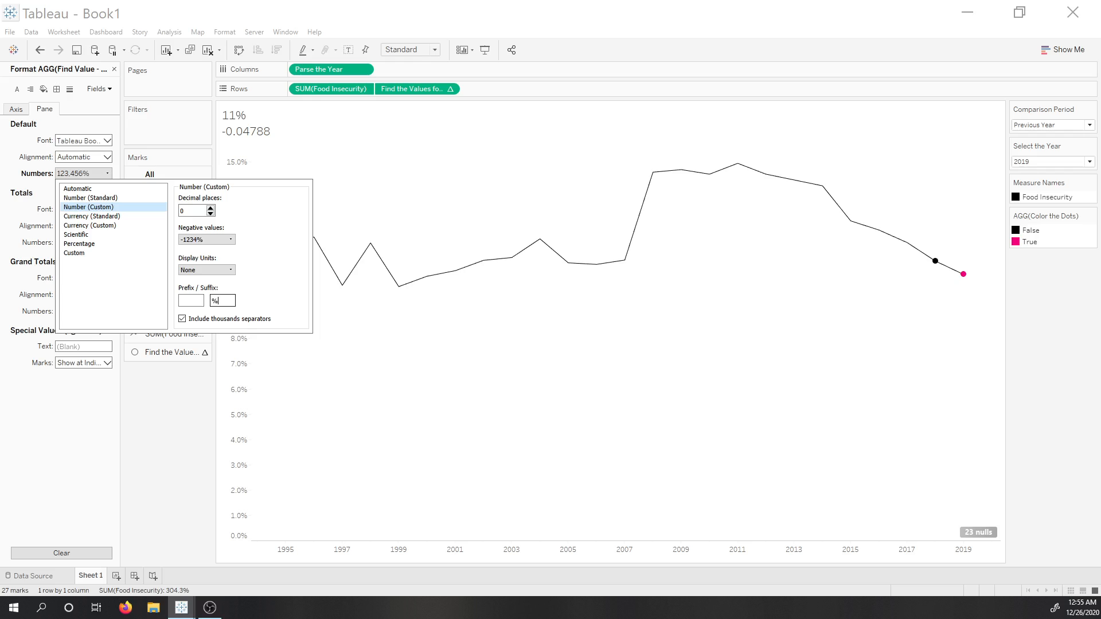
click(183, 424)
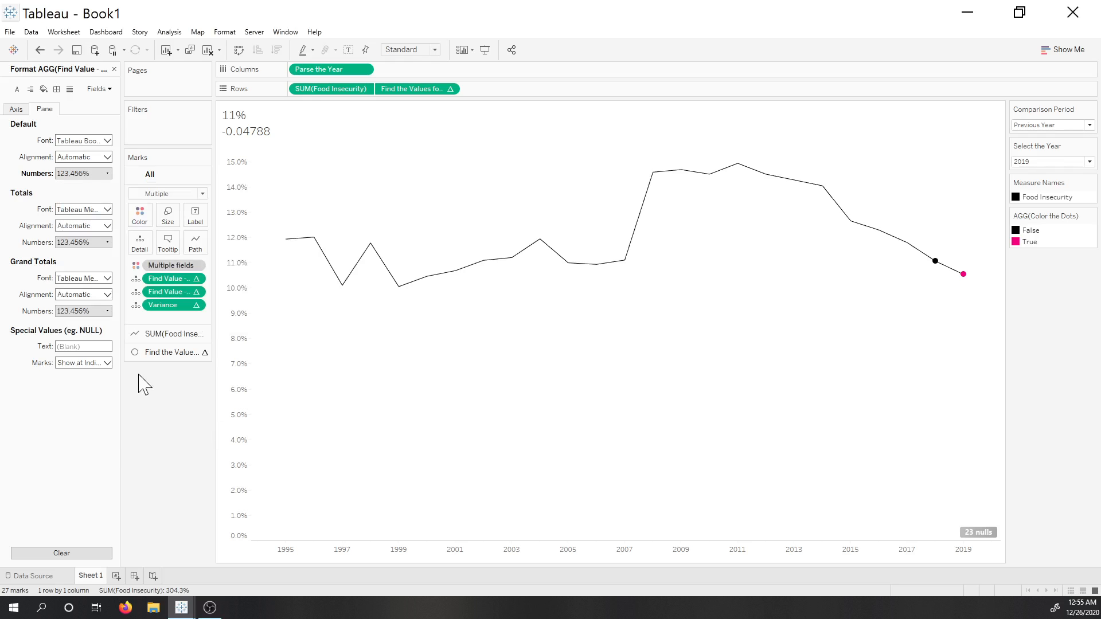
Copy the custom default number format of Step 9 - Variance - % Difference in the Workout Wednesday 2021 - Week 1 workbook, leaving it unedited.
click(182, 608)
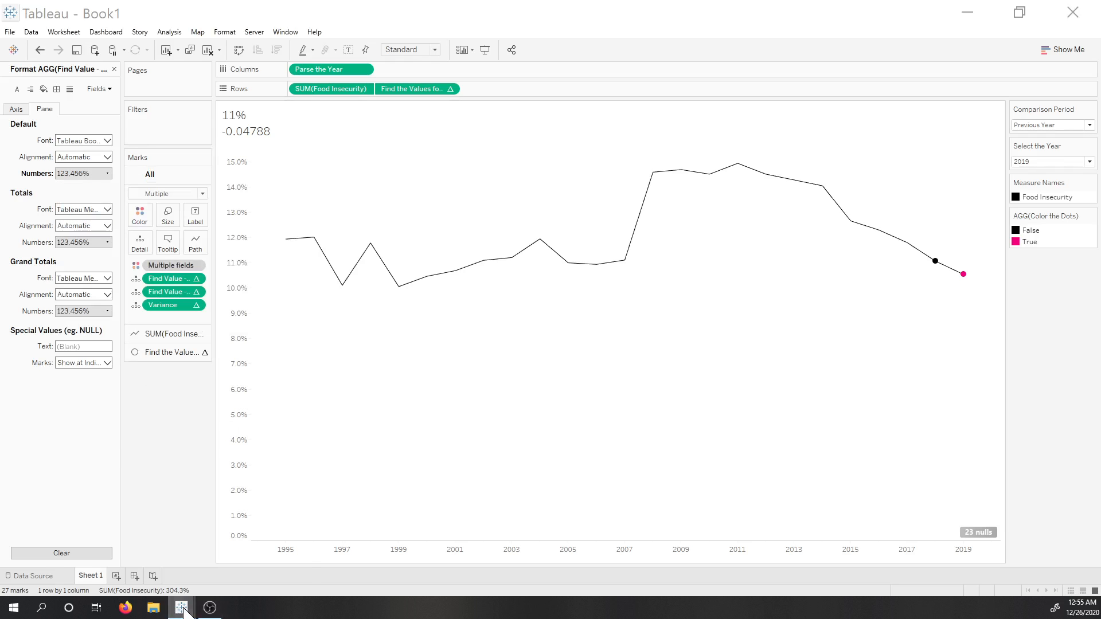
click(143, 559)
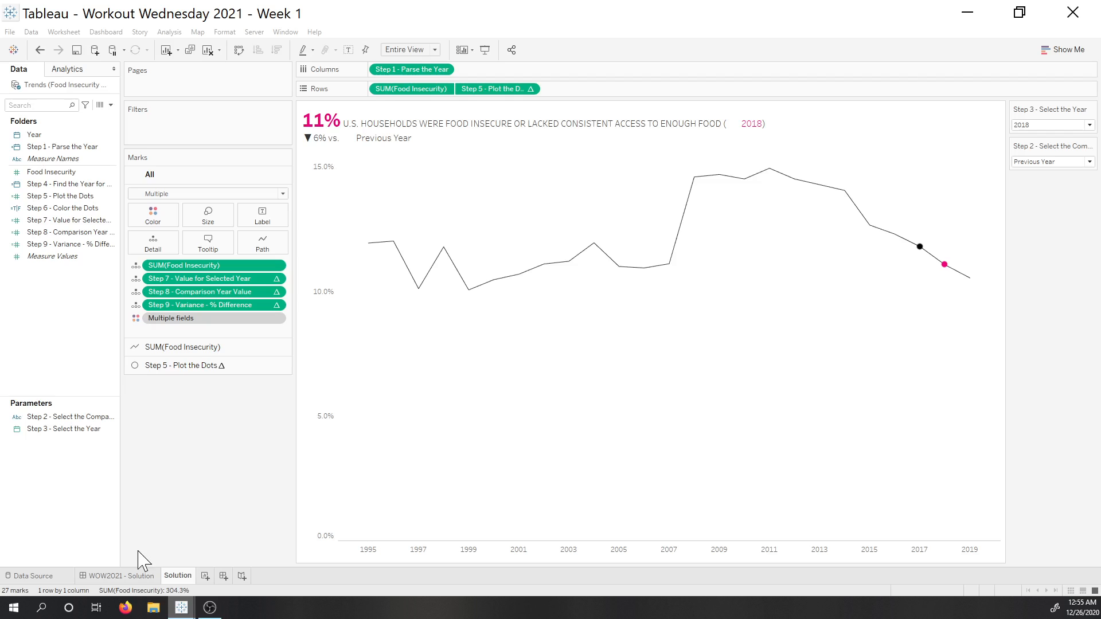
right_click(221, 306)
click(44, 258)
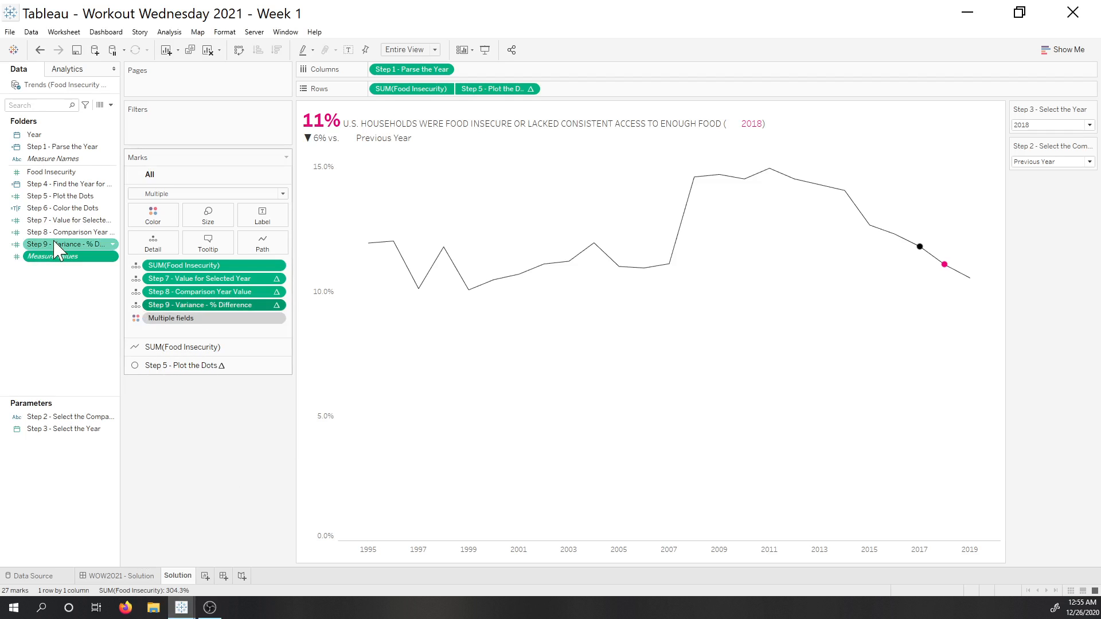
right_click(55, 250)
mouse_move(115, 407)
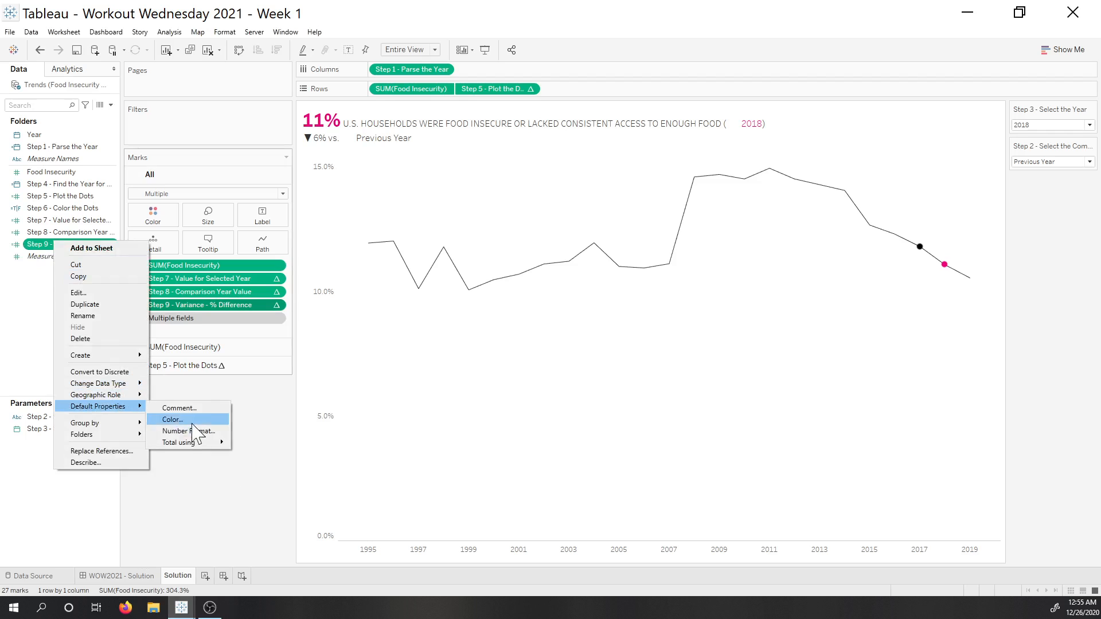
click(197, 432)
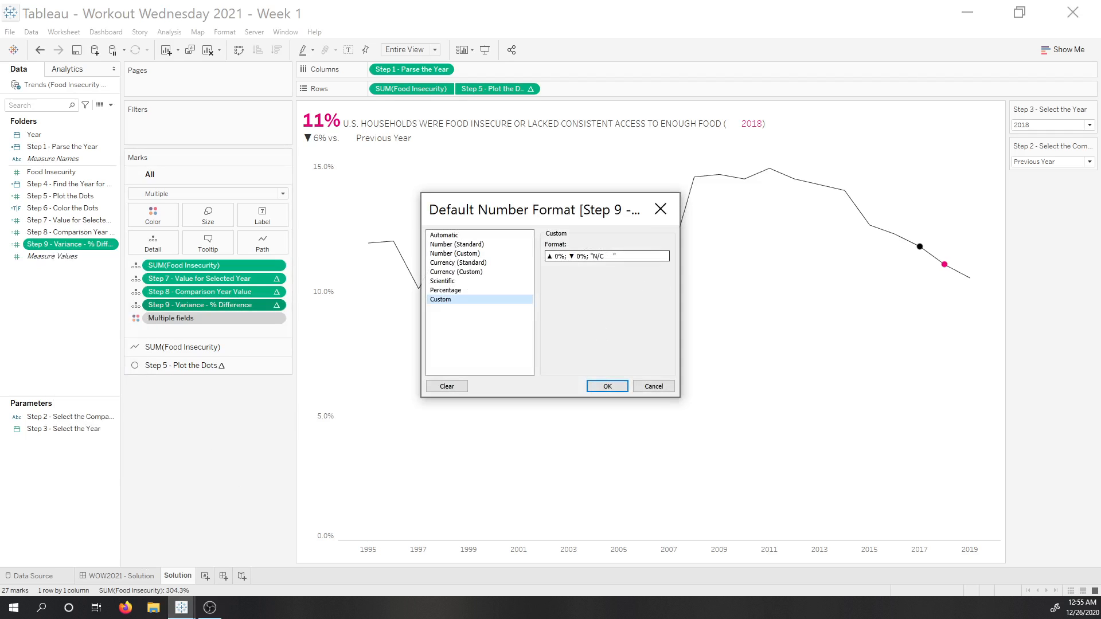
key(ctrl+a)
key(ctrl+c)
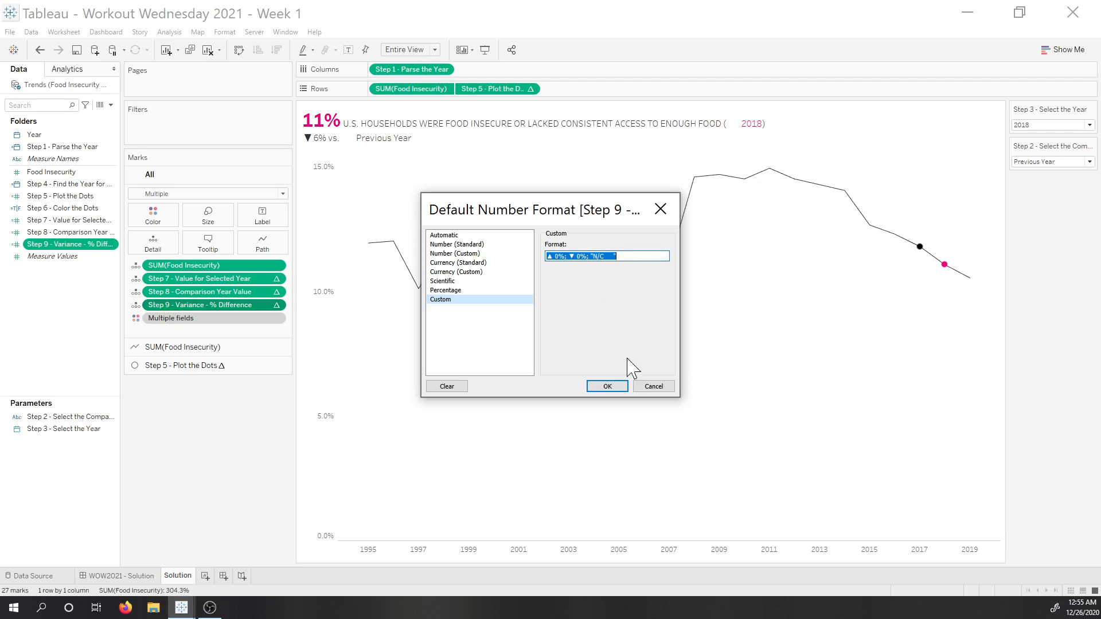
click(652, 390)
Switch back to Book1 and apply the copied custom format ▲ 0%; ▼ 0%; "N/C " to the Variance field's pane numbers.
mouse_move(194, 612)
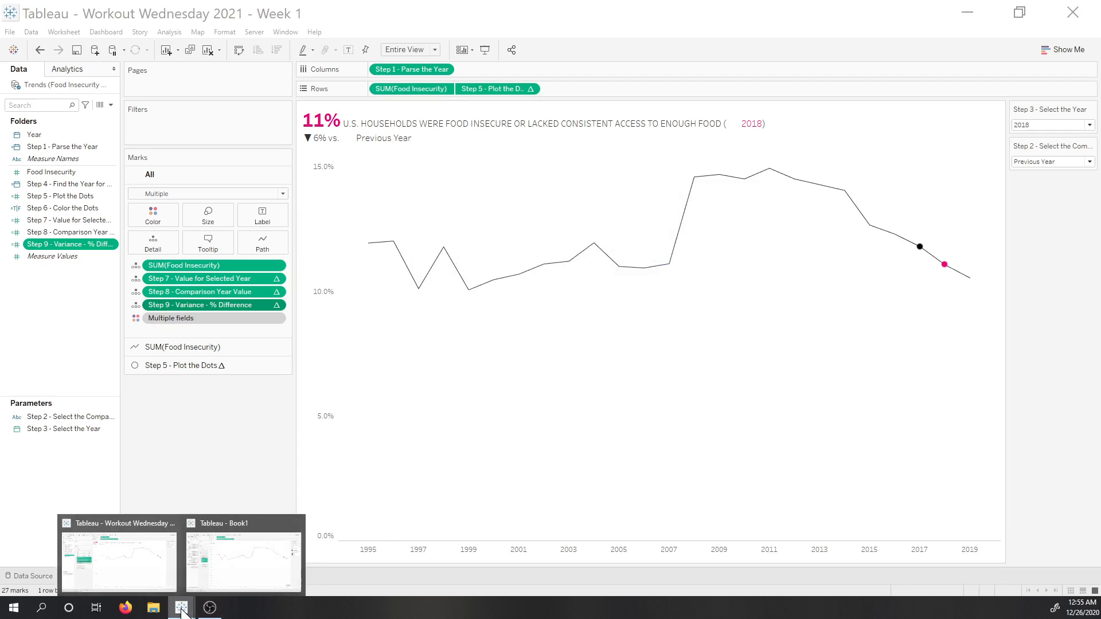
click(241, 568)
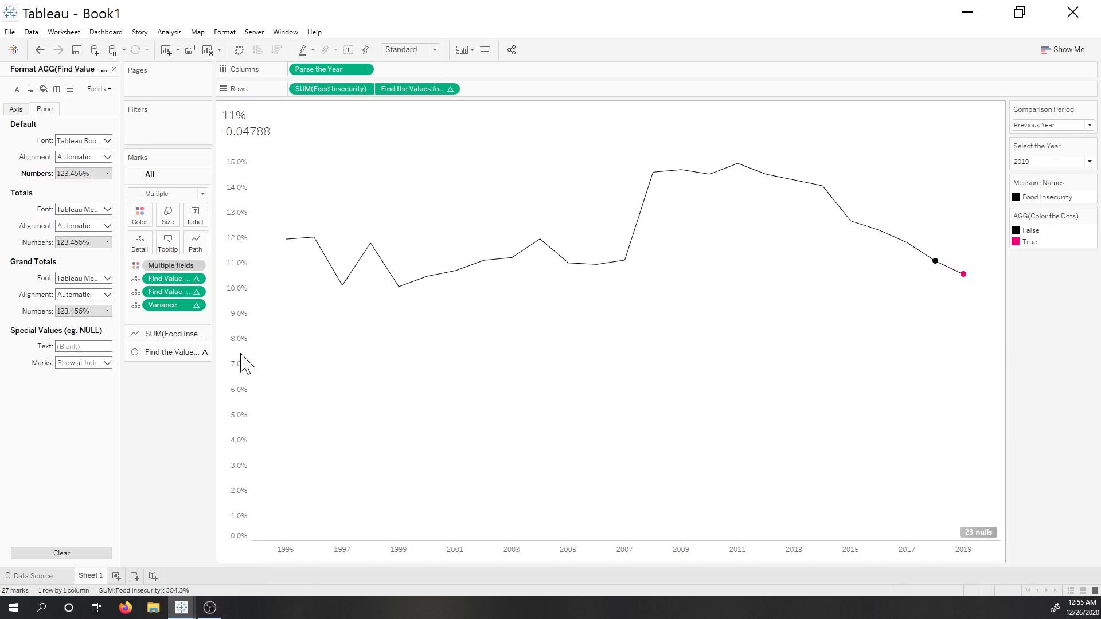
right_click(177, 305)
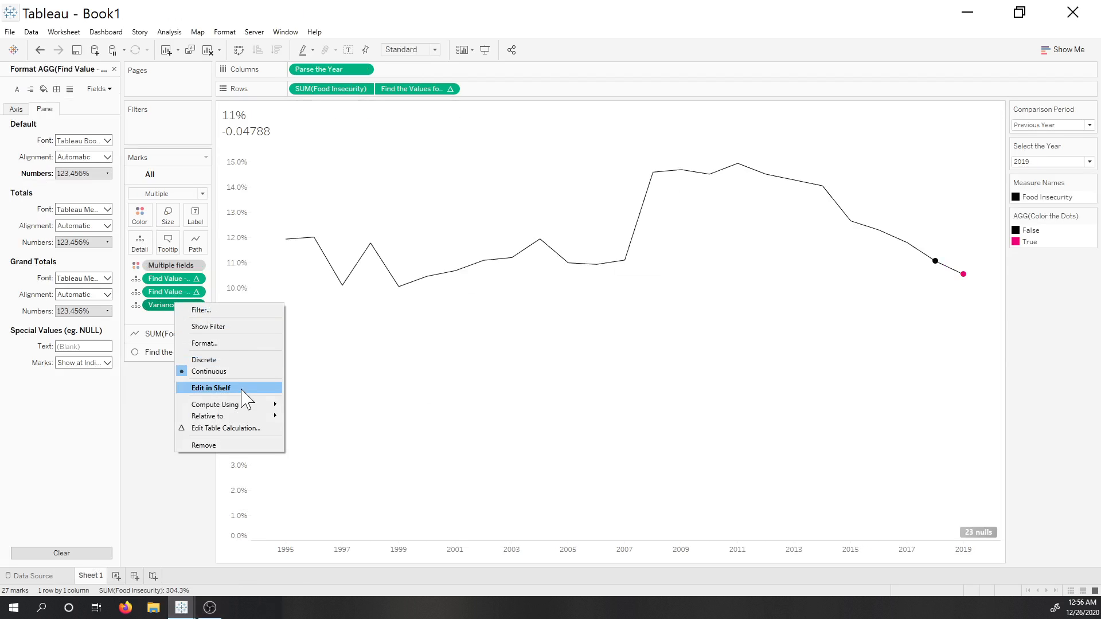
click(241, 343)
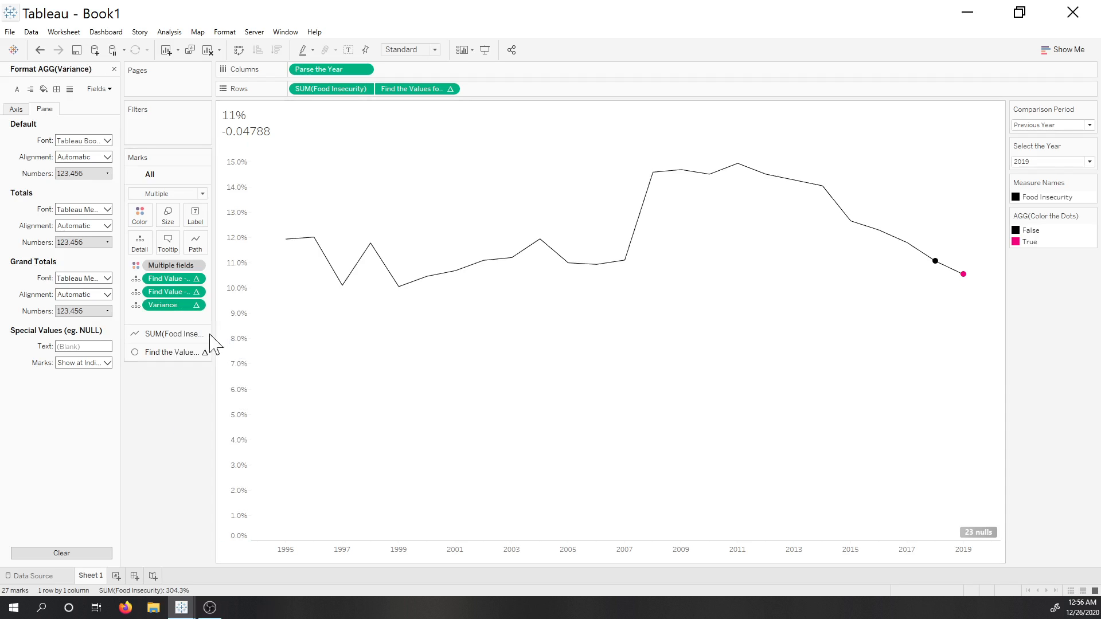
click(107, 174)
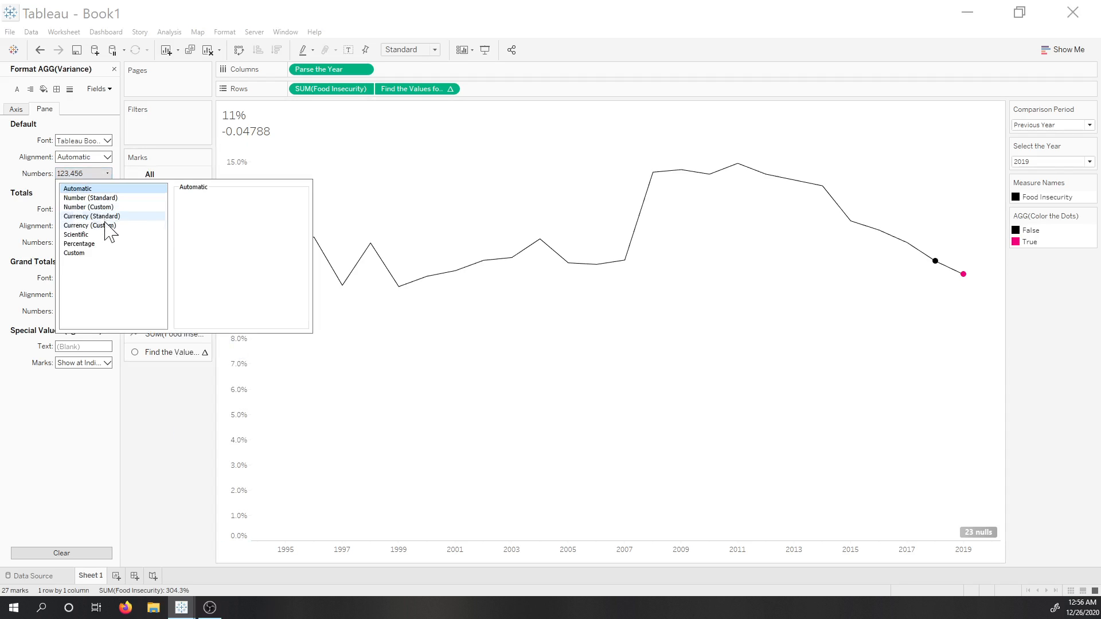
click(106, 253)
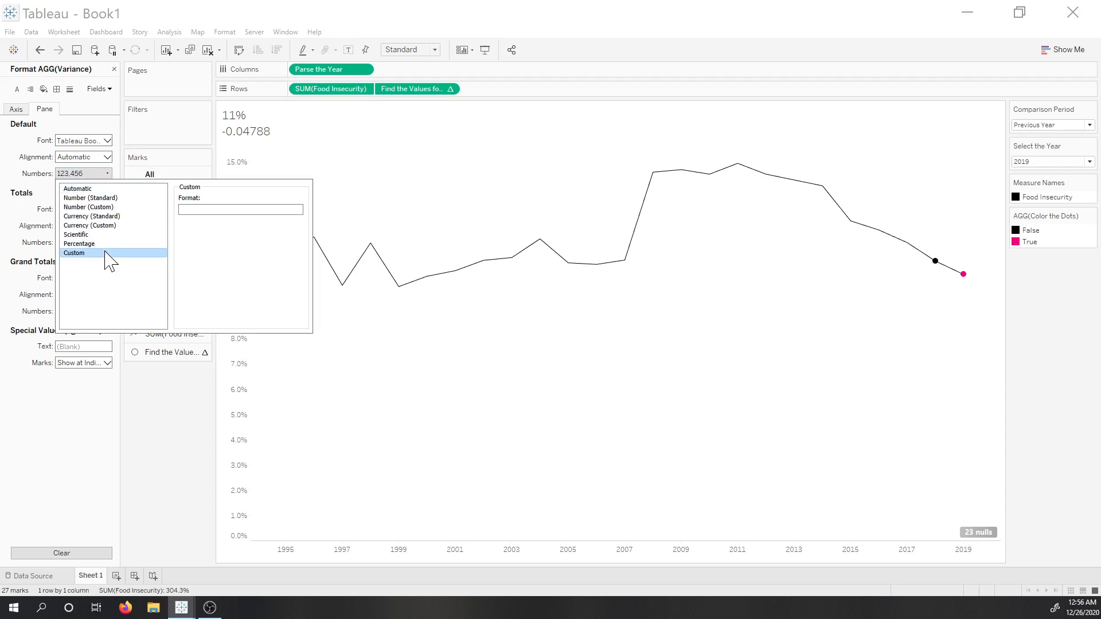
key(ctrl+v)
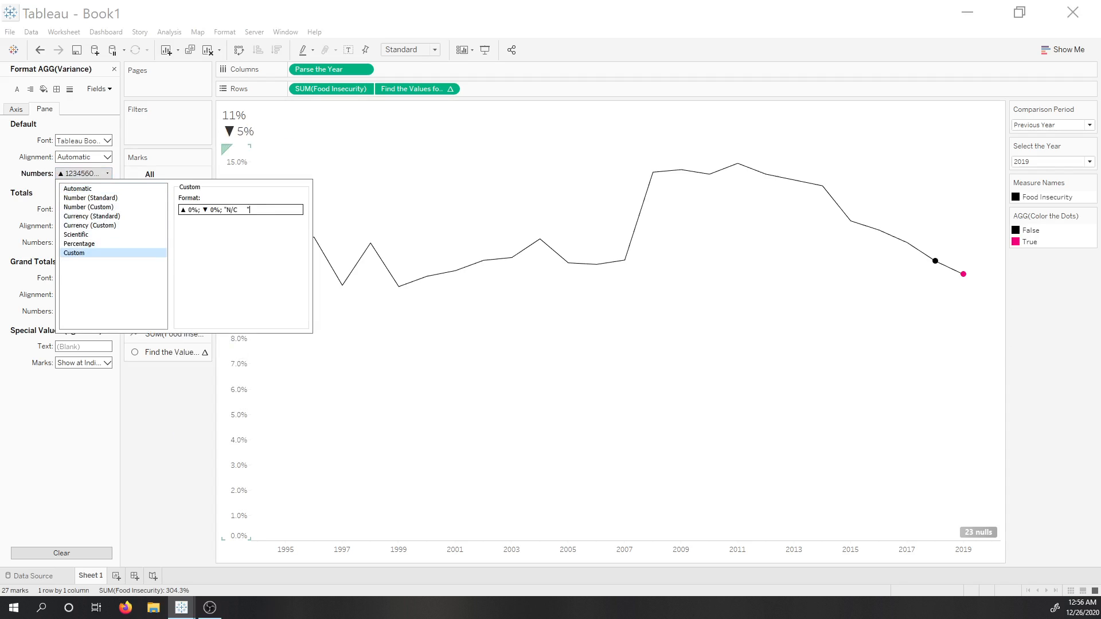
click(151, 424)
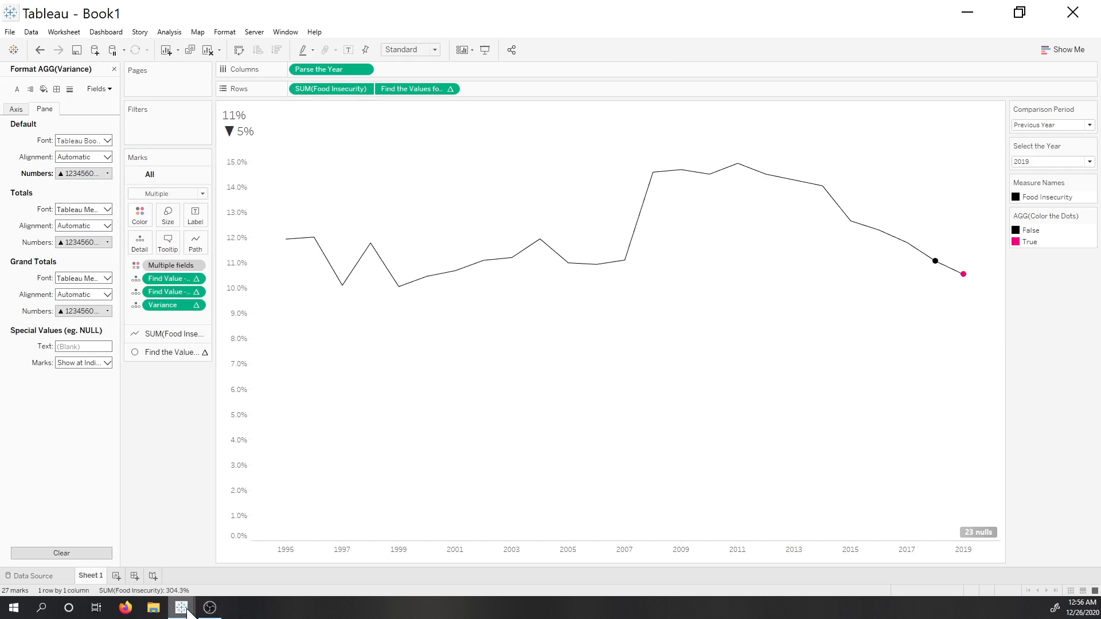
Copy "U.S. HOUSEHOLDS WERE FOOD INSECURE OR LACKED CONSISTENT ACCESS TO ENOUGH FOOD (" from the Workout Wednesday 2021 - Week 1 workbook's Solution title, leaving it unedited.
mouse_move(186, 607)
click(143, 571)
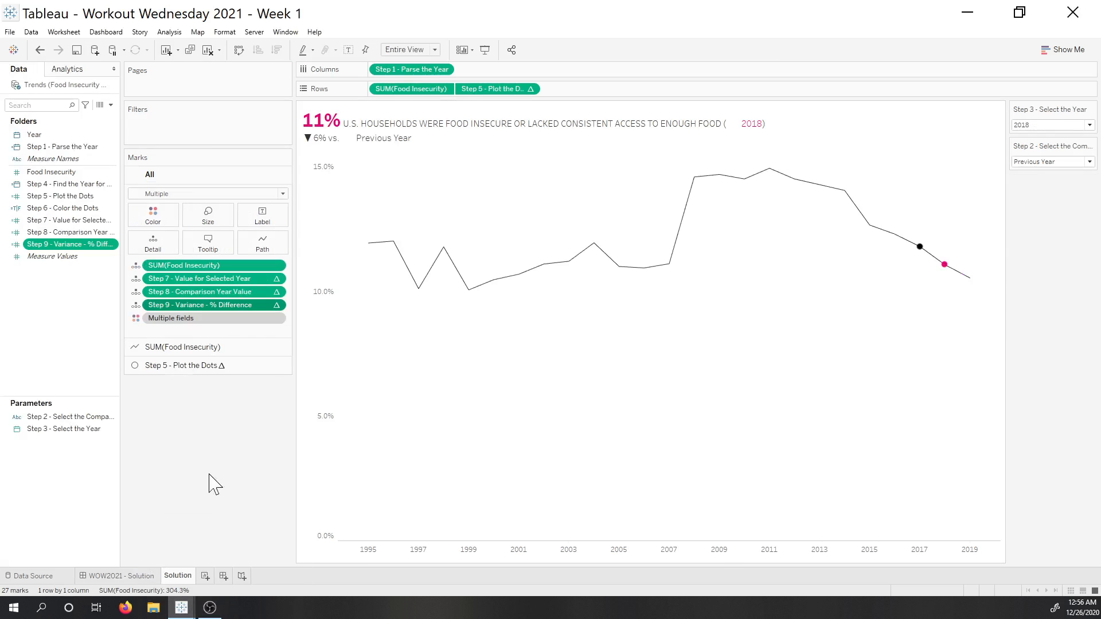
double_click(431, 129)
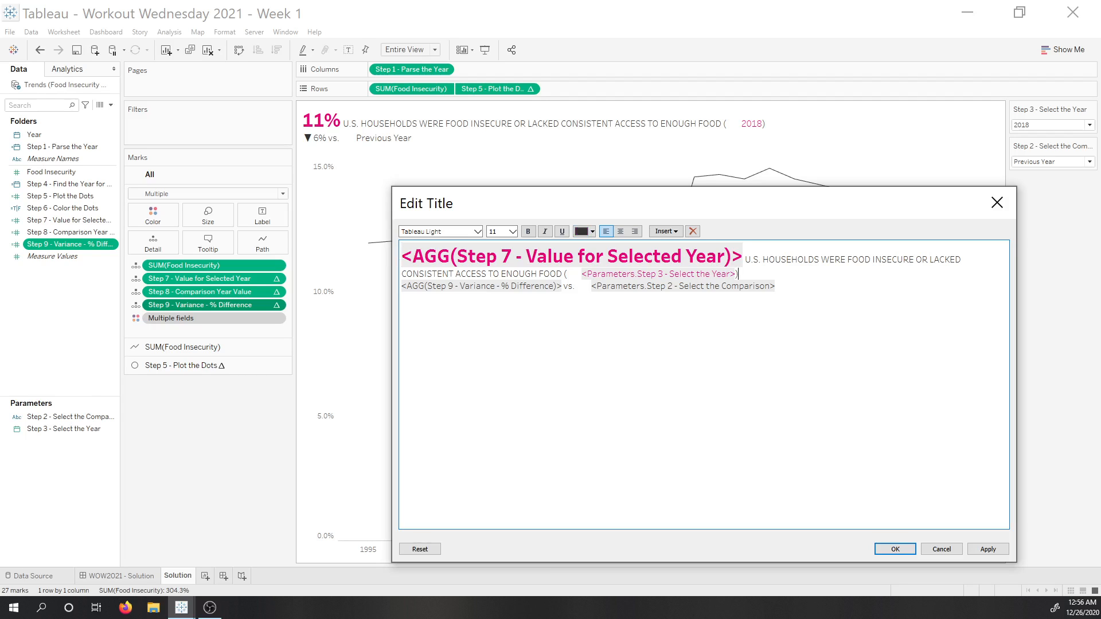
drag(745, 260, 563, 274)
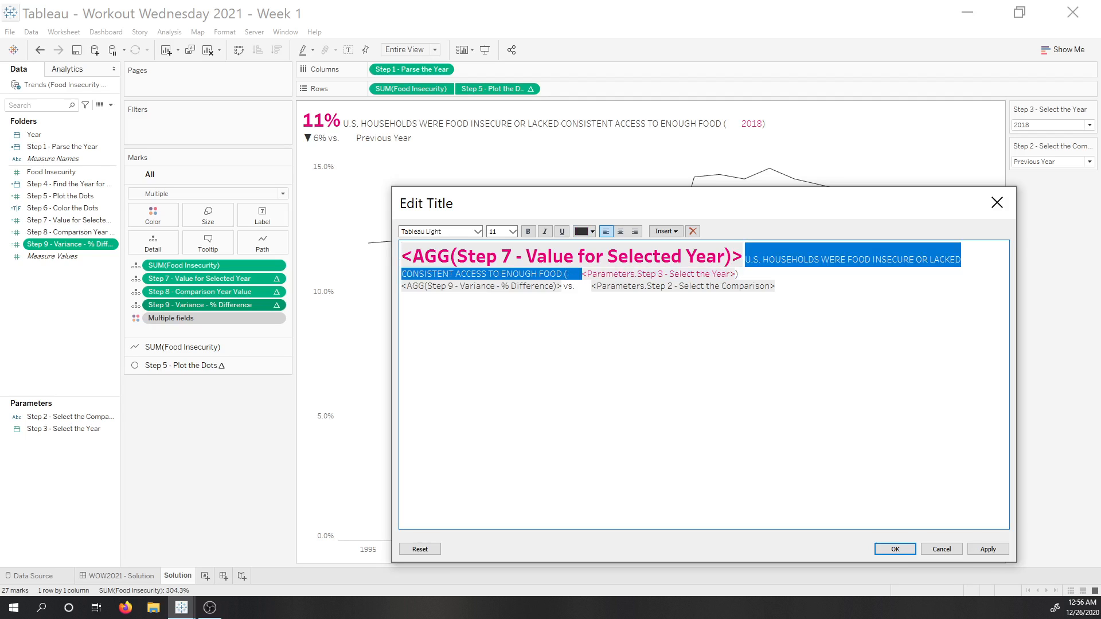
click(938, 550)
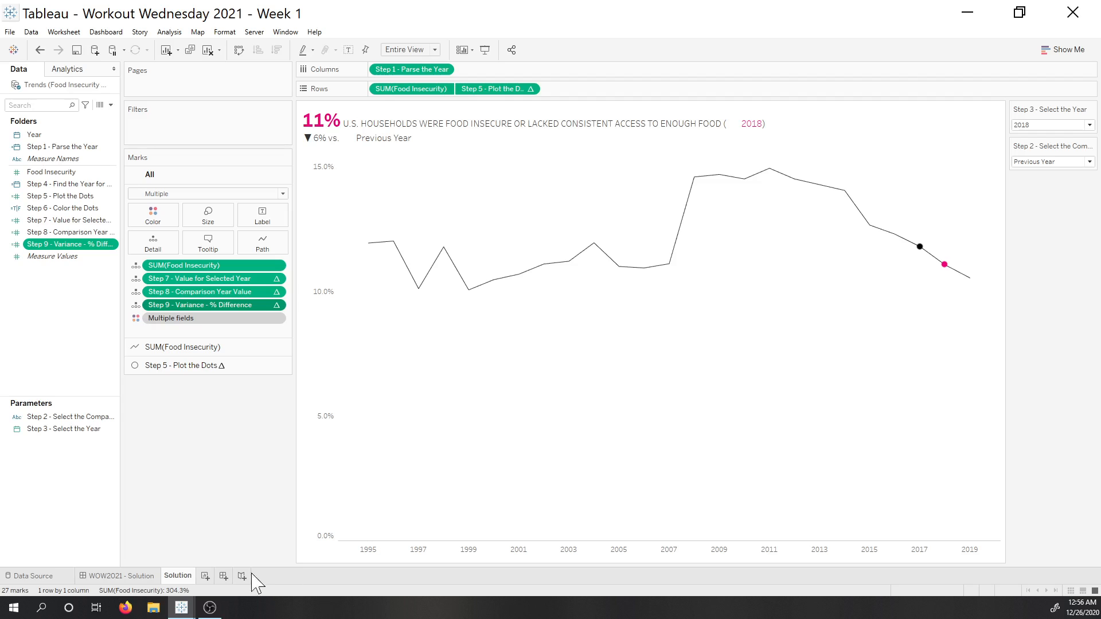
Switch back to Book1 and insert the copied "U.S. HOUSEHOLDS WERE FOOD INSECURE…" text after the Find Value - Selected Year field in the sheet title.
mouse_move(181, 607)
click(214, 576)
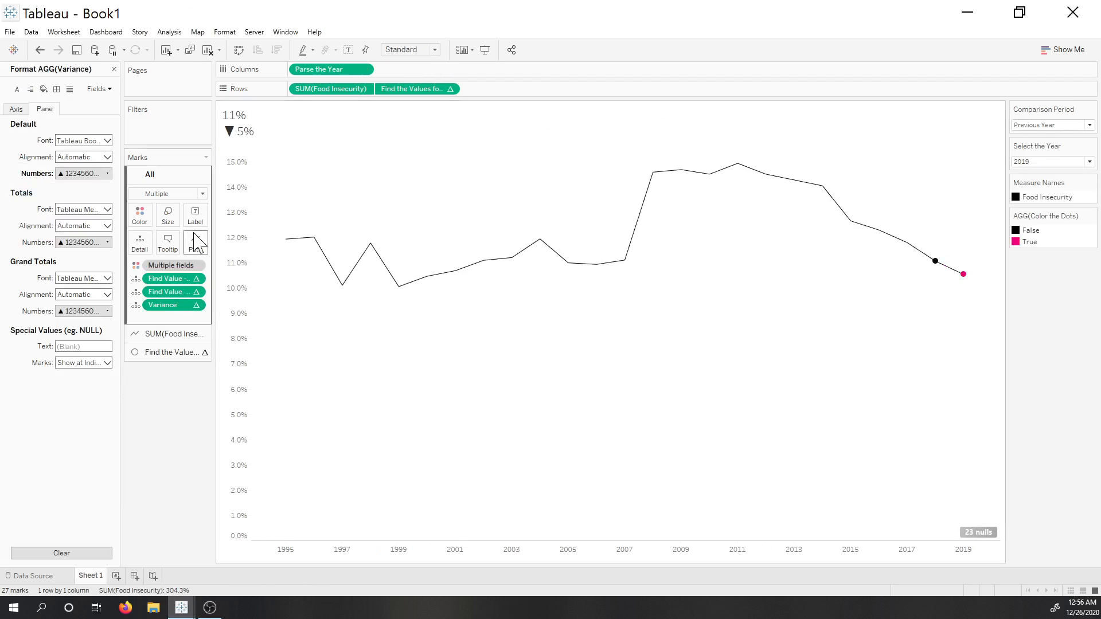
double_click(322, 128)
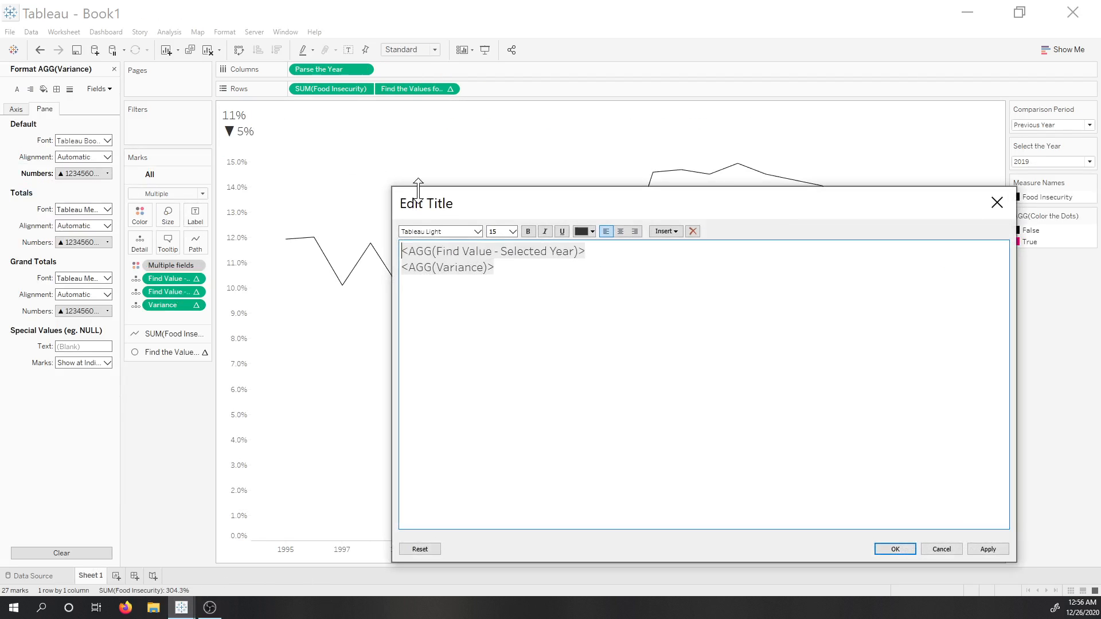
text(U.S. HOUSEHOLDS WERE FOOD INSECURE OR LACKED CONSISTENT ACCESS TO ENOUGH FOOD ()
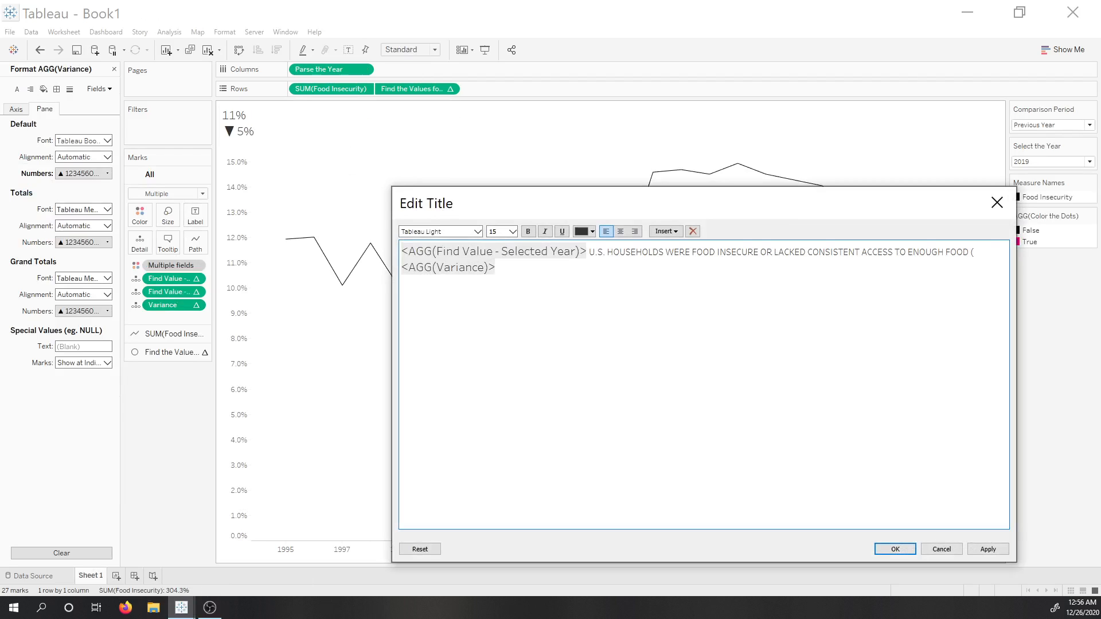
Format the Find Value - Selected Year field in the title as size 24, bold and magenta.
click(506, 251)
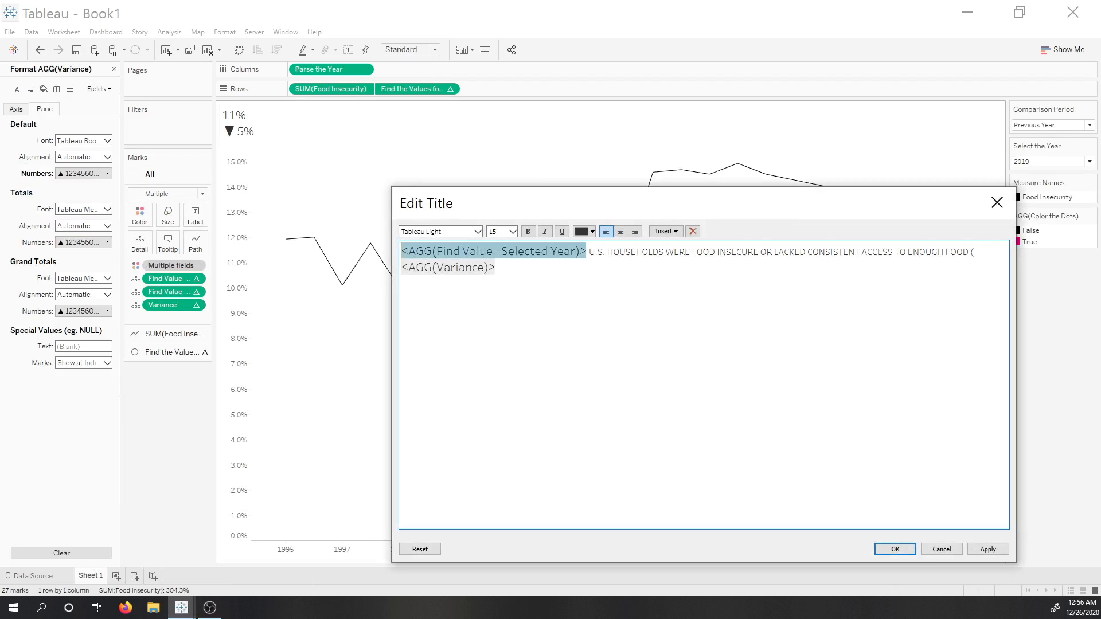
click(478, 231)
click(513, 231)
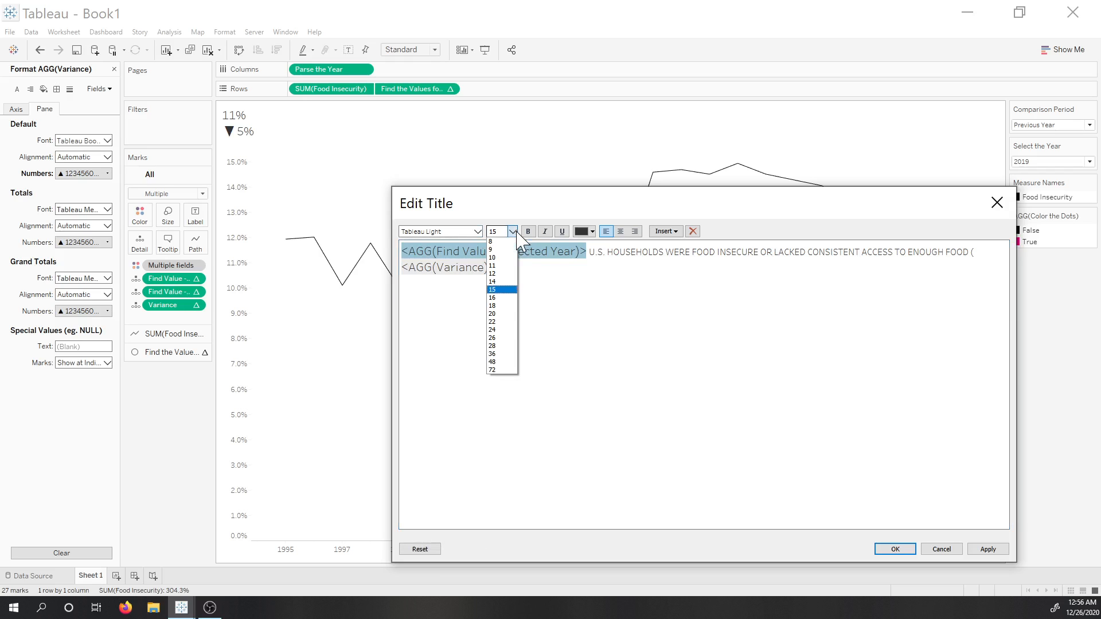
click(499, 338)
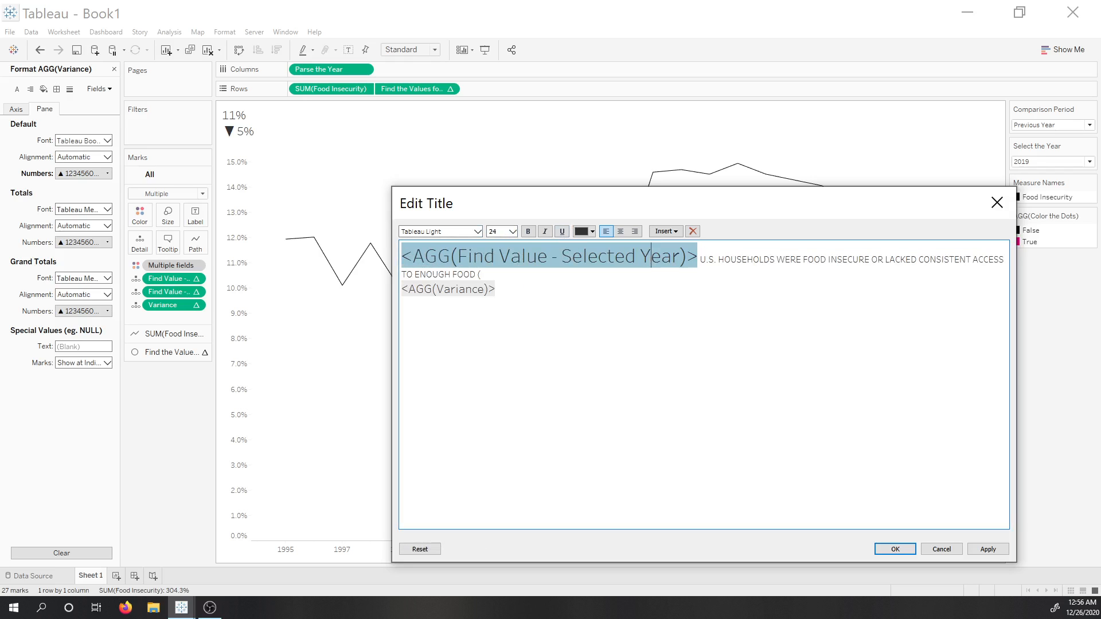
click(529, 232)
click(591, 232)
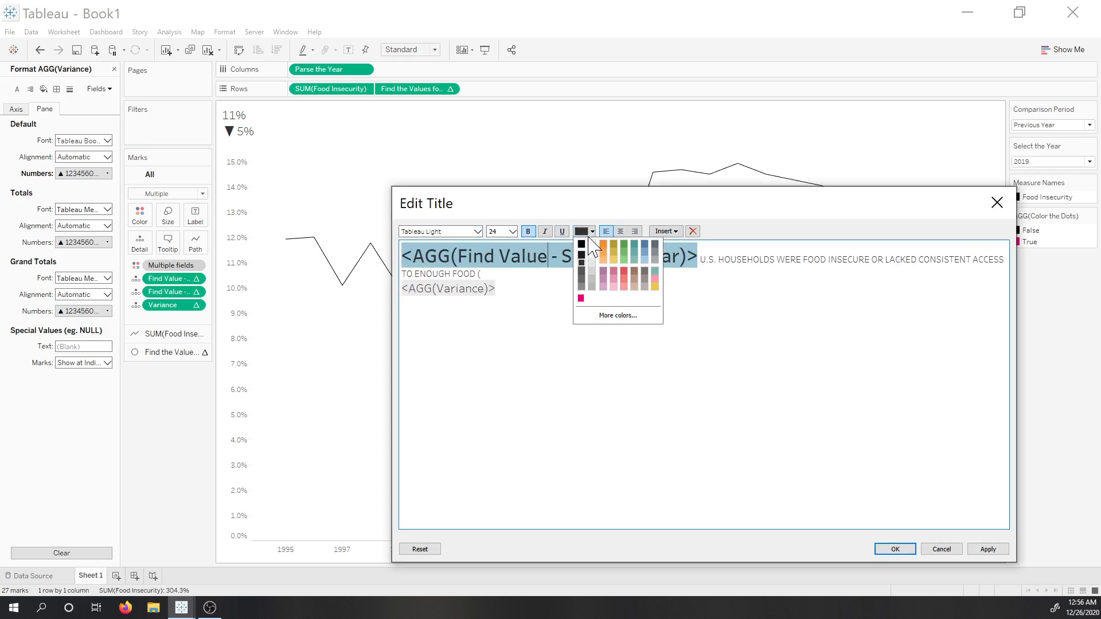
click(581, 298)
Insert the Select the Year parameter after "TO ENOUGH FOOD (" in the title and color it magenta.
click(496, 274)
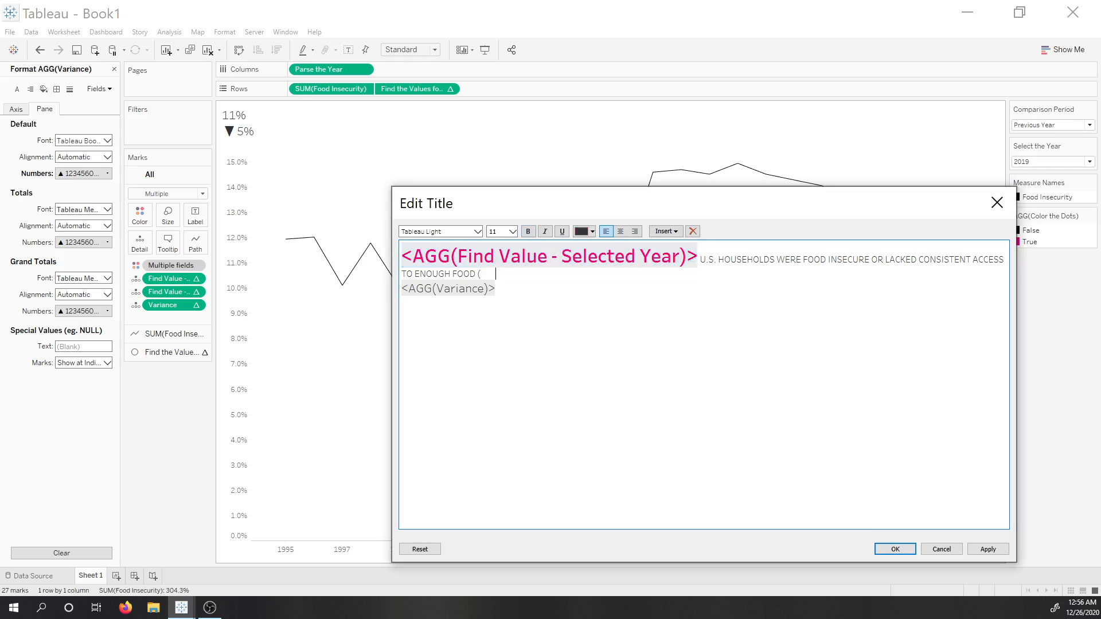
click(666, 232)
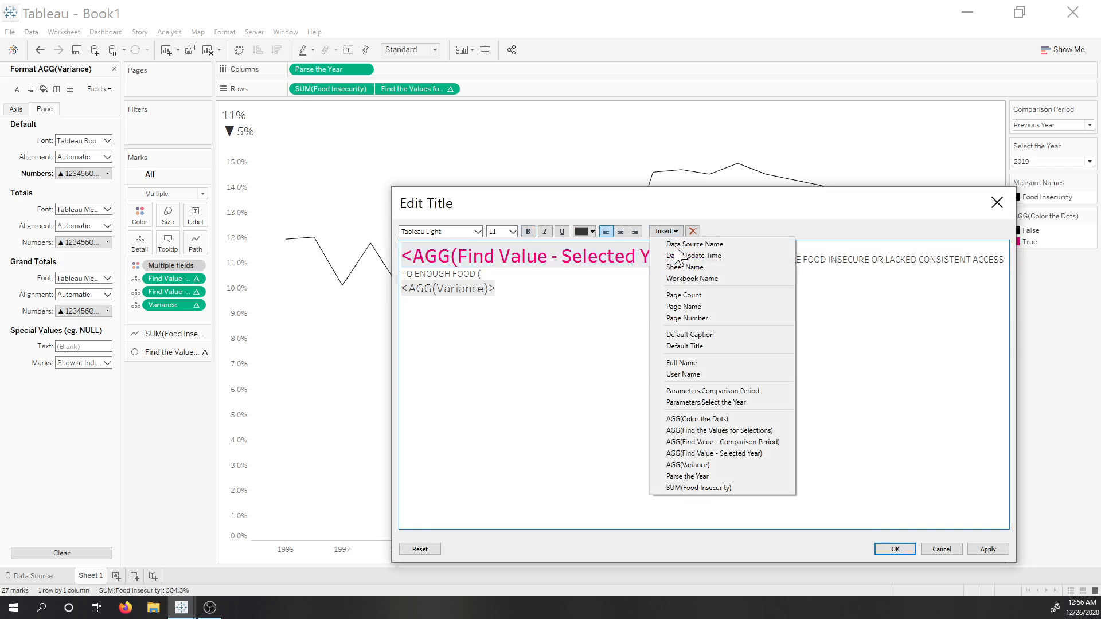
click(712, 402)
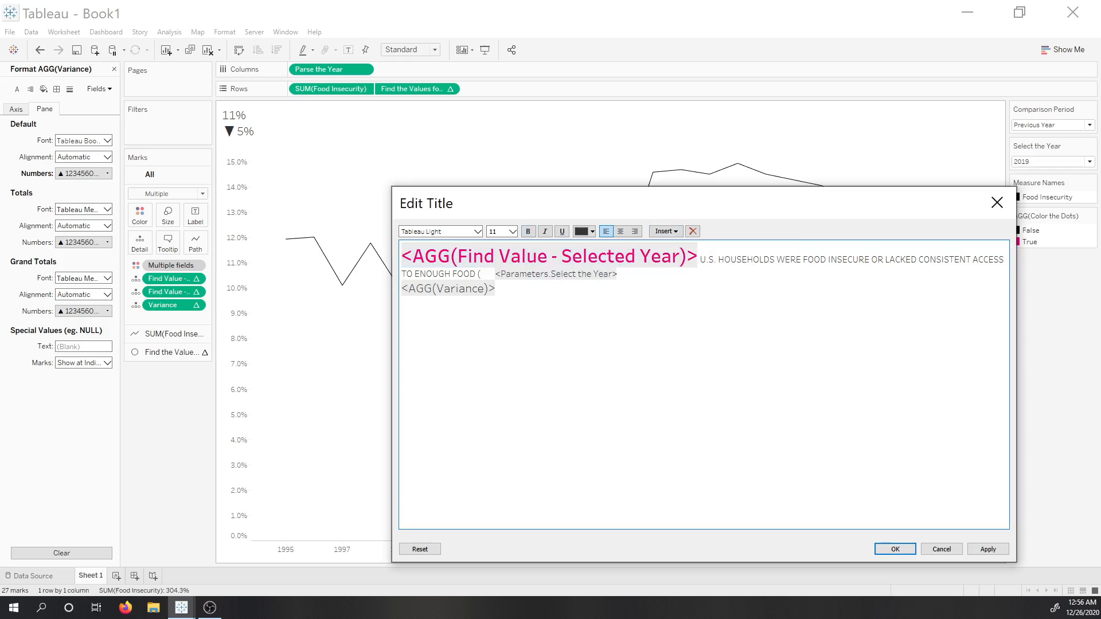
double_click(579, 275)
click(592, 232)
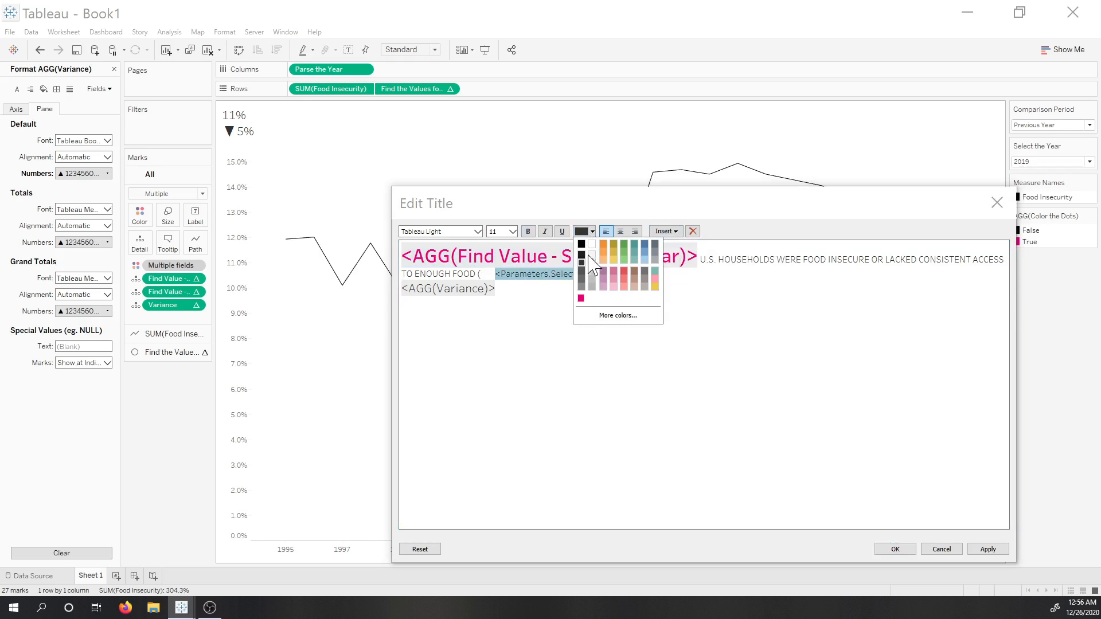
click(587, 309)
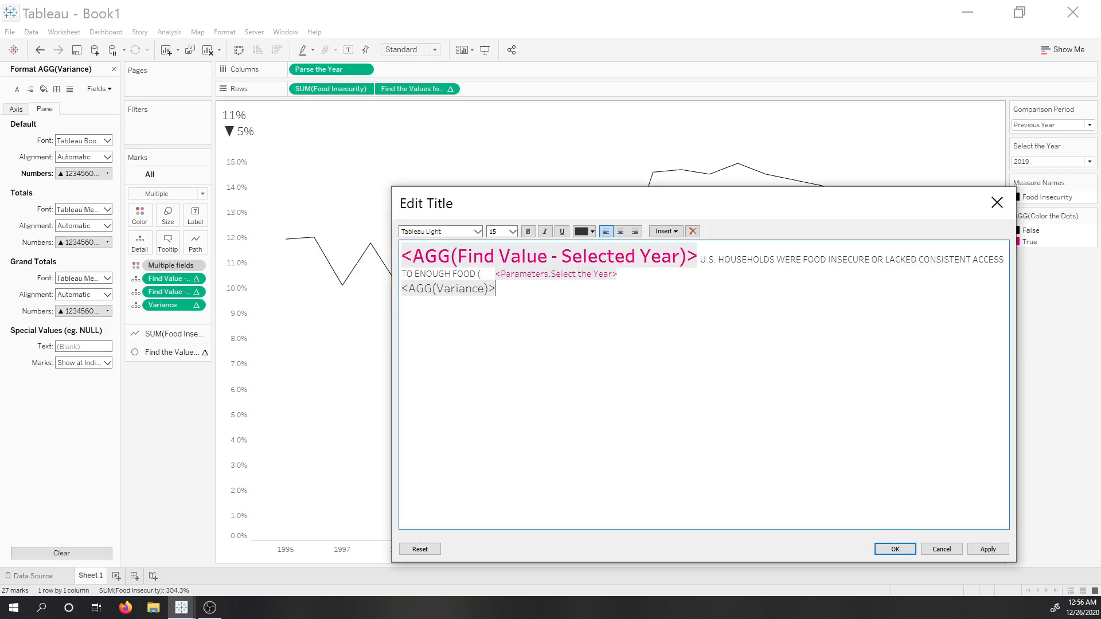
Set the font size of the Variance field in the title's second line to 11.
double_click(478, 289)
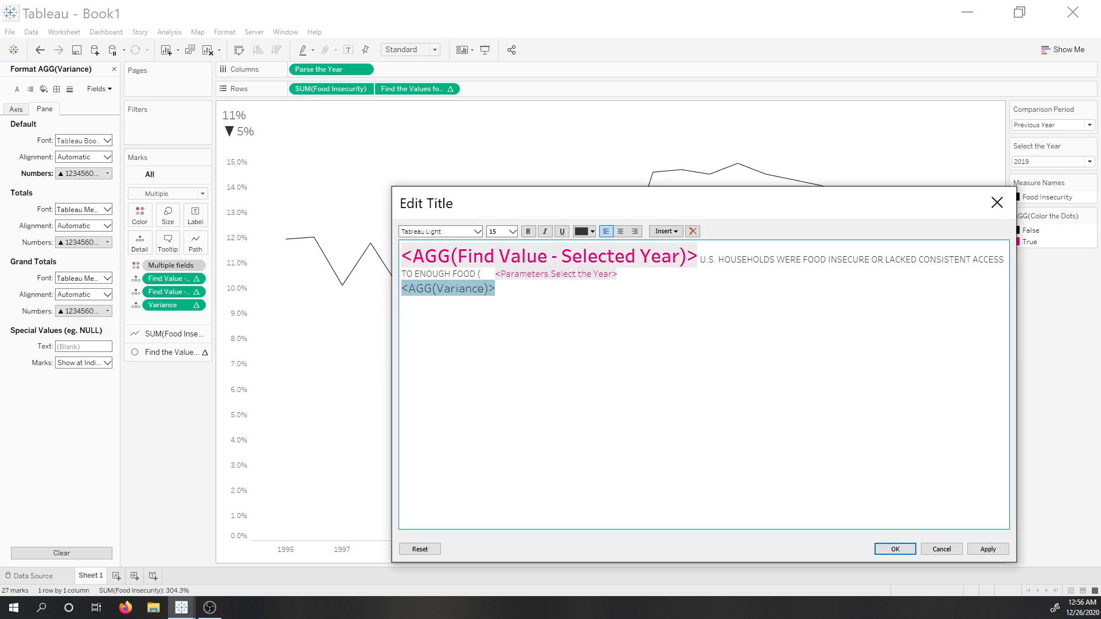
click(512, 232)
click(493, 266)
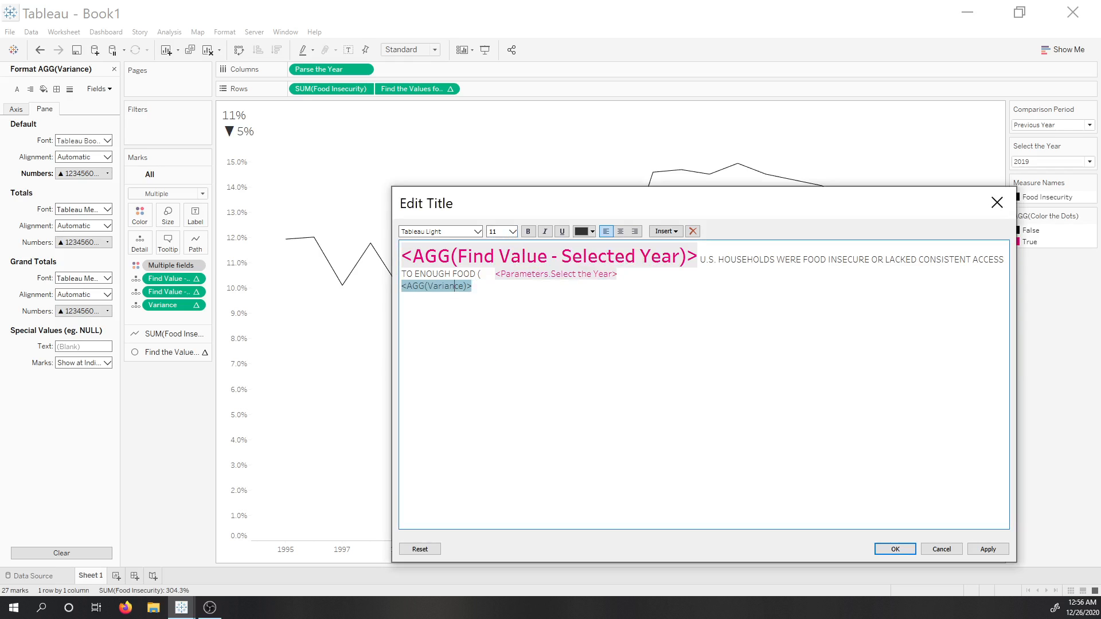
Add the text "vs." after the Variance field in the title's second line.
click(473, 286)
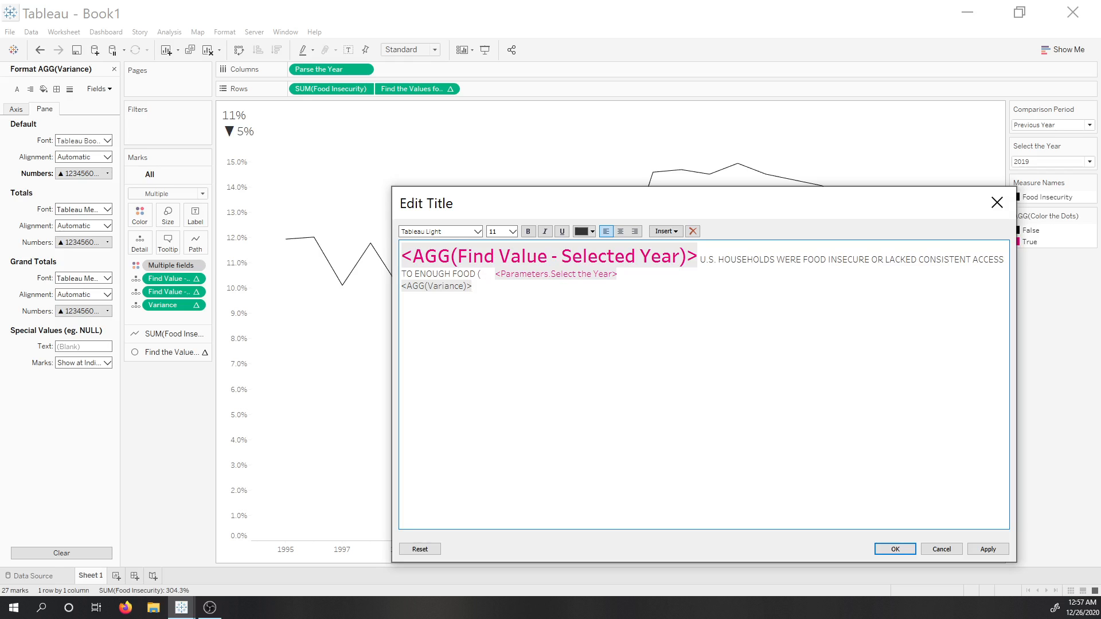
text(U.S. HOUSEHOLDS WERE FOOD INSECURE OR LACKED CONSISTENT ACCESS TO ENOUGH FOOD ()
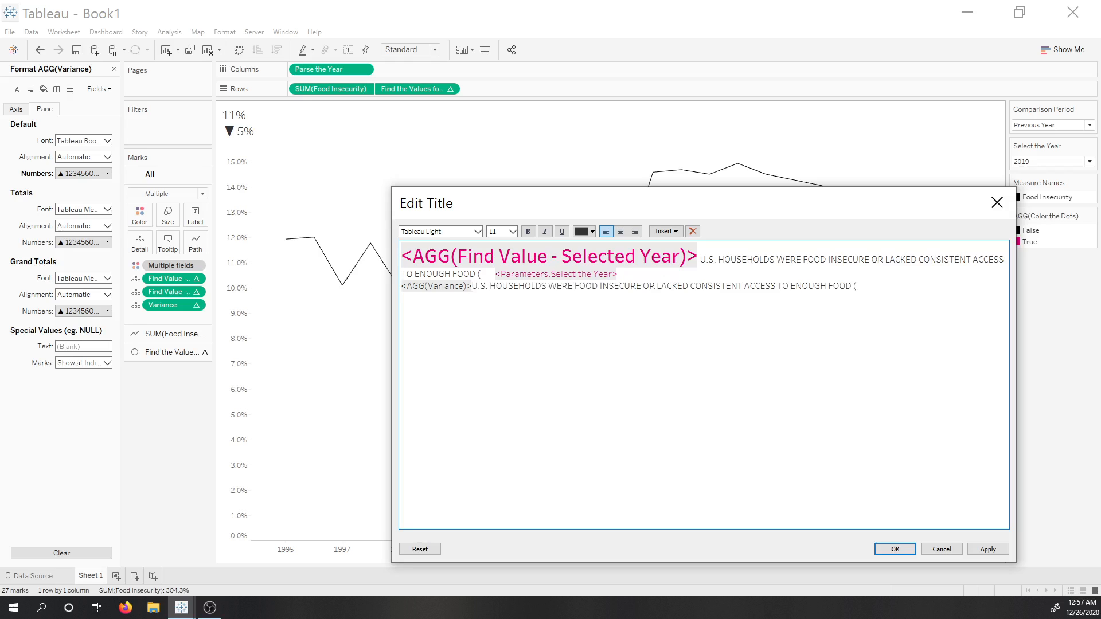
key(ctrl+z)
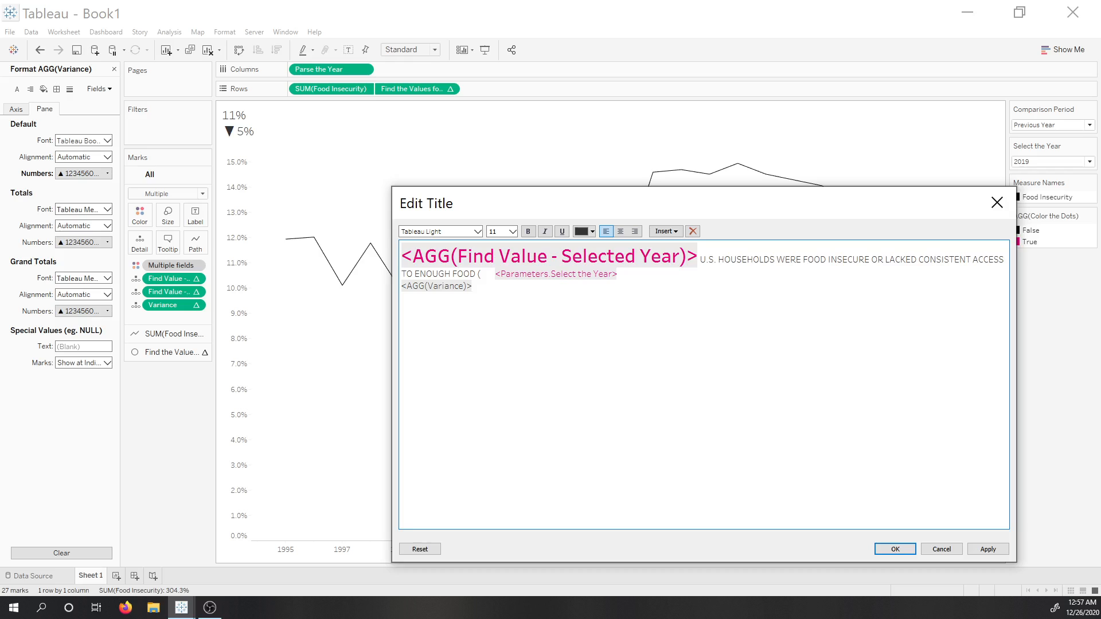
triple_click(488, 274)
click(488, 274)
text(U.S. HOUSEHOLDS WERE FOOD INSECURE OR LACKED CONSISTENT ACCESS TO ENOUGH FOOD ()
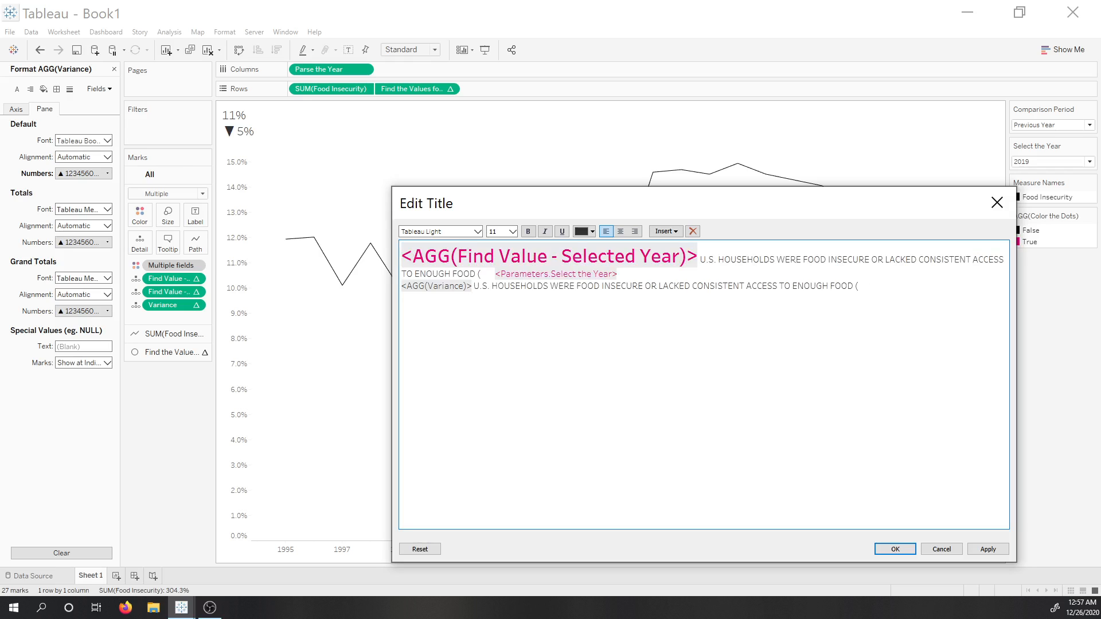
key(ctrl+z)
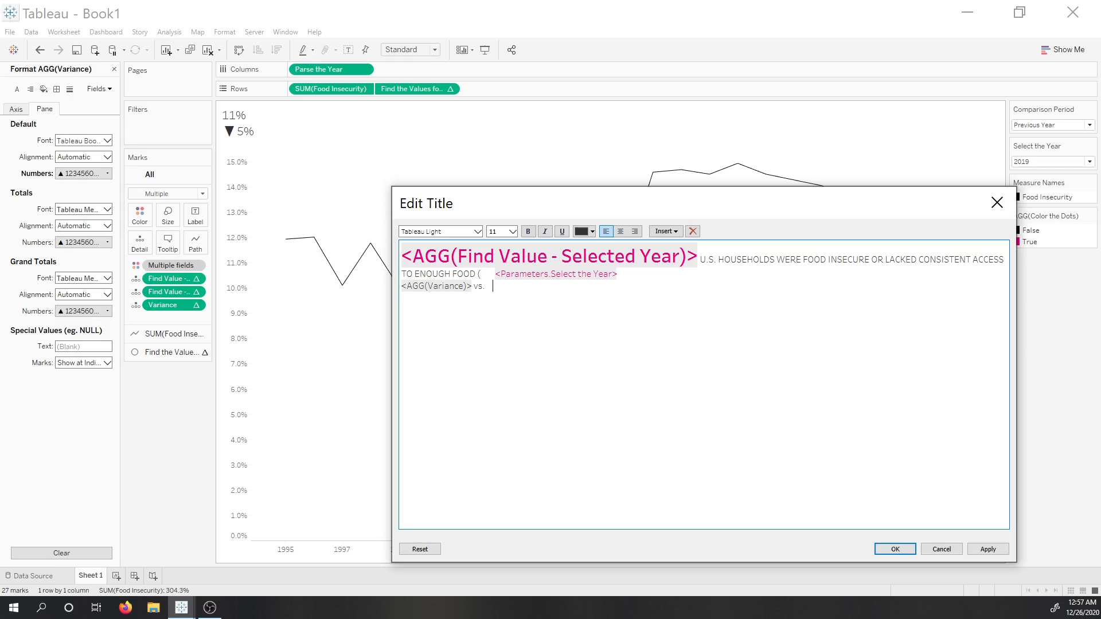
click(666, 232)
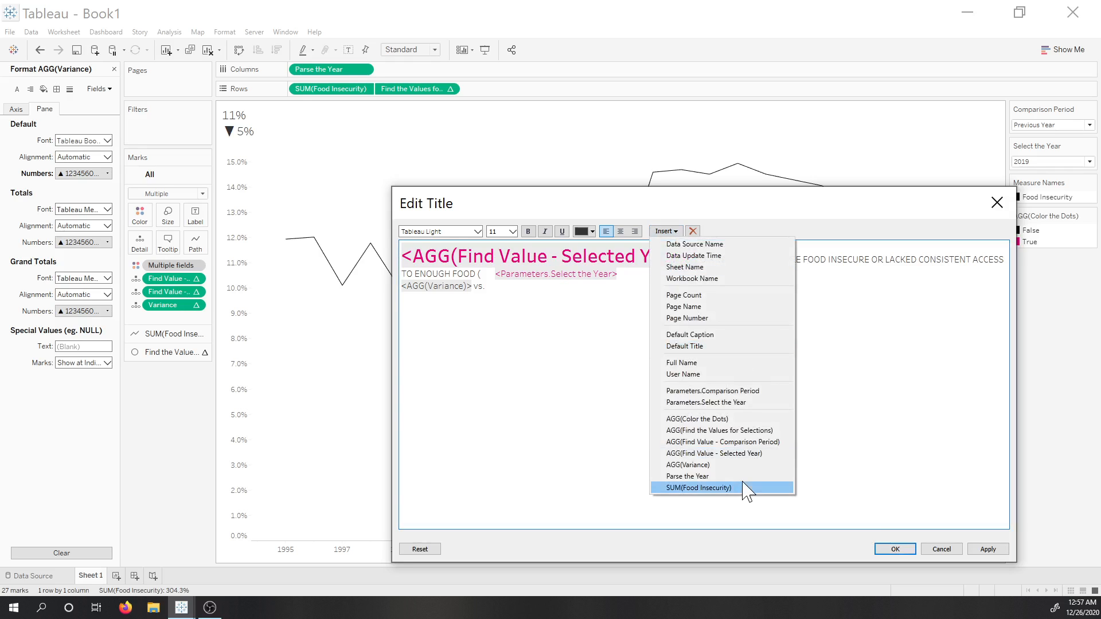
click(740, 442)
click(984, 552)
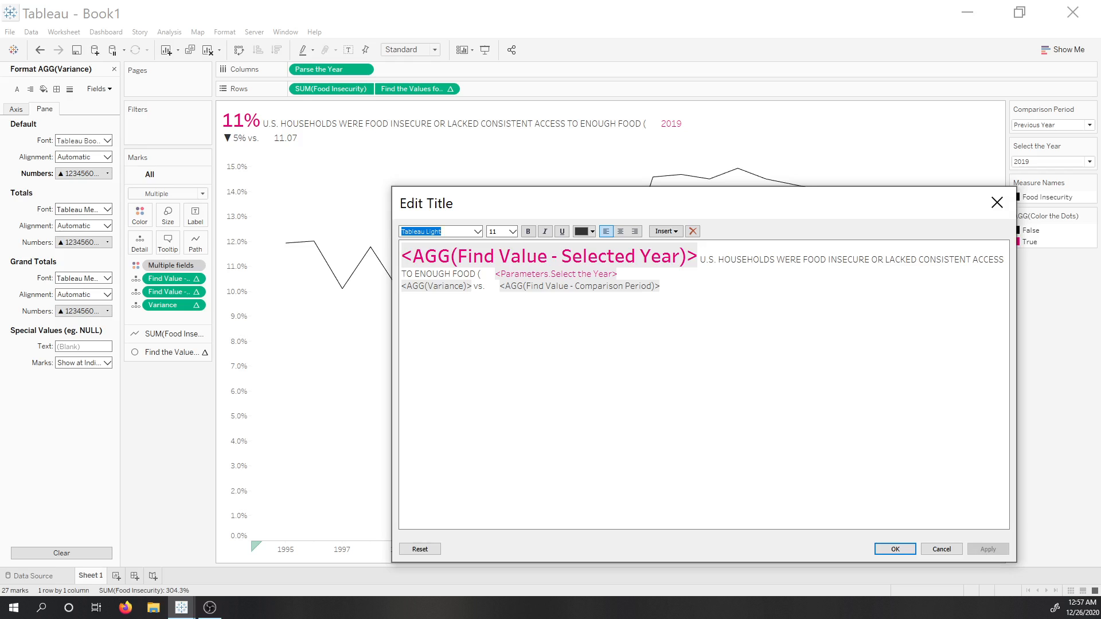
drag(661, 286, 510, 287)
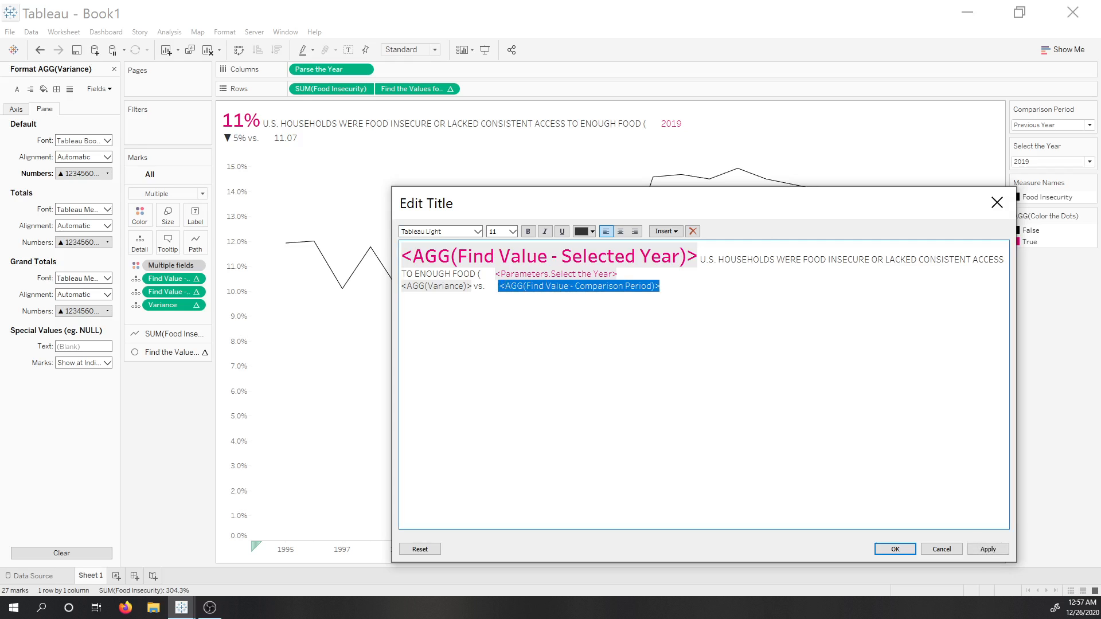
key(BackSpace)
Insert the Comparison Period parameter after "vs." in the title's second line and confirm the edited title.
click(666, 231)
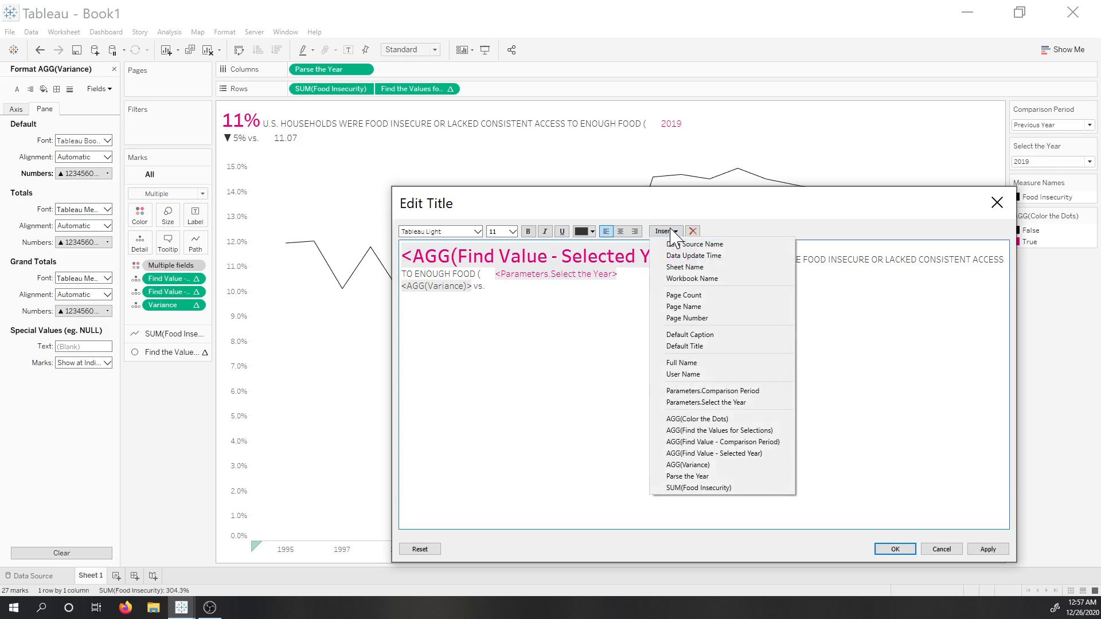
click(713, 391)
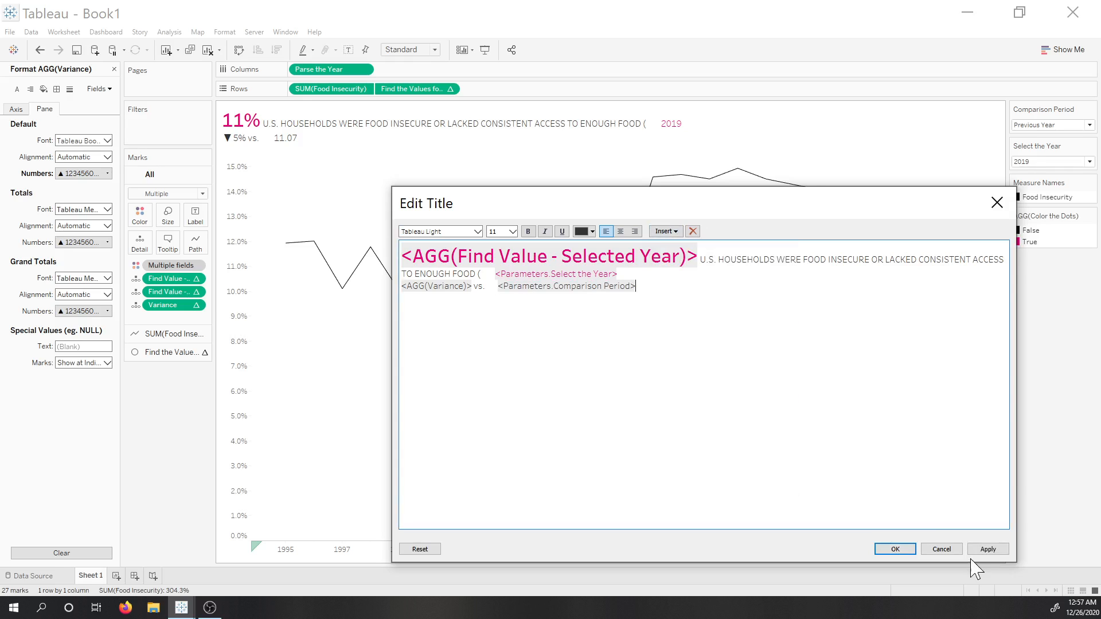
click(987, 550)
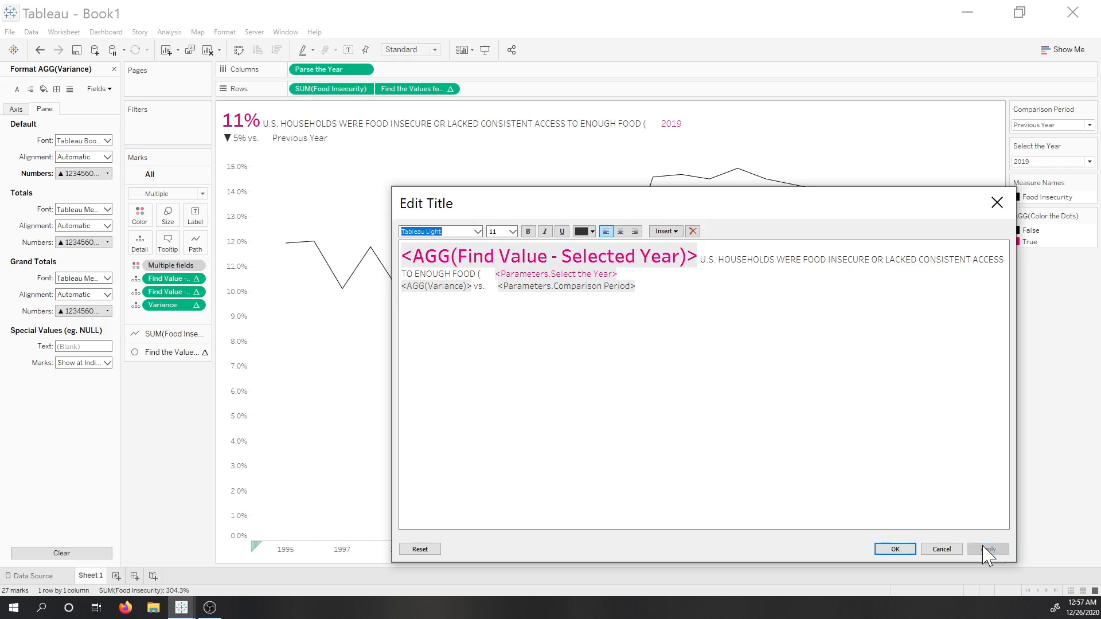
click(894, 552)
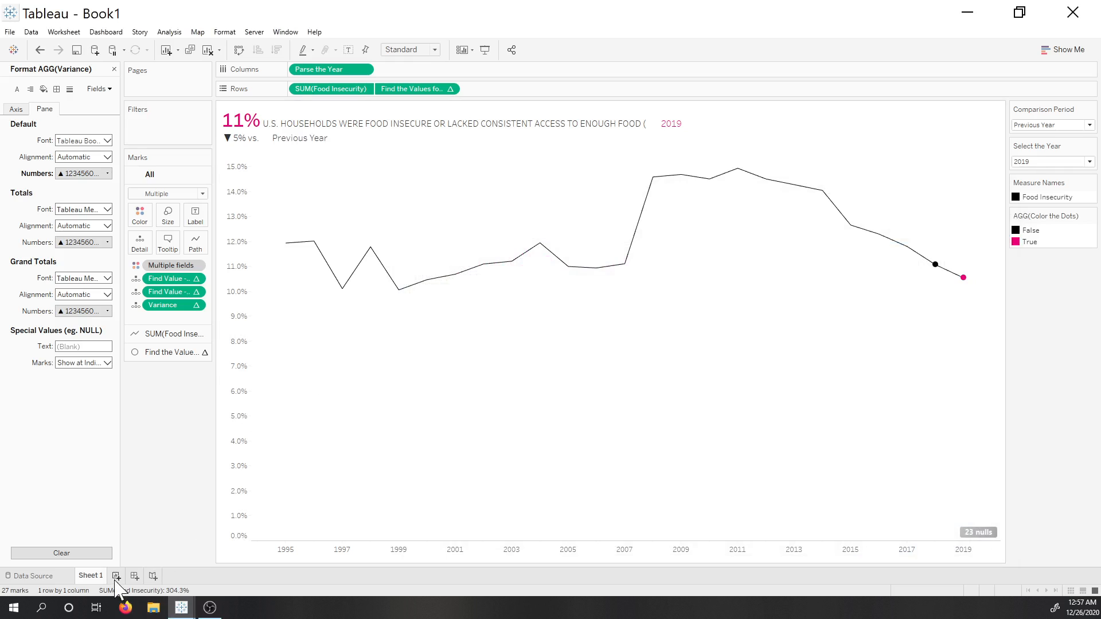
Create a new dashboard containing Sheet 1 and remove its Measure Names and Color the Dots legends.
click(134, 576)
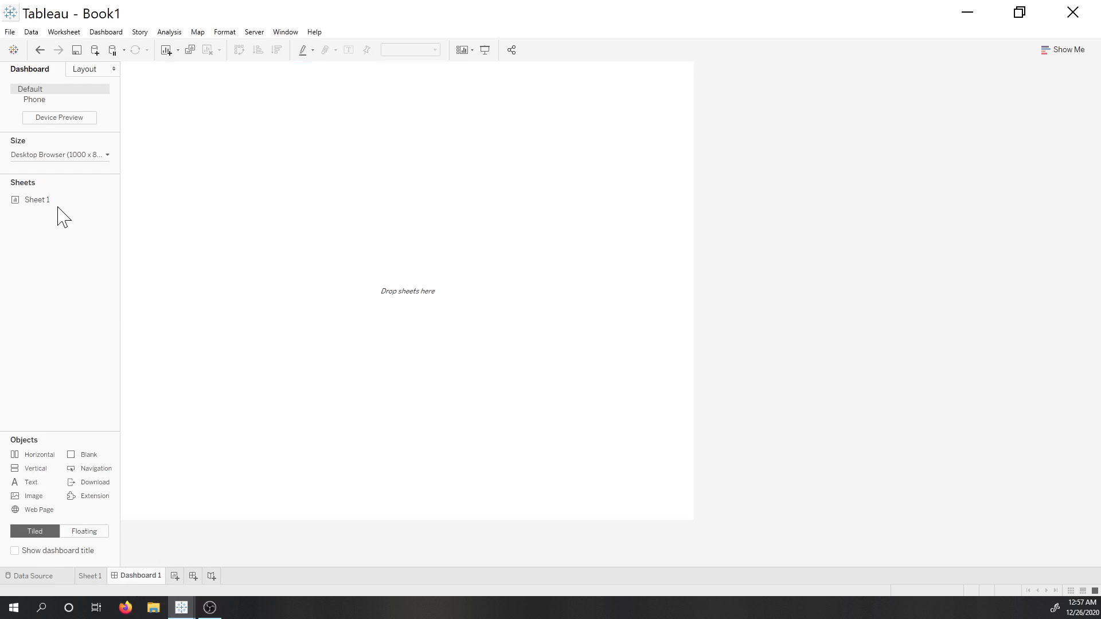
drag(103, 197, 333, 211)
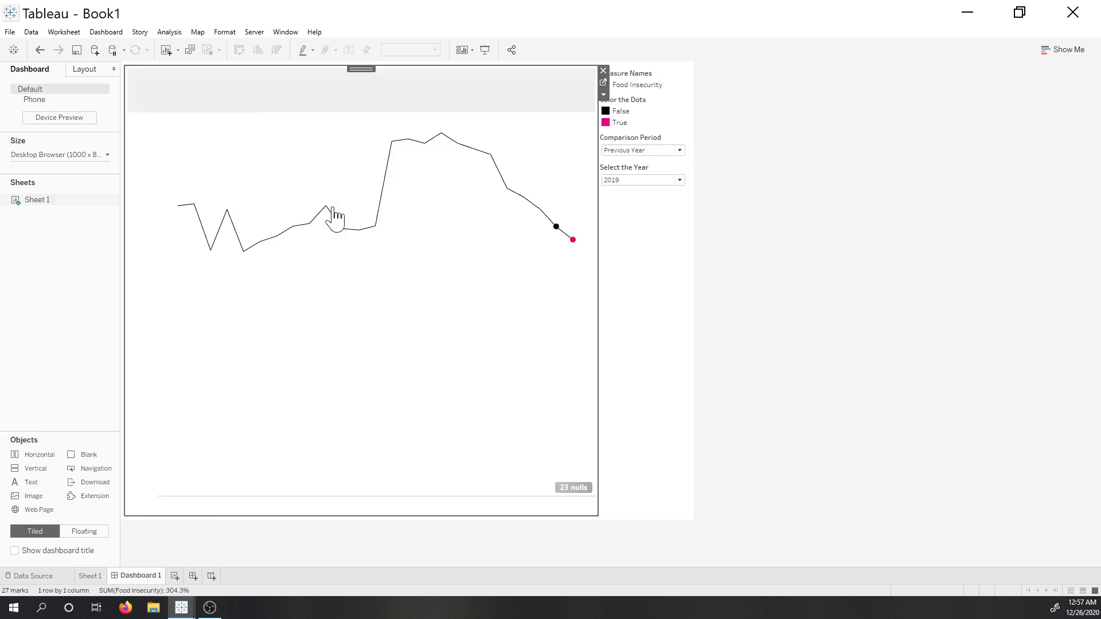
click(656, 80)
click(695, 70)
click(674, 83)
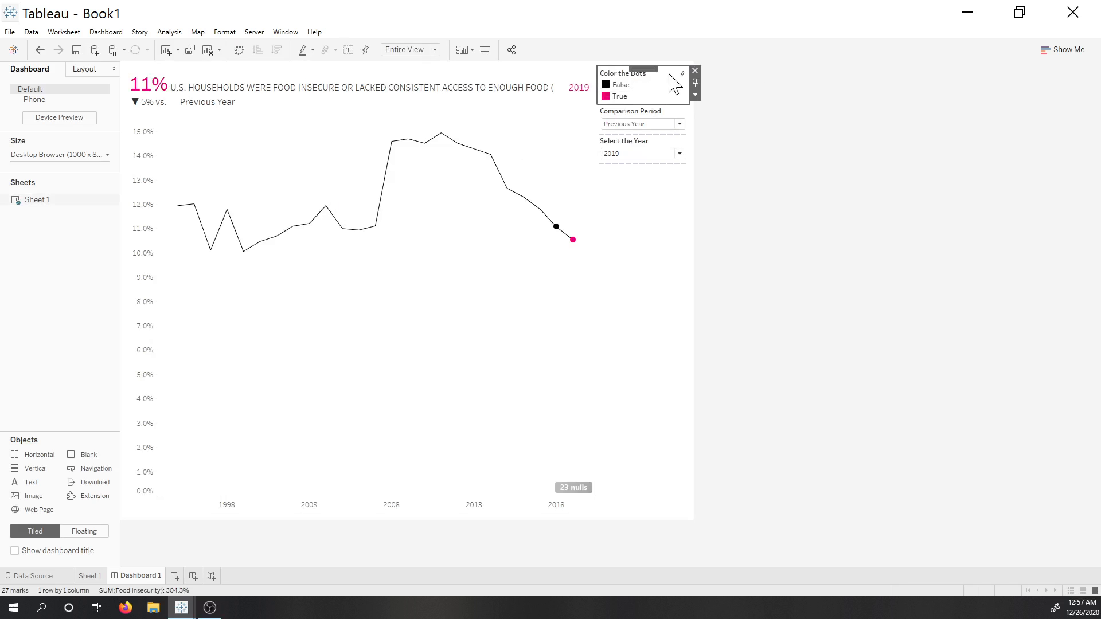
click(695, 70)
click(674, 83)
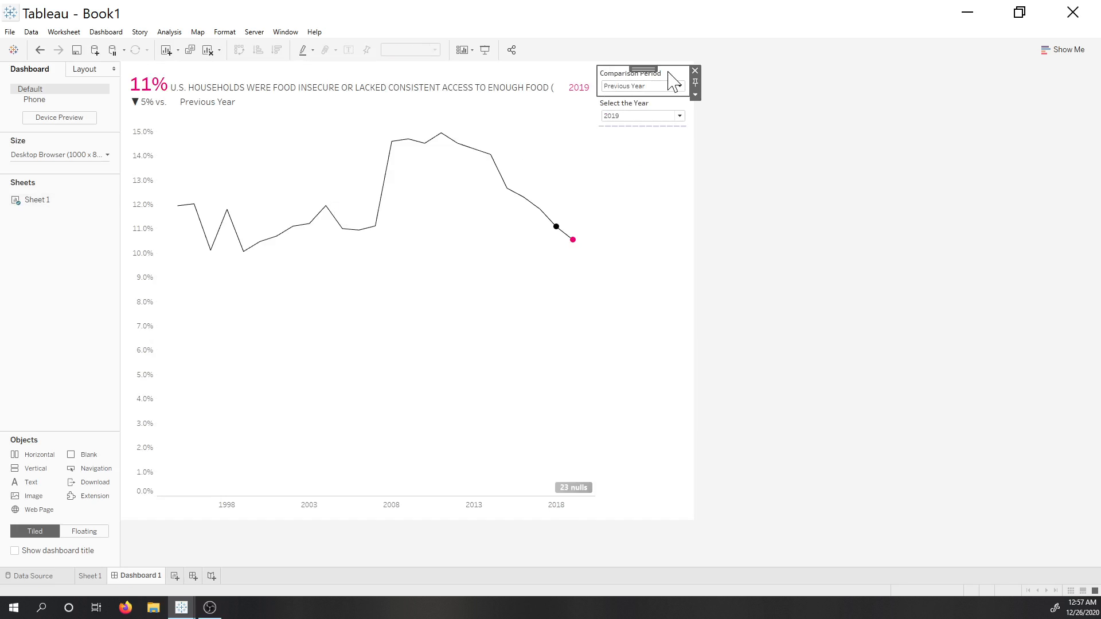
Turn the Select the Year control into a floating, untitled dropdown arrow directly before the year in the chart title.
click(695, 95)
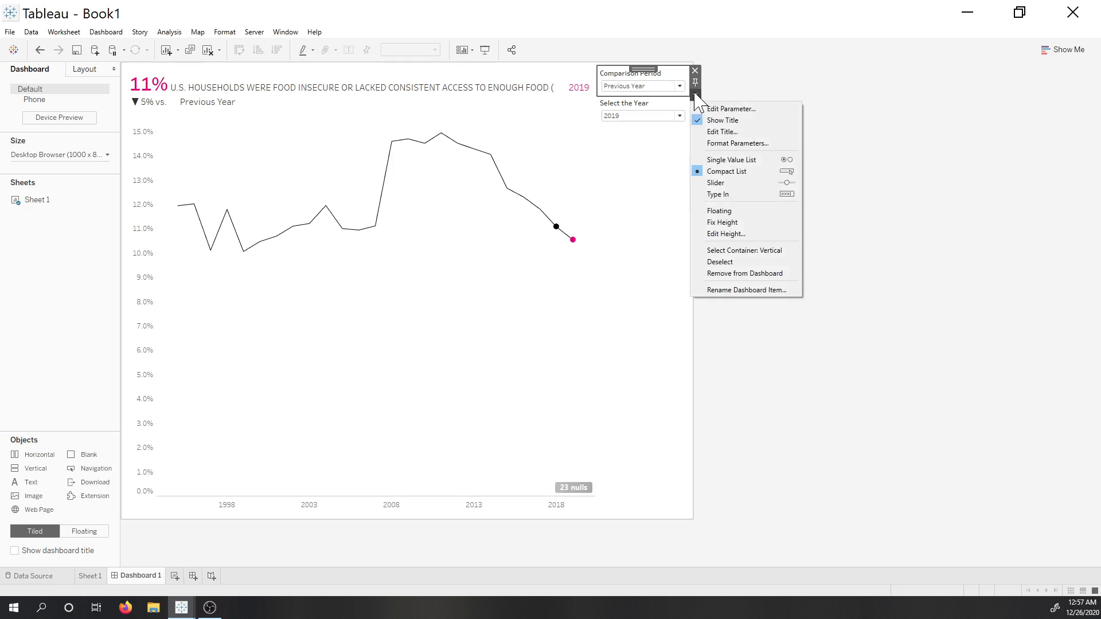
click(654, 107)
click(669, 109)
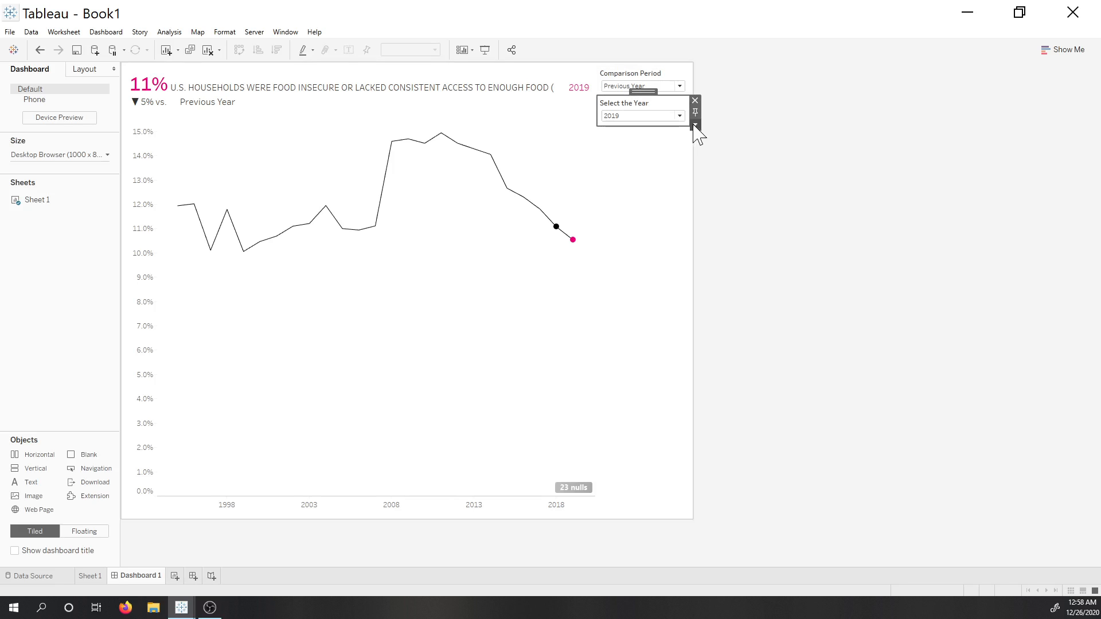
click(695, 125)
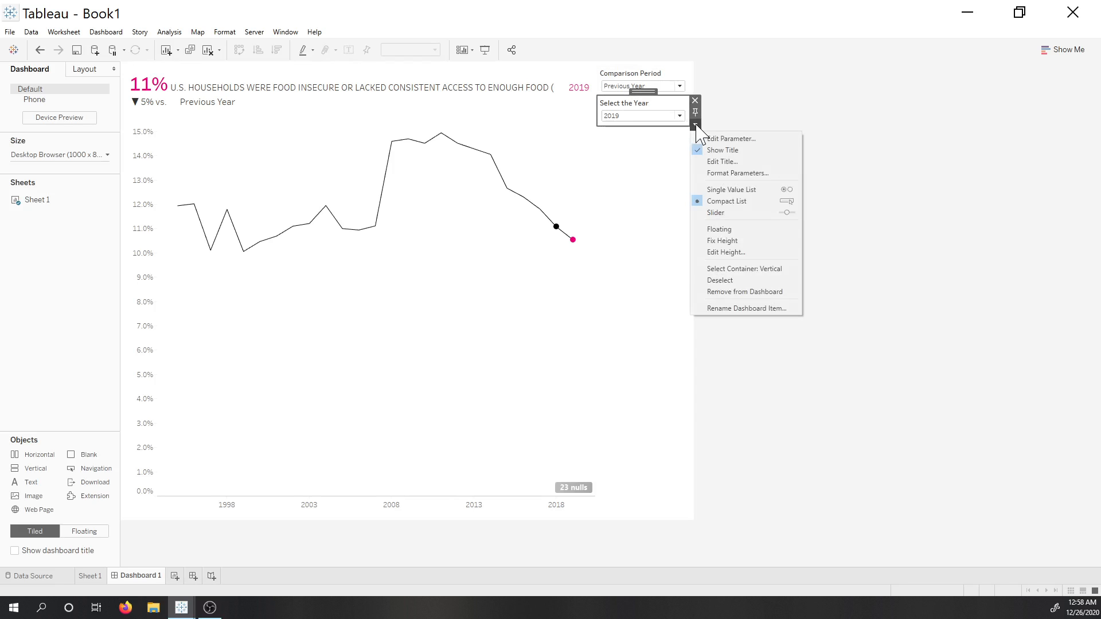
click(723, 229)
right_click(599, 114)
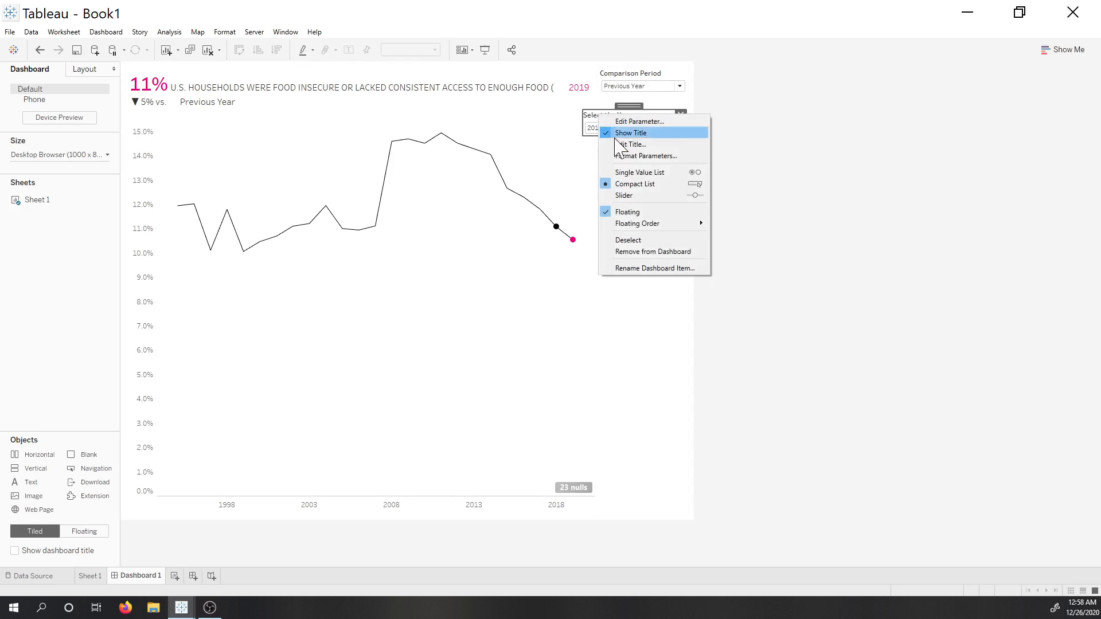
click(617, 135)
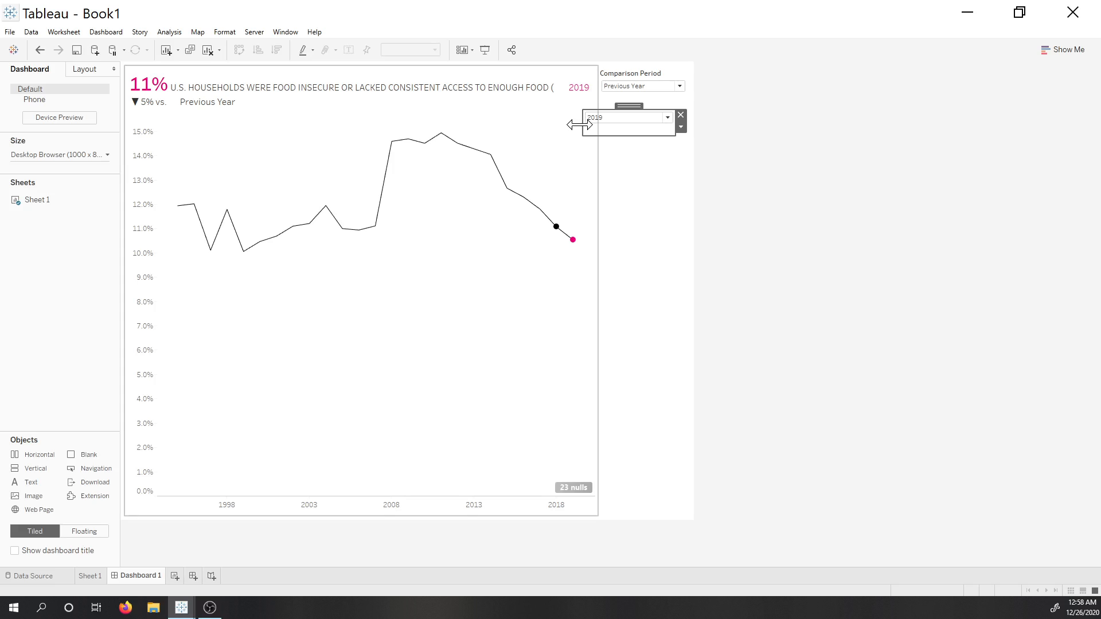
drag(580, 124, 679, 78)
Turn the Comparison Period control into a floating, untitled dropdown arrow between "vs." and the comparison period in the chart title.
right_click(662, 74)
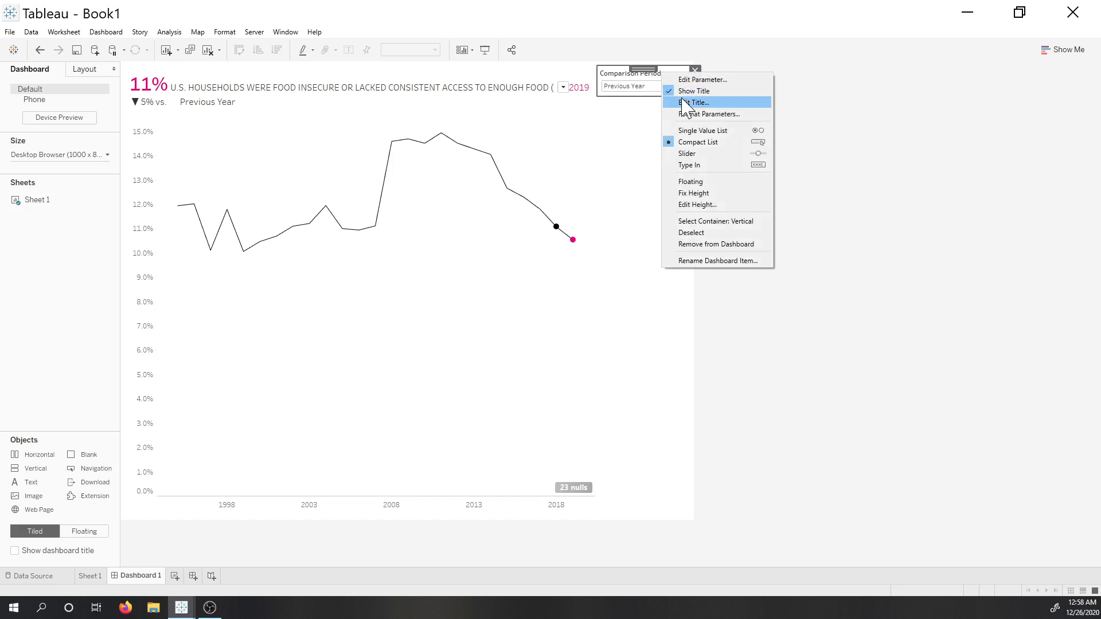
click(692, 90)
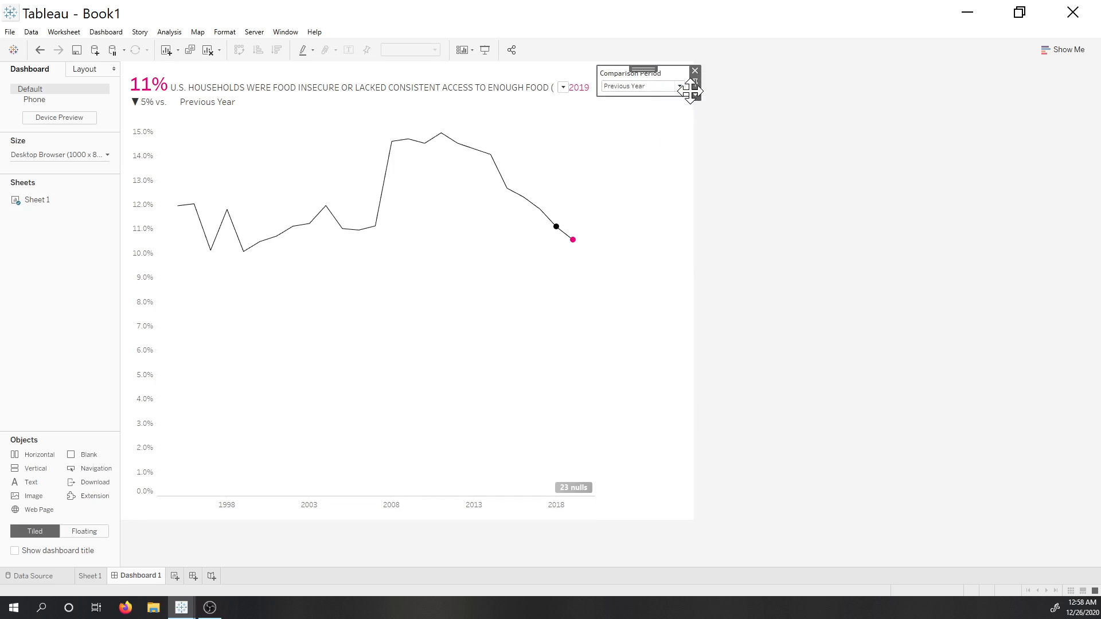
click(695, 94)
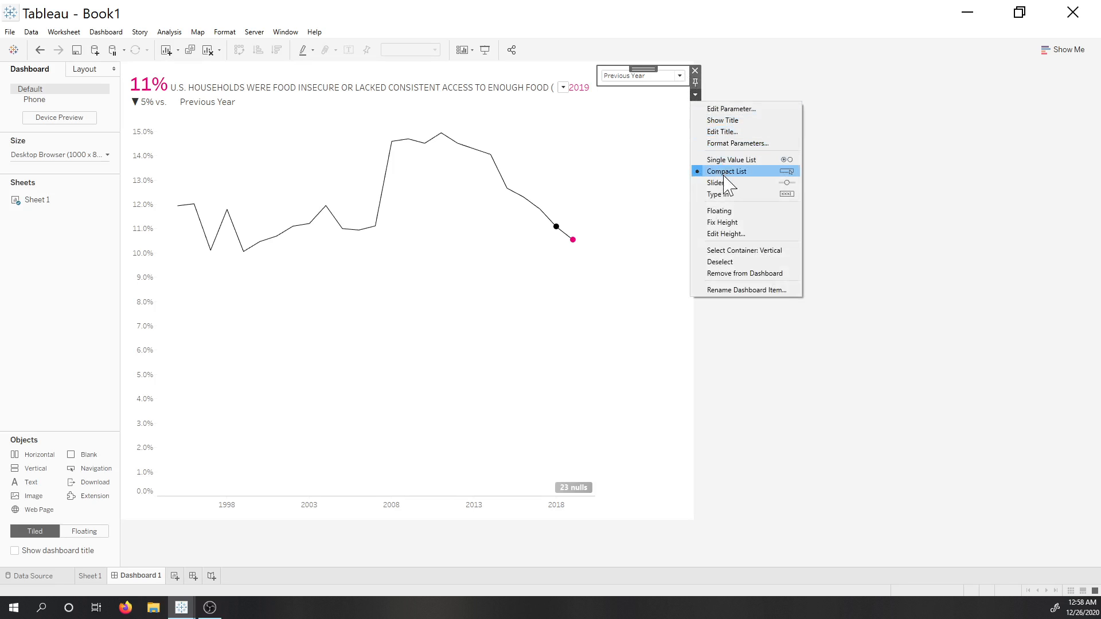
click(717, 211)
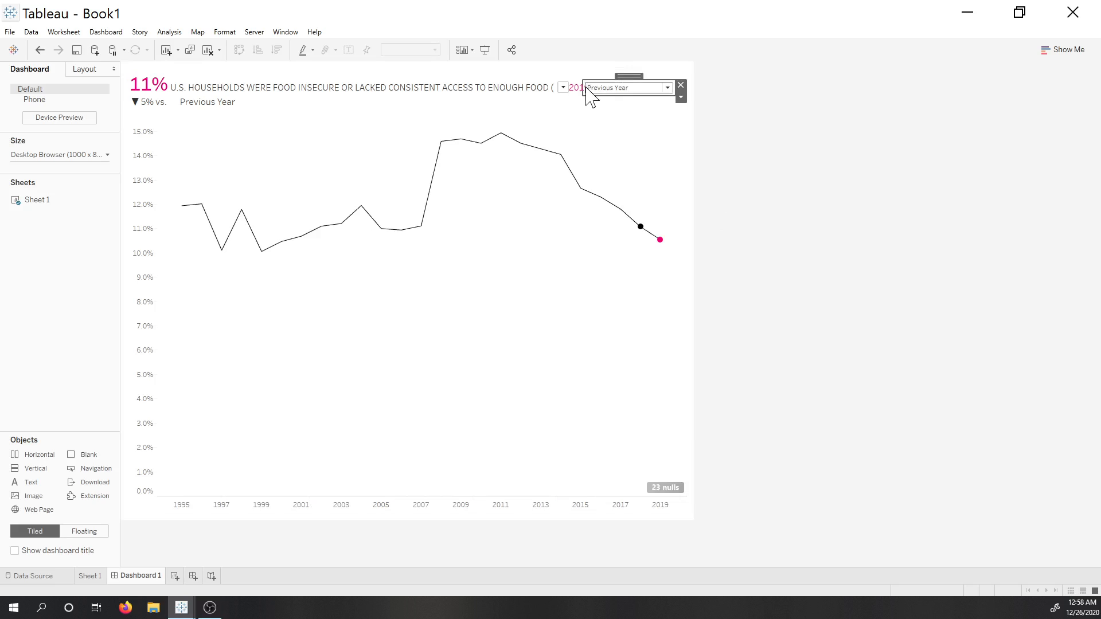
drag(579, 87, 662, 89)
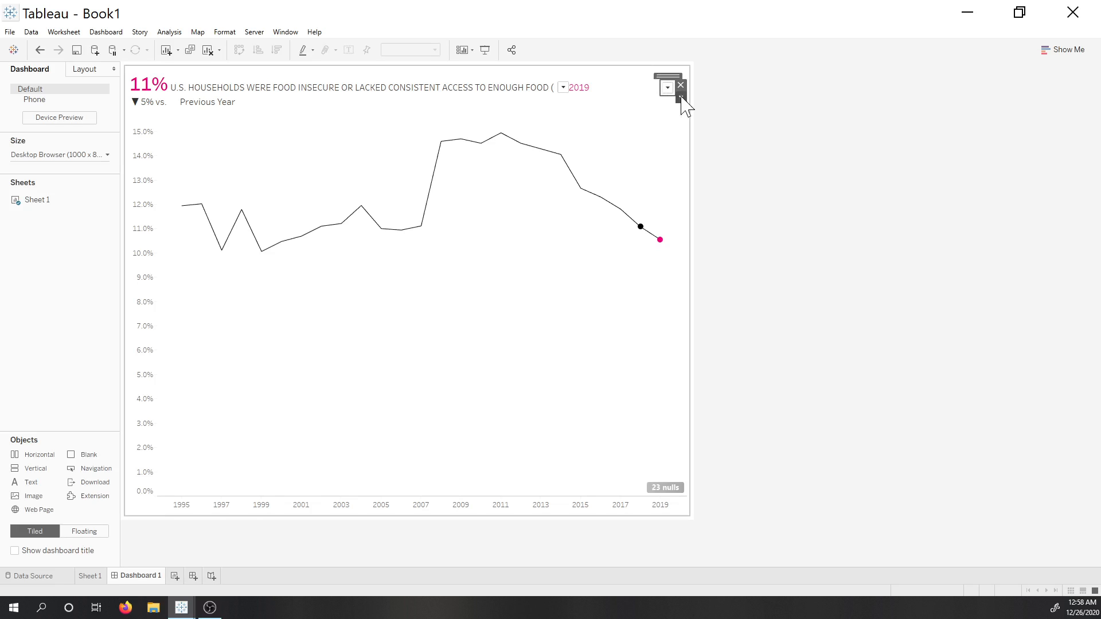
drag(667, 81, 176, 101)
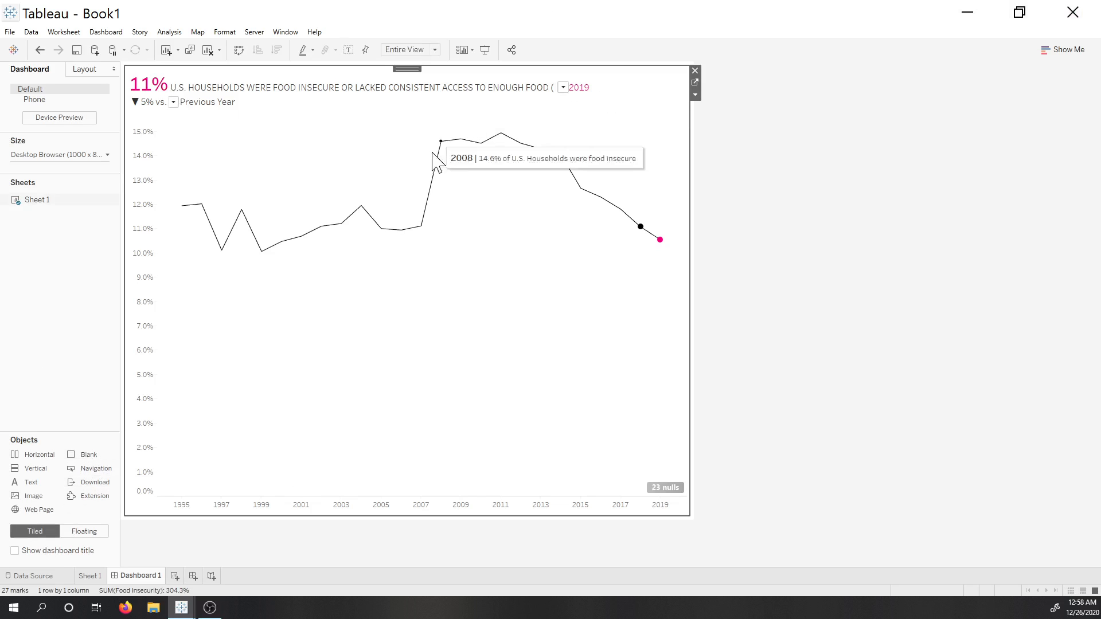
Set the selected year to 2015 and the comparison period to Most Recent Year.
click(563, 88)
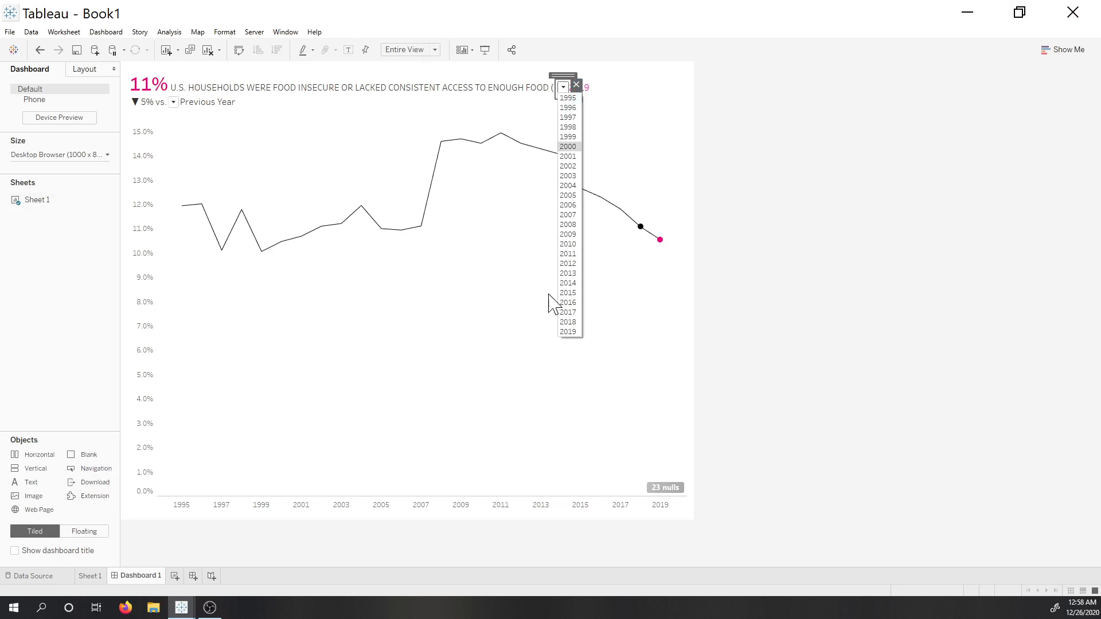
click(568, 292)
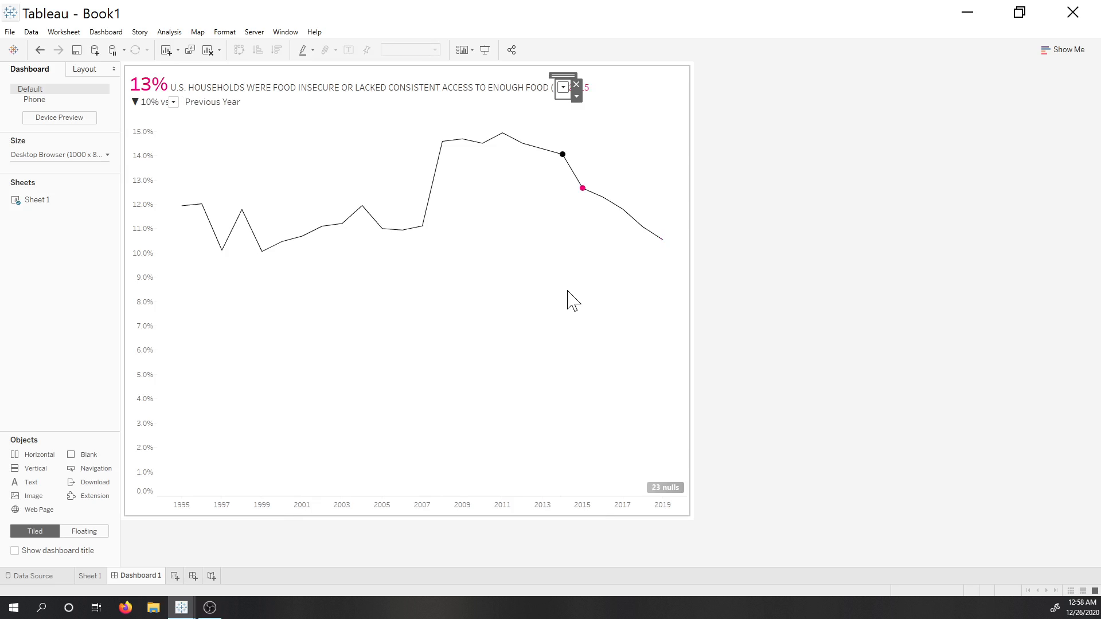
click(174, 102)
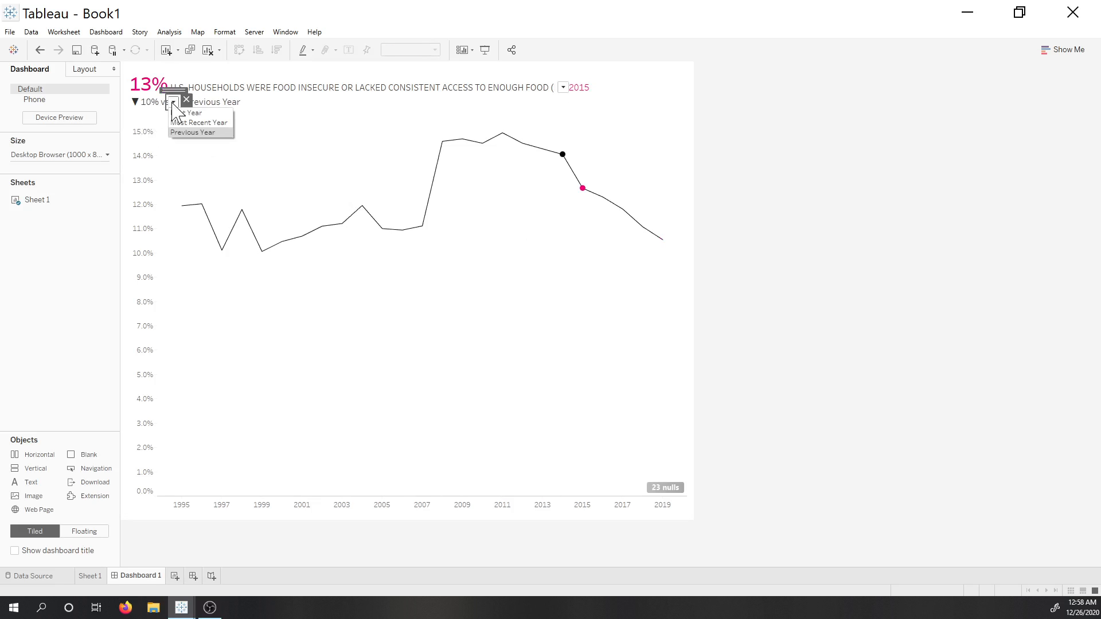
click(187, 127)
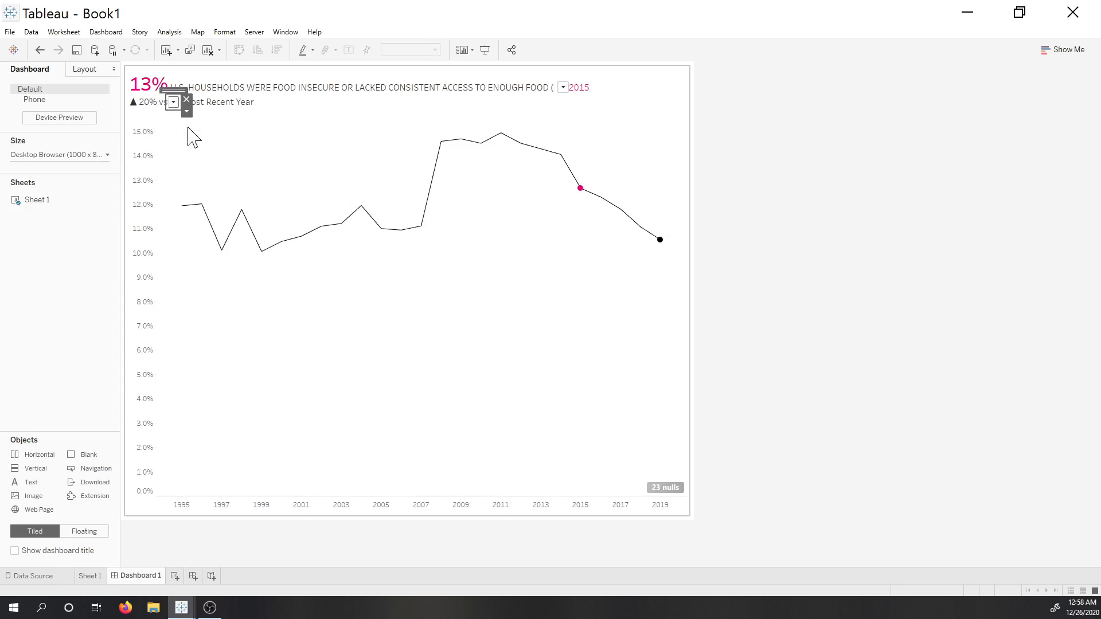
Hide the nulls indicator on the dashboard's line chart.
click(663, 493)
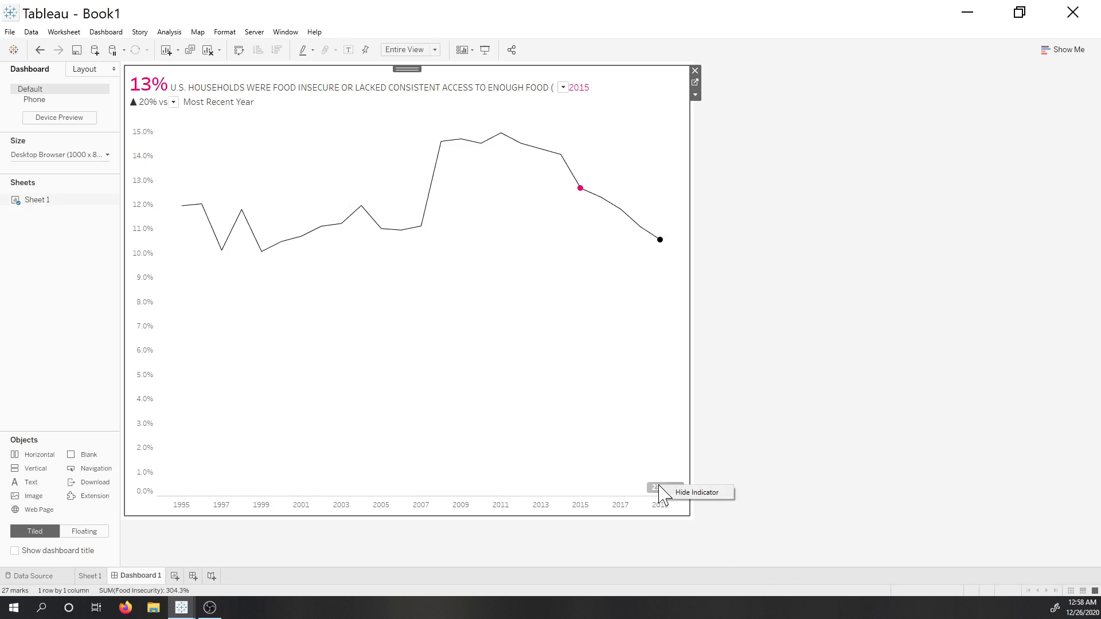